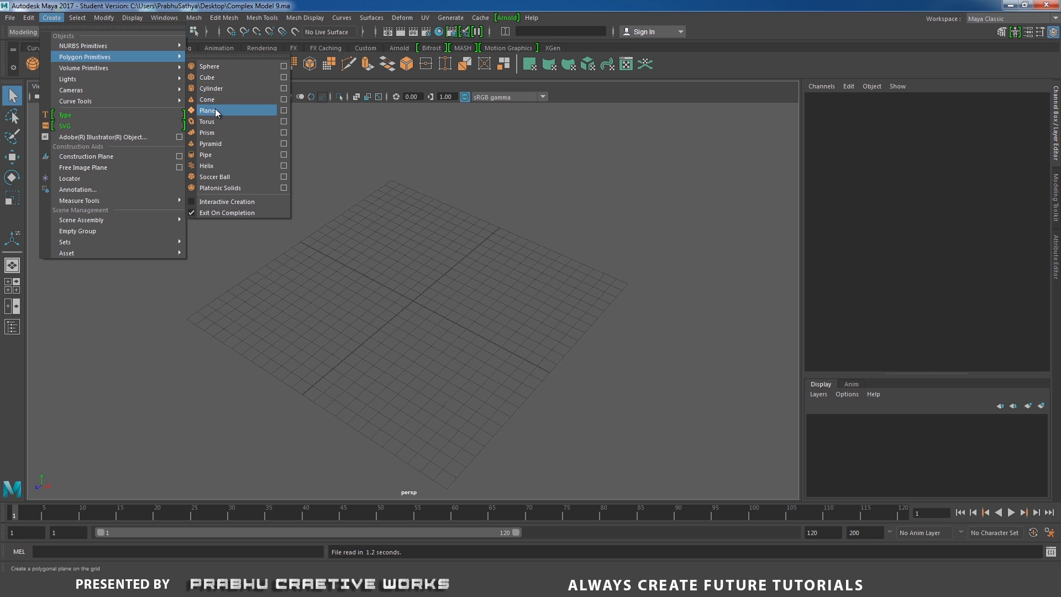
Step: Create a polygon cube at the origin and scale it to about 3.193 in X and Y and 5.942 in Z
{"action": "left_click", "coordinate": [215, 76]}
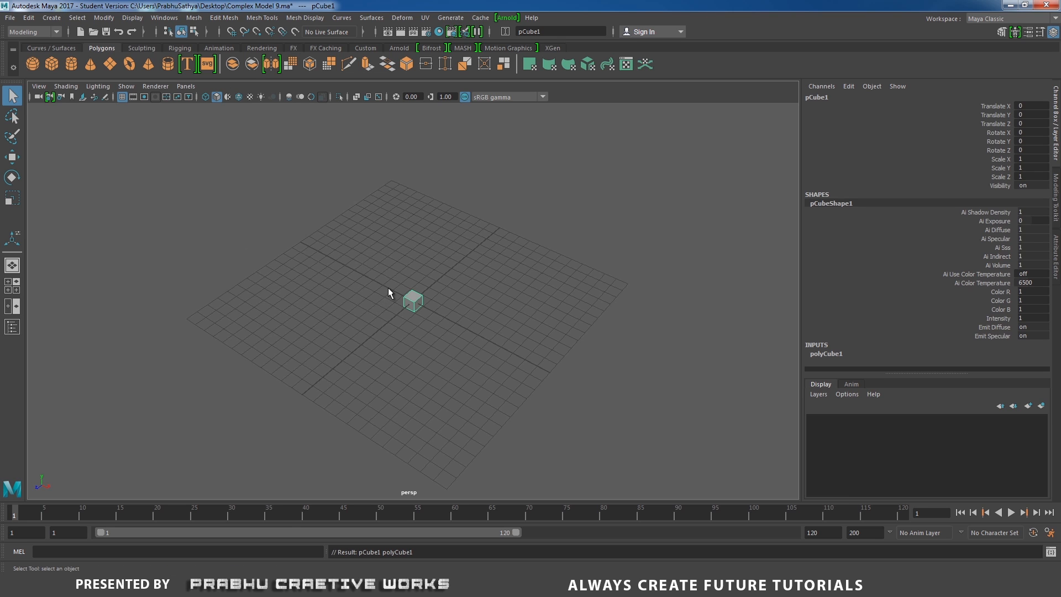
{"action": "key", "text": "r"}
{"action": "left_click_drag", "start_coordinate": [413, 302], "coordinate": [434, 335]}
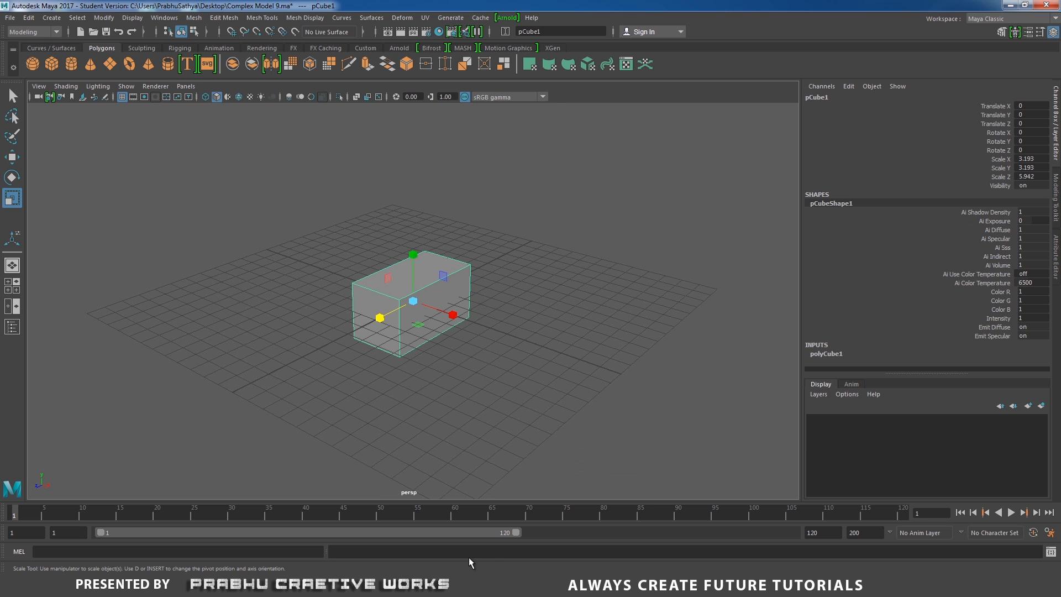
Step: Check the plug reference photo in Windows Photo Viewer, then in Maya rescale the cube to about 3.823 in X and 2.985 in Y
{"action": "left_click", "coordinate": [462, 586]}
{"action": "left_click", "coordinate": [462, 586]}
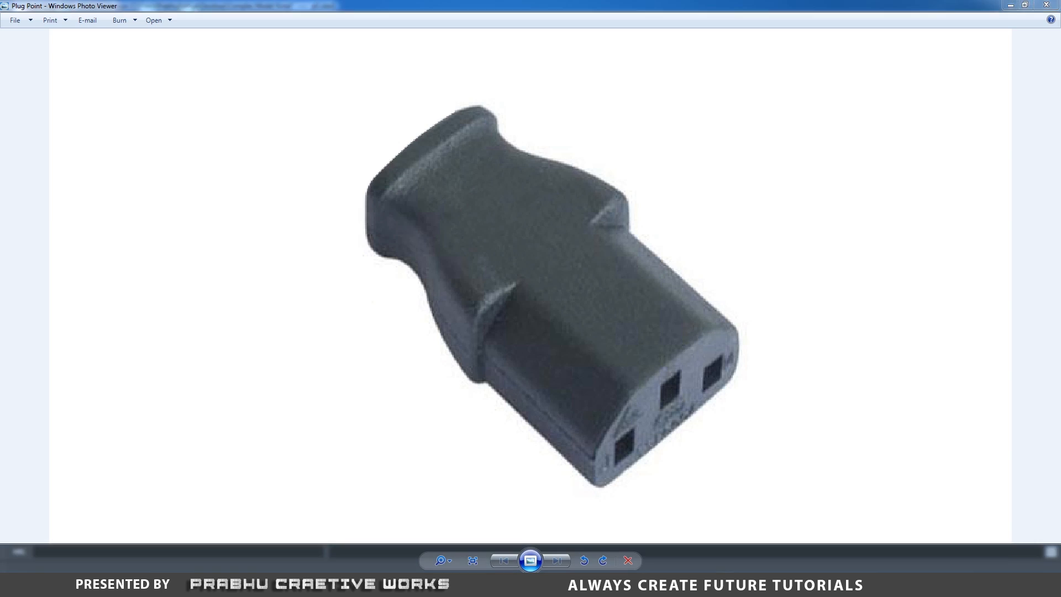
{"action": "left_click_drag", "start_coordinate": [433, 373], "coordinate": [405, 341], "text": "alt"}
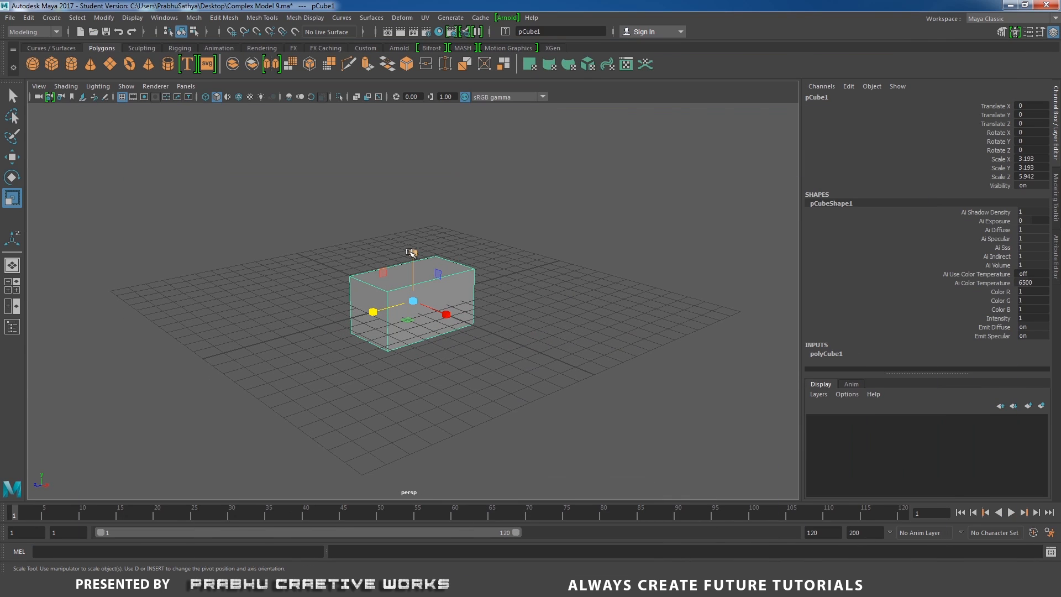
{"action": "left_click_drag", "start_coordinate": [409, 252], "coordinate": [410, 258]}
{"action": "left_click_drag", "start_coordinate": [414, 310], "coordinate": [470, 363], "text": "alt"}
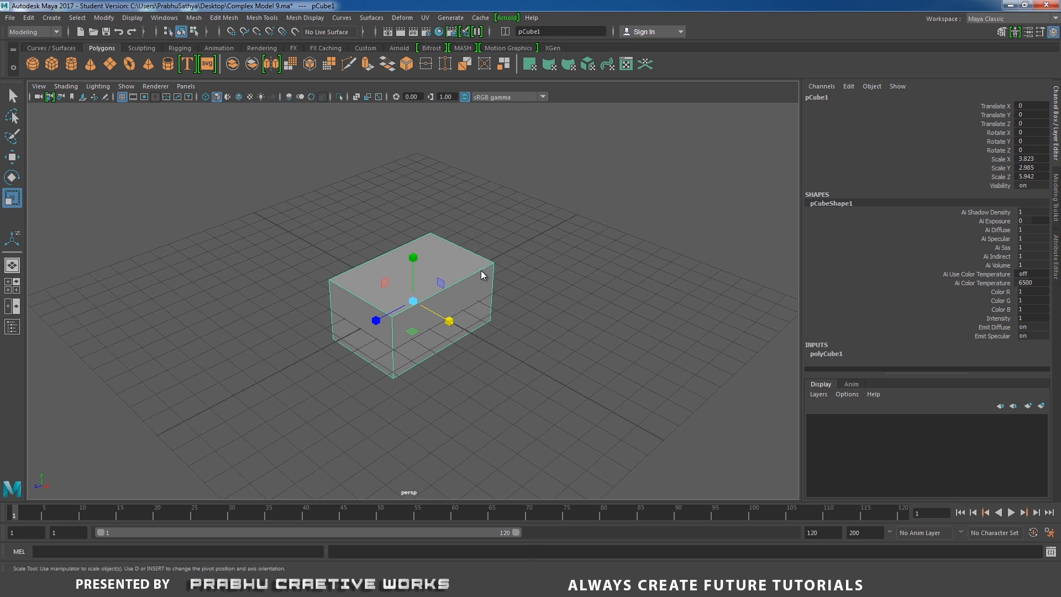
Step: Delete the cube's two opposite faces at its X ends, leaving an open box
{"action": "right_click_drag", "start_coordinate": [481, 267], "coordinate": [480, 298]}
{"action": "left_click", "coordinate": [452, 310]}
{"action": "left_click_drag", "start_coordinate": [437, 347], "coordinate": [555, 345], "text": "alt"}
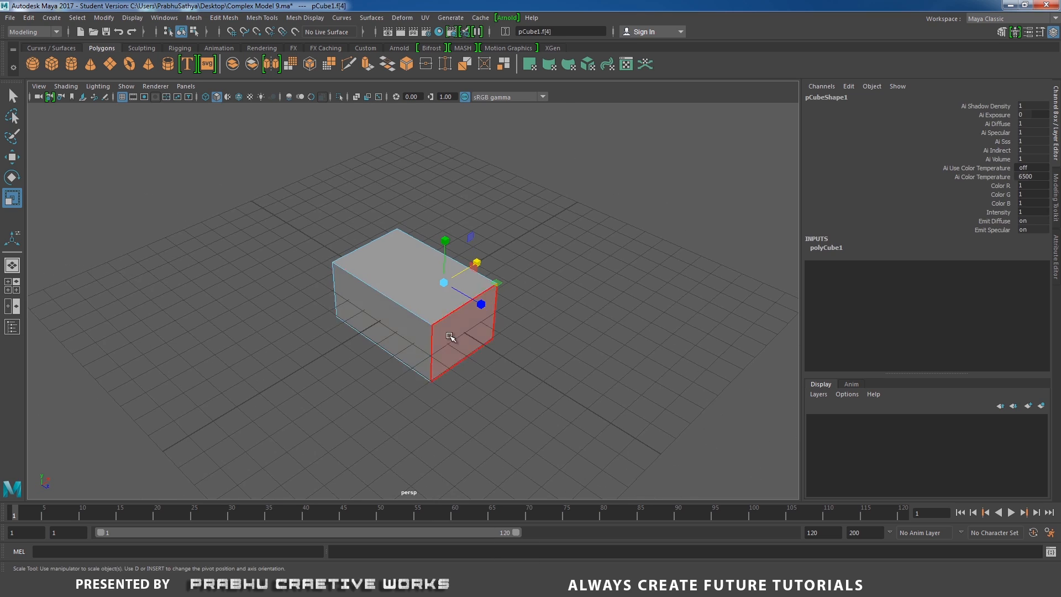
{"action": "left_click", "coordinate": [425, 333], "text": "shift"}
{"action": "left_click_drag", "start_coordinate": [443, 326], "coordinate": [474, 315], "text": "alt"}
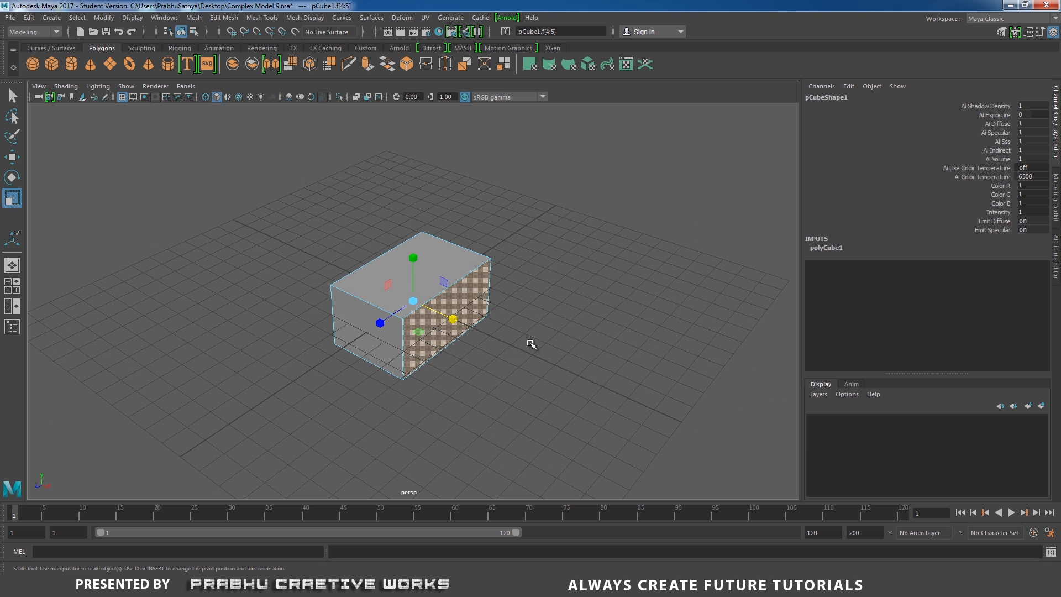
{"action": "key", "text": "Delete"}
Step: In the top view, duplicate the open box and move the copy about 3.18 units along X in wireframe display
{"action": "right_click_drag", "start_coordinate": [410, 248], "coordinate": [487, 227]}
{"action": "left_click_drag", "start_coordinate": [487, 226], "coordinate": [454, 253], "text": "alt"}
{"action": "key", "text": "space"}
{"action": "scroll", "coordinate": [475, 276], "scroll_direction": "down", "scroll_amount": 4}
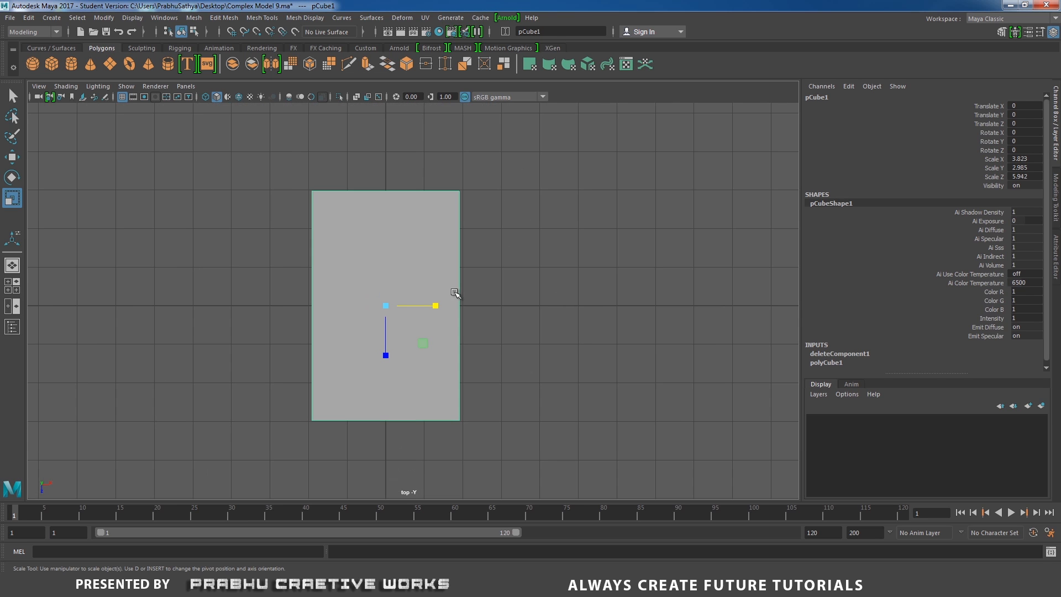
{"action": "key", "text": "w"}
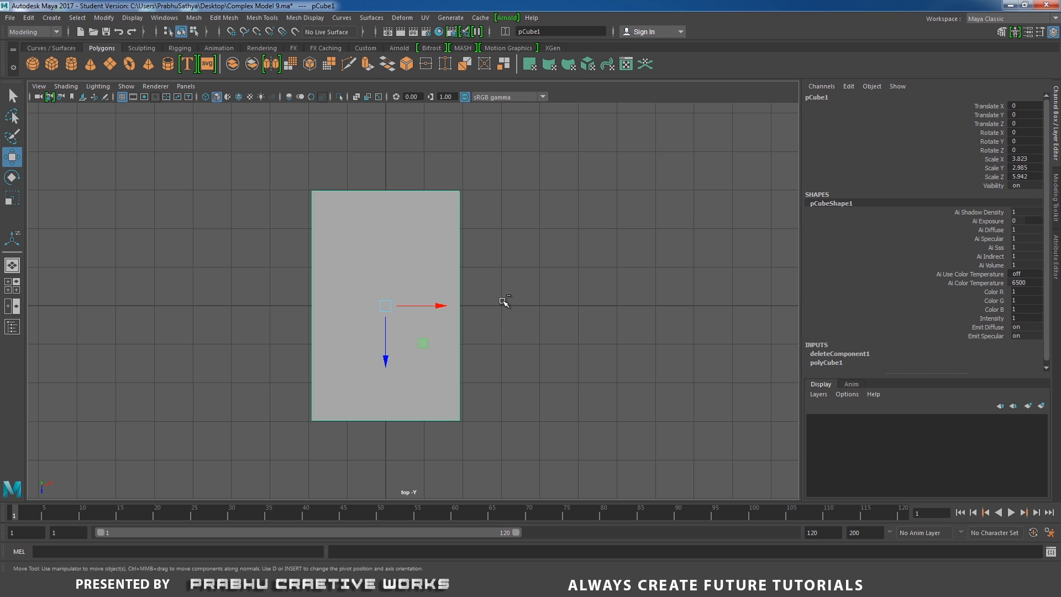
{"action": "key", "text": "ctrl+d"}
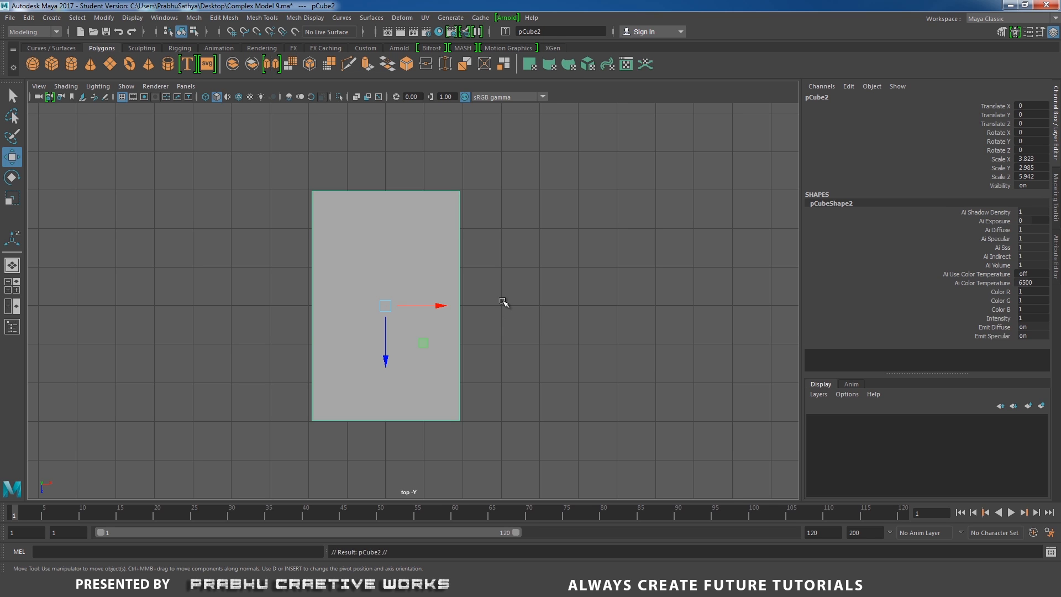
{"action": "key", "text": "4"}
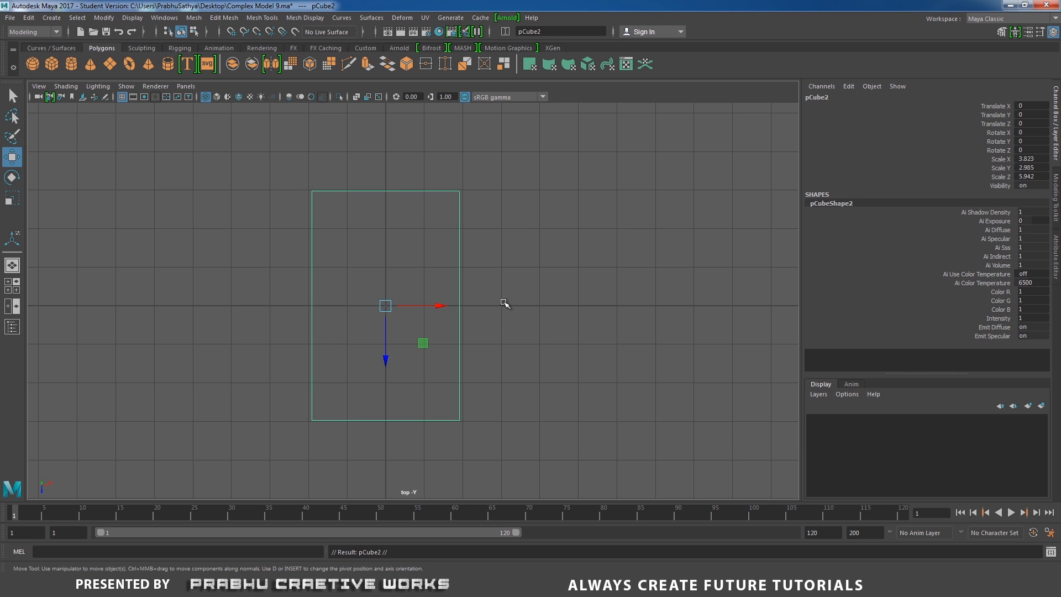
{"action": "left_click_drag", "start_coordinate": [440, 305], "coordinate": [562, 306]}
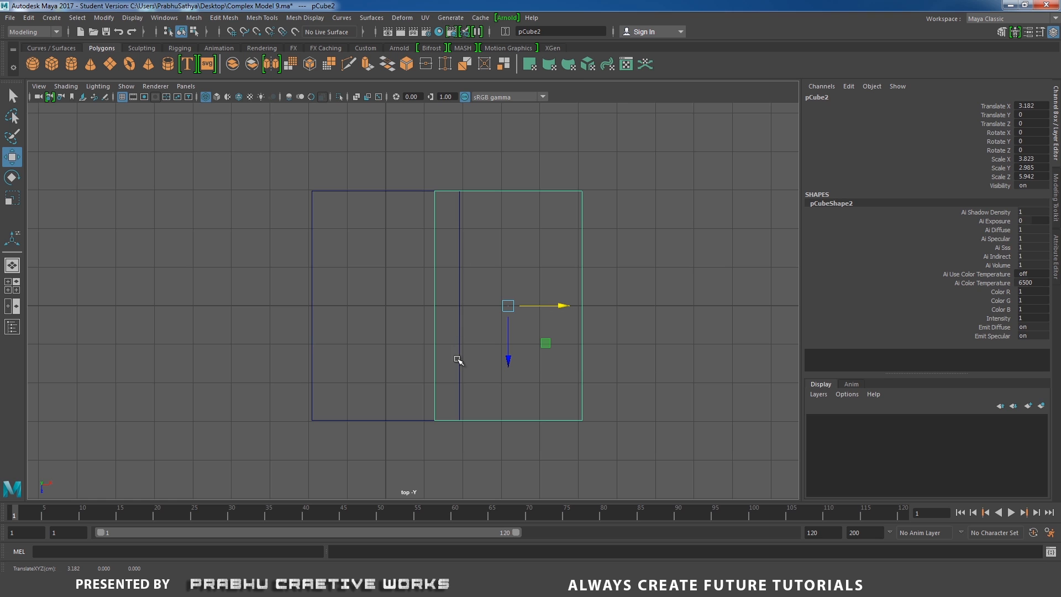
Step: Fine-tune the copy to Translate X 3.824 so it butts against the original, and return to the shaded perspective view
{"action": "scroll", "coordinate": [578, 339], "scroll_direction": "up", "scroll_amount": 8}
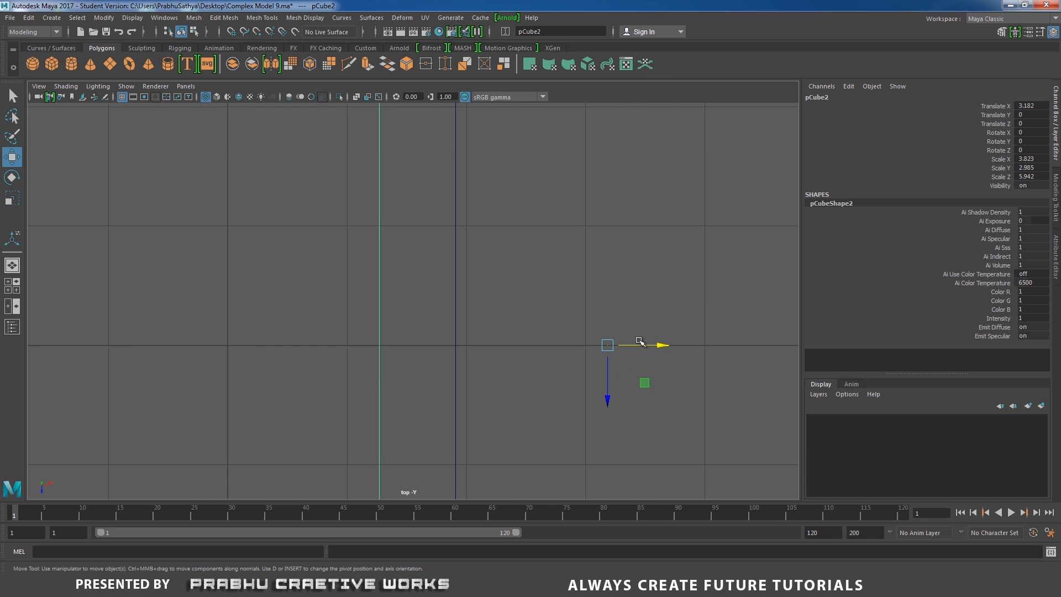
{"action": "left_click_drag", "start_coordinate": [662, 346], "coordinate": [739, 346]}
{"action": "scroll", "coordinate": [630, 338], "scroll_direction": "up", "scroll_amount": 4}
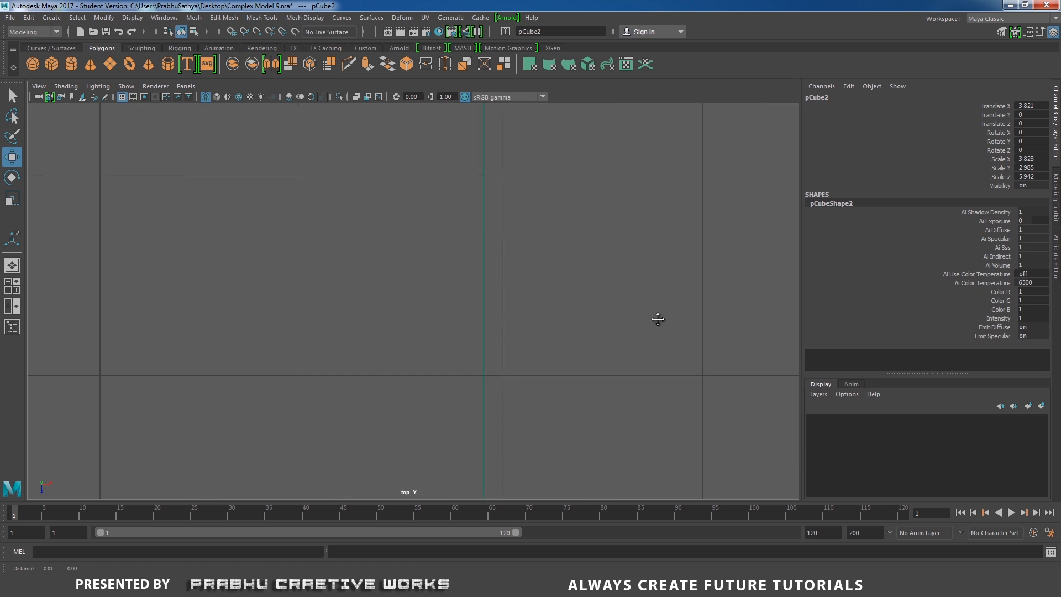
{"action": "left_click_drag", "start_coordinate": [778, 335], "coordinate": [780, 337]}
{"action": "key", "text": "space"}
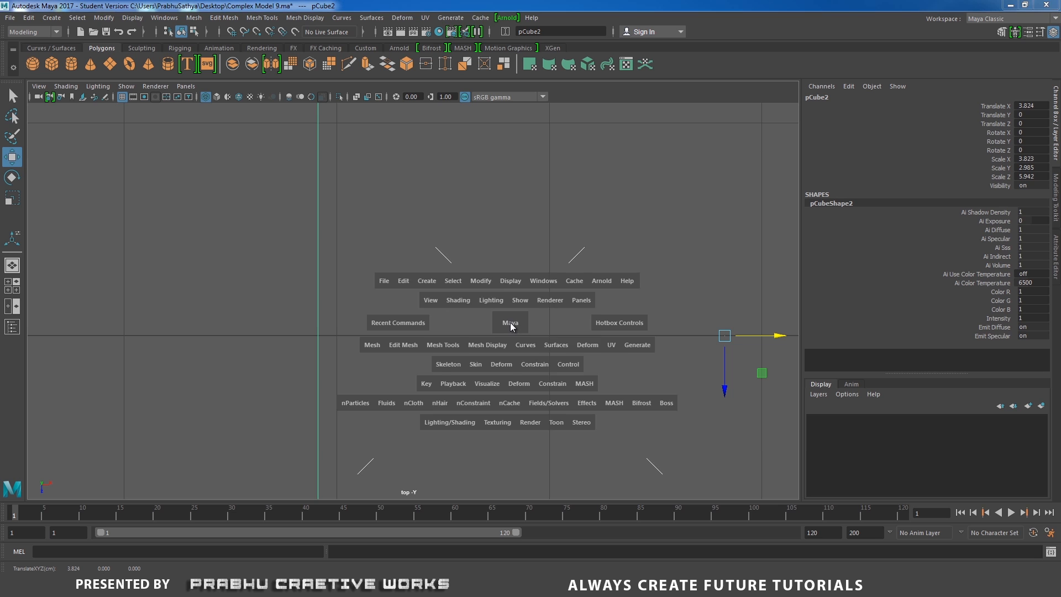
{"action": "left_click_drag", "start_coordinate": [504, 318], "coordinate": [510, 287]}
{"action": "mouse_move", "coordinate": [542, 323]}
{"action": "left_mouse_down", "text": "alt"}
{"action": "mouse_move", "coordinate": [440, 303]}
{"action": "mouse_move", "coordinate": [486, 333]}
{"action": "left_mouse_up", "text": "alt"}
{"action": "key", "text": "5"}
{"action": "middle_click_drag", "start_coordinate": [469, 299], "coordinate": [429, 272], "text": "alt"}
{"action": "left_click_drag", "start_coordinate": [360, 279], "coordinate": [361, 253], "text": "alt"}
{"action": "right_click_drag", "start_coordinate": [362, 254], "coordinate": [368, 311], "text": "alt"}
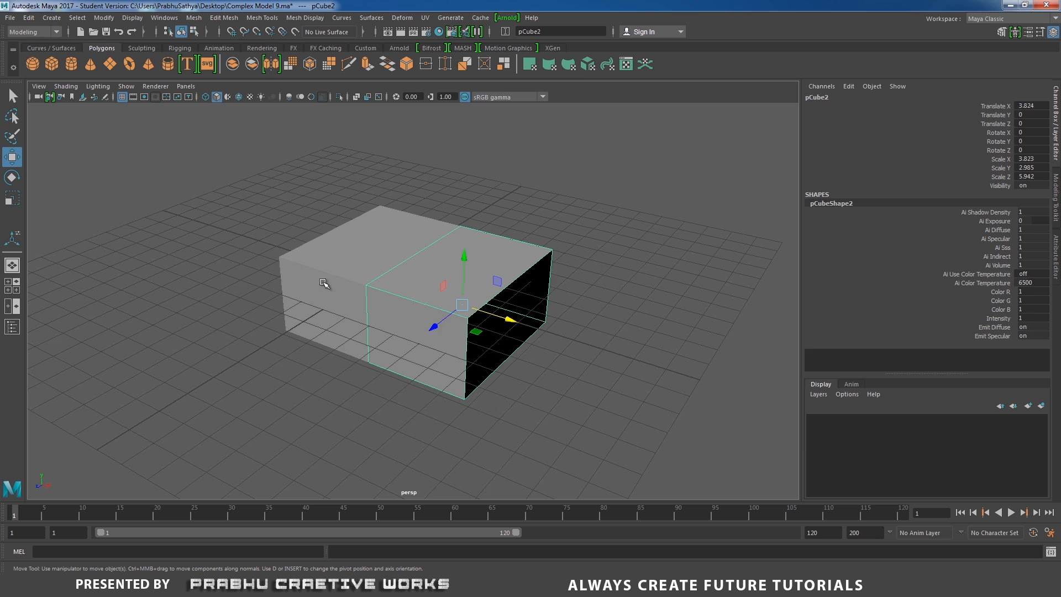
Step: Extrude the border edges of the original box's open outer end outward along X and scale them smaller to form a taper
{"action": "left_click", "coordinate": [324, 283]}
{"action": "left_click_drag", "start_coordinate": [323, 283], "coordinate": [353, 304], "text": "alt"}
{"action": "right_click_drag", "start_coordinate": [332, 266], "coordinate": [334, 233]}
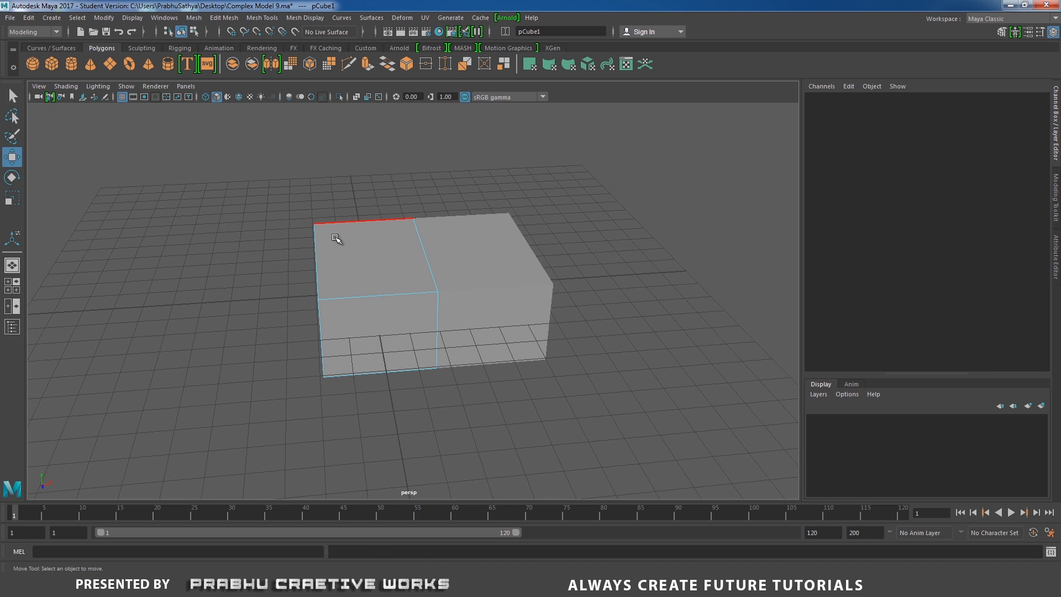
{"action": "left_click_drag", "start_coordinate": [333, 232], "coordinate": [273, 344], "text": "alt"}
{"action": "left_click", "coordinate": [370, 280]}
{"action": "right_click_drag", "start_coordinate": [272, 343], "coordinate": [270, 373], "text": "shift"}
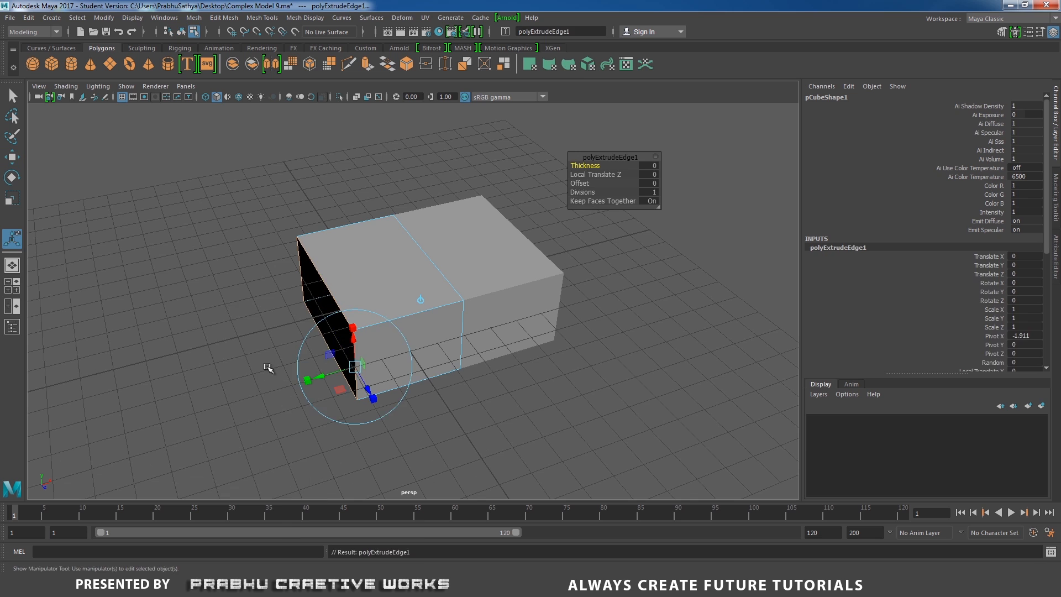
{"action": "left_click_drag", "start_coordinate": [270, 373], "coordinate": [246, 370], "text": "alt"}
{"action": "key", "text": "w"}
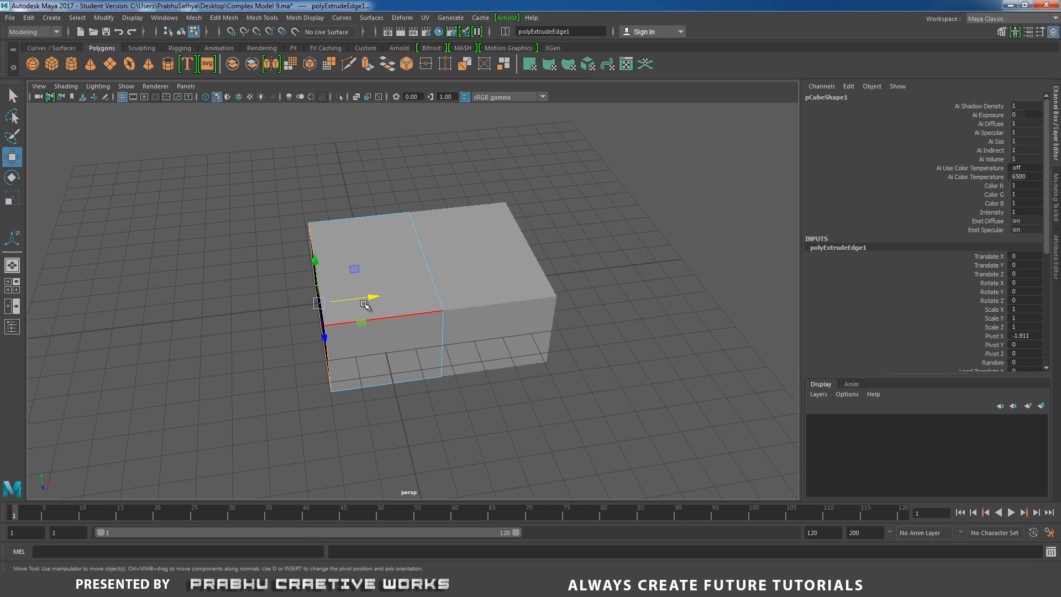
{"action": "left_click_drag", "start_coordinate": [372, 297], "coordinate": [208, 350]}
{"action": "key", "text": "r"}
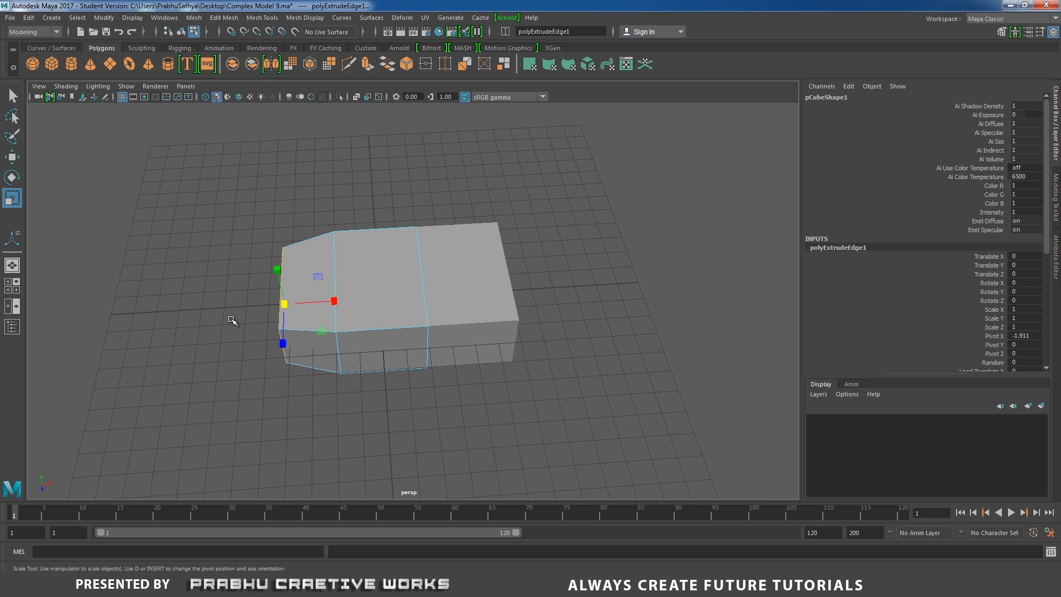
Step: Extrude the tapered end's border edges again and move them farther outward along X
{"action": "right_click_drag", "start_coordinate": [232, 317], "coordinate": [231, 345], "text": "shift"}
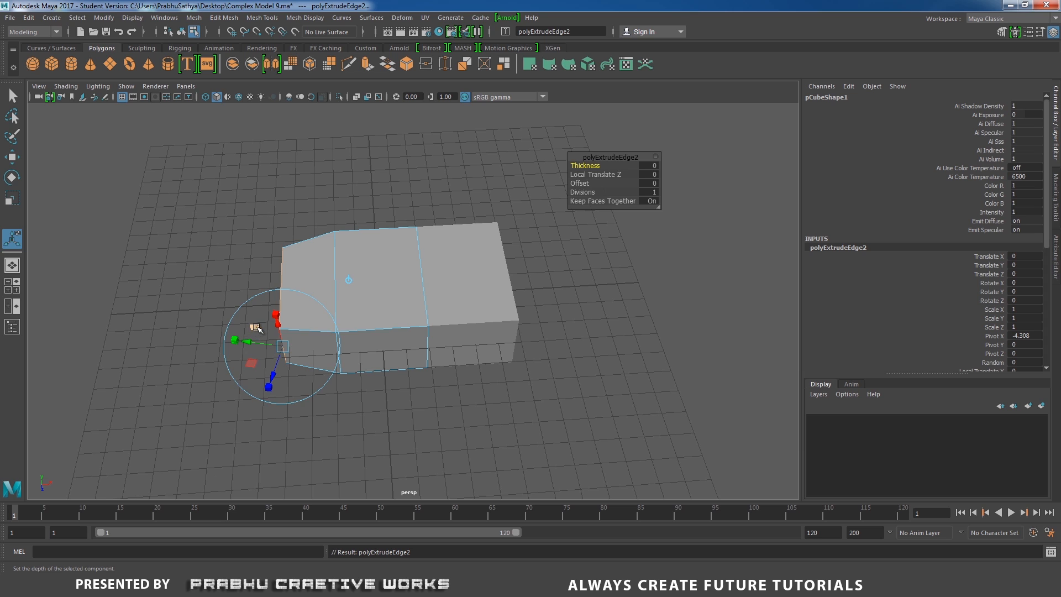
{"action": "key", "text": "w"}
{"action": "left_click_drag", "start_coordinate": [333, 301], "coordinate": [334, 333]}
Step: Bevel the edge loop between the two extruded sections with Fraction 0.7 and 3 segments
{"action": "left_click", "coordinate": [278, 343]}
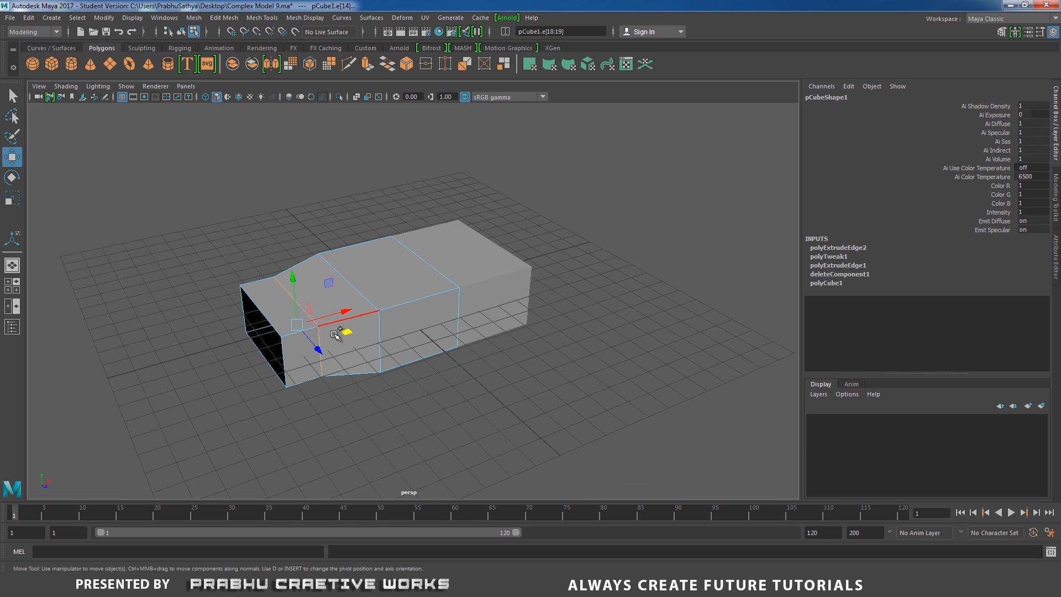
{"action": "right_click", "coordinate": [333, 334], "text": "shift"}
{"action": "left_click", "coordinate": [394, 335]}
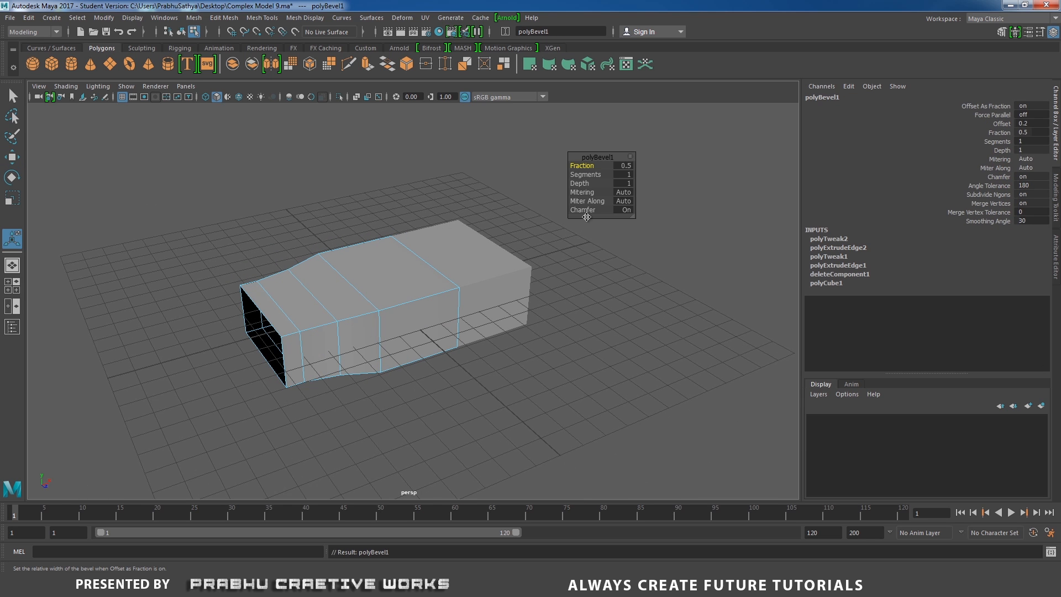
{"action": "left_click_drag", "start_coordinate": [578, 166], "coordinate": [603, 177]}
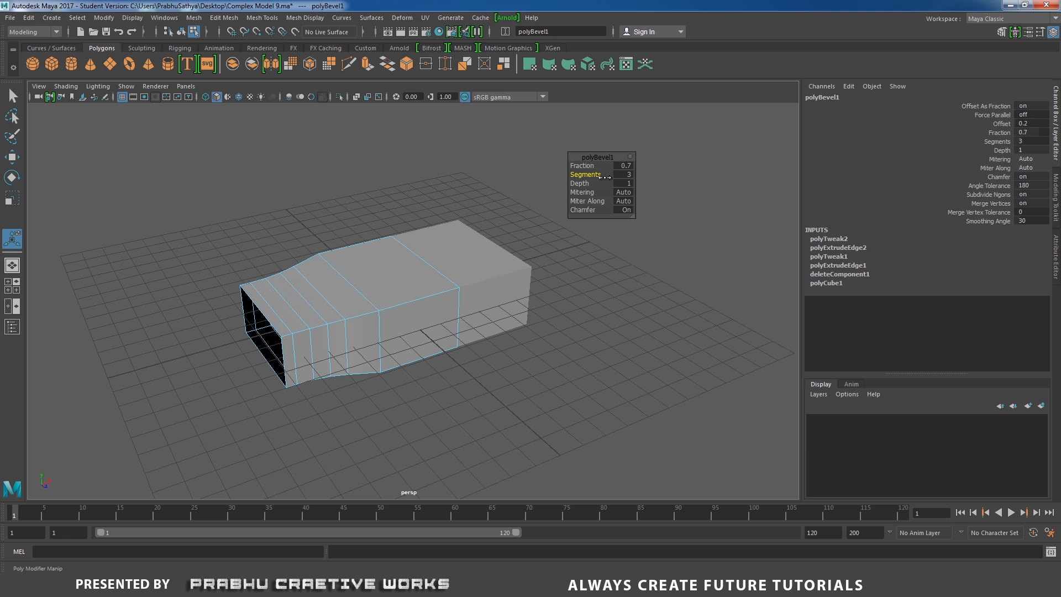
Step: Extrude the edge loop at the handle's open end outward with a Local Translate Z of about 0.365 to start a flange
{"action": "left_click_drag", "start_coordinate": [301, 297], "coordinate": [182, 349], "text": "alt"}
{"action": "double_click", "coordinate": [266, 331]}
{"action": "right_click_drag", "start_coordinate": [227, 375], "coordinate": [280, 381], "text": "alt"}
{"action": "middle_click_drag", "start_coordinate": [263, 339], "coordinate": [369, 337], "text": "alt"}
{"action": "mouse_move", "coordinate": [265, 345]}
{"action": "right_mouse_down", "text": "alt"}
{"action": "mouse_move", "coordinate": [319, 348]}
{"action": "mouse_move", "coordinate": [277, 369]}
{"action": "mouse_move", "coordinate": [253, 356]}
{"action": "right_mouse_up", "text": "alt"}
{"action": "left_click_drag", "start_coordinate": [254, 355], "coordinate": [223, 337], "text": "alt"}
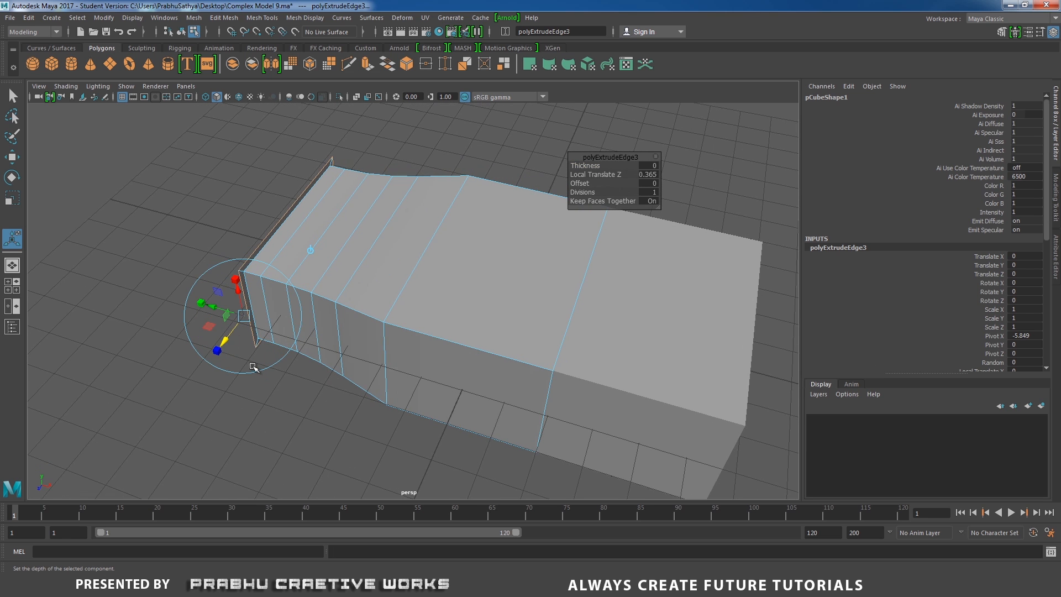
Step: Extrude the flange rim with a Local Translate Z of about -0.294, and extrude its open border edges once more
{"action": "right_click_drag", "start_coordinate": [257, 372], "coordinate": [257, 400], "text": "shift"}
{"action": "left_click_drag", "start_coordinate": [270, 371], "coordinate": [312, 355], "text": "alt"}
{"action": "right_click", "coordinate": [190, 349], "text": "shift"}
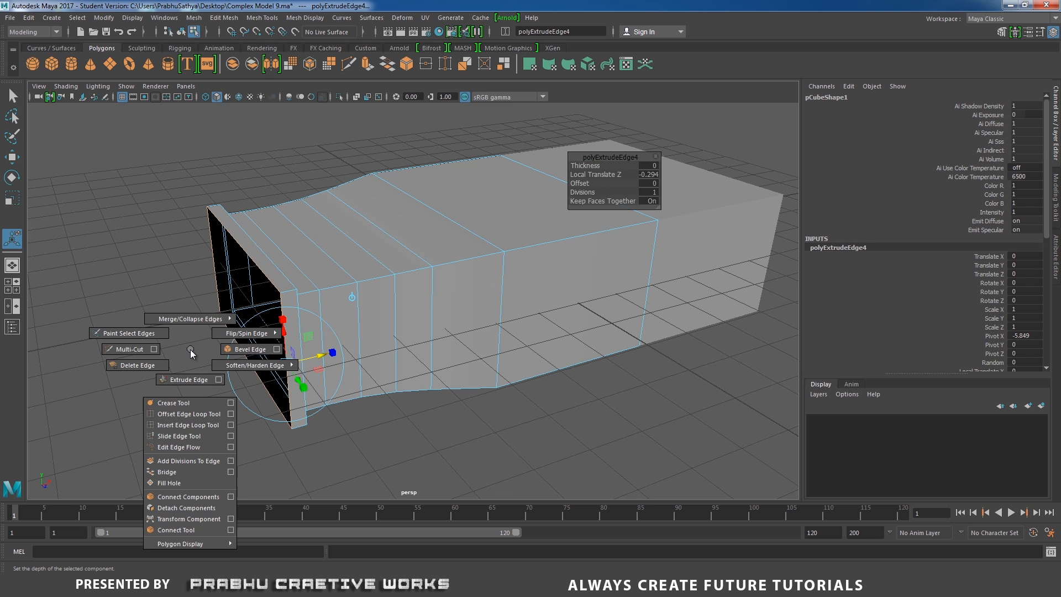
{"action": "right_click_drag", "start_coordinate": [190, 350], "coordinate": [189, 380], "text": "shift"}
{"action": "left_click_drag", "start_coordinate": [201, 372], "coordinate": [265, 408], "text": "alt"}
Step: Bevel the four lengthwise corner edge loops of the flanged handle body
{"action": "left_click", "coordinate": [380, 301]}
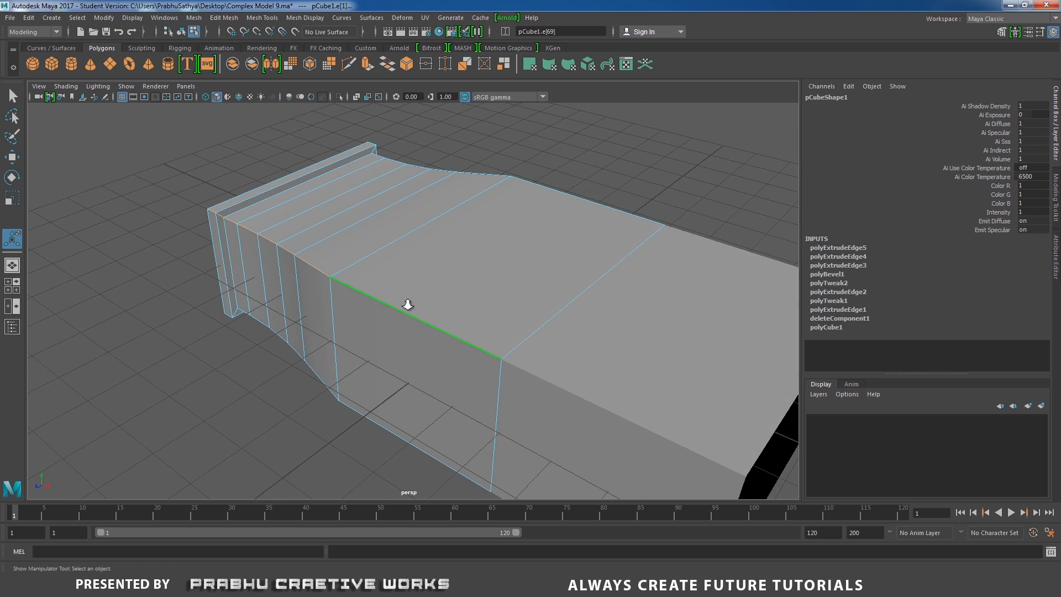
{"action": "left_click_drag", "start_coordinate": [408, 305], "coordinate": [447, 237], "text": "alt"}
{"action": "left_click", "coordinate": [535, 238]}
{"action": "double_click", "coordinate": [535, 240], "text": "shift"}
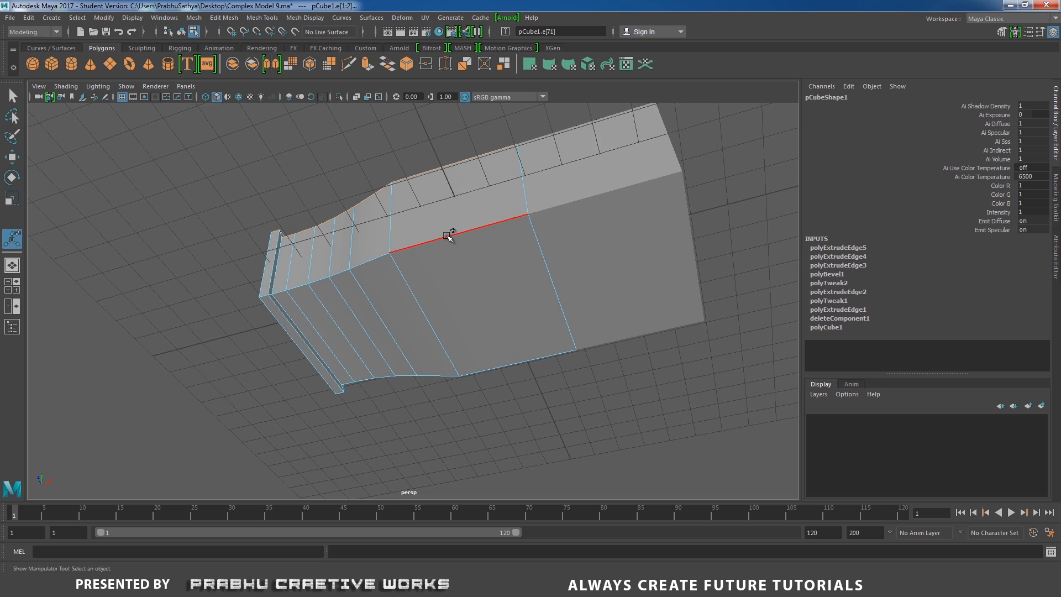
{"action": "double_click", "coordinate": [495, 366], "text": "shift"}
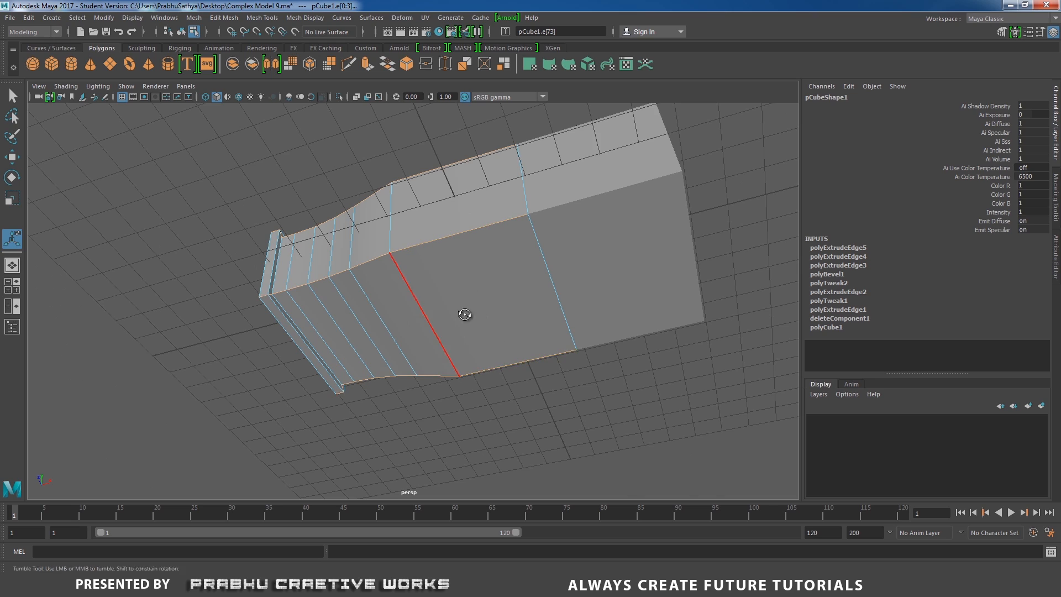
{"action": "left_click_drag", "start_coordinate": [467, 314], "coordinate": [442, 394], "text": "alt"}
{"action": "left_click_drag", "start_coordinate": [543, 221], "coordinate": [483, 276], "text": "alt"}
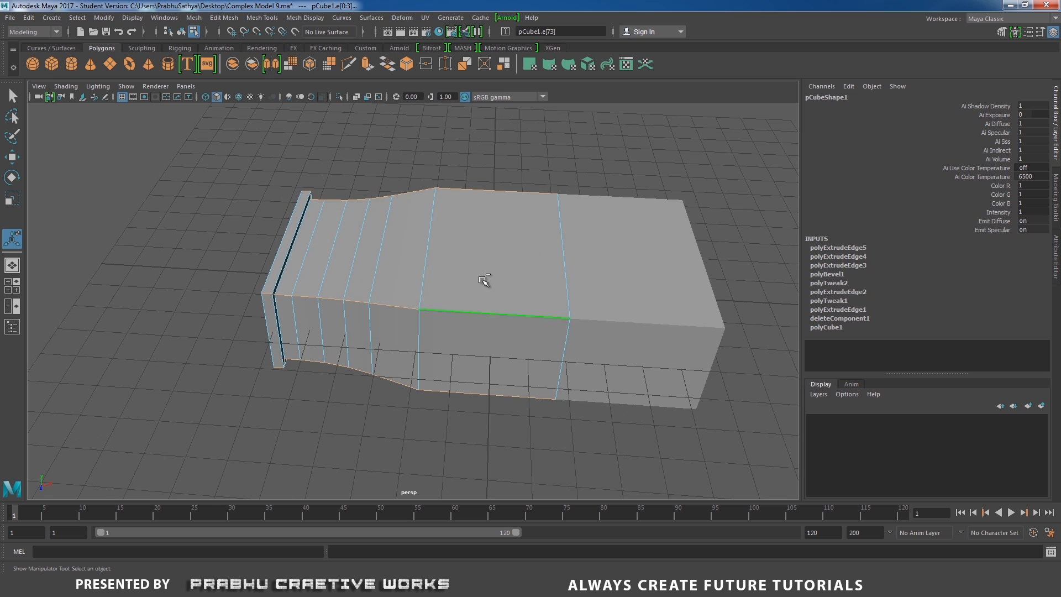
{"action": "right_click_drag", "start_coordinate": [484, 278], "coordinate": [513, 282], "text": "shift"}
{"action": "left_click_drag", "start_coordinate": [446, 284], "coordinate": [641, 185], "text": "alt"}
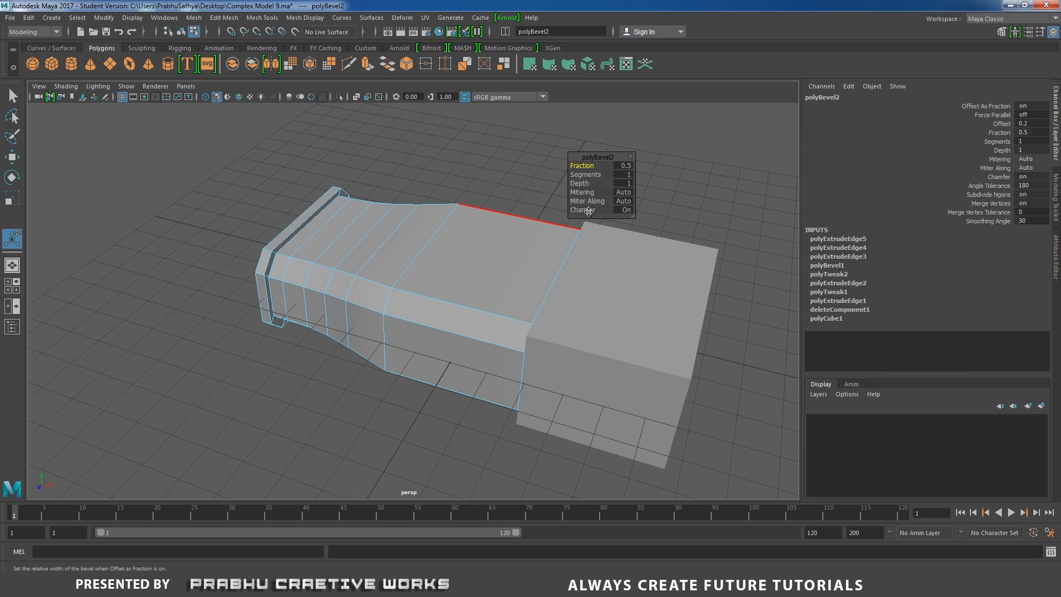
Step: Set the corner bevel's Fraction to 0.3 and Segments to 2
{"action": "left_click", "coordinate": [626, 164]}
{"action": "type", "text": "0.3"}
{"action": "key", "text": "Return"}
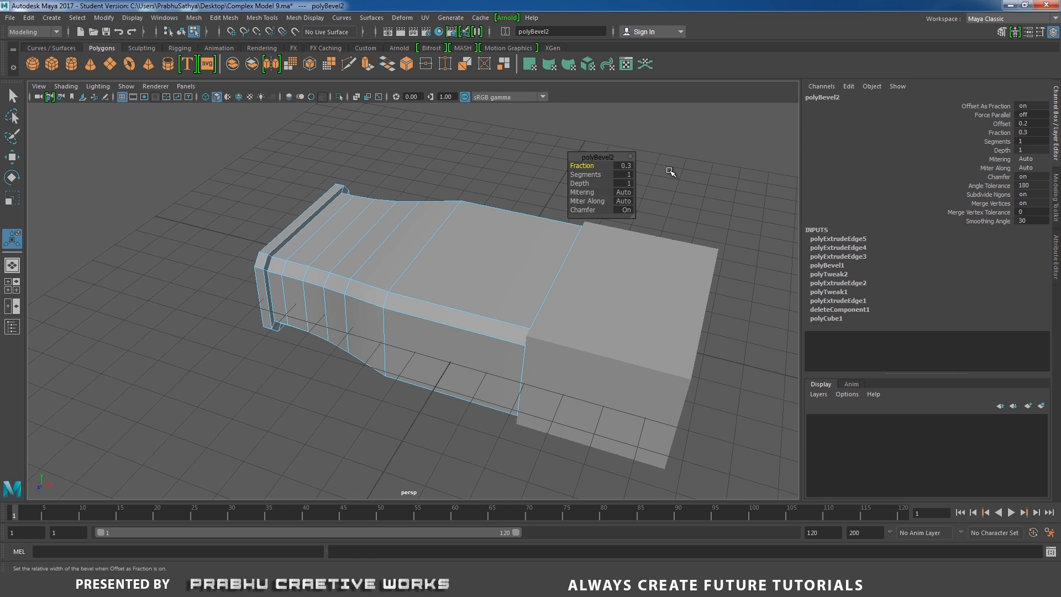
{"action": "left_click", "coordinate": [625, 175]}
{"action": "type", "text": "2"}
{"action": "key", "text": "Return"}
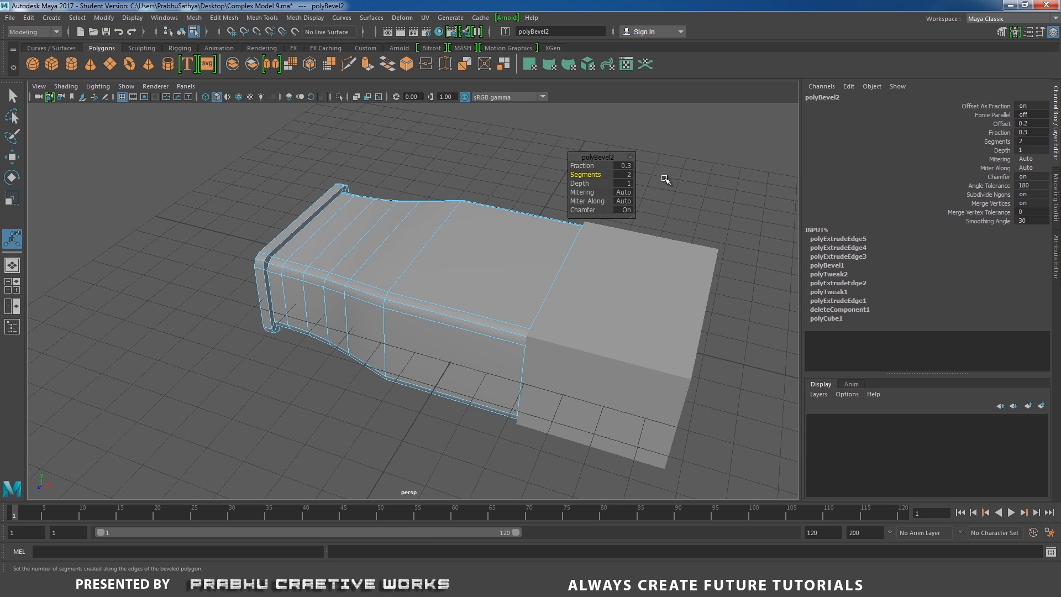
Step: Narrow the front socket block to a Scale Z of about 5.16, using the reference photo as a guide
{"action": "left_click_drag", "start_coordinate": [645, 254], "coordinate": [554, 320], "text": "alt"}
{"action": "right_click_drag", "start_coordinate": [632, 300], "coordinate": [702, 260]}
{"action": "left_click_drag", "start_coordinate": [705, 261], "coordinate": [518, 293], "text": "alt"}
{"action": "key", "text": "r"}
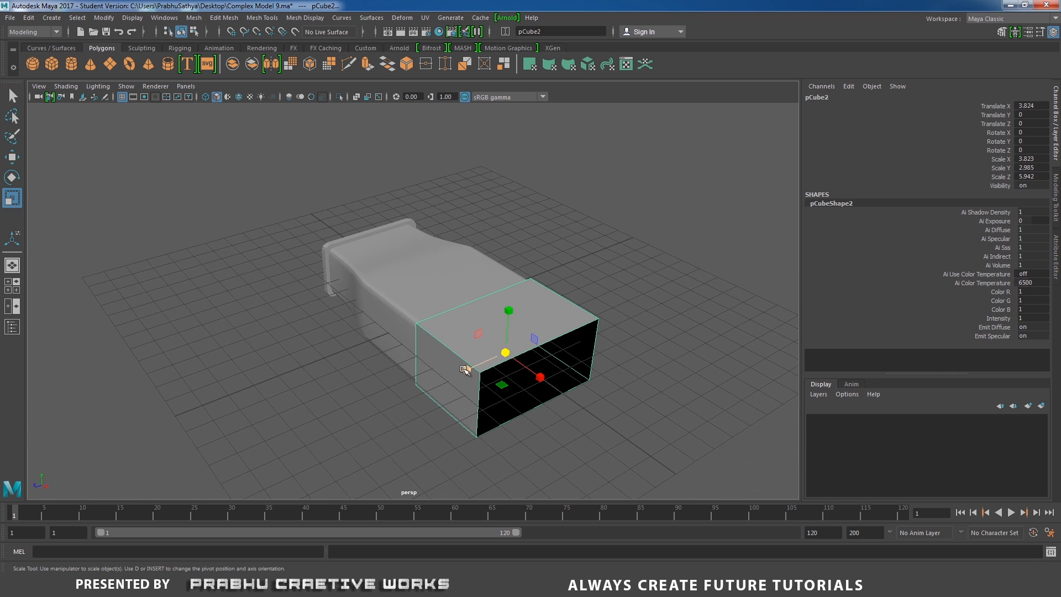
{"action": "left_click_drag", "start_coordinate": [464, 369], "coordinate": [425, 380]}
{"action": "key", "text": "alt+Tab"}
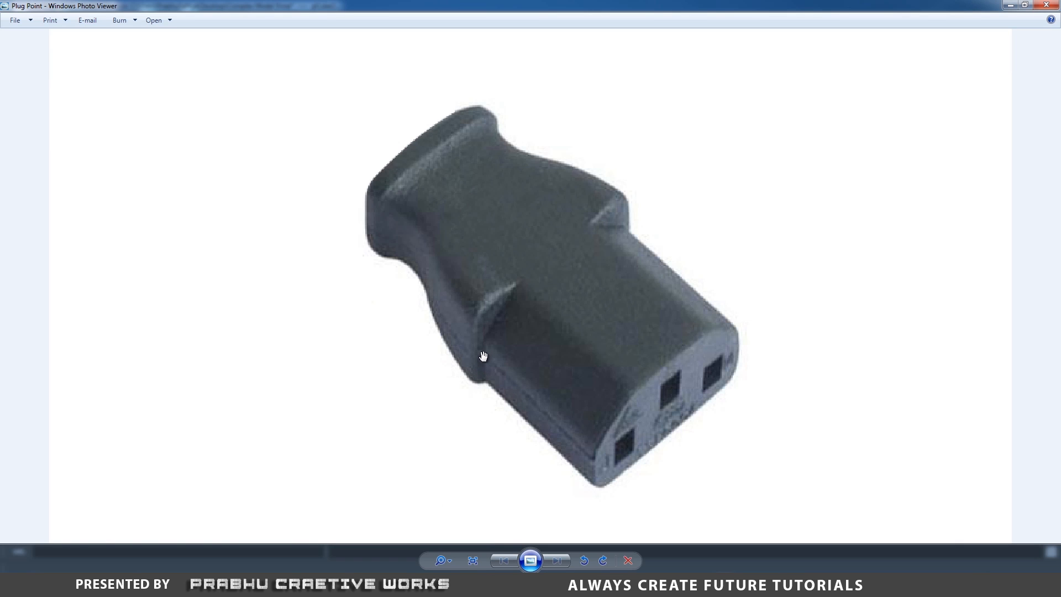
{"action": "key", "text": "alt+Tab"}
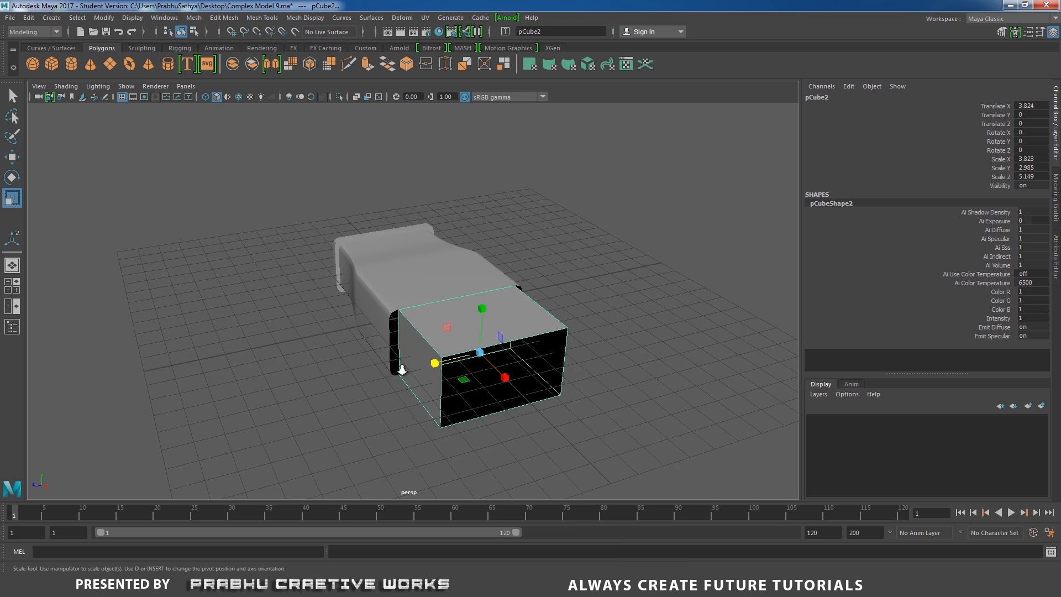
{"action": "left_click_drag", "start_coordinate": [463, 381], "coordinate": [648, 316]}
Step: Set Insert Edge Loop to Multiple edge loops with 1 loop, and add a mid-height loop on each side wall of the socket block
{"action": "right_click_drag", "start_coordinate": [671, 300], "coordinate": [646, 316], "text": "shift"}
{"action": "left_click", "coordinate": [359, 226]}
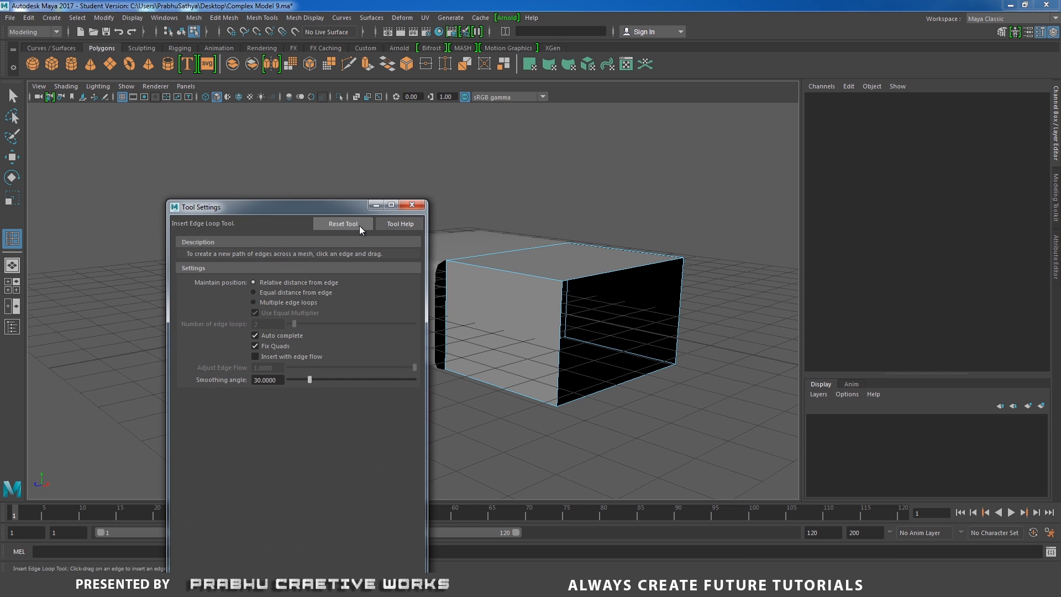
{"action": "left_click", "coordinate": [257, 303]}
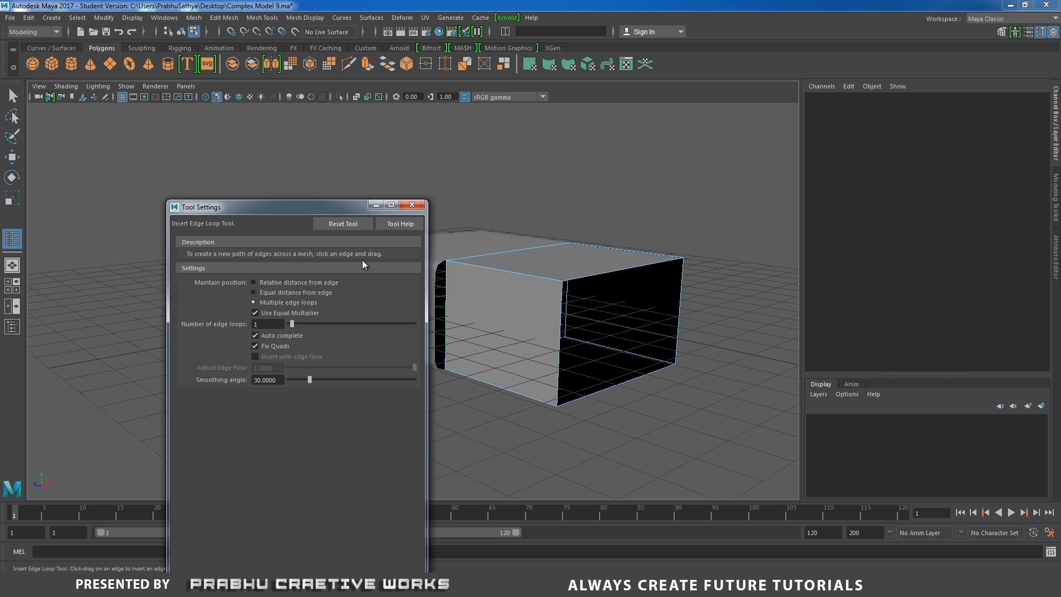
{"action": "left_click", "coordinate": [412, 205]}
{"action": "mouse_move", "coordinate": [429, 284]}
{"action": "left_mouse_down", "text": "alt"}
{"action": "mouse_move", "coordinate": [419, 301]}
{"action": "mouse_move", "coordinate": [423, 289]}
{"action": "left_mouse_up", "text": "alt"}
{"action": "mouse_move", "coordinate": [475, 318]}
{"action": "left_mouse_down", "text": "alt"}
{"action": "mouse_move", "coordinate": [448, 324]}
{"action": "mouse_move", "coordinate": [464, 336]}
{"action": "mouse_move", "coordinate": [481, 300]}
{"action": "left_mouse_up", "text": "alt"}
{"action": "left_click", "coordinate": [480, 304]}
{"action": "key", "text": "F8"}
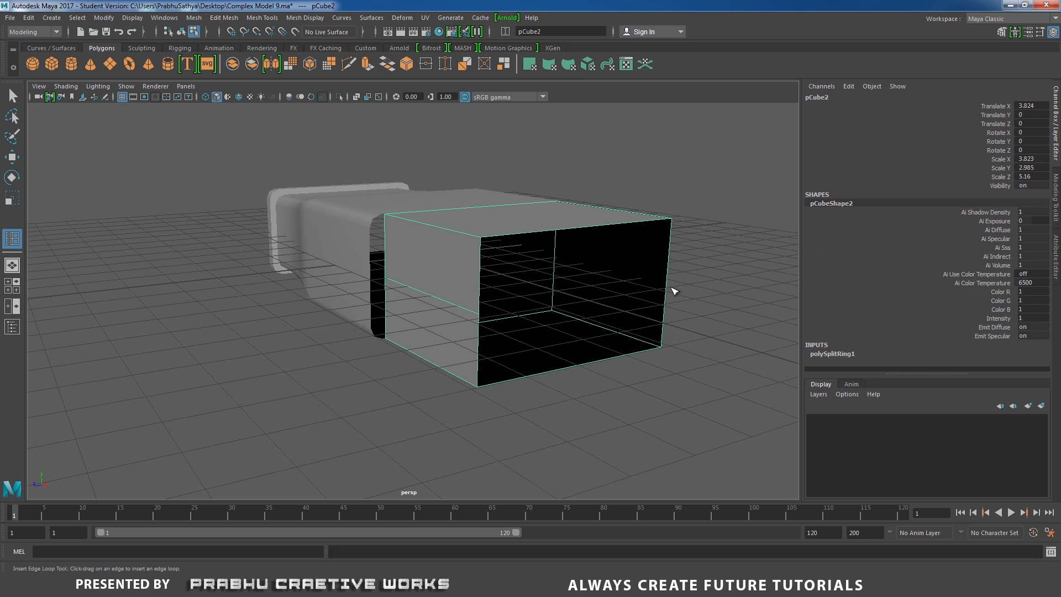
{"action": "left_click", "coordinate": [666, 289]}
Step: Move the two mid-height side edges of the socket block slightly upward
{"action": "left_click_drag", "start_coordinate": [593, 293], "coordinate": [573, 327], "text": "alt"}
{"action": "key", "text": "w"}
{"action": "left_click", "coordinate": [452, 304], "text": "shift"}
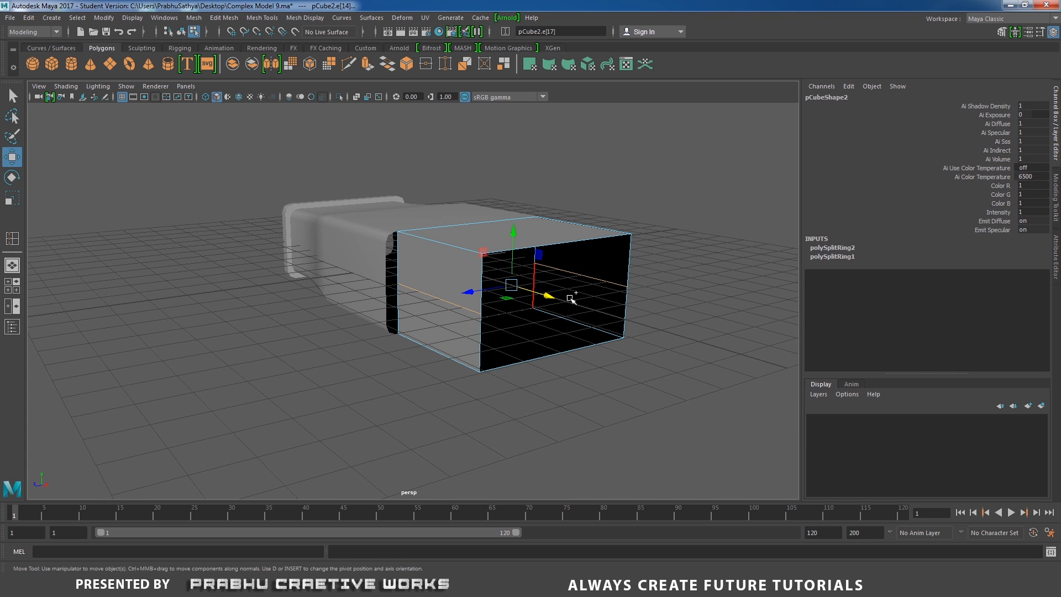
{"action": "left_click_drag", "start_coordinate": [514, 242], "coordinate": [456, 311]}
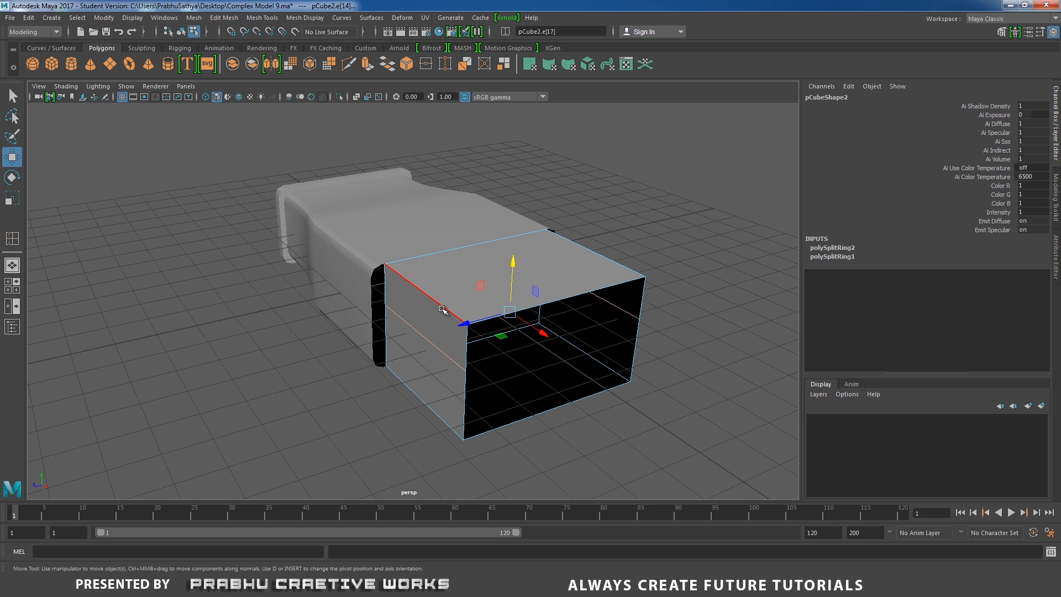
Step: Scale the two upper lengthwise edges of the socket block toward each other along Z to slope its upper sides
{"action": "left_click", "coordinate": [594, 268]}
{"action": "left_click", "coordinate": [603, 260], "text": "shift"}
{"action": "left_click_drag", "start_coordinate": [602, 260], "coordinate": [484, 312], "text": "alt"}
{"action": "mouse_move", "coordinate": [436, 341]}
{"action": "left_mouse_down"}
{"action": "mouse_move", "coordinate": [445, 349]}
{"action": "mouse_move", "coordinate": [360, 321]}
{"action": "mouse_move", "coordinate": [428, 327]}
{"action": "left_mouse_up"}
{"action": "scroll", "coordinate": [489, 350], "scroll_direction": "down", "scroll_amount": 3}
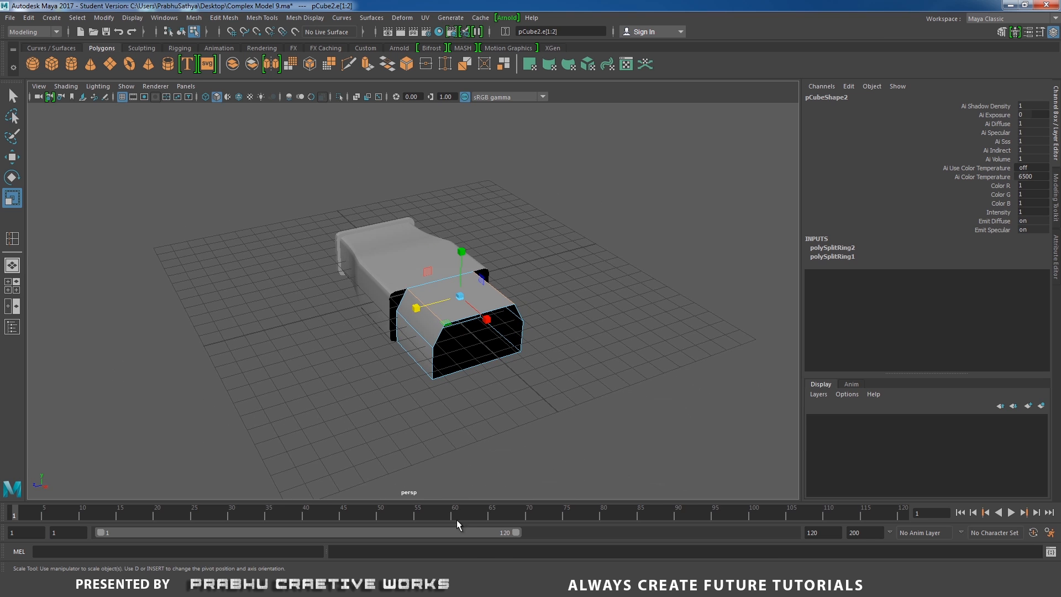
Step: Compare the socket block with the reference photo and fine-tune the width between its two upper edges
{"action": "left_click", "coordinate": [446, 584]}
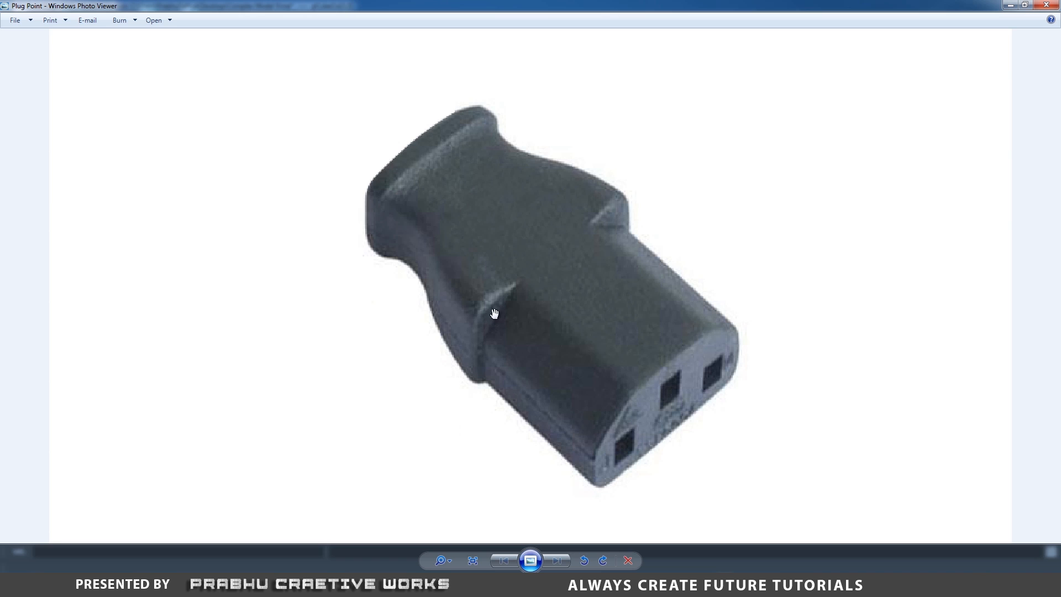
{"action": "left_click", "coordinate": [447, 584]}
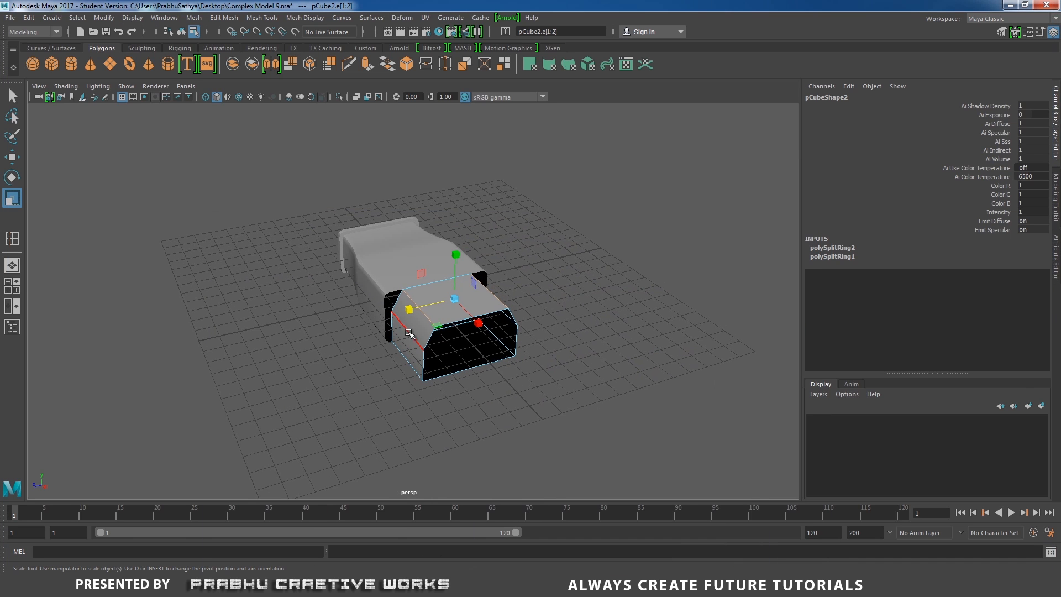
{"action": "left_click_drag", "start_coordinate": [407, 310], "coordinate": [412, 310]}
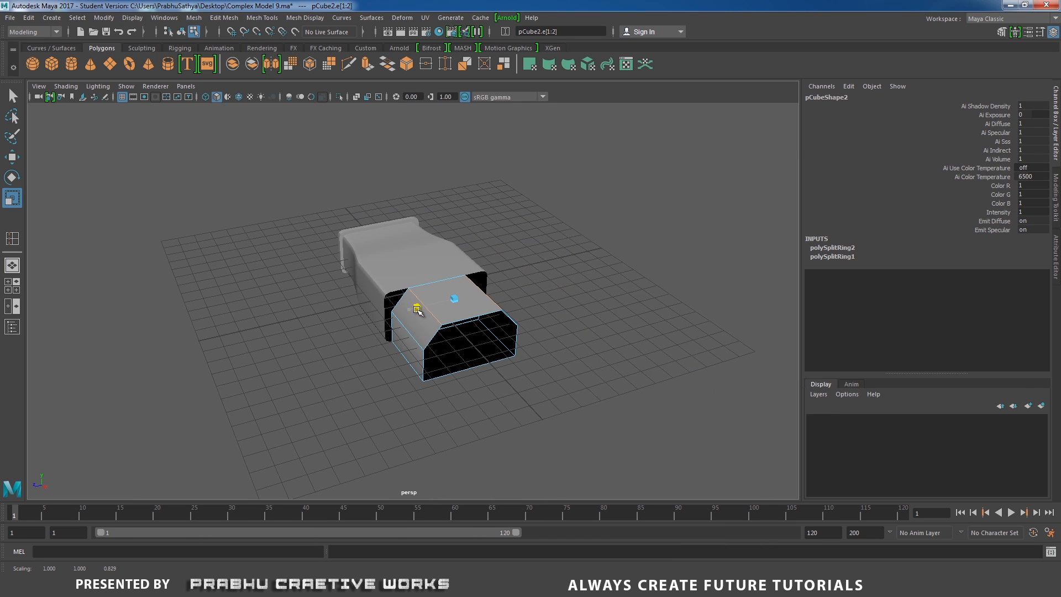
{"action": "left_click_drag", "start_coordinate": [418, 311], "coordinate": [414, 310]}
{"action": "left_click", "coordinate": [447, 584]}
{"action": "left_click", "coordinate": [446, 584]}
Step: Bevel the six lengthwise edges of the socket block
{"action": "left_click_drag", "start_coordinate": [417, 380], "coordinate": [424, 338], "text": "alt"}
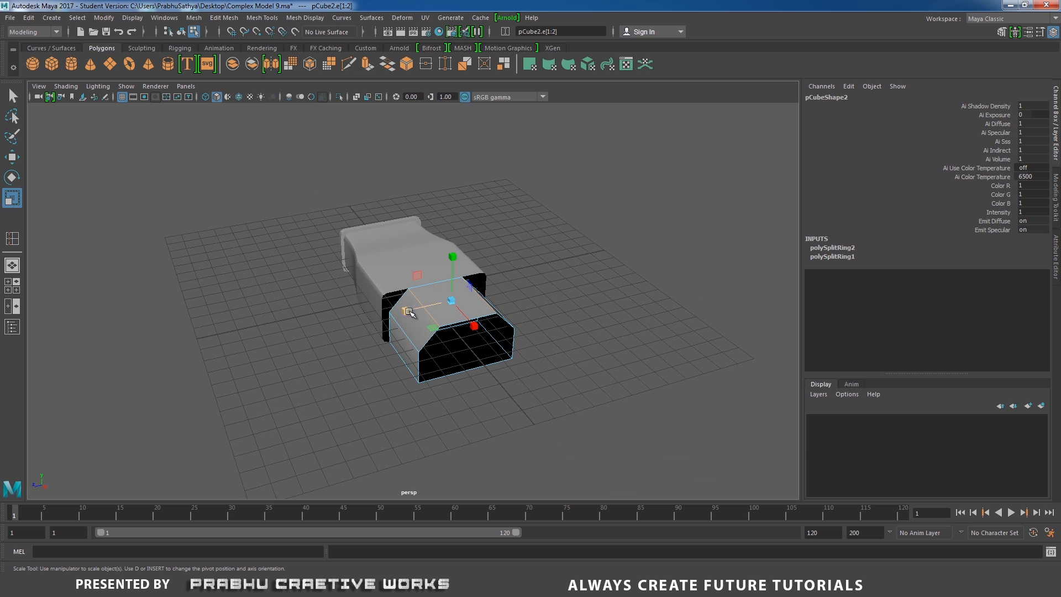
{"action": "right_click_drag", "start_coordinate": [399, 335], "coordinate": [467, 379], "text": "alt"}
{"action": "left_click_drag", "start_coordinate": [442, 349], "coordinate": [442, 324], "text": "alt"}
{"action": "right_click_drag", "start_coordinate": [445, 370], "coordinate": [464, 387], "text": "alt"}
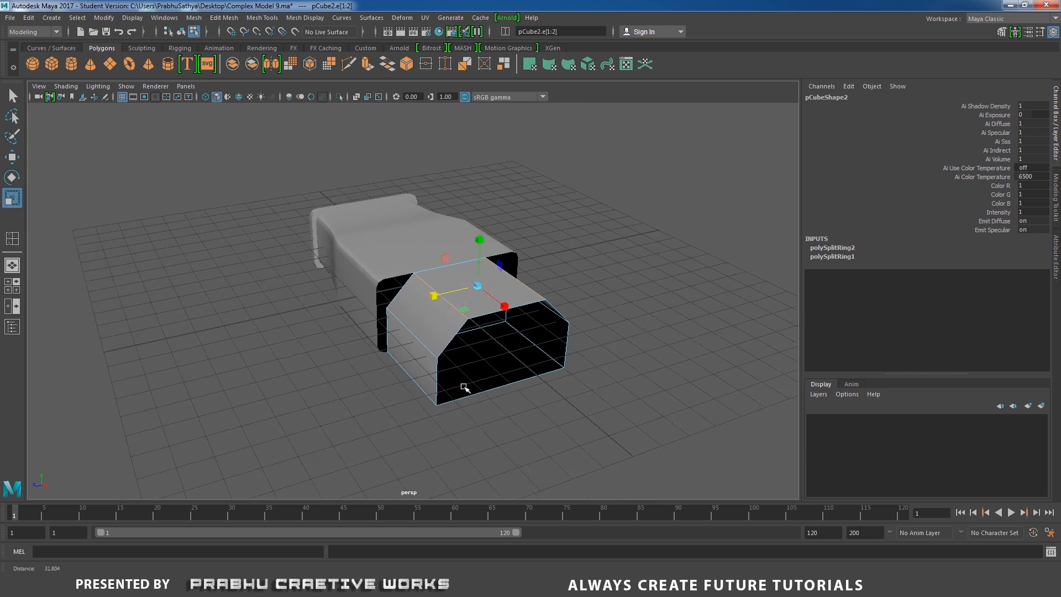
{"action": "mouse_move", "coordinate": [464, 387]}
{"action": "left_mouse_down", "text": "alt"}
{"action": "mouse_move", "coordinate": [498, 374]}
{"action": "mouse_move", "coordinate": [559, 383]}
{"action": "mouse_move", "coordinate": [480, 379]}
{"action": "left_mouse_up", "text": "alt"}
{"action": "left_click", "coordinate": [559, 383]}
{"action": "left_click", "coordinate": [568, 319]}
{"action": "left_click", "coordinate": [551, 356], "text": "shift"}
{"action": "left_click", "coordinate": [535, 320], "text": "shift"}
{"action": "left_click_drag", "start_coordinate": [536, 323], "coordinate": [289, 331], "text": "alt"}
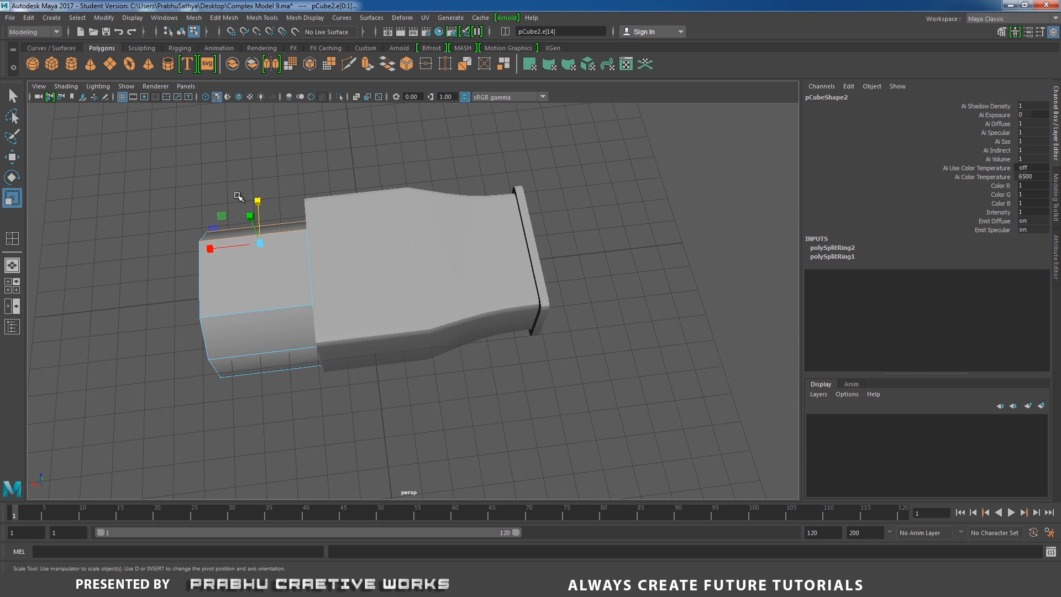
{"action": "left_click", "coordinate": [275, 384], "text": "shift"}
{"action": "left_click_drag", "start_coordinate": [277, 389], "coordinate": [499, 356], "text": "alt"}
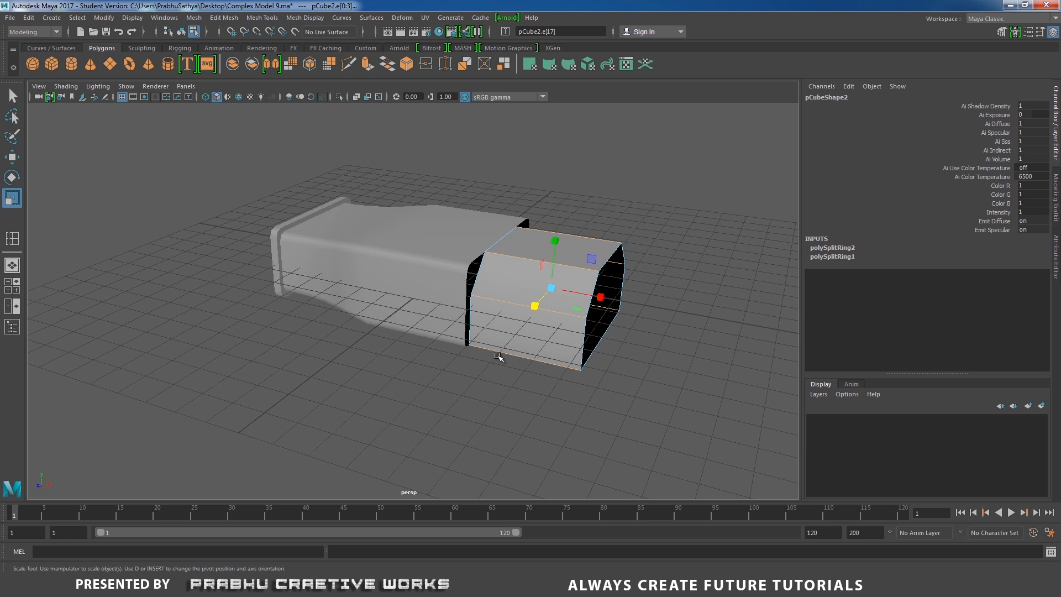
{"action": "left_click_drag", "start_coordinate": [486, 284], "coordinate": [445, 293], "text": "alt"}
{"action": "right_click_drag", "start_coordinate": [445, 294], "coordinate": [513, 340], "text": "alt"}
{"action": "middle_click_drag", "start_coordinate": [513, 340], "coordinate": [525, 346], "text": "alt"}
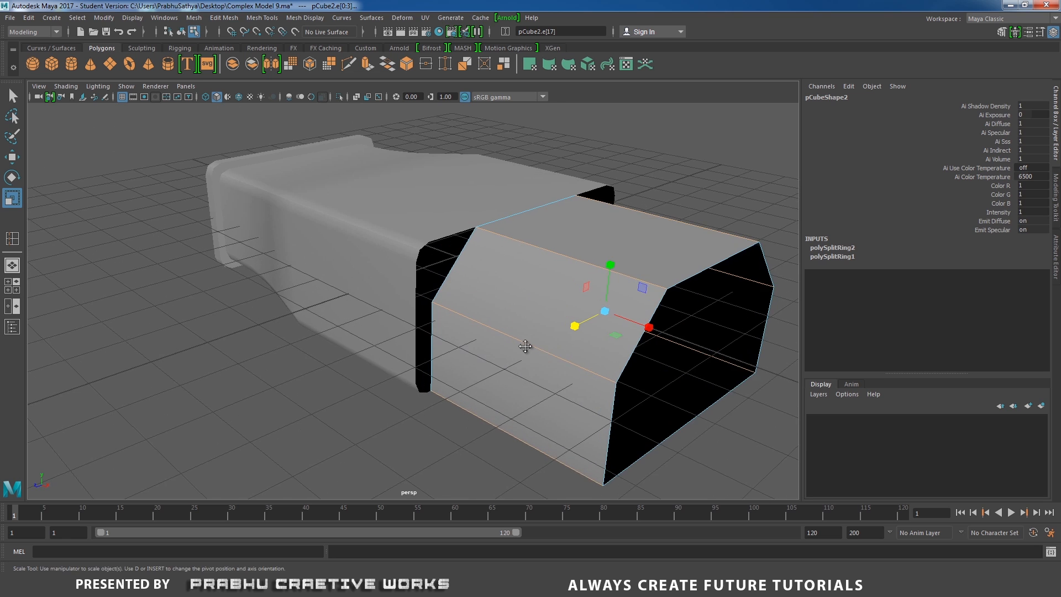
{"action": "left_click_drag", "start_coordinate": [525, 346], "coordinate": [457, 310], "text": "alt"}
{"action": "right_click", "coordinate": [451, 312], "text": "shift"}
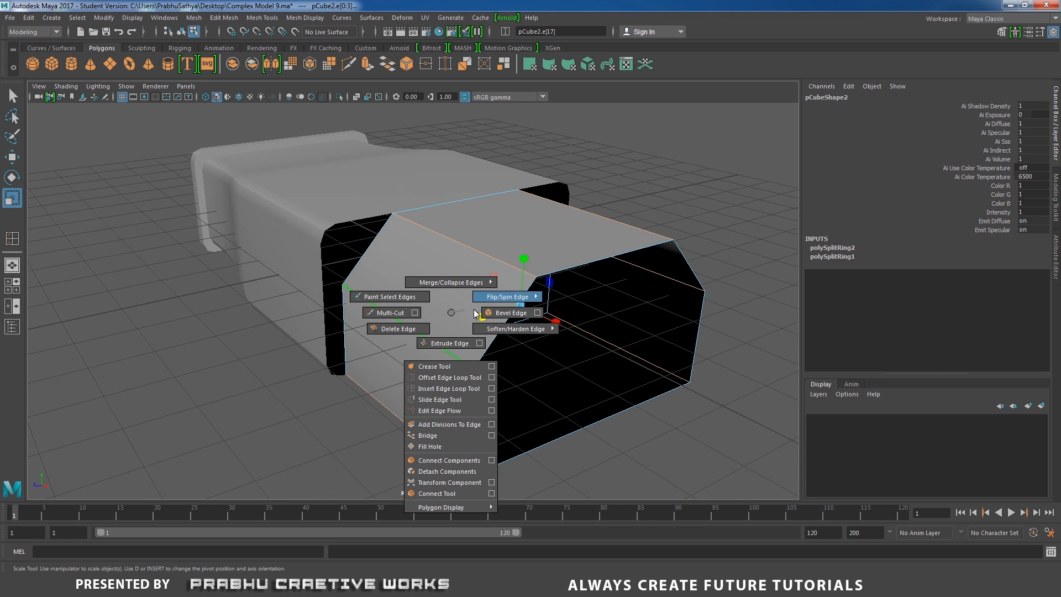
{"action": "left_click", "coordinate": [486, 313]}
{"action": "left_click_drag", "start_coordinate": [569, 315], "coordinate": [608, 232], "text": "alt"}
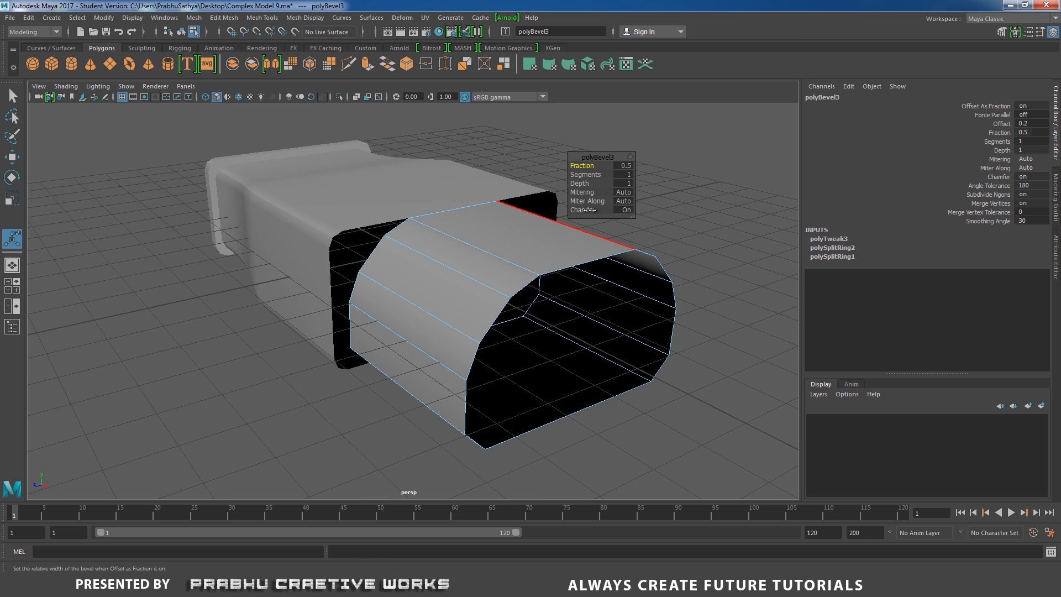
Step: Set the socket block bevel's Fraction to 0.2 and Segments to 2, and return to object selection
{"action": "left_click", "coordinate": [623, 166]}
{"action": "type", "text": "0.2"}
{"action": "key", "text": "Return"}
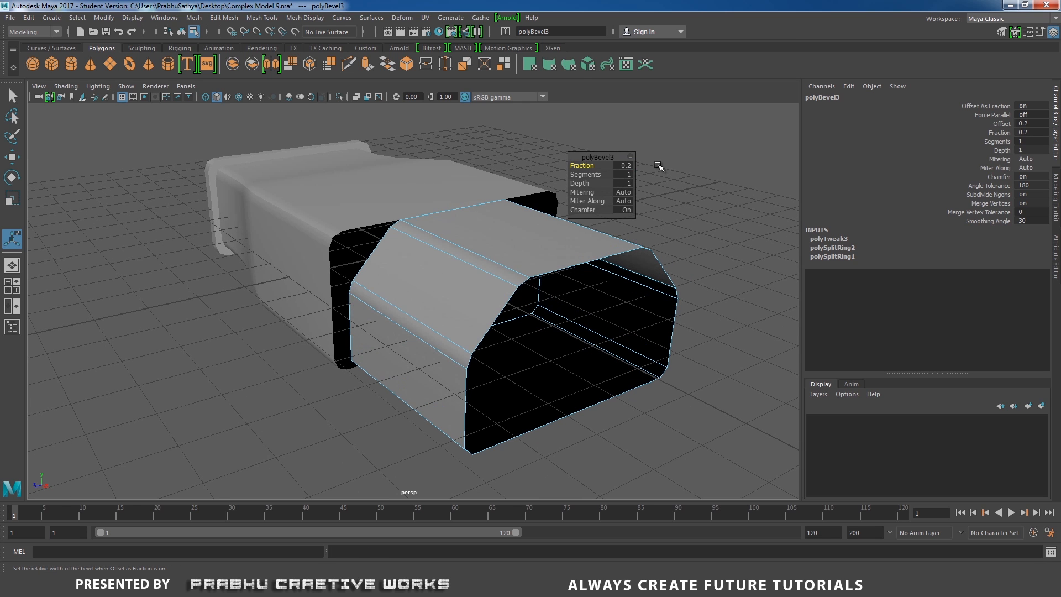
{"action": "left_click", "coordinate": [628, 175]}
{"action": "type", "text": "2"}
{"action": "key", "text": "Return"}
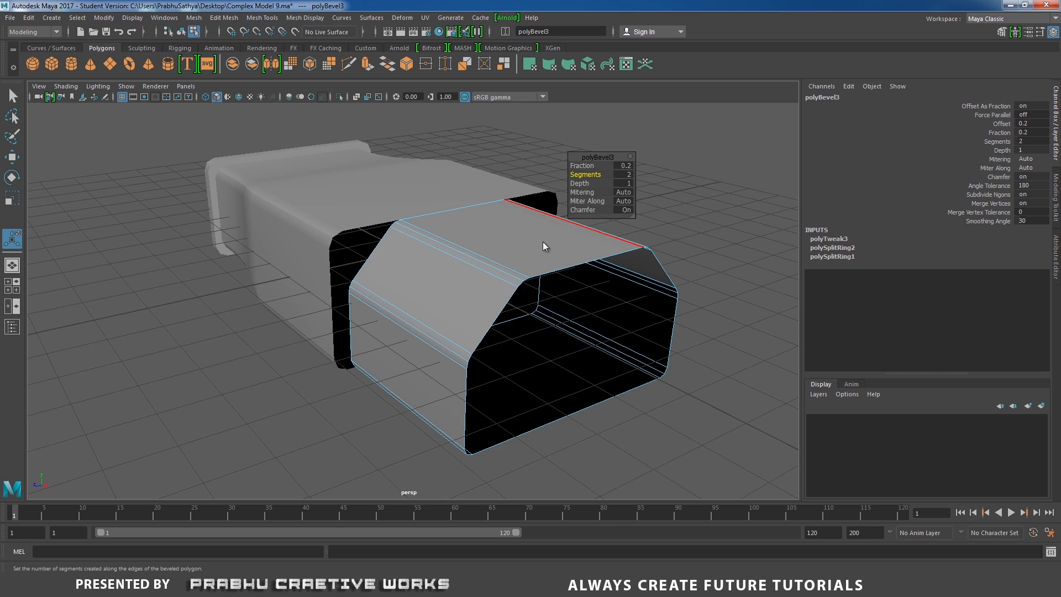
{"action": "right_click_drag", "start_coordinate": [543, 241], "coordinate": [586, 230]}
{"action": "left_click_drag", "start_coordinate": [586, 230], "coordinate": [515, 284], "text": "alt"}
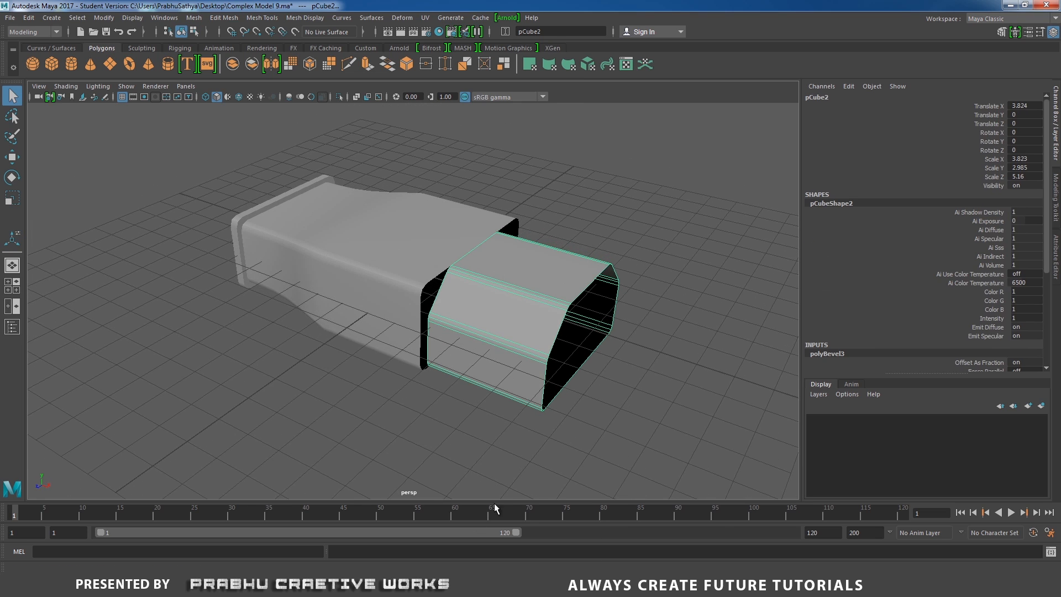
Step: Shorten the handle's front section by moving all its vertices except the front opening's row along X toward the socket block
{"action": "right_click_drag", "start_coordinate": [501, 377], "coordinate": [403, 394], "text": "alt"}
{"action": "left_click_drag", "start_coordinate": [404, 395], "coordinate": [408, 417], "text": "alt"}
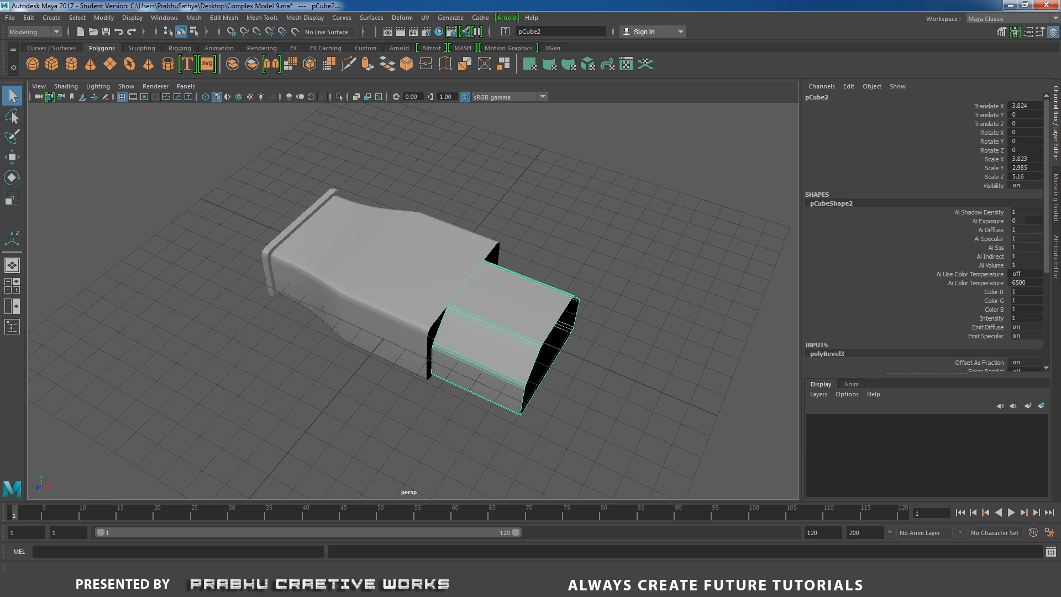
{"action": "left_click", "coordinate": [440, 585]}
{"action": "left_click", "coordinate": [440, 585]}
{"action": "left_click", "coordinate": [440, 585]}
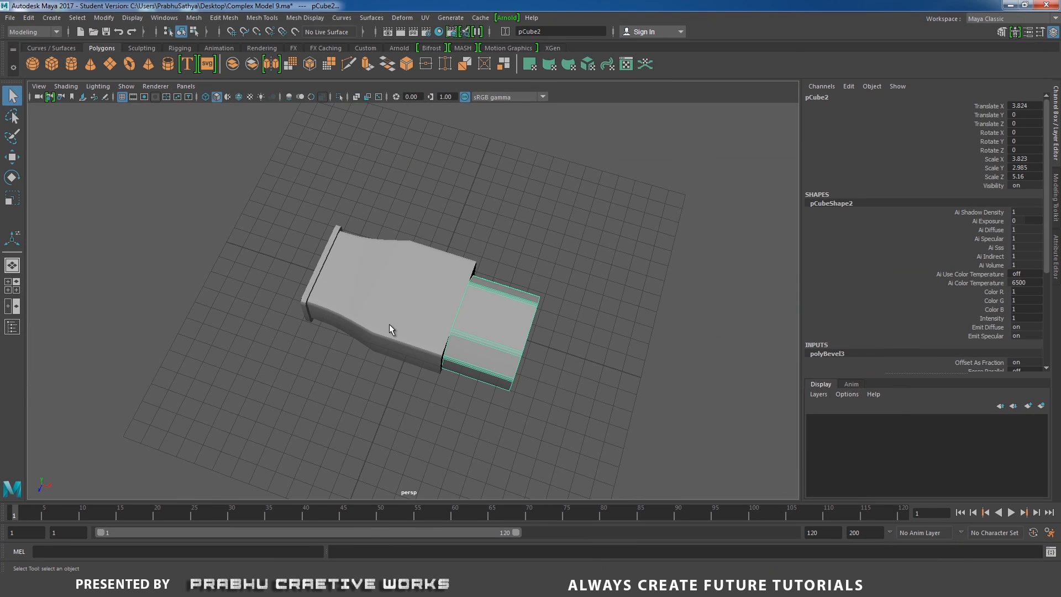
{"action": "left_click", "coordinate": [390, 323]}
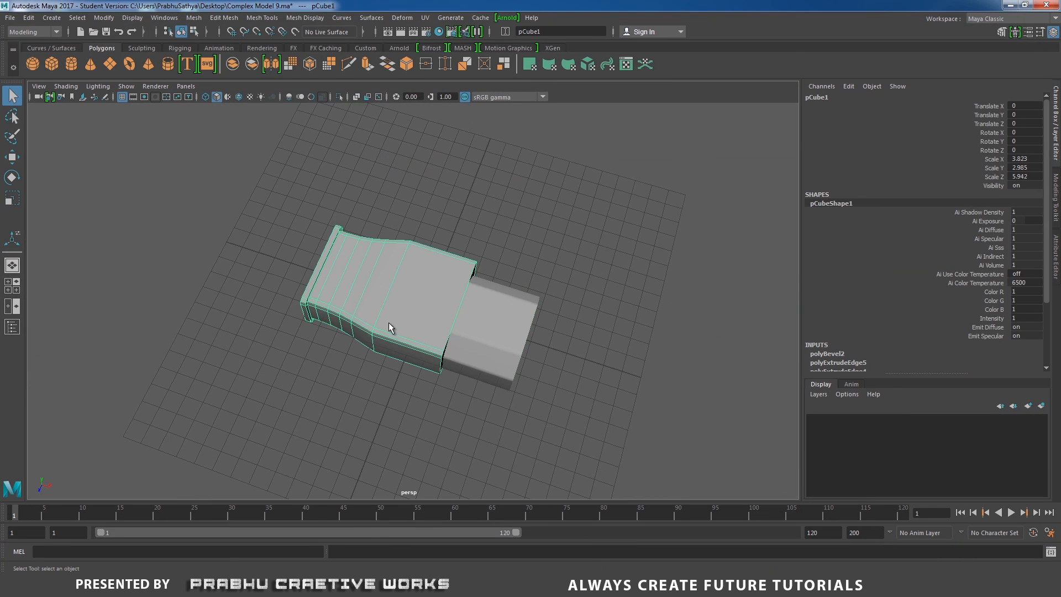
{"action": "right_click_drag", "start_coordinate": [385, 276], "coordinate": [332, 283]}
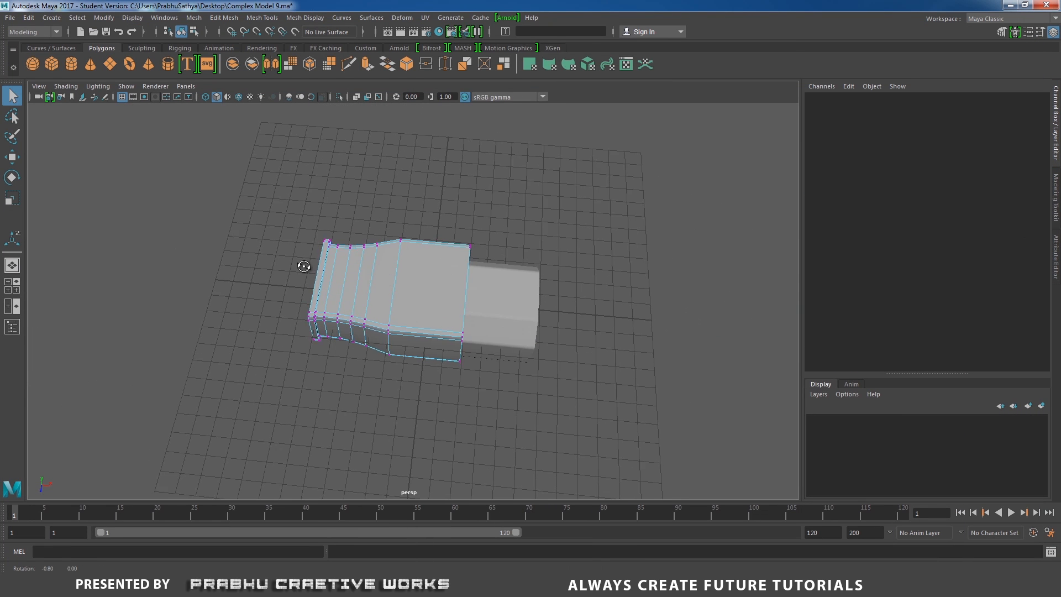
{"action": "left_click_drag", "start_coordinate": [303, 264], "coordinate": [410, 418], "text": "alt"}
{"action": "left_click_drag", "start_coordinate": [410, 417], "coordinate": [380, 376], "text": "alt"}
{"action": "key", "text": "w"}
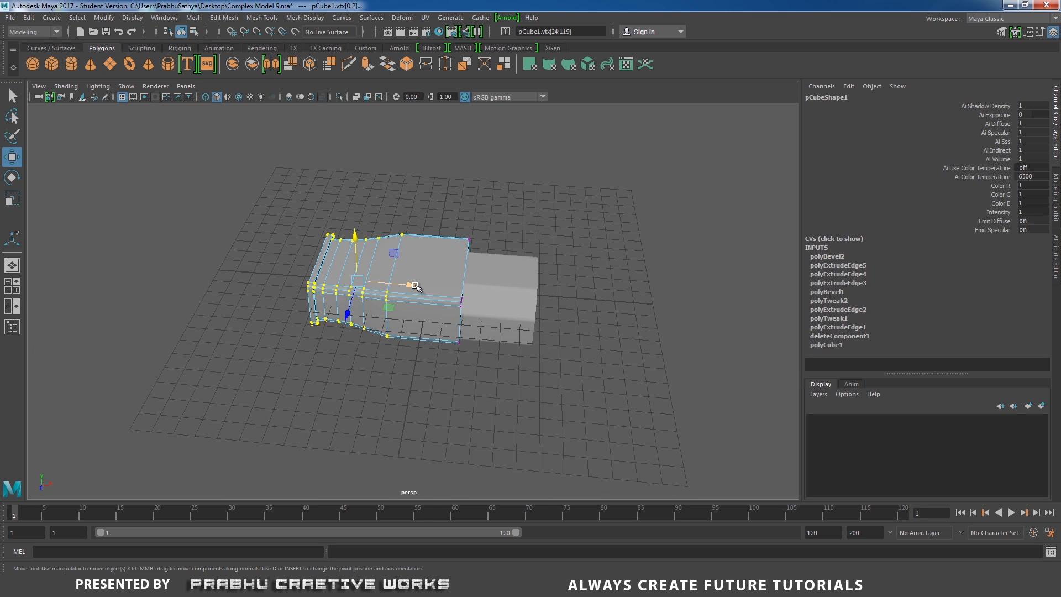
{"action": "left_click_drag", "start_coordinate": [416, 288], "coordinate": [446, 313]}
{"action": "left_click_drag", "start_coordinate": [460, 349], "coordinate": [467, 372], "text": "alt"}
Step: Lengthen the socket block by moving its front-end vertices outward along X, using the reference photo as a guide
{"action": "left_click", "coordinate": [512, 325]}
{"action": "left_click_drag", "start_coordinate": [525, 334], "coordinate": [518, 343], "text": "alt"}
{"action": "left_click", "coordinate": [437, 586]}
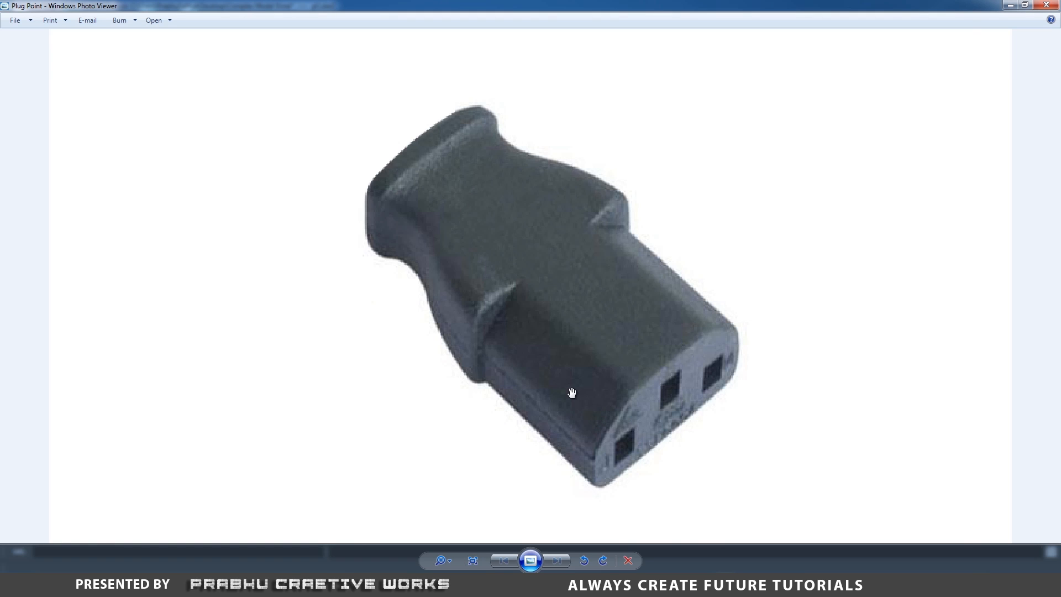
{"action": "left_click", "coordinate": [437, 586]}
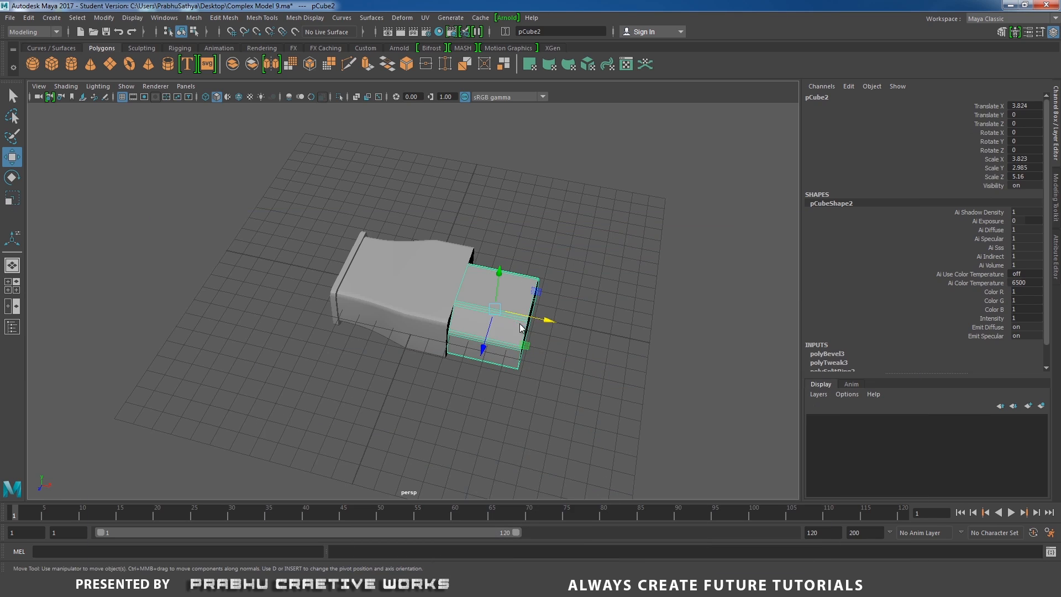
{"action": "right_click_drag", "start_coordinate": [519, 268], "coordinate": [463, 269]}
{"action": "left_click_drag", "start_coordinate": [459, 310], "coordinate": [476, 294], "text": "alt"}
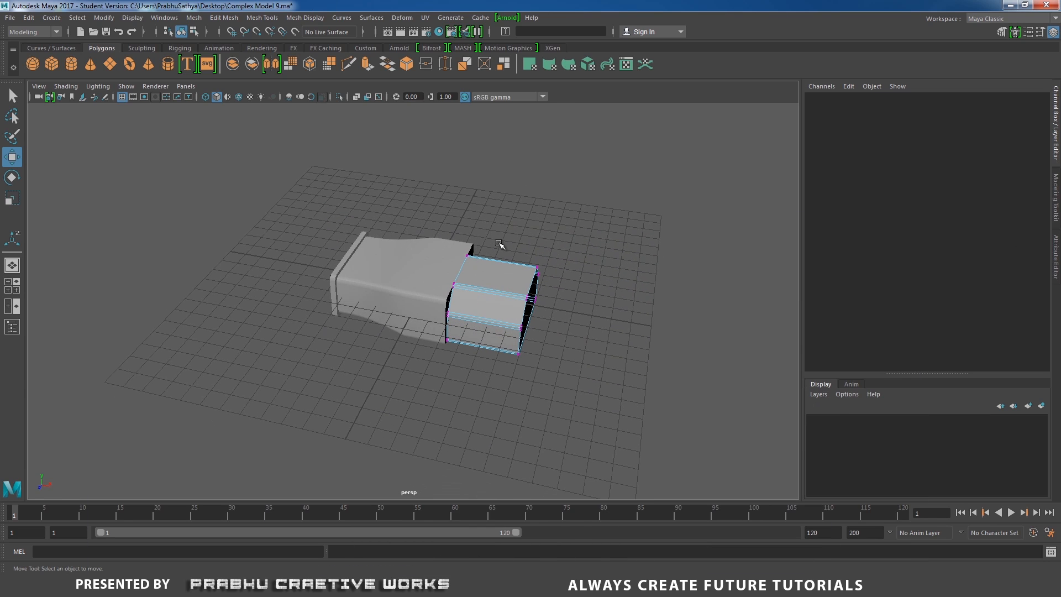
{"action": "left_click_drag", "start_coordinate": [498, 242], "coordinate": [580, 398]}
{"action": "left_click_drag", "start_coordinate": [577, 319], "coordinate": [539, 365]}
{"action": "right_click_drag", "start_coordinate": [486, 323], "coordinate": [550, 252]}
{"action": "left_click", "coordinate": [559, 292]}
{"action": "left_click_drag", "start_coordinate": [558, 294], "coordinate": [551, 287], "text": "alt"}
{"action": "right_click_drag", "start_coordinate": [550, 288], "coordinate": [595, 361], "text": "alt"}
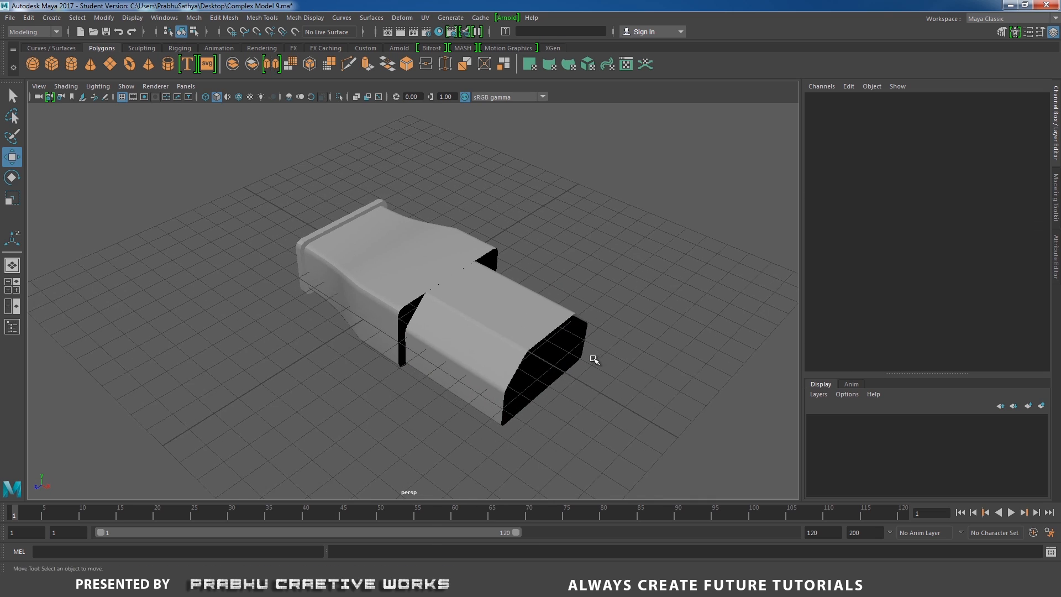
Step: Examine the joint between the handle's front opening and the socket block from below, selecting each part in turn to compare their edges
{"action": "middle_click_drag", "start_coordinate": [557, 331], "coordinate": [482, 344], "text": "alt"}
{"action": "left_click_drag", "start_coordinate": [486, 368], "coordinate": [499, 341], "text": "alt"}
{"action": "right_click_drag", "start_coordinate": [500, 341], "coordinate": [544, 355], "text": "alt"}
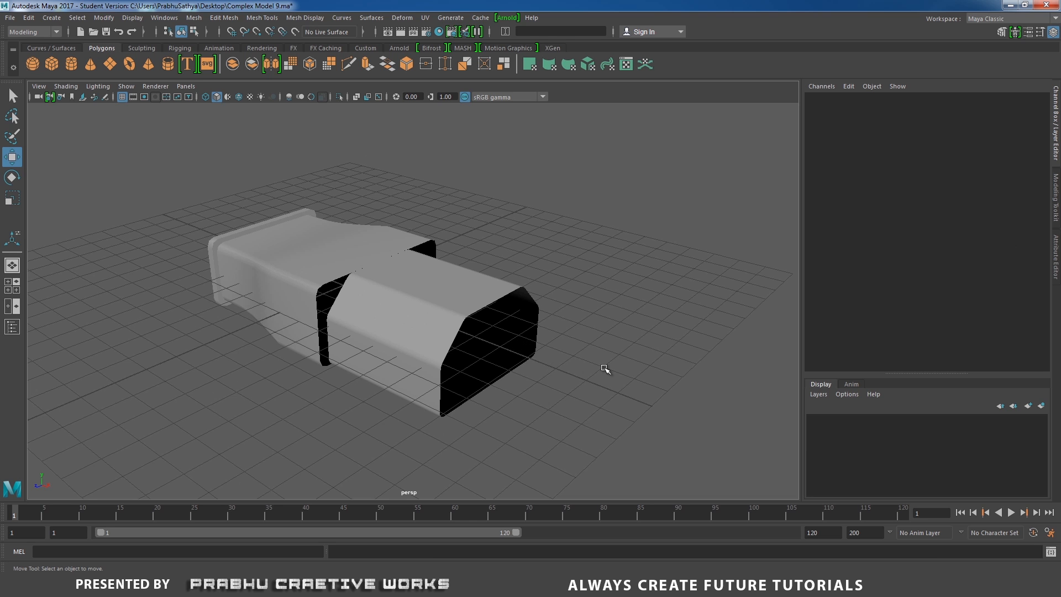
{"action": "left_click_drag", "start_coordinate": [330, 393], "coordinate": [326, 315], "text": "alt"}
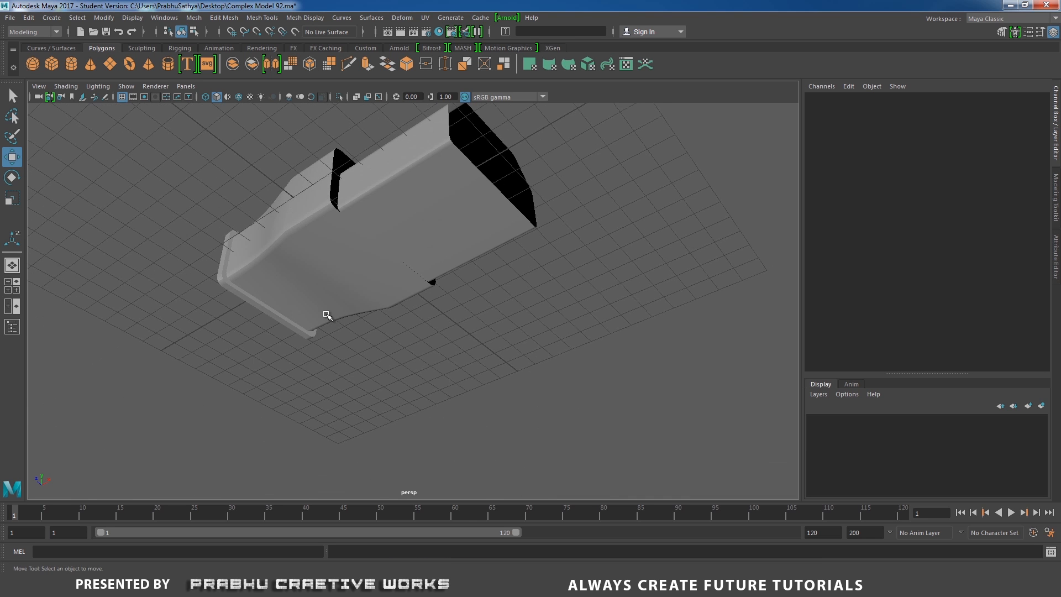
{"action": "left_click", "coordinate": [325, 245]}
{"action": "right_click_drag", "start_coordinate": [331, 265], "coordinate": [387, 332], "text": "alt"}
{"action": "right_click_drag", "start_coordinate": [354, 248], "coordinate": [376, 263], "text": "alt"}
{"action": "middle_click_drag", "start_coordinate": [341, 238], "coordinate": [365, 277], "text": "alt"}
{"action": "left_click_drag", "start_coordinate": [364, 277], "coordinate": [376, 301], "text": "alt"}
{"action": "right_click_drag", "start_coordinate": [398, 312], "coordinate": [446, 342], "text": "alt"}
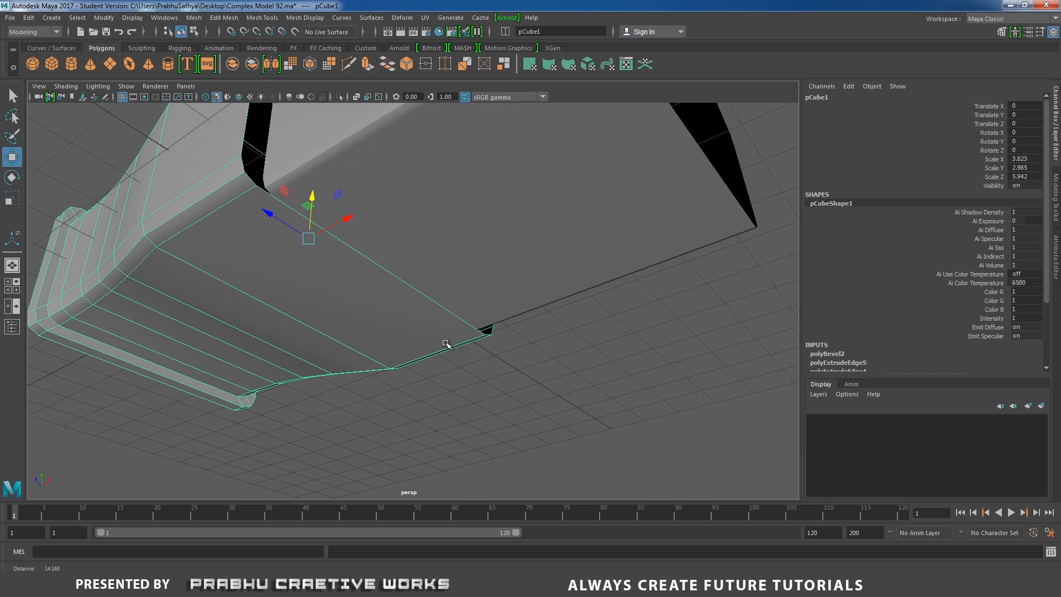
{"action": "middle_click_drag", "start_coordinate": [441, 297], "coordinate": [559, 354], "text": "alt"}
{"action": "left_click_drag", "start_coordinate": [426, 303], "coordinate": [433, 267], "text": "alt"}
{"action": "left_click", "coordinate": [477, 224]}
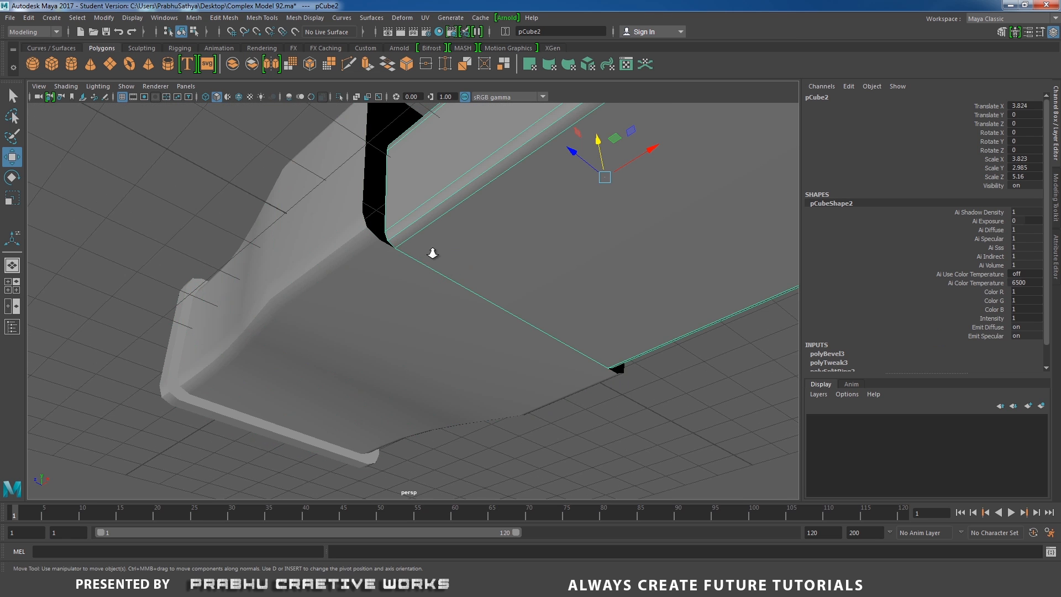
{"action": "scroll", "coordinate": [392, 238], "scroll_direction": "up", "scroll_amount": 3}
{"action": "right_click_drag", "start_coordinate": [387, 233], "coordinate": [449, 293], "text": "alt"}
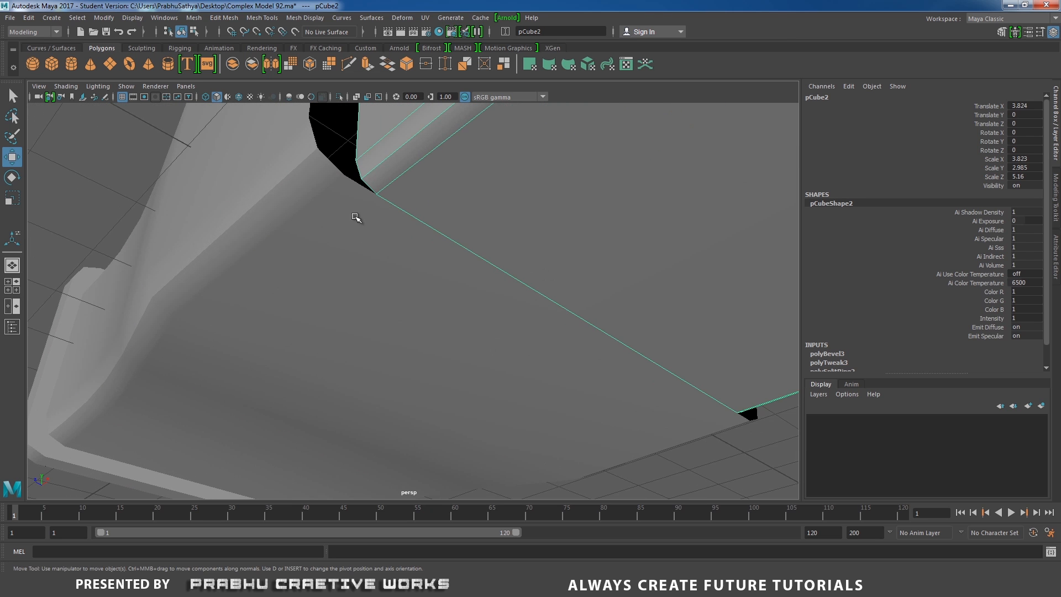
{"action": "left_click", "coordinate": [330, 183]}
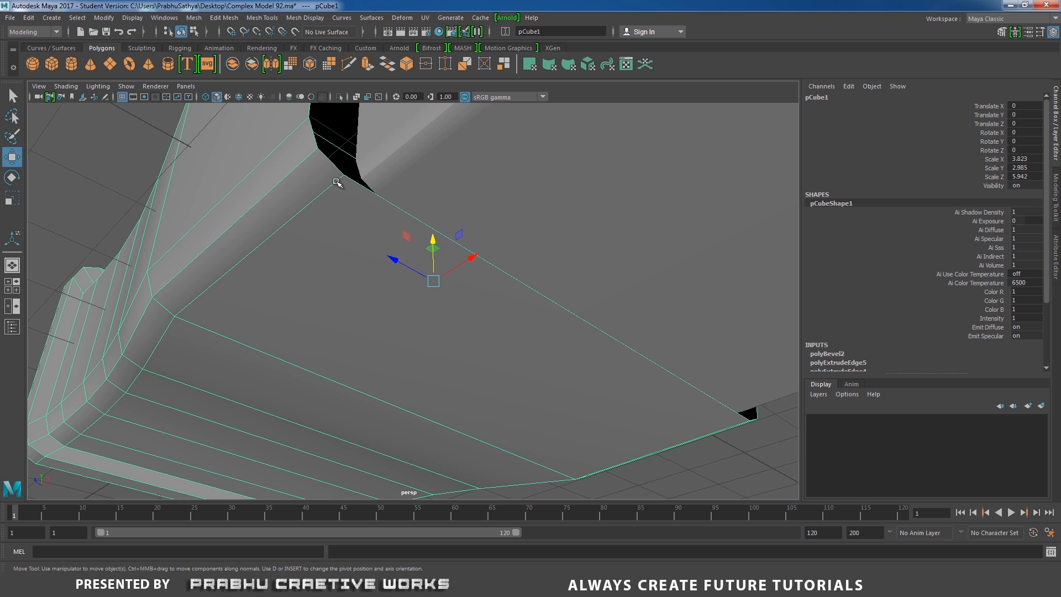
{"action": "left_click", "coordinate": [369, 200]}
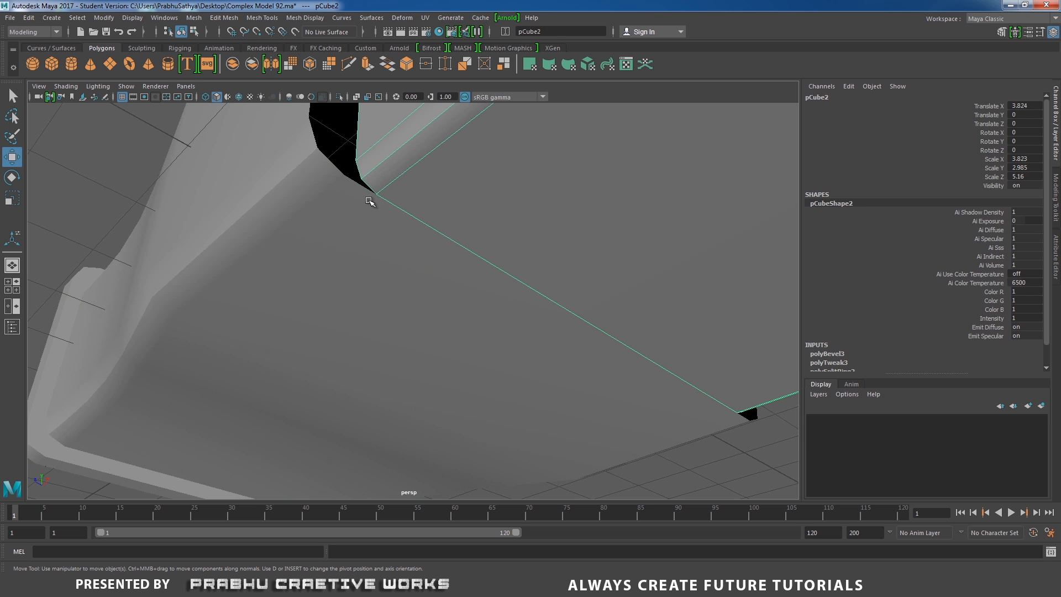
{"action": "left_click", "coordinate": [344, 221]}
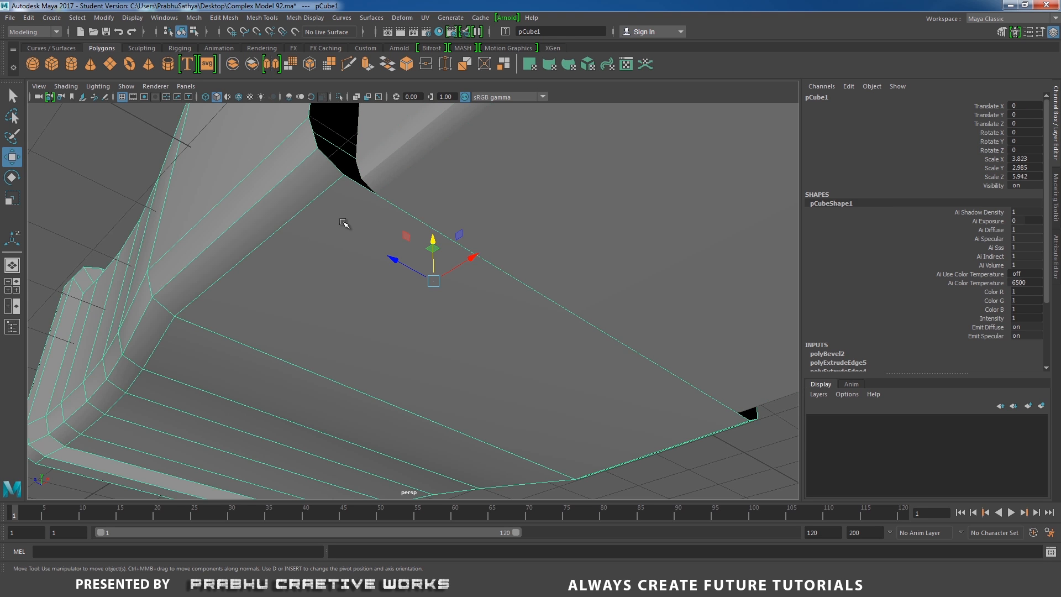
{"action": "scroll", "coordinate": [250, 217], "scroll_direction": "up", "scroll_amount": 2}
Step: Turn on Wireframe on Shaded for the perspective view and deselect the handle
{"action": "left_click", "coordinate": [69, 87]}
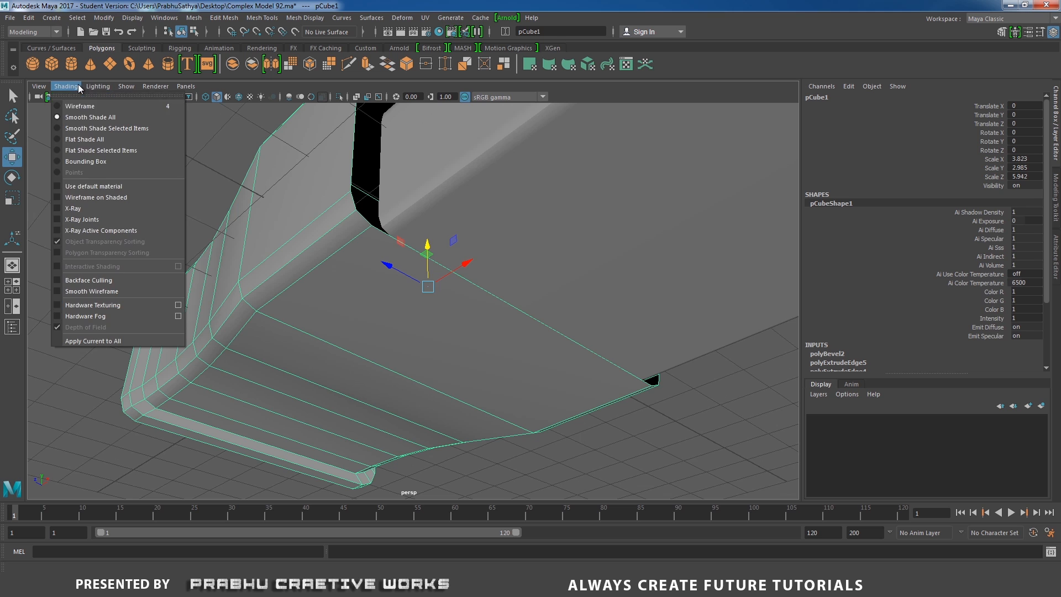
{"action": "left_click", "coordinate": [97, 197]}
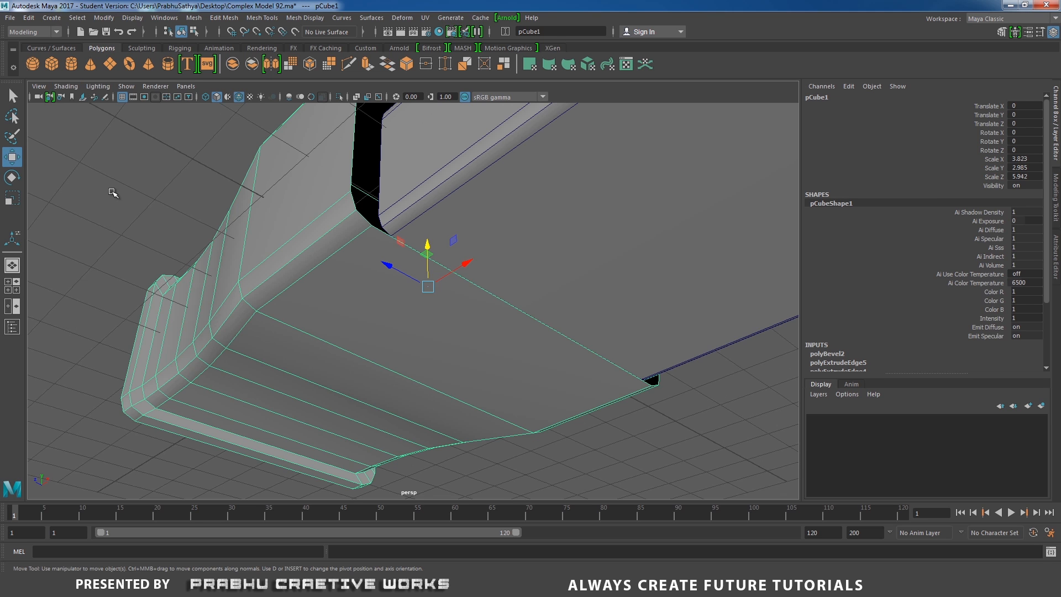
{"action": "left_click", "coordinate": [223, 219]}
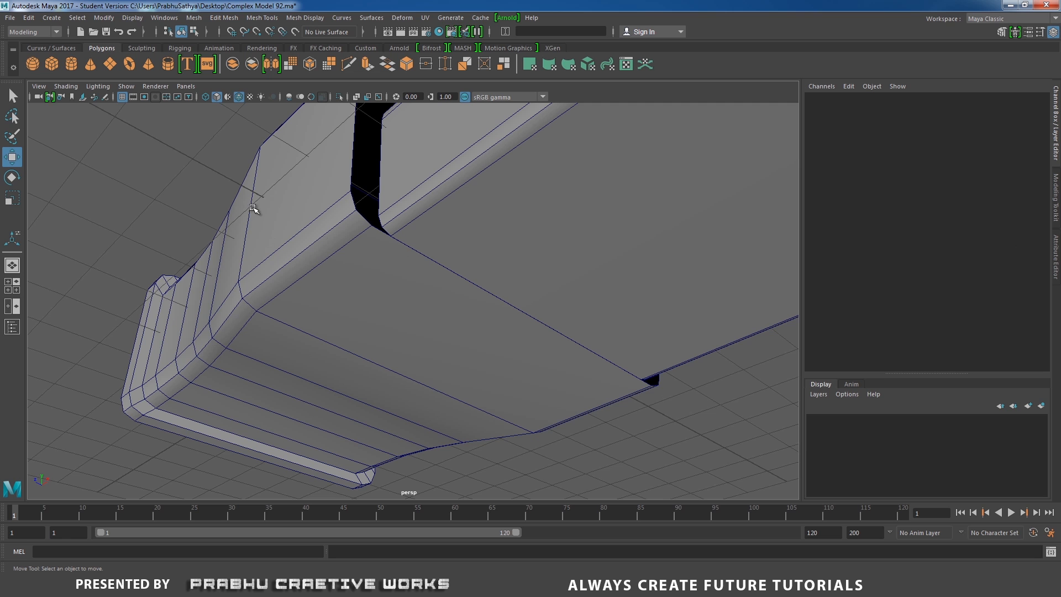
Step: Select all vertices of the socket block and activate the Scale tool
{"action": "right_click_drag", "start_coordinate": [339, 249], "coordinate": [393, 303], "text": "alt"}
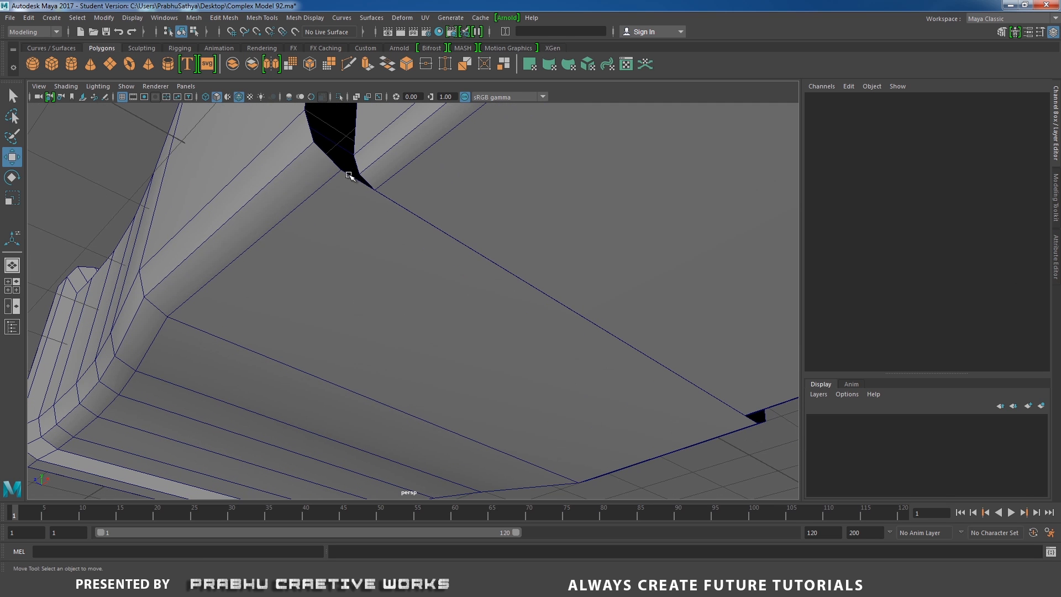
{"action": "left_click", "coordinate": [369, 179]}
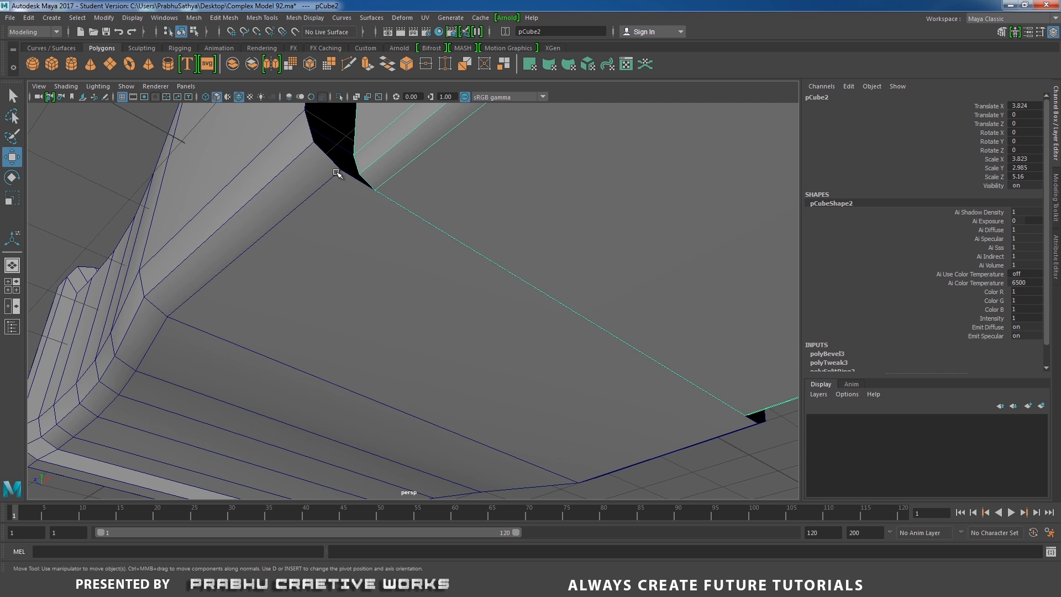
{"action": "key", "text": "f"}
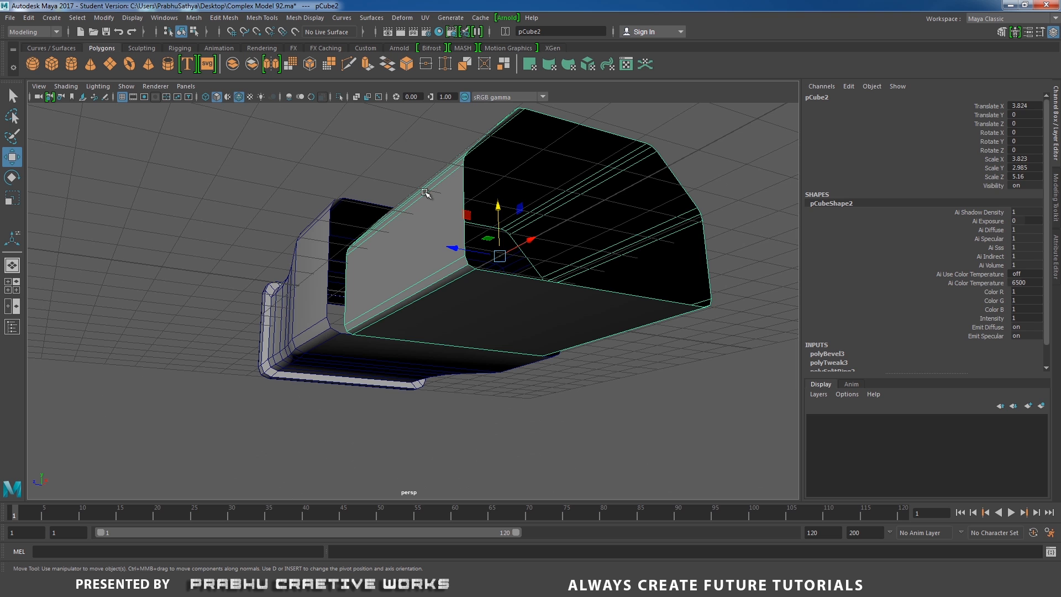
{"action": "right_click_drag", "start_coordinate": [424, 193], "coordinate": [332, 185]}
{"action": "right_click_drag", "start_coordinate": [326, 221], "coordinate": [277, 236], "text": "alt"}
{"action": "left_click_drag", "start_coordinate": [277, 236], "coordinate": [246, 323], "text": "alt"}
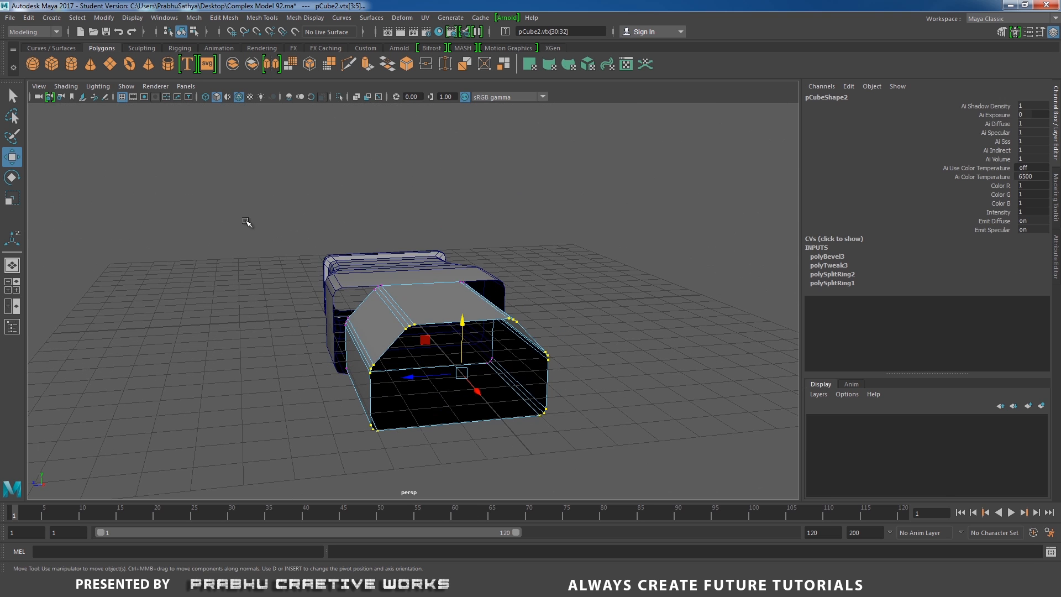
{"action": "left_click_drag", "start_coordinate": [597, 441], "coordinate": [578, 348], "text": "alt"}
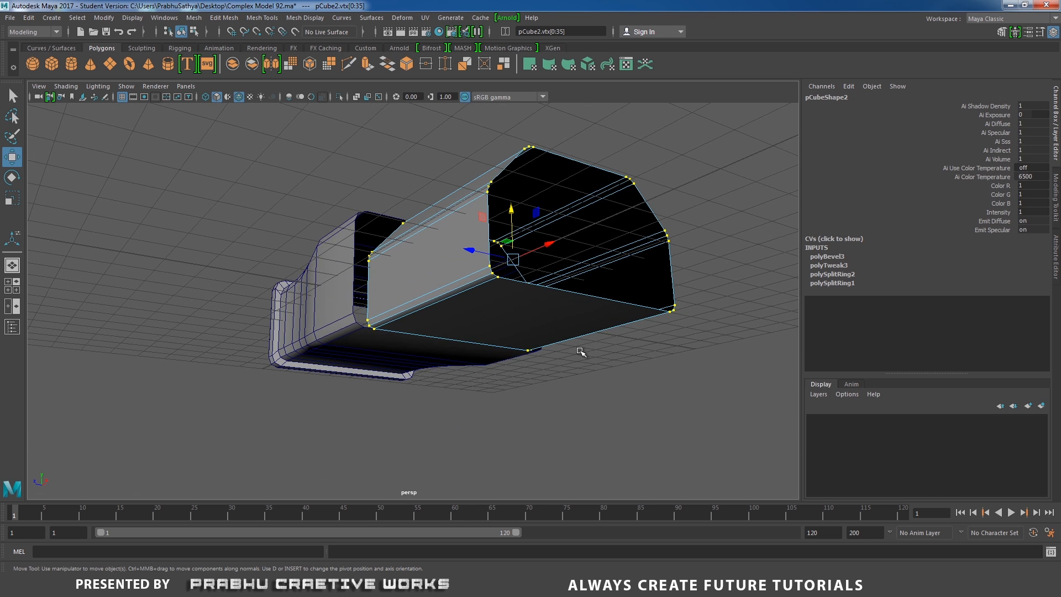
{"action": "key", "text": "r"}
{"action": "left_click_drag", "start_coordinate": [465, 273], "coordinate": [479, 257], "text": "alt"}
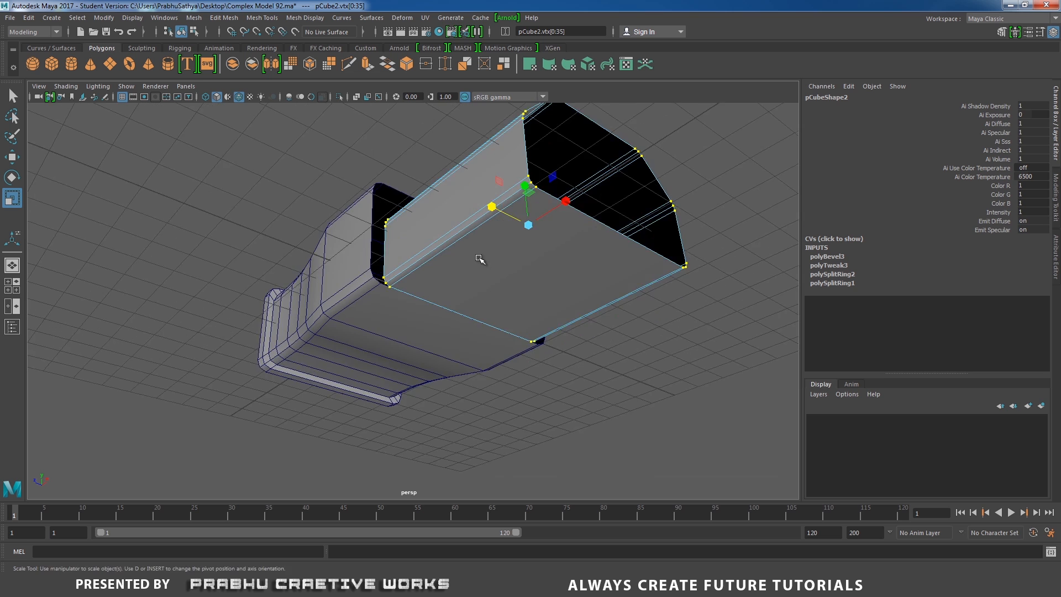
Step: Compare the corner edges of the handle's front opening with the socket block's edges from underneath and from above
{"action": "right_click_drag", "start_coordinate": [381, 279], "coordinate": [468, 335], "text": "alt"}
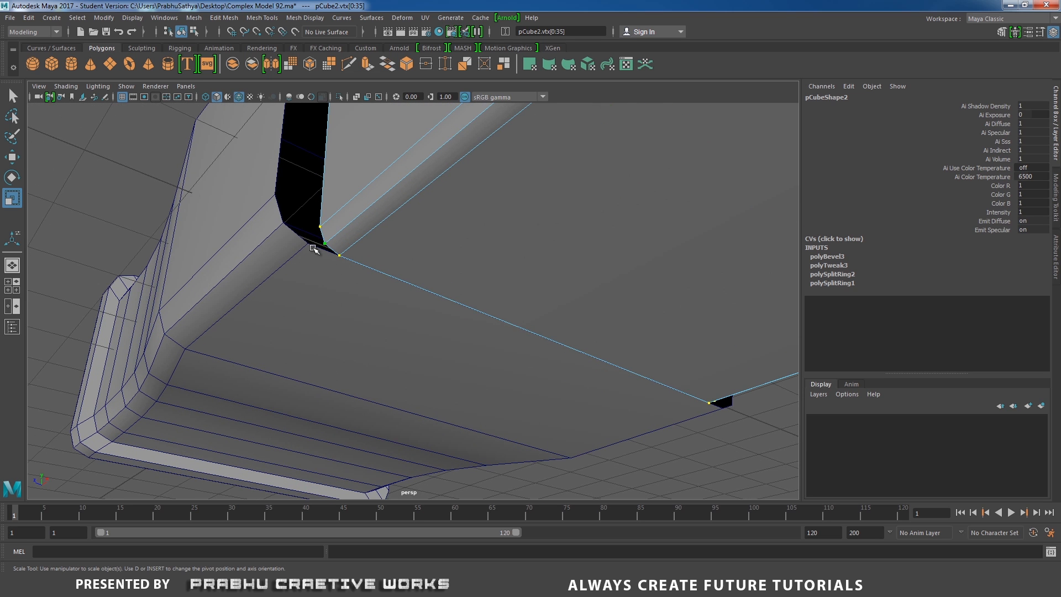
{"action": "right_click_drag", "start_coordinate": [427, 281], "coordinate": [296, 252], "text": "alt"}
{"action": "left_click_drag", "start_coordinate": [297, 253], "coordinate": [337, 302], "text": "alt"}
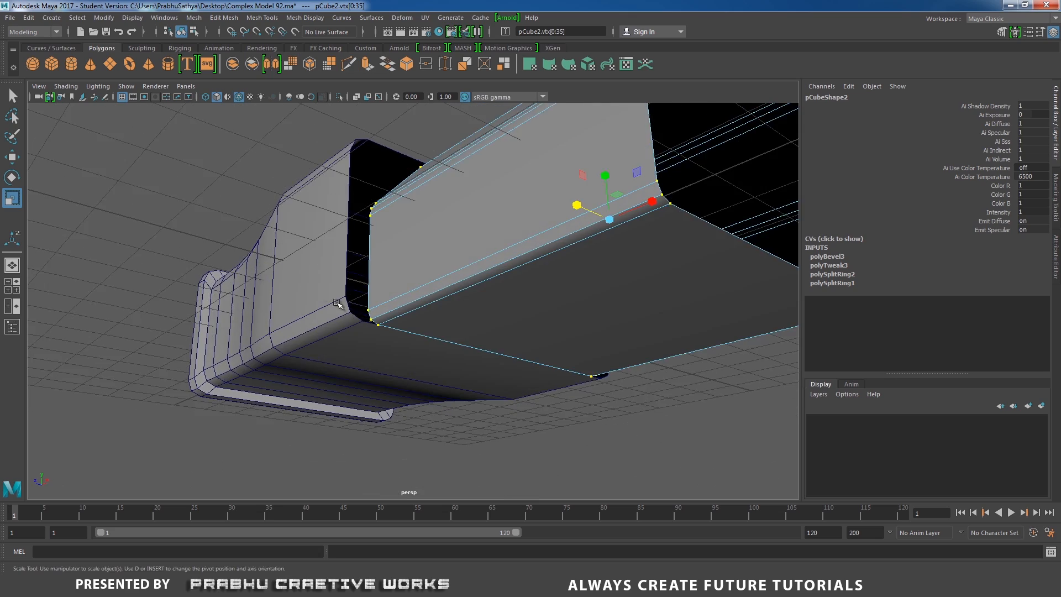
{"action": "right_click_drag", "start_coordinate": [345, 309], "coordinate": [404, 337], "text": "alt"}
{"action": "left_click_drag", "start_coordinate": [401, 342], "coordinate": [402, 314], "text": "alt"}
{"action": "left_click", "coordinate": [339, 298]}
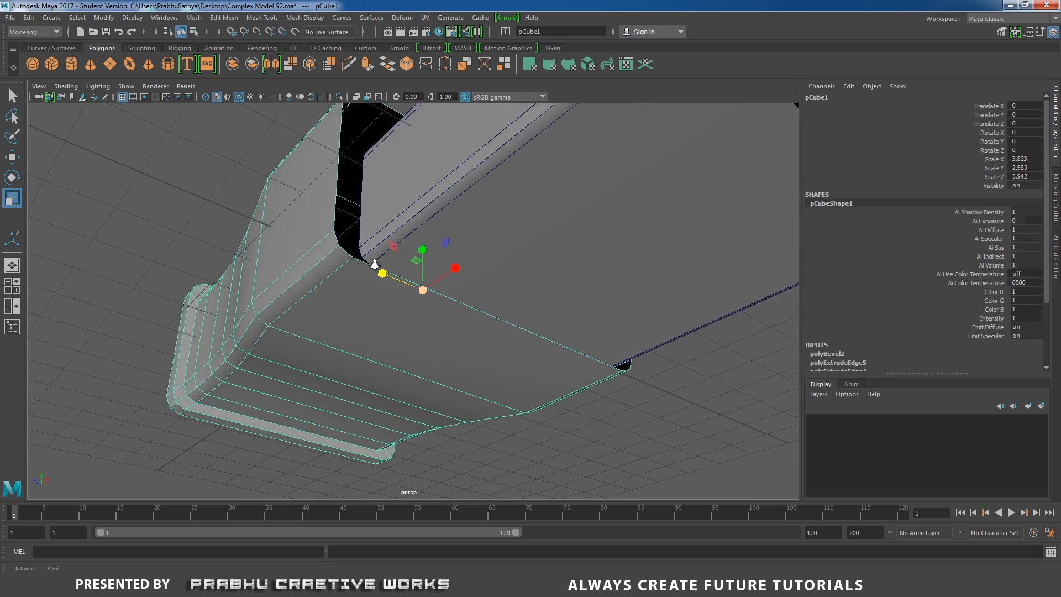
{"action": "left_click_drag", "start_coordinate": [339, 298], "coordinate": [366, 385], "text": "alt"}
{"action": "scroll", "coordinate": [415, 422], "scroll_direction": "up", "scroll_amount": 6}
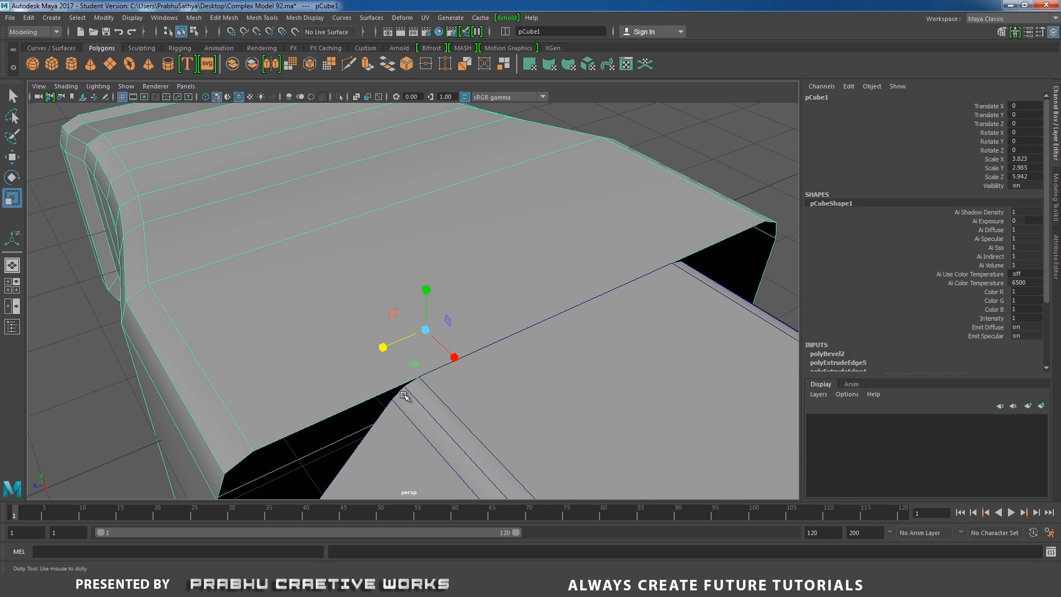
{"action": "scroll", "coordinate": [427, 339], "scroll_direction": "up", "scroll_amount": 2}
Step: Try a lengthwise edge loop across the handle's top at the socket block's corner, using reset Insert Edge Loop settings, and undo it
{"action": "right_click_drag", "start_coordinate": [370, 309], "coordinate": [345, 326], "text": "shift"}
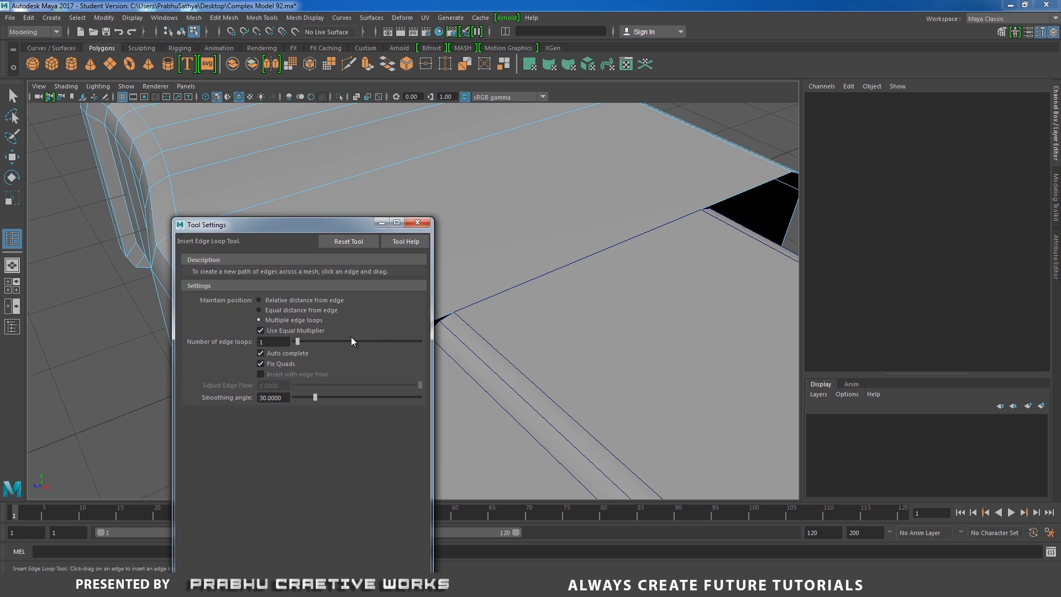
{"action": "left_click", "coordinate": [348, 242]}
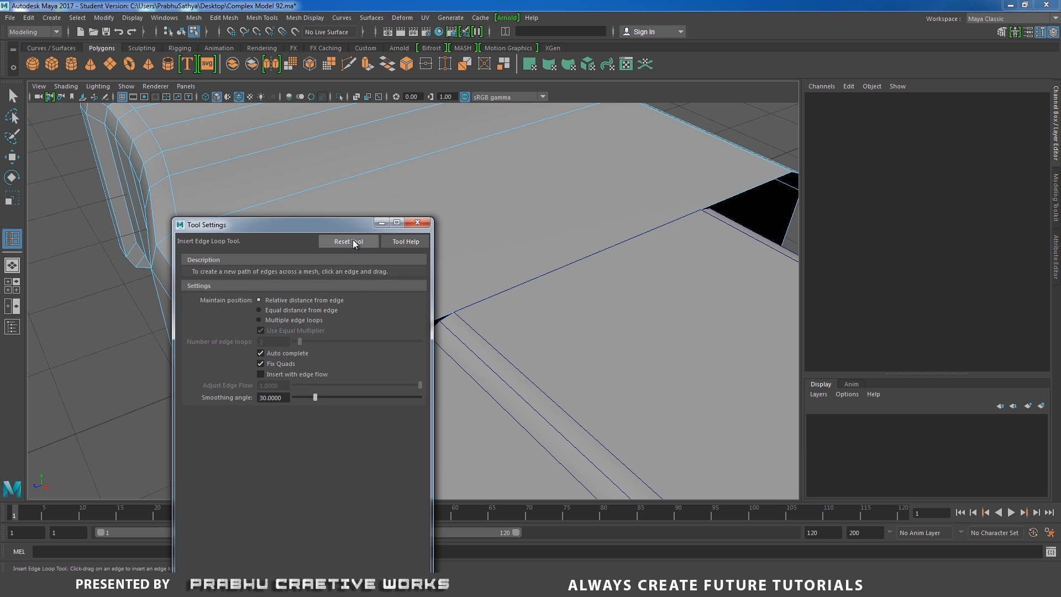
{"action": "left_click", "coordinate": [419, 221]}
{"action": "left_click_drag", "start_coordinate": [415, 333], "coordinate": [454, 312]}
{"action": "right_click_drag", "start_coordinate": [582, 322], "coordinate": [353, 296], "text": "alt"}
{"action": "left_click_drag", "start_coordinate": [353, 296], "coordinate": [341, 293], "text": "alt"}
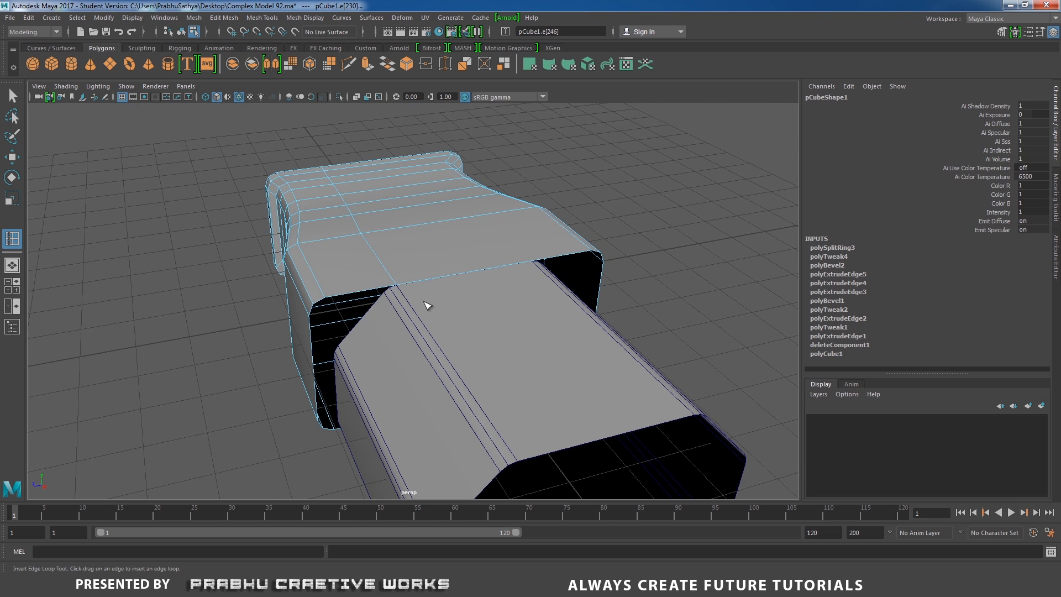
{"action": "key", "text": "ctrl+z"}
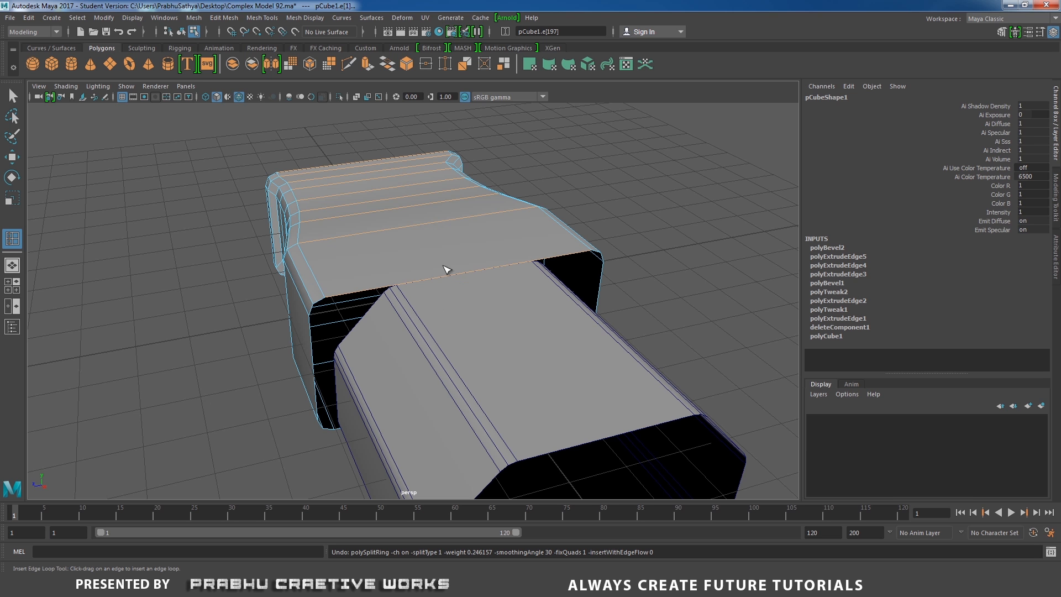
Step: Set the Insert Edge Loop tool to Multiple edge loops with 1 edge loop
{"action": "right_click_drag", "start_coordinate": [487, 267], "coordinate": [403, 253], "text": "alt"}
{"action": "left_click_drag", "start_coordinate": [403, 254], "coordinate": [390, 276], "text": "alt"}
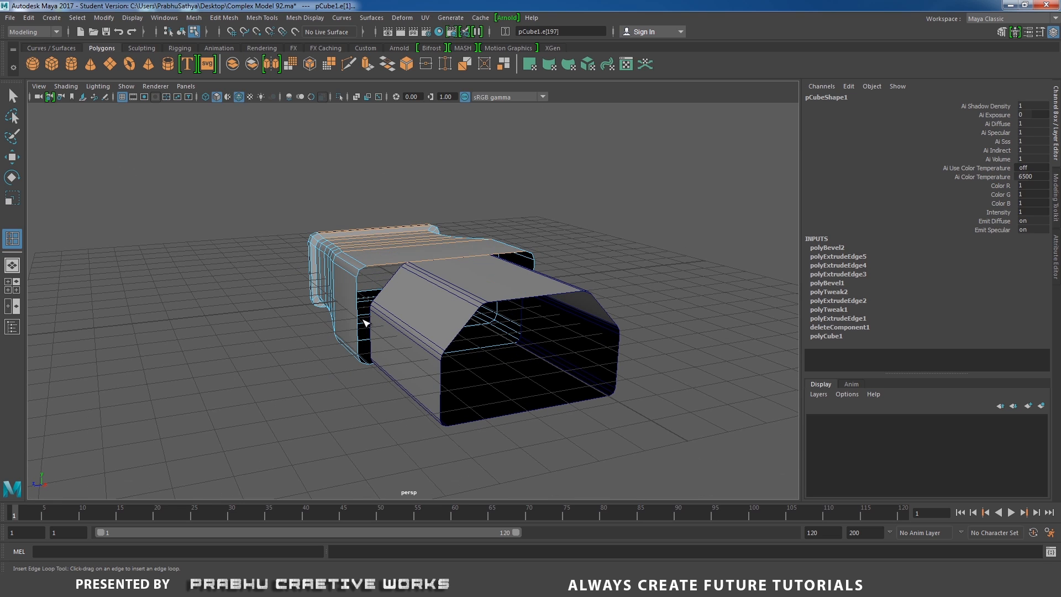
{"action": "left_click_drag", "start_coordinate": [365, 322], "coordinate": [361, 283], "text": "alt"}
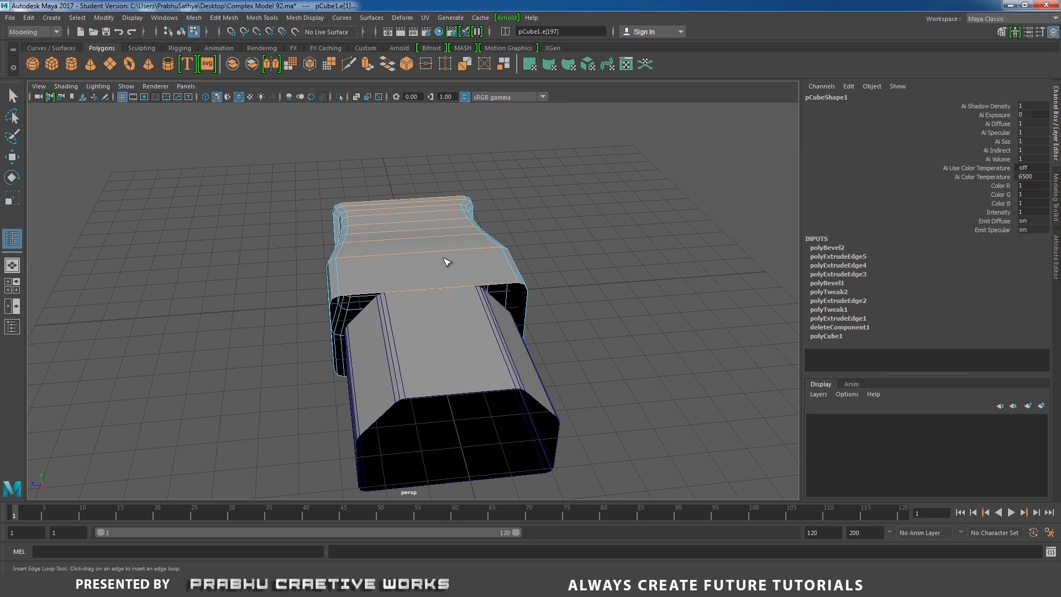
{"action": "mouse_move", "coordinate": [446, 262]}
{"action": "left_mouse_down", "text": "alt"}
{"action": "mouse_move", "coordinate": [486, 268]}
{"action": "mouse_move", "coordinate": [469, 290]}
{"action": "mouse_move", "coordinate": [447, 266]}
{"action": "left_mouse_up", "text": "alt"}
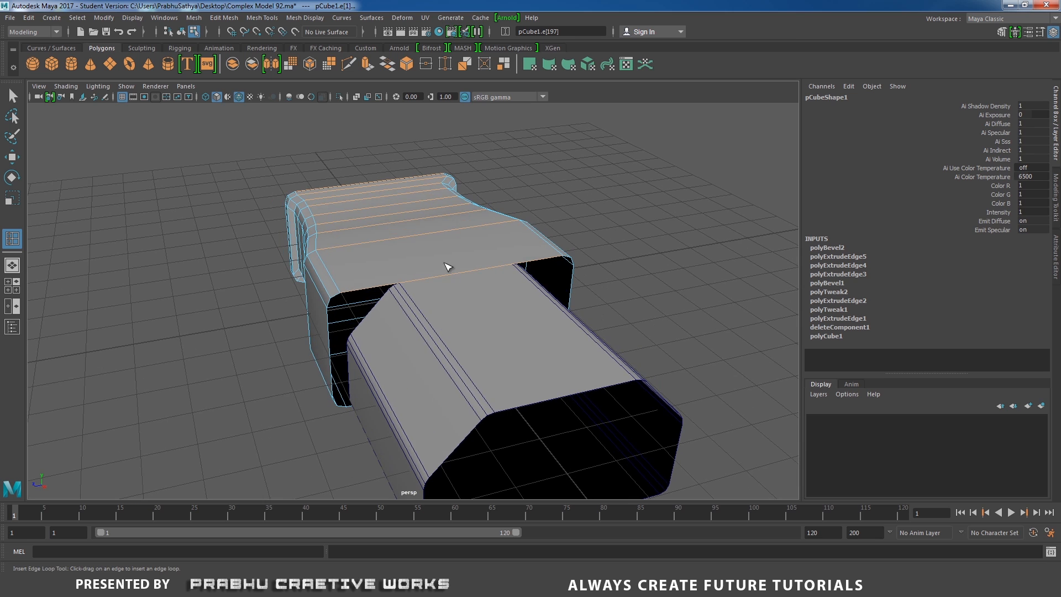
{"action": "right_click", "coordinate": [447, 253], "text": "shift"}
{"action": "right_click_drag", "start_coordinate": [446, 253], "coordinate": [486, 326], "text": "shift"}
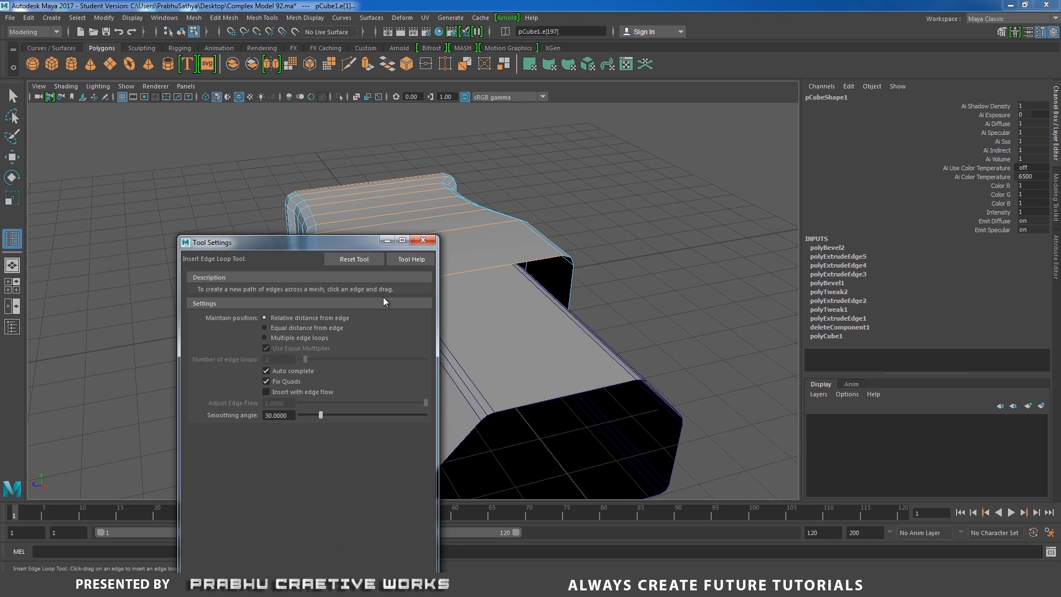
{"action": "left_click", "coordinate": [303, 337]}
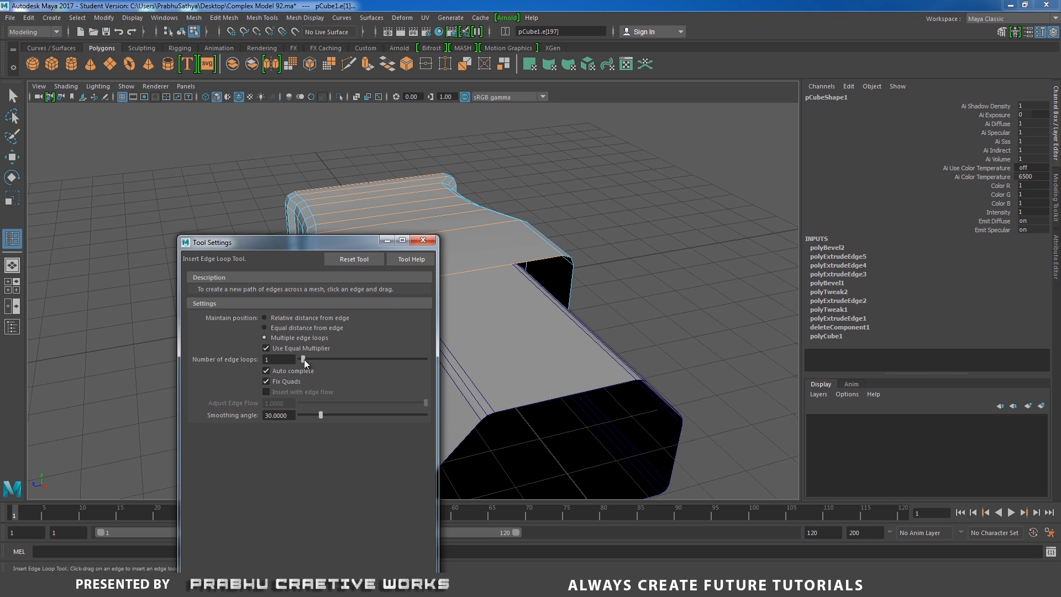
{"action": "left_click", "coordinate": [422, 240]}
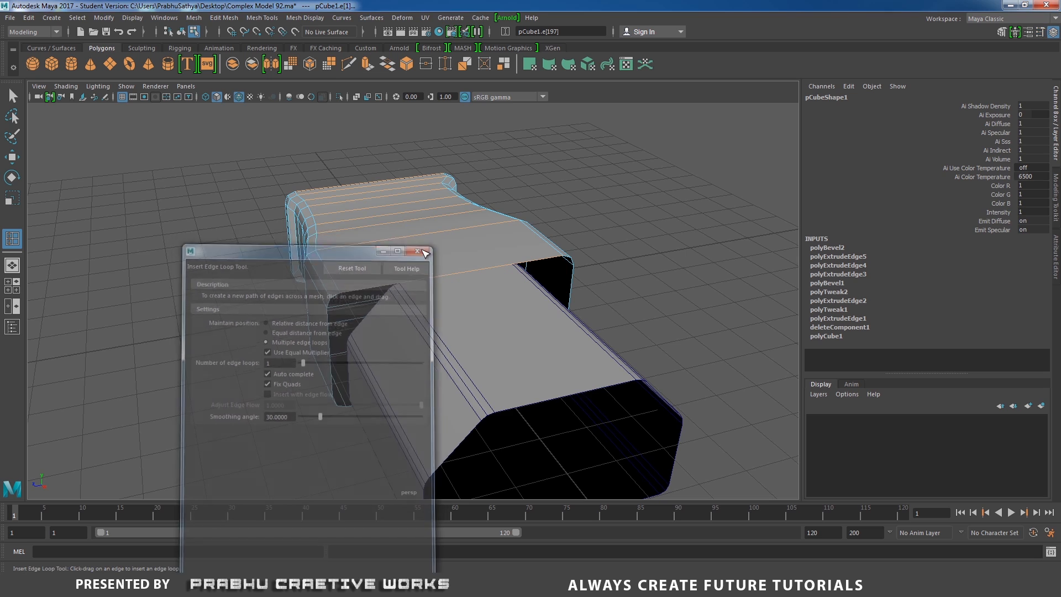
Step: Insert one centred lengthwise edge loop along the handle's top and another along its underside
{"action": "left_click_drag", "start_coordinate": [425, 249], "coordinate": [421, 289], "text": "alt"}
{"action": "left_click", "coordinate": [422, 239]}
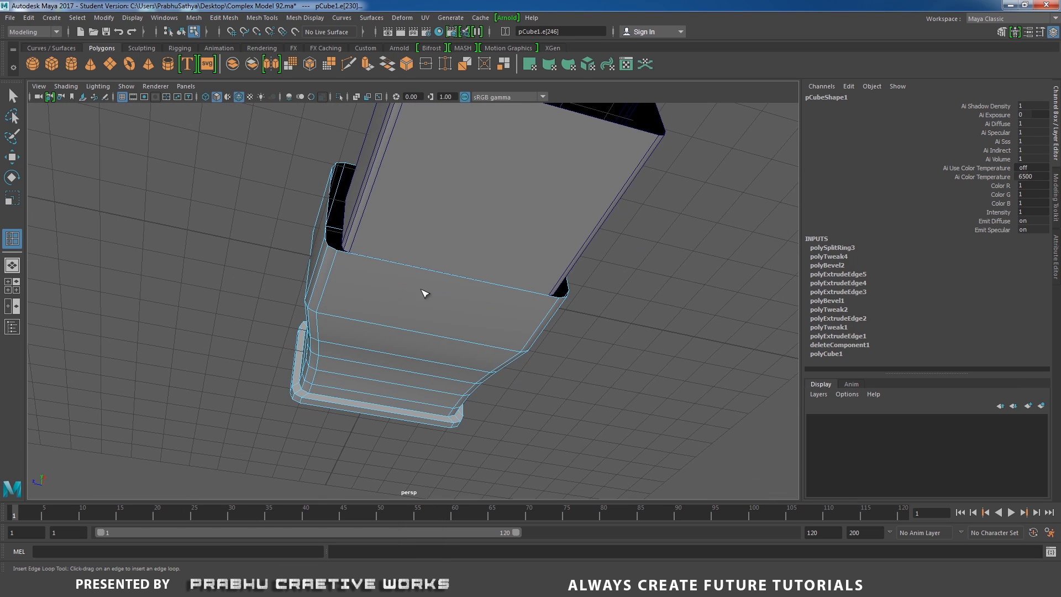
{"action": "left_click", "coordinate": [421, 333]}
{"action": "left_click_drag", "start_coordinate": [424, 334], "coordinate": [449, 354], "text": "alt"}
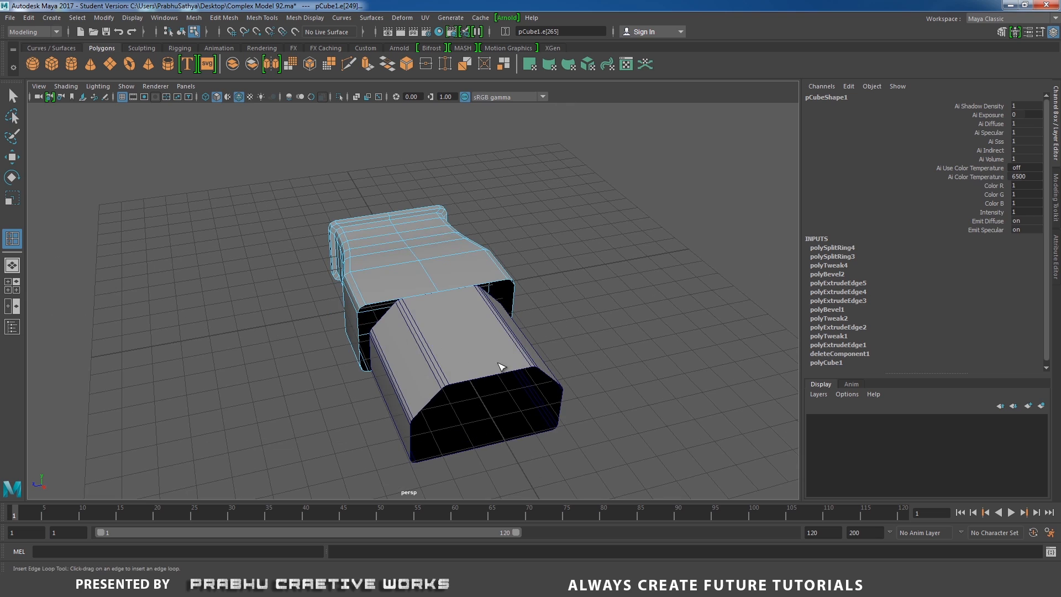
Step: Insert one centred lengthwise edge loop along the socket block's top and another along its underside
{"action": "left_click", "coordinate": [494, 378]}
{"action": "left_click_drag", "start_coordinate": [493, 384], "coordinate": [492, 344], "text": "alt"}
{"action": "left_click", "coordinate": [482, 189]}
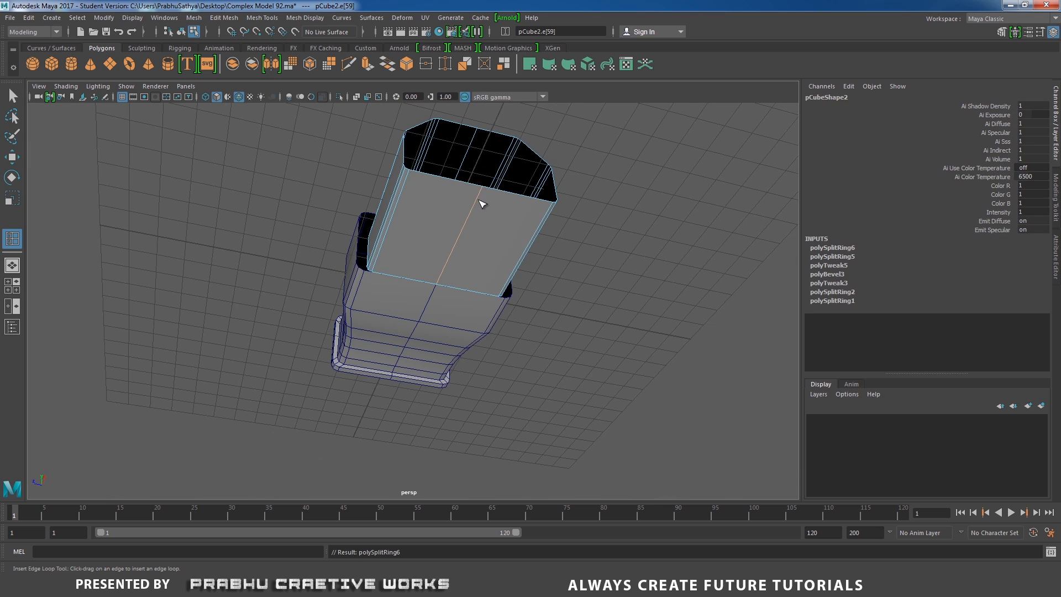
{"action": "left_click_drag", "start_coordinate": [481, 201], "coordinate": [460, 315], "text": "alt"}
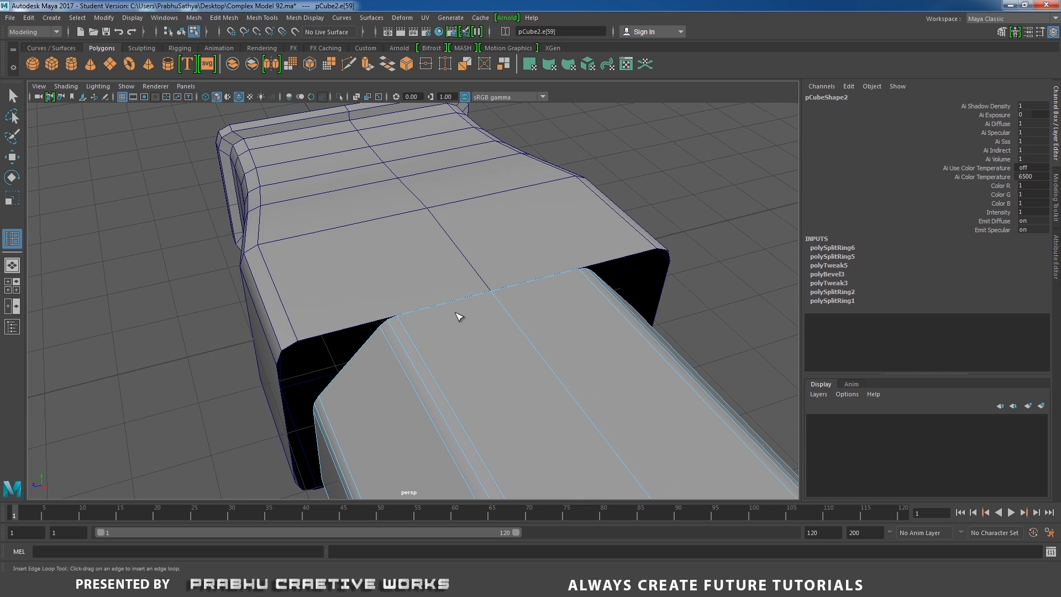
Step: Reset the Insert Edge Loop tool to its default settings
{"action": "key", "text": "w"}
{"action": "right_click", "coordinate": [413, 222], "text": "shift"}
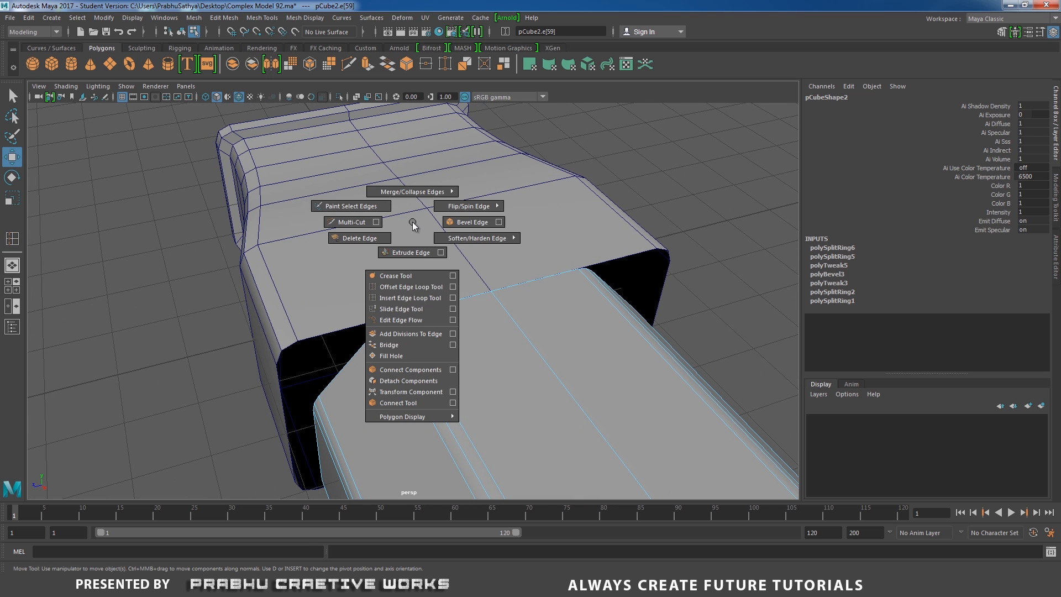
{"action": "left_click", "coordinate": [453, 297]}
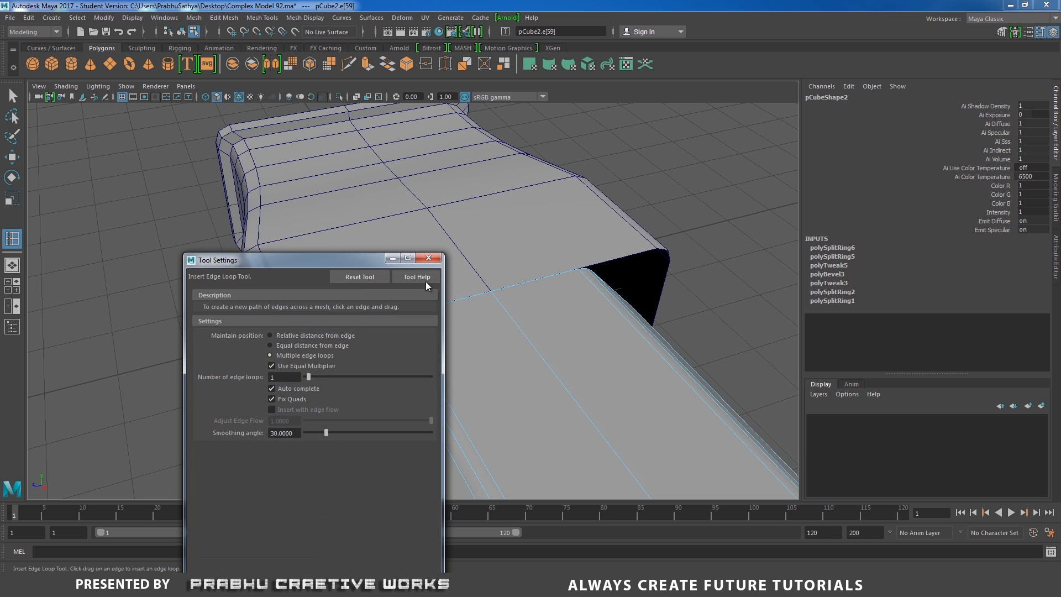
{"action": "left_click", "coordinate": [357, 277]}
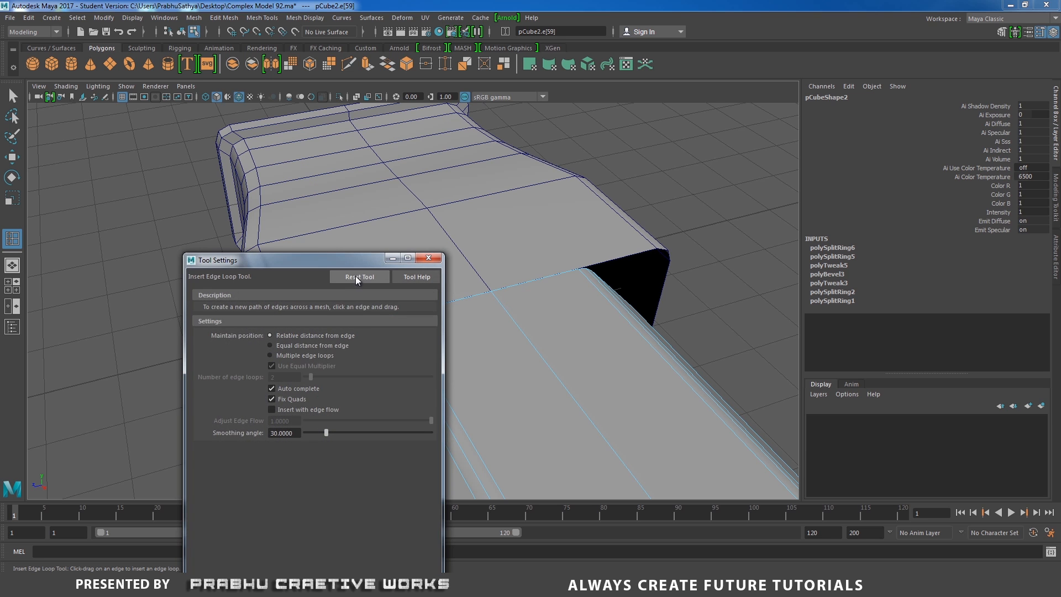
{"action": "left_click", "coordinate": [427, 259]}
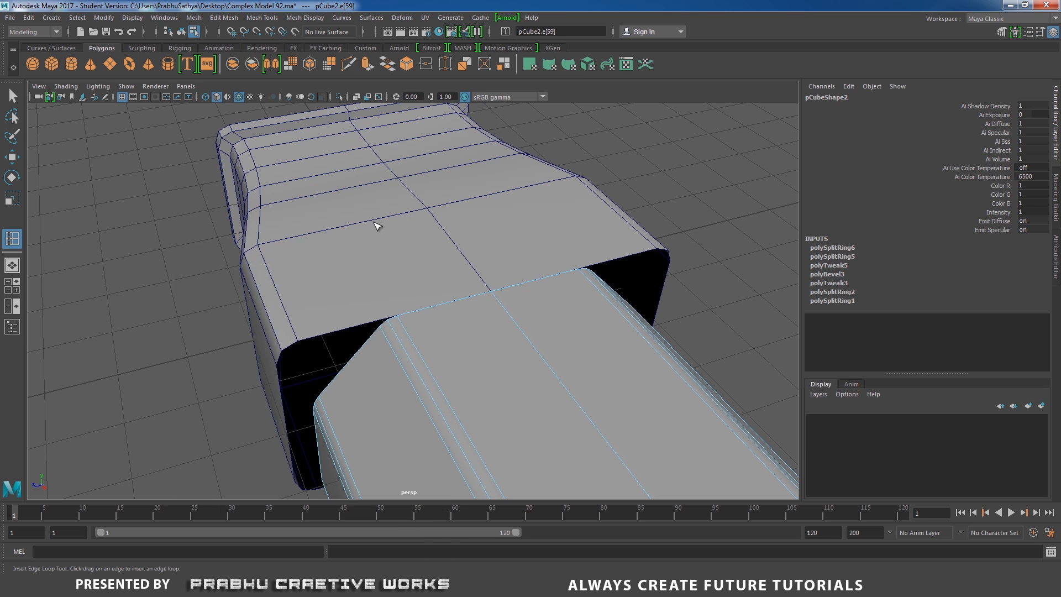
Step: Insert a lengthwise edge loop along the handle's top, ending at the socket block's near upper corner
{"action": "left_click", "coordinate": [384, 232]}
{"action": "scroll", "coordinate": [403, 254], "scroll_direction": "up", "scroll_amount": 2}
{"action": "scroll", "coordinate": [406, 252], "scroll_direction": "up", "scroll_amount": 3}
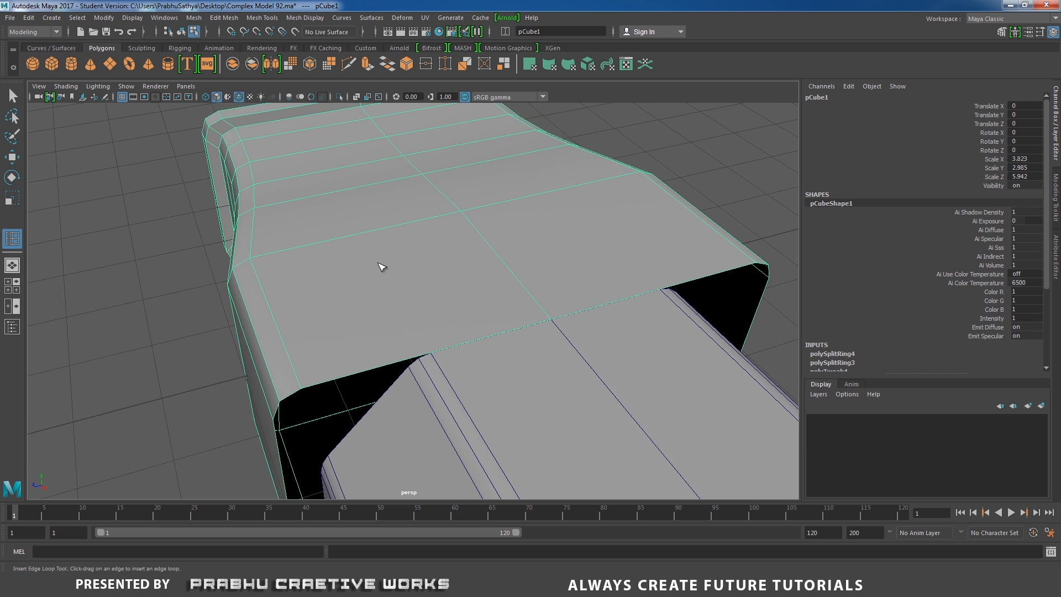
{"action": "left_click_drag", "start_coordinate": [399, 392], "coordinate": [442, 381]}
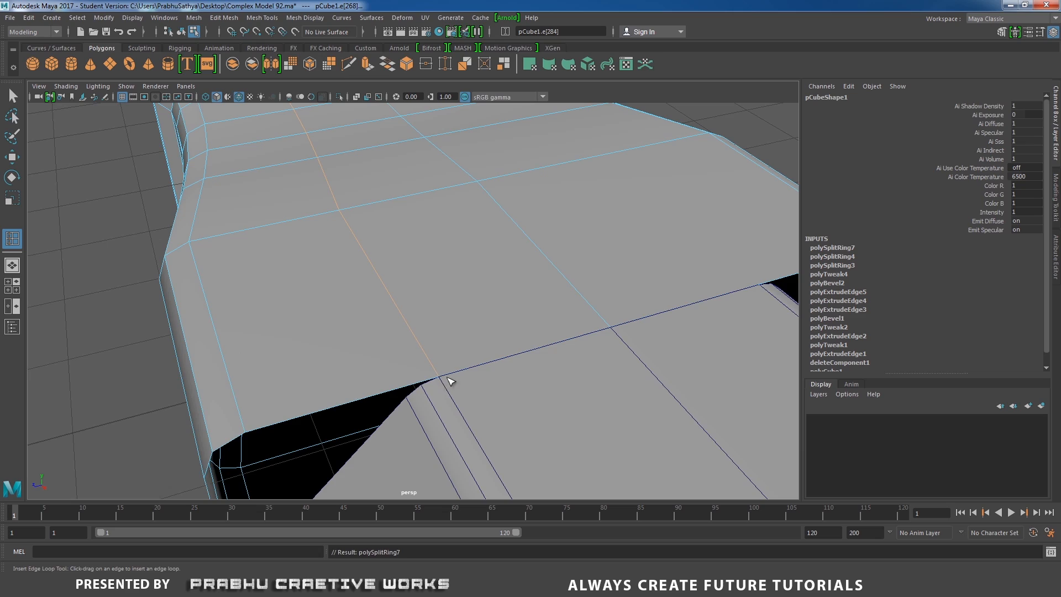
Step: Insert a lengthwise edge loop along the handle's underside, ending at the socket block's near lower corner
{"action": "right_click_drag", "start_coordinate": [551, 369], "coordinate": [417, 317], "text": "alt"}
{"action": "left_click_drag", "start_coordinate": [417, 317], "coordinate": [423, 265], "text": "alt"}
{"action": "right_click_drag", "start_coordinate": [423, 266], "coordinate": [407, 346], "text": "alt"}
{"action": "left_click_drag", "start_coordinate": [407, 346], "coordinate": [400, 237], "text": "alt"}
{"action": "right_click_drag", "start_coordinate": [400, 238], "coordinate": [441, 215], "text": "alt"}
{"action": "middle_click_drag", "start_coordinate": [440, 215], "coordinate": [507, 327], "text": "alt"}
{"action": "right_click_drag", "start_coordinate": [506, 327], "coordinate": [536, 326], "text": "alt"}
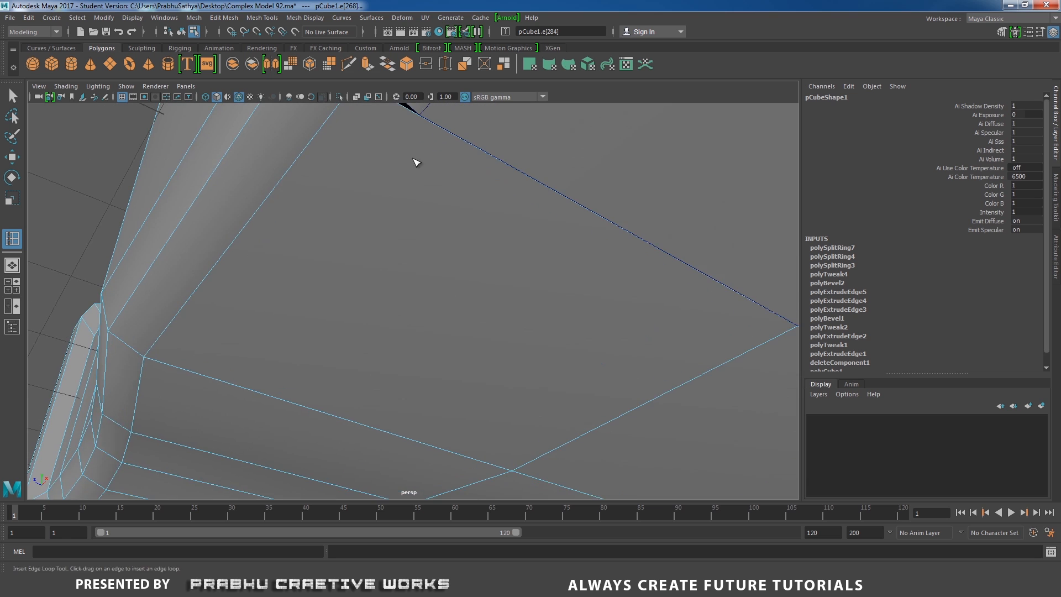
{"action": "left_click_drag", "start_coordinate": [416, 161], "coordinate": [424, 223], "text": "alt"}
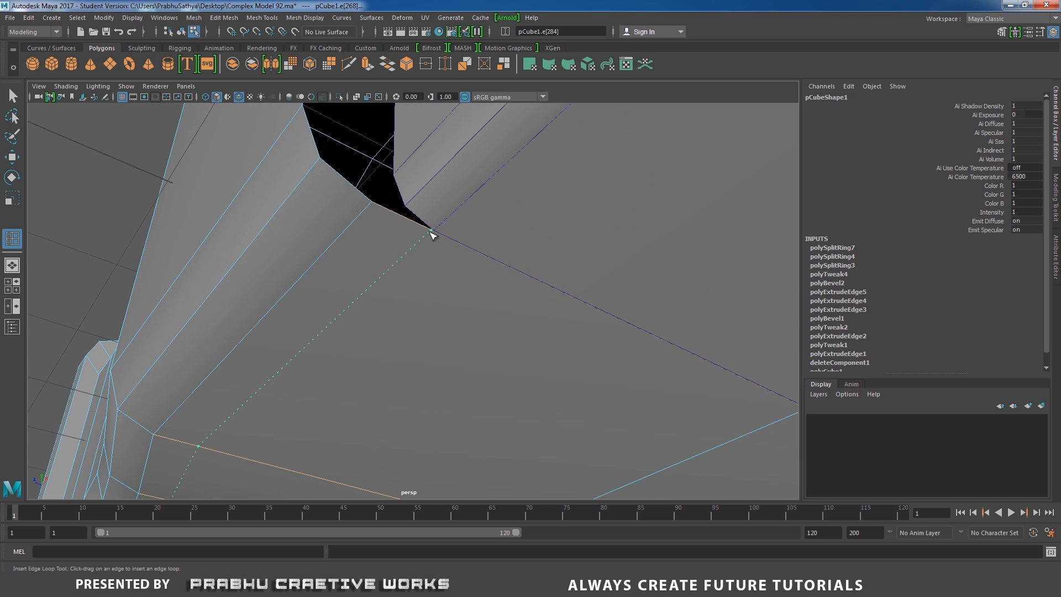
{"action": "left_click", "coordinate": [432, 232]}
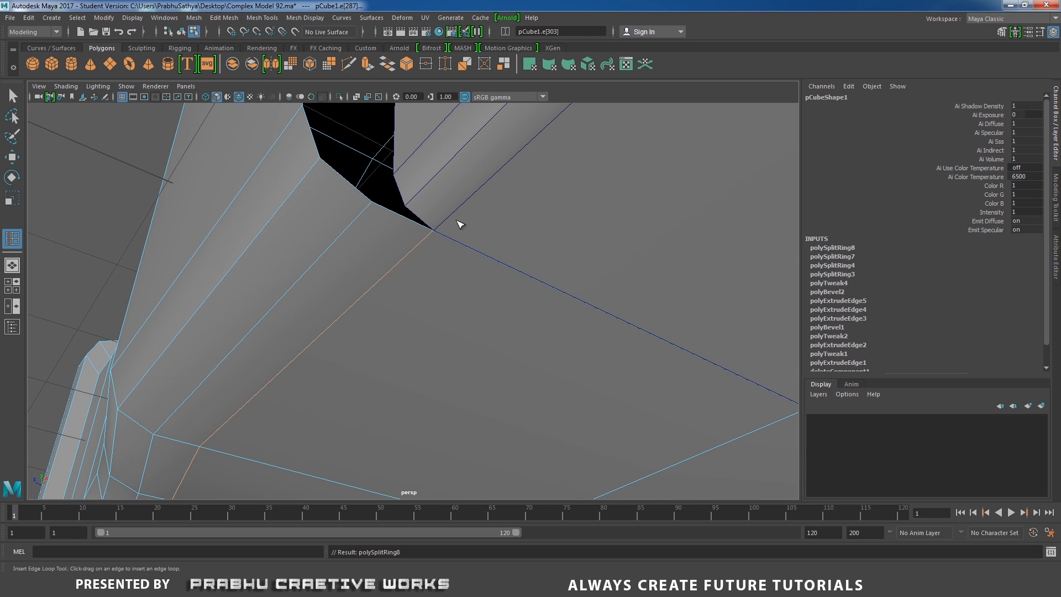
Step: Return to object mode and combine the handle and the socket block into one mesh
{"action": "left_click_drag", "start_coordinate": [460, 223], "coordinate": [372, 320], "text": "alt"}
{"action": "key", "text": "w"}
{"action": "right_click", "coordinate": [508, 319]}
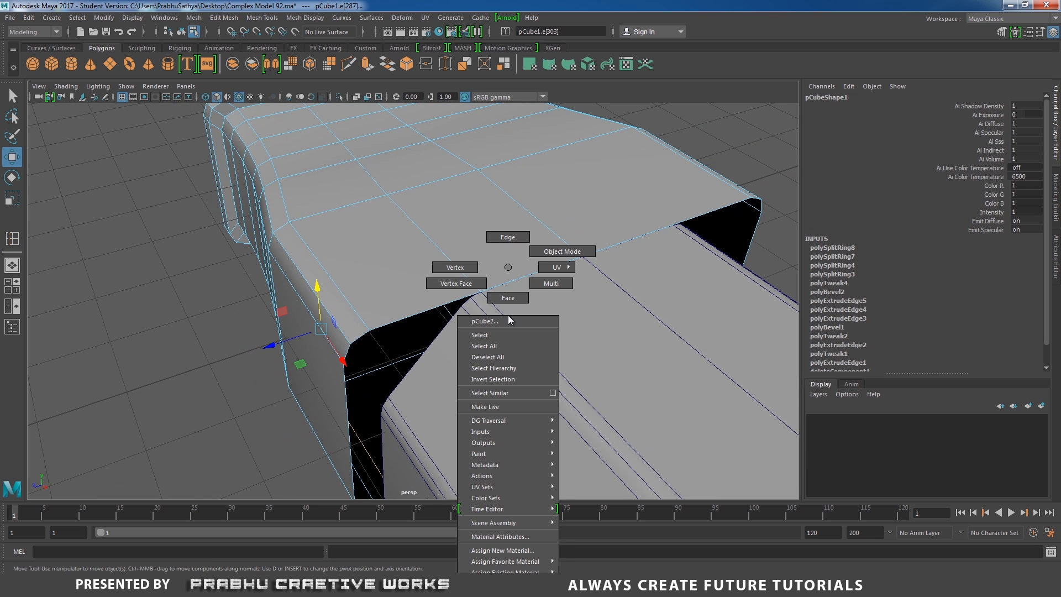
{"action": "right_click_drag", "start_coordinate": [508, 319], "coordinate": [570, 255]}
{"action": "right_click_drag", "start_coordinate": [472, 237], "coordinate": [511, 438]}
{"action": "scroll", "coordinate": [446, 225], "scroll_direction": "down", "scroll_amount": 2}
{"action": "left_click", "coordinate": [603, 296]}
{"action": "scroll", "coordinate": [531, 239], "scroll_direction": "up", "scroll_amount": 3}
{"action": "scroll", "coordinate": [550, 305], "scroll_direction": "up", "scroll_amount": 4}
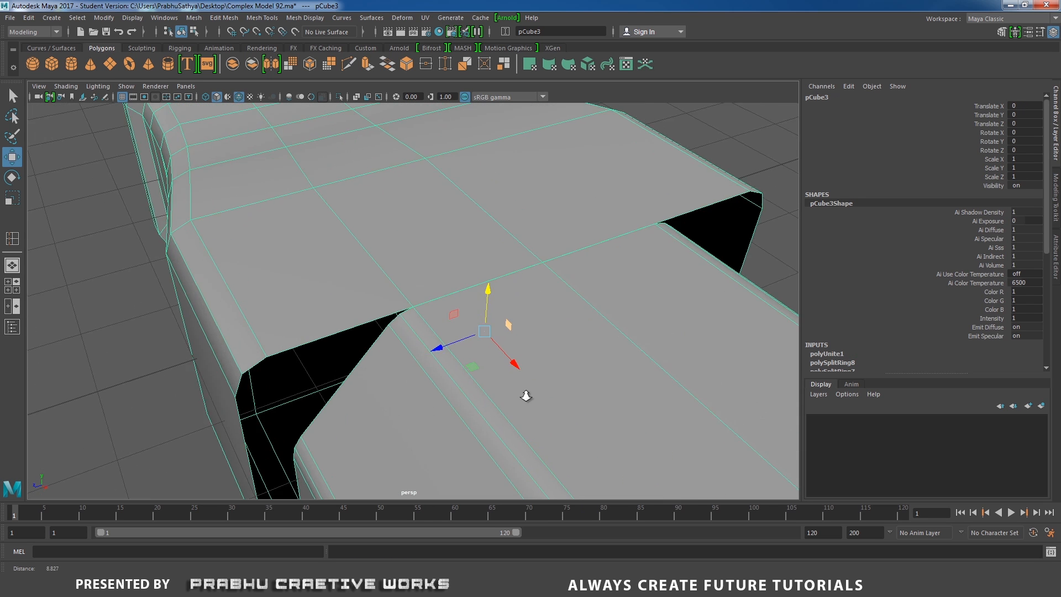
Step: Merge the overlapping vertices on the top seam between handle and socket block, at the near corner and the centre
{"action": "right_click_drag", "start_coordinate": [442, 267], "coordinate": [395, 266]}
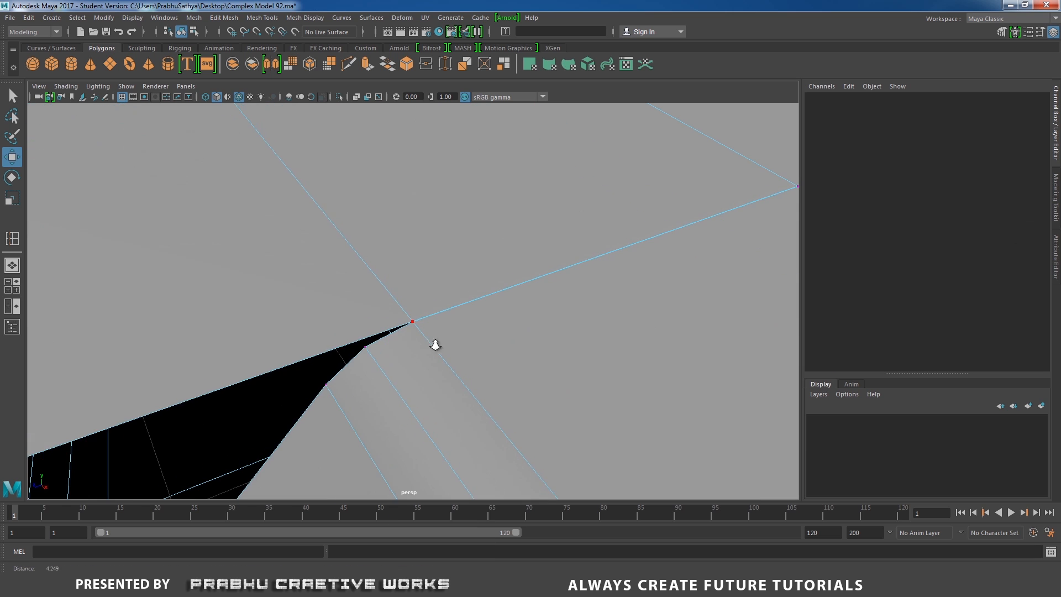
{"action": "left_click", "coordinate": [414, 317]}
{"action": "left_click_drag", "start_coordinate": [415, 319], "coordinate": [575, 332], "text": "alt"}
{"action": "right_click_drag", "start_coordinate": [582, 332], "coordinate": [596, 218], "text": "shift"}
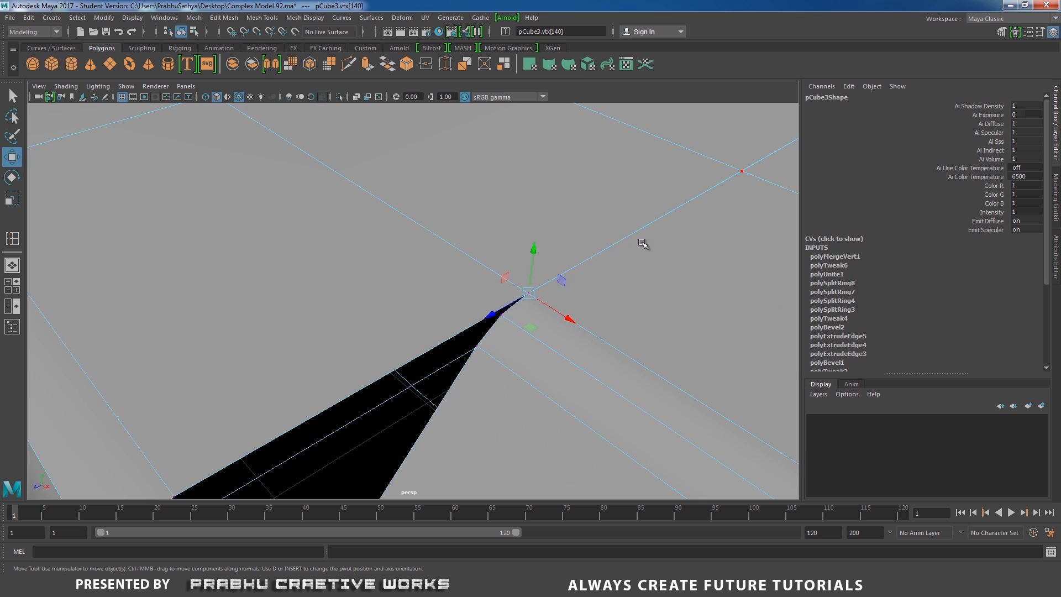
{"action": "left_click_drag", "start_coordinate": [642, 239], "coordinate": [578, 270], "text": "alt"}
{"action": "left_click", "coordinate": [563, 218]}
{"action": "right_click_drag", "start_coordinate": [578, 273], "coordinate": [574, 193], "text": "shift"}
Step: Merge the overlapping vertices on the underside seam, at the near corner and the centre
{"action": "left_click_drag", "start_coordinate": [573, 256], "coordinate": [492, 331], "text": "alt"}
{"action": "scroll", "coordinate": [493, 331], "scroll_direction": "up", "scroll_amount": 3}
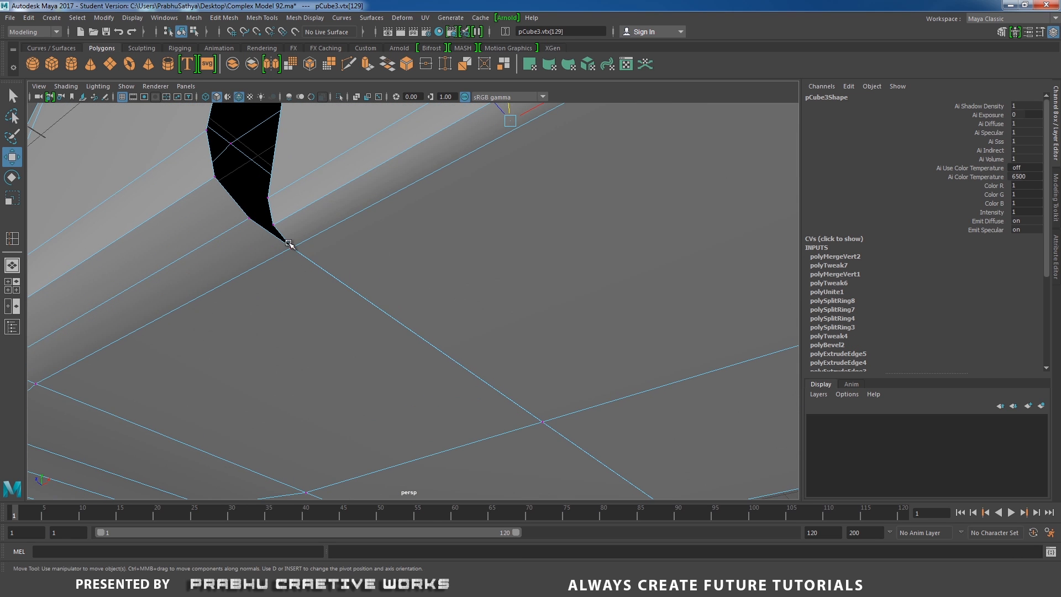
{"action": "left_click", "coordinate": [289, 244]}
{"action": "right_click_drag", "start_coordinate": [335, 284], "coordinate": [387, 293], "text": "shift"}
{"action": "left_click", "coordinate": [550, 437]}
{"action": "right_click_drag", "start_coordinate": [558, 437], "coordinate": [559, 347], "text": "shift"}
Step: Select the border edges of the gap at the near side between handle and socket block, fill the hole, and return to object mode
{"action": "scroll", "coordinate": [497, 326], "scroll_direction": "down", "scroll_amount": 3}
{"action": "mouse_move", "coordinate": [442, 315]}
{"action": "left_mouse_down", "text": "alt"}
{"action": "mouse_move", "coordinate": [397, 301]}
{"action": "mouse_move", "coordinate": [371, 324]}
{"action": "mouse_move", "coordinate": [446, 255]}
{"action": "mouse_move", "coordinate": [379, 280]}
{"action": "mouse_move", "coordinate": [429, 322]}
{"action": "left_mouse_up", "text": "alt"}
{"action": "scroll", "coordinate": [429, 321], "scroll_direction": "up", "scroll_amount": 1}
{"action": "scroll", "coordinate": [429, 322], "scroll_direction": "up", "scroll_amount": 1}
{"action": "right_click_drag", "start_coordinate": [440, 251], "coordinate": [430, 207]}
{"action": "double_click", "coordinate": [426, 192]}
{"action": "left_click_drag", "start_coordinate": [411, 215], "coordinate": [390, 232], "text": "alt"}
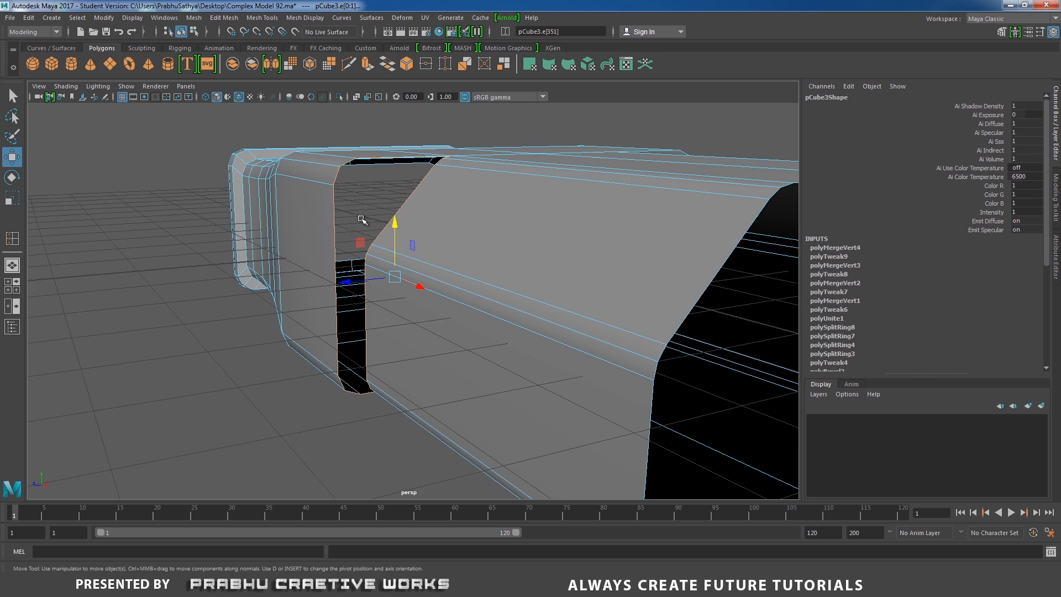
{"action": "left_click_drag", "start_coordinate": [362, 219], "coordinate": [364, 275], "text": "alt"}
{"action": "right_click", "coordinate": [424, 268], "text": "shift"}
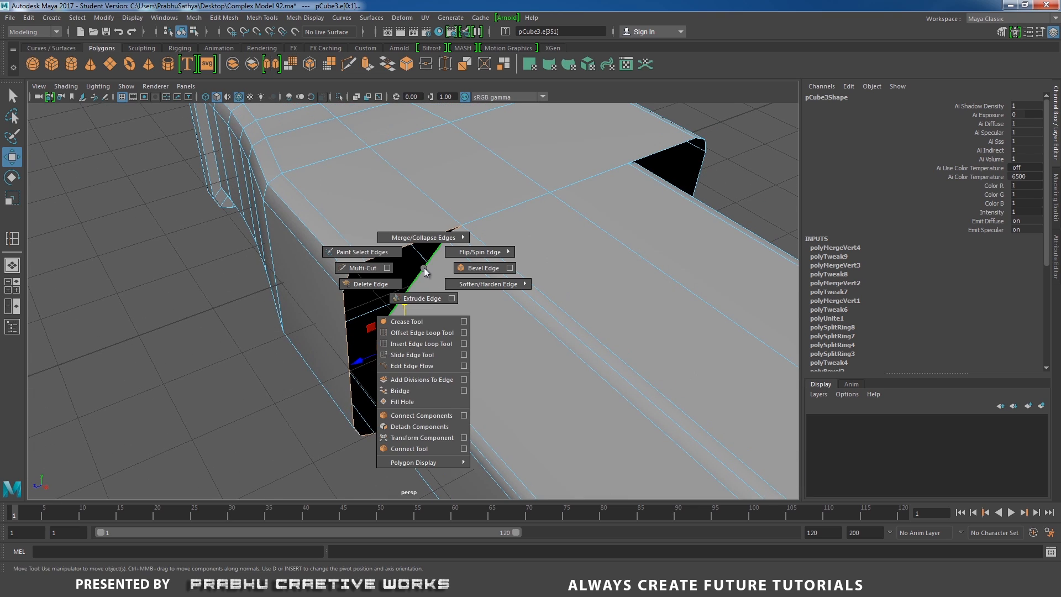
{"action": "left_click", "coordinate": [415, 401]}
{"action": "left_click_drag", "start_coordinate": [415, 402], "coordinate": [445, 229], "text": "alt"}
{"action": "right_click_drag", "start_coordinate": [445, 229], "coordinate": [488, 213]}
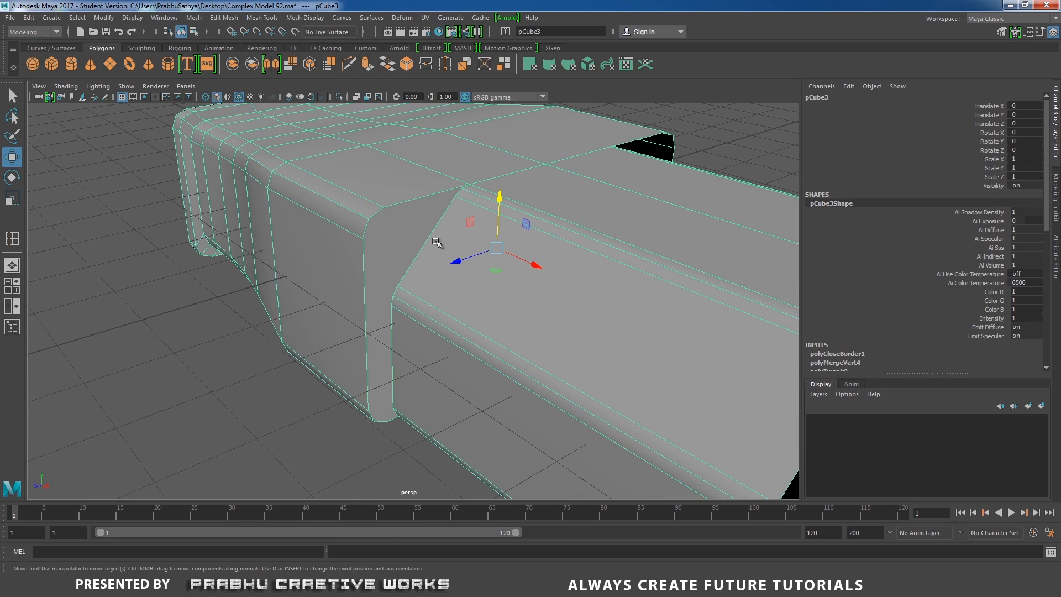
Step: Insert three lengthwise edge loops along the handle's near side, around the height of the socket block's side bevel
{"action": "left_click_drag", "start_coordinate": [443, 260], "coordinate": [474, 319], "text": "alt"}
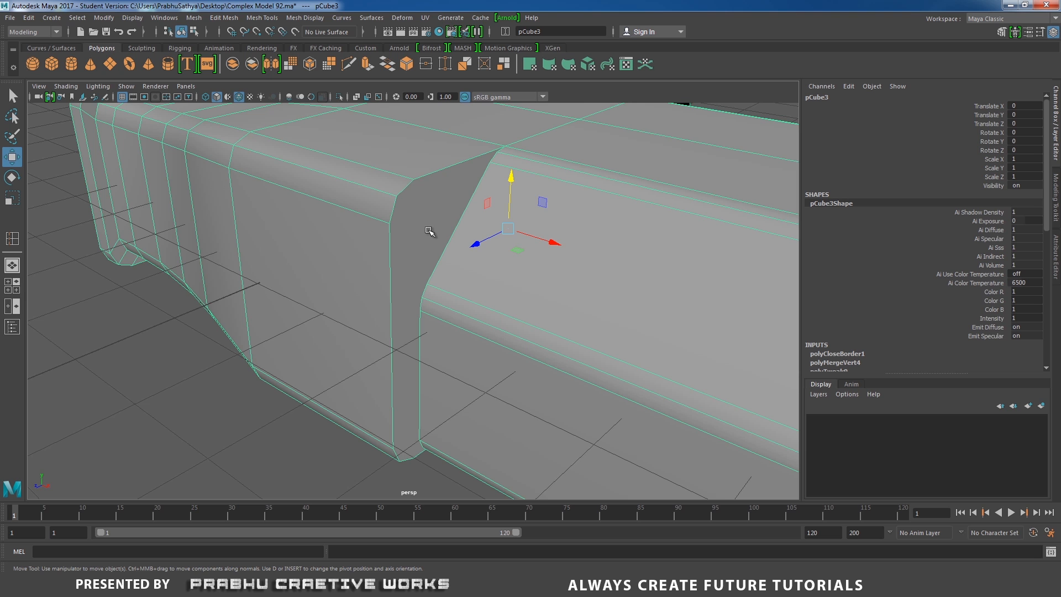
{"action": "right_click_drag", "start_coordinate": [418, 244], "coordinate": [367, 240], "text": "alt"}
{"action": "left_click_drag", "start_coordinate": [381, 299], "coordinate": [386, 277], "text": "alt"}
{"action": "right_click_drag", "start_coordinate": [387, 276], "coordinate": [424, 294], "text": "alt"}
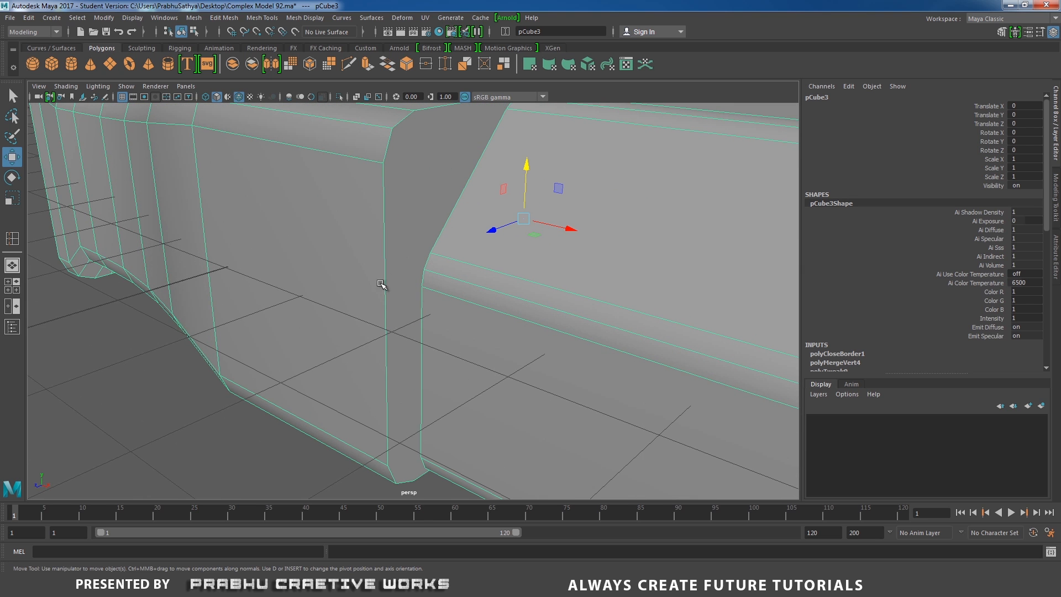
{"action": "left_click_drag", "start_coordinate": [353, 260], "coordinate": [380, 253], "text": "alt"}
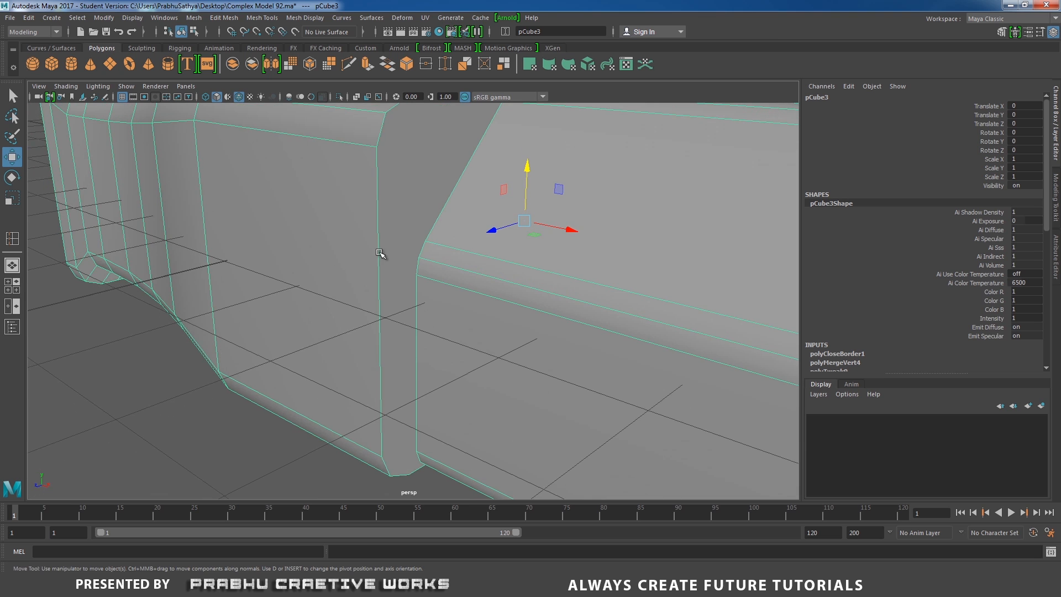
{"action": "right_click_drag", "start_coordinate": [380, 252], "coordinate": [339, 264], "text": "shift"}
{"action": "left_click_drag", "start_coordinate": [339, 264], "coordinate": [366, 230], "text": "alt"}
{"action": "left_click_drag", "start_coordinate": [369, 309], "coordinate": [369, 313]}
{"action": "left_click_drag", "start_coordinate": [443, 267], "coordinate": [354, 336], "text": "alt"}
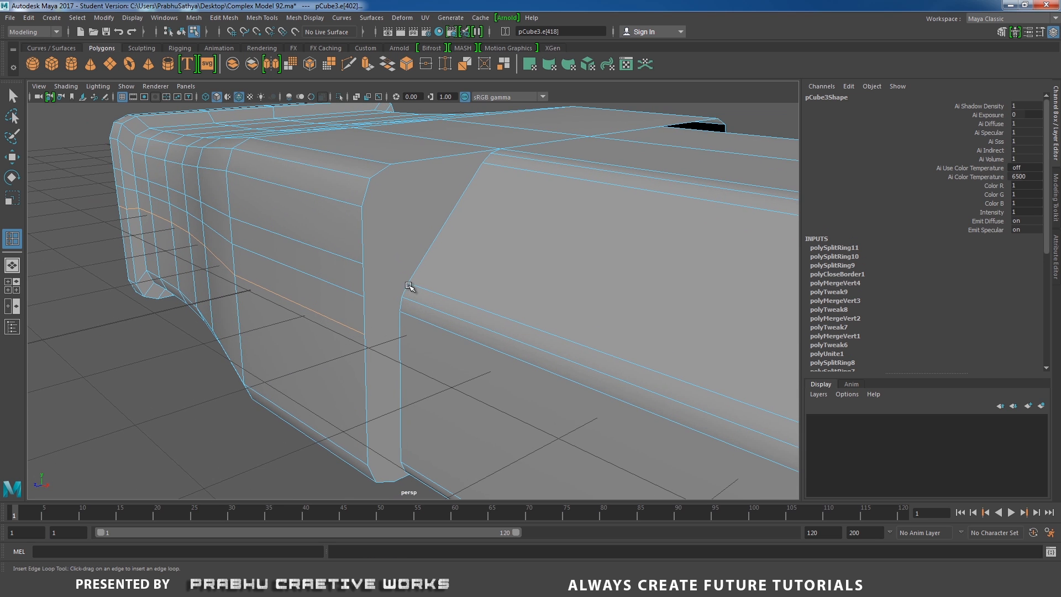
Step: With Multi-Cut, cut edges across the filled side face from the three new loop ends to the socket block's side bevel vertices
{"action": "key", "text": "w"}
{"action": "right_click", "coordinate": [442, 243], "text": "shift"}
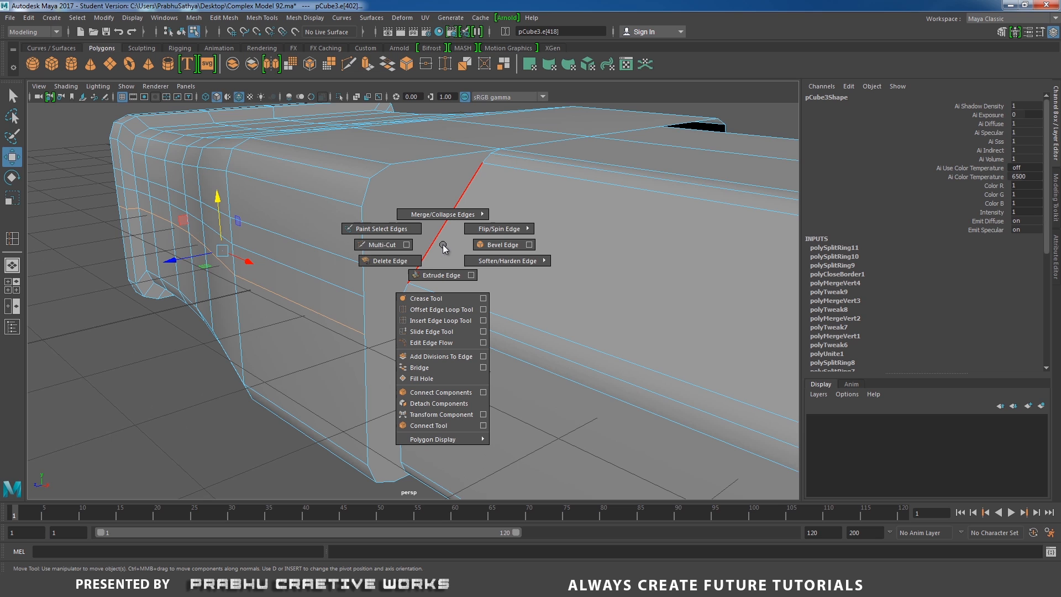
{"action": "left_click", "coordinate": [383, 247]}
{"action": "left_click", "coordinate": [363, 264]}
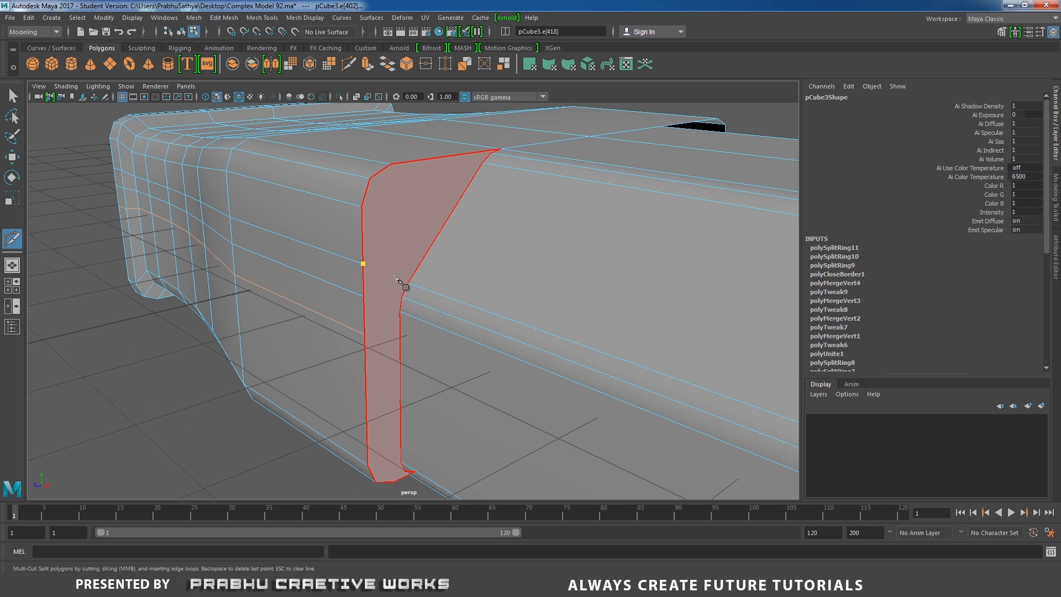
{"action": "left_click", "coordinate": [408, 283]}
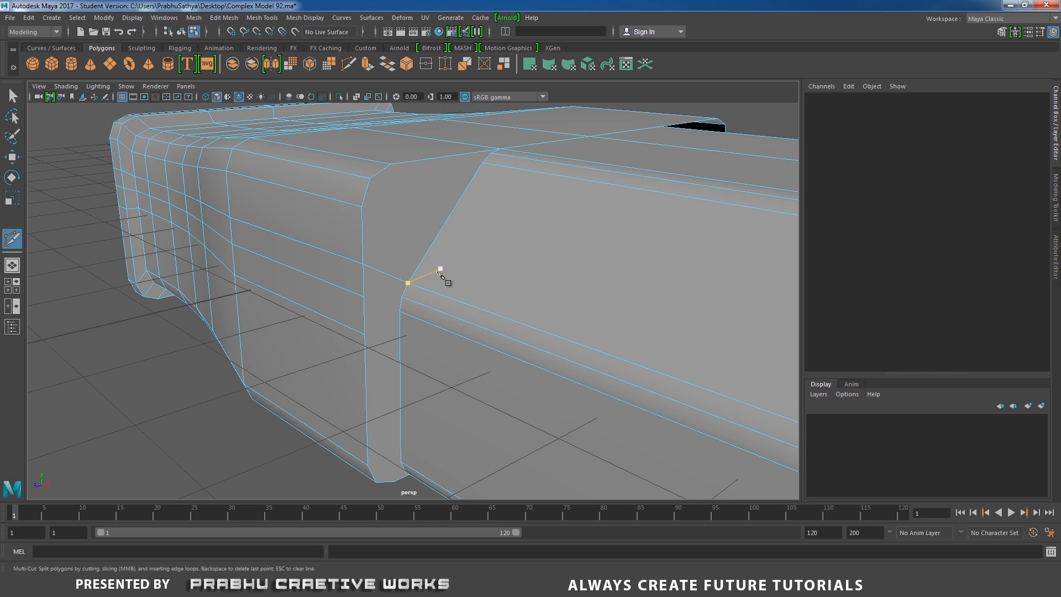
{"action": "left_click", "coordinate": [364, 296]}
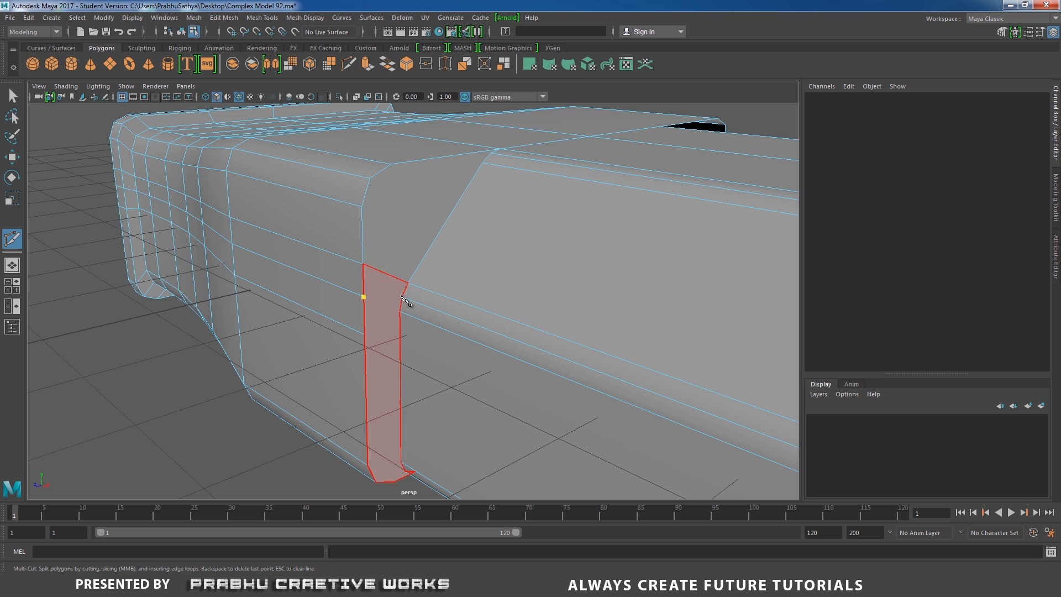
{"action": "left_click", "coordinate": [400, 301]}
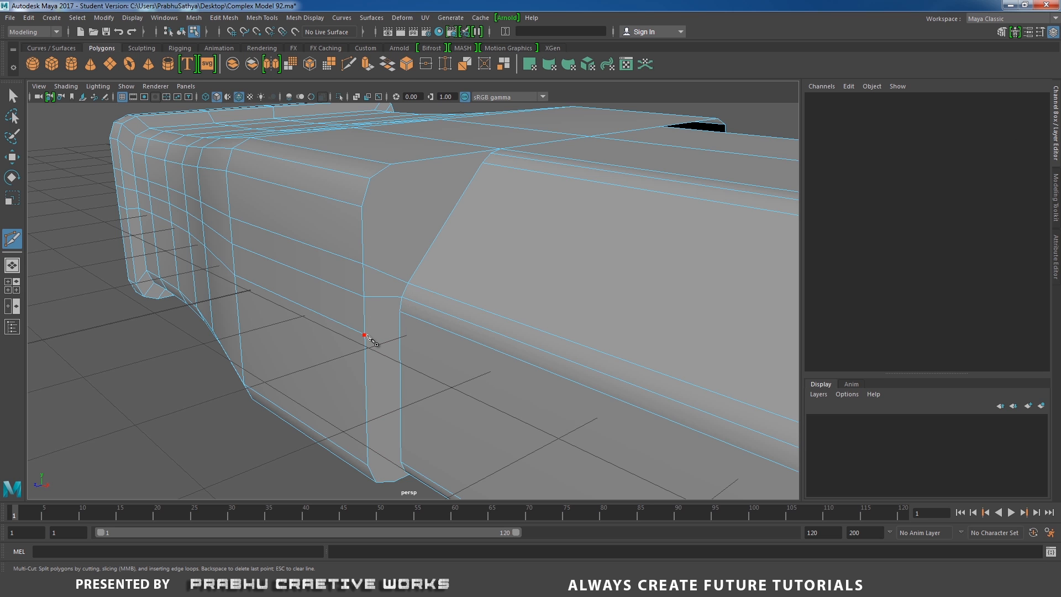
{"action": "left_click", "coordinate": [364, 335]}
Step: Cut two edges across the filled face from the handle's upper bevel vertices to the socket block's upper bevel vertices
{"action": "right_click_drag", "start_coordinate": [535, 305], "coordinate": [439, 287], "text": "alt"}
{"action": "left_click_drag", "start_coordinate": [438, 287], "coordinate": [394, 307], "text": "alt"}
{"action": "right_click_drag", "start_coordinate": [394, 307], "coordinate": [488, 310], "text": "alt"}
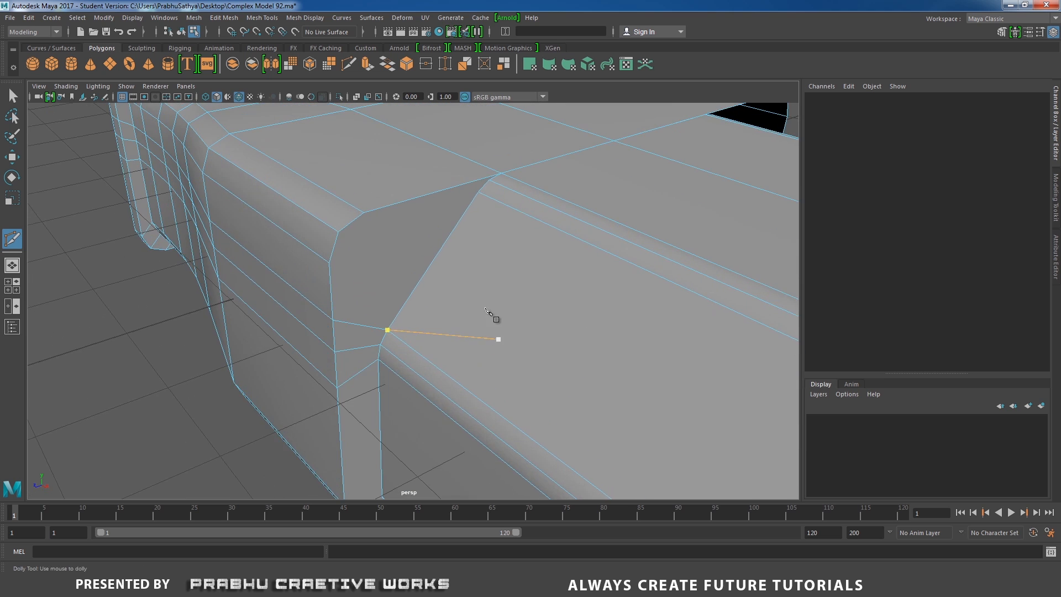
{"action": "middle_click_drag", "start_coordinate": [446, 274], "coordinate": [450, 303], "text": "alt"}
{"action": "right_click_drag", "start_coordinate": [449, 303], "coordinate": [453, 348], "text": "alt"}
{"action": "left_click", "coordinate": [276, 323]}
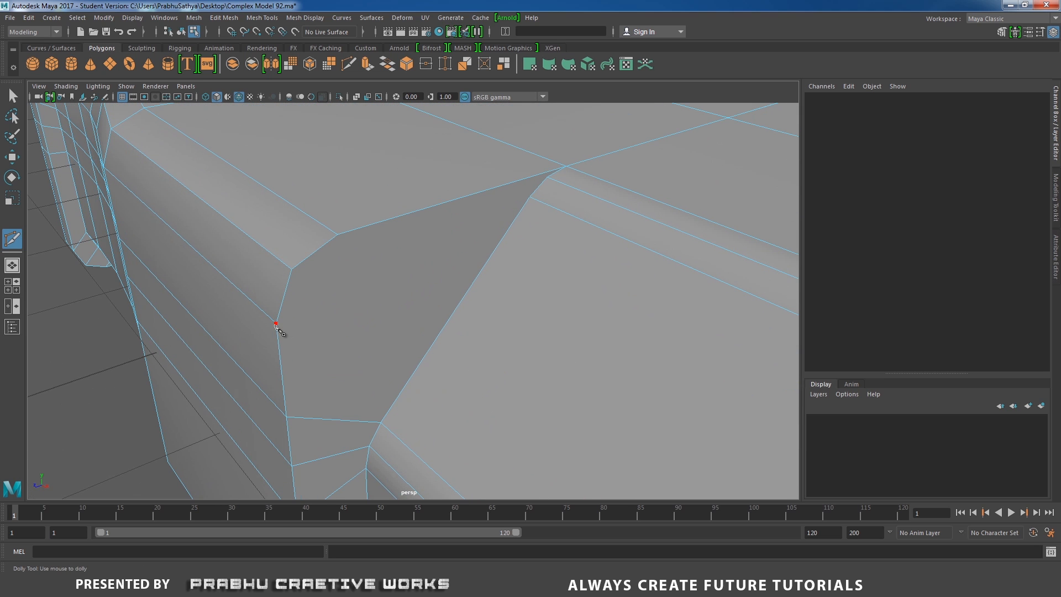
{"action": "left_click", "coordinate": [276, 323]}
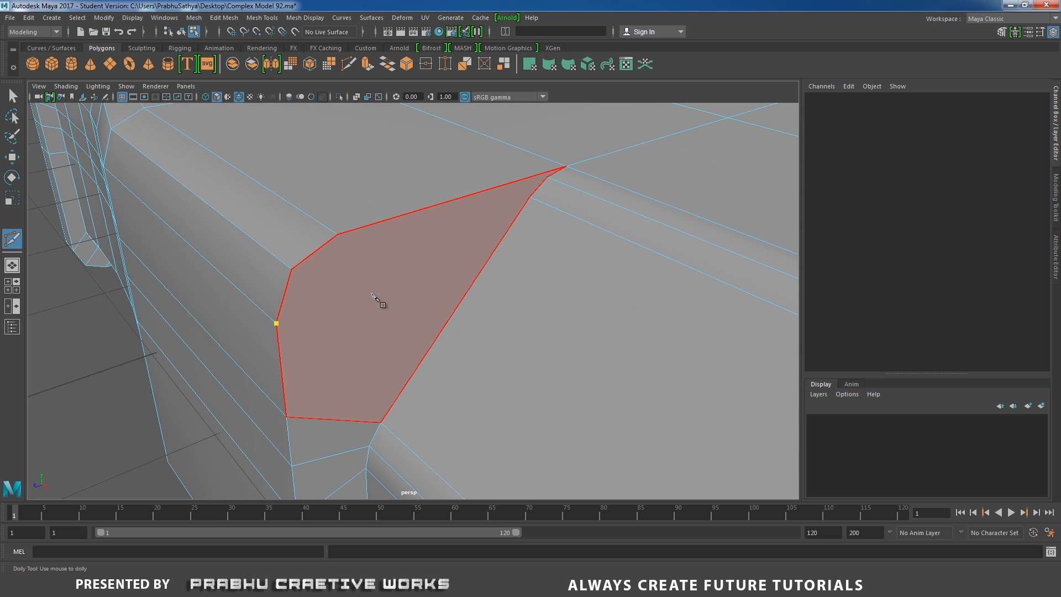
{"action": "left_click", "coordinate": [528, 199]}
{"action": "right_click", "coordinate": [489, 231]}
{"action": "left_click", "coordinate": [291, 270]}
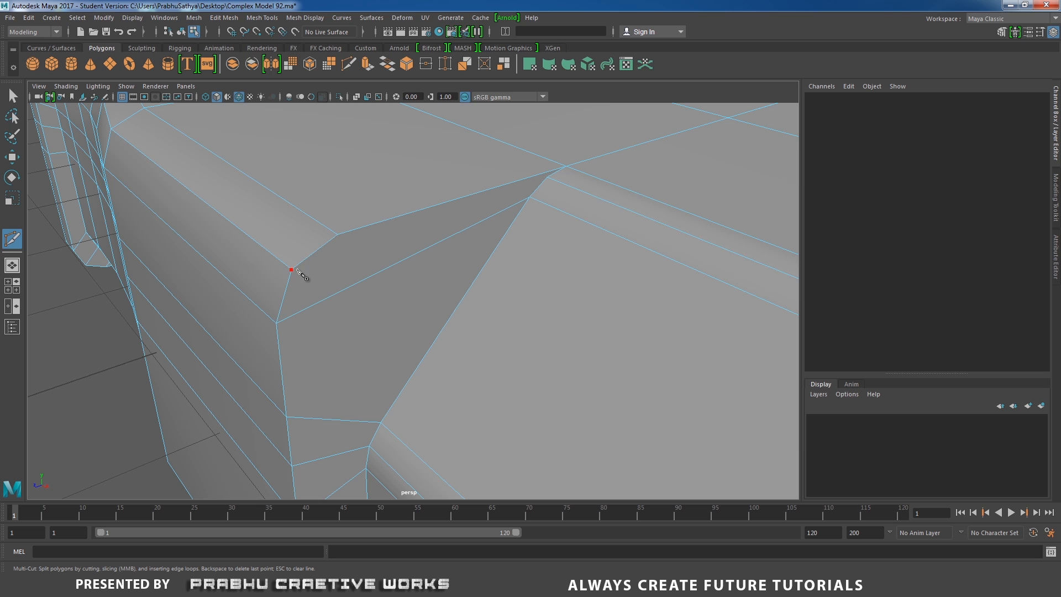
{"action": "left_click", "coordinate": [547, 176]}
{"action": "right_click", "coordinate": [541, 202]}
Step: Cut two edges across the filled face's bottom end, joining the handle's lower bevel vertices to the socket block's lower bevel vertices
{"action": "left_click_drag", "start_coordinate": [540, 236], "coordinate": [378, 227], "text": "alt"}
{"action": "right_click_drag", "start_coordinate": [377, 226], "coordinate": [437, 336], "text": "alt"}
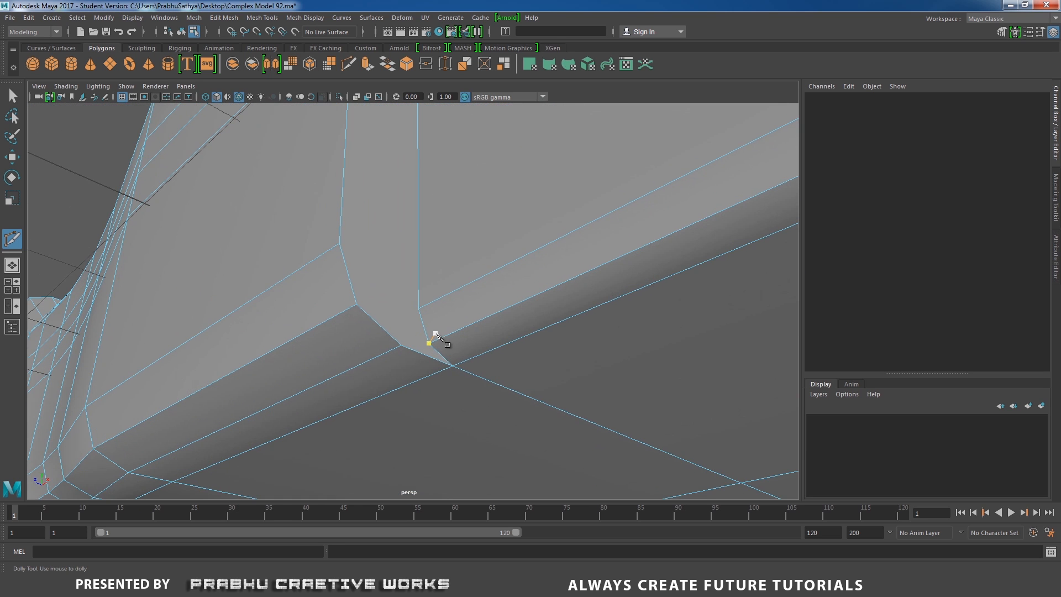
{"action": "left_click", "coordinate": [341, 247]}
{"action": "left_click", "coordinate": [419, 297]}
{"action": "right_click", "coordinate": [420, 296]}
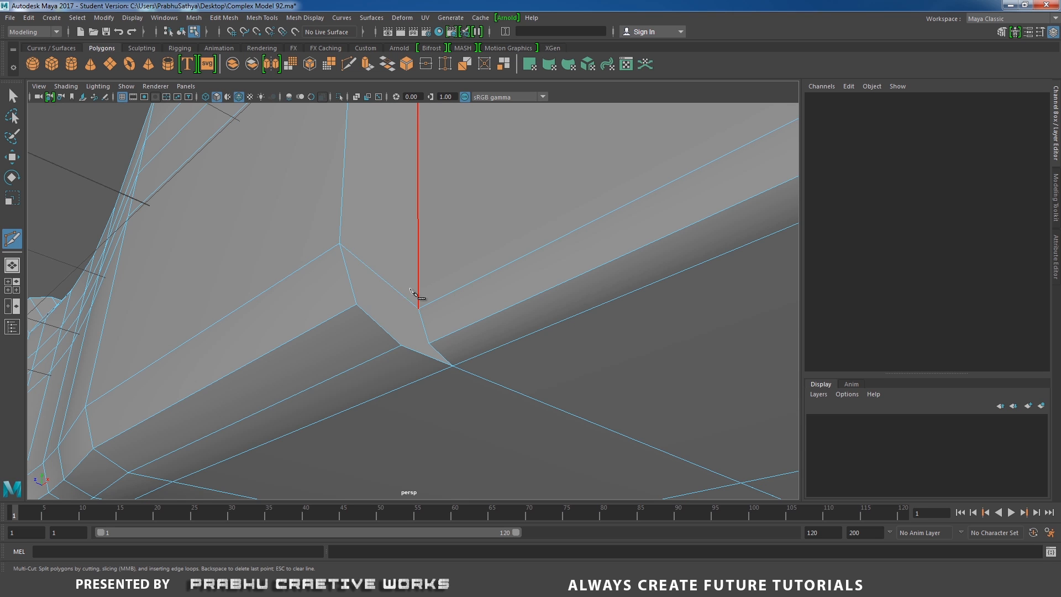
{"action": "left_click", "coordinate": [369, 310]}
{"action": "left_click", "coordinate": [434, 336]}
{"action": "right_click", "coordinate": [519, 285]}
Step: Examine the cut edges on the filled face between handle and socket block from several angles
{"action": "scroll", "coordinate": [415, 303], "scroll_direction": "down", "scroll_amount": 3}
{"action": "left_click_drag", "start_coordinate": [415, 303], "coordinate": [403, 334], "text": "alt"}
{"action": "left_click", "coordinate": [403, 334]}
{"action": "scroll", "coordinate": [389, 294], "scroll_direction": "down", "scroll_amount": 1}
{"action": "left_click_drag", "start_coordinate": [389, 294], "coordinate": [393, 320], "text": "alt"}
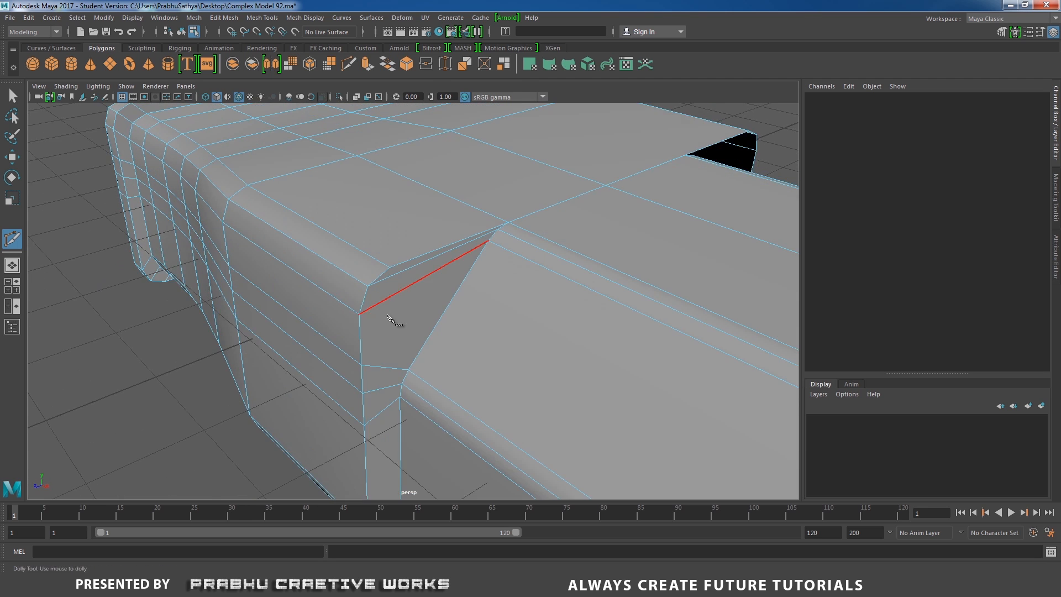
{"action": "scroll", "coordinate": [397, 310], "scroll_direction": "up", "scroll_amount": 2}
{"action": "middle_click_drag", "start_coordinate": [397, 310], "coordinate": [410, 259], "text": "alt"}
{"action": "scroll", "coordinate": [410, 258], "scroll_direction": "up", "scroll_amount": 2}
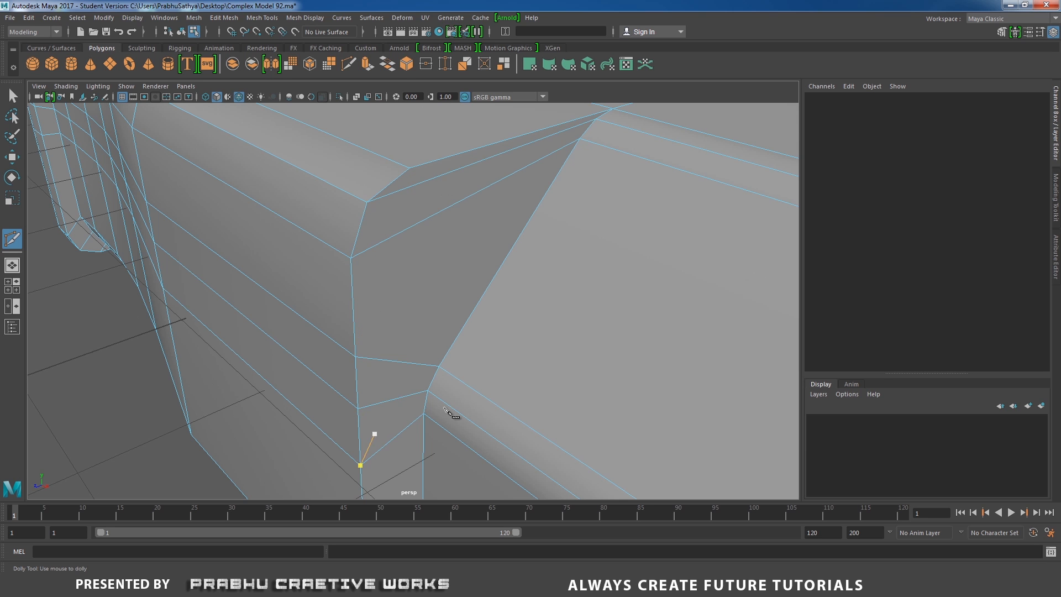
{"action": "scroll", "coordinate": [364, 289], "scroll_direction": "down", "scroll_amount": 3}
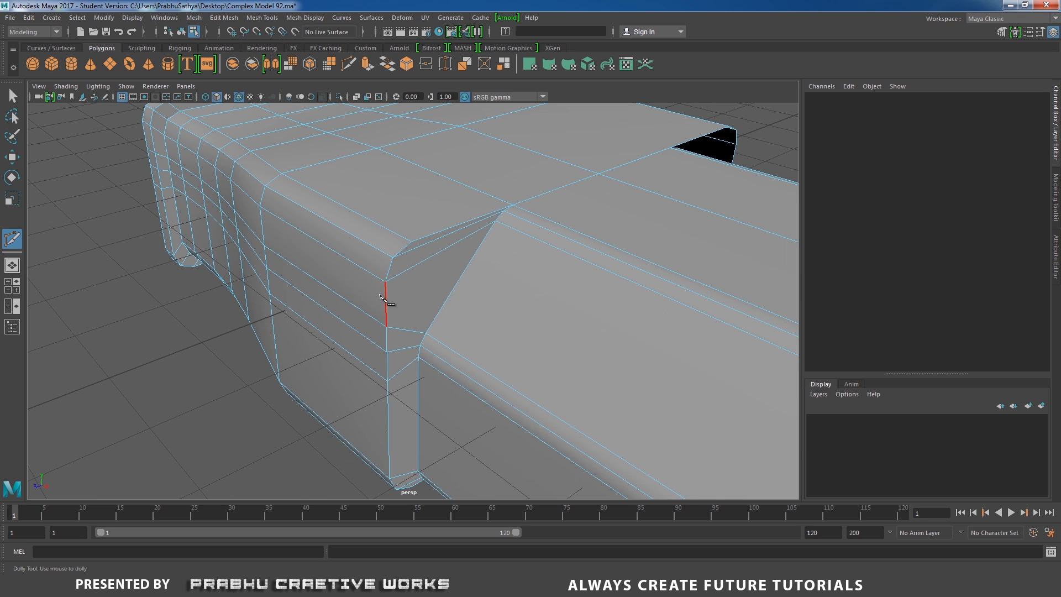
Step: Check the plug reference photo and start a Multi-Cut line down the filled face alongside the handle, across its upper and middle connecting edges
{"action": "left_click", "coordinate": [431, 585]}
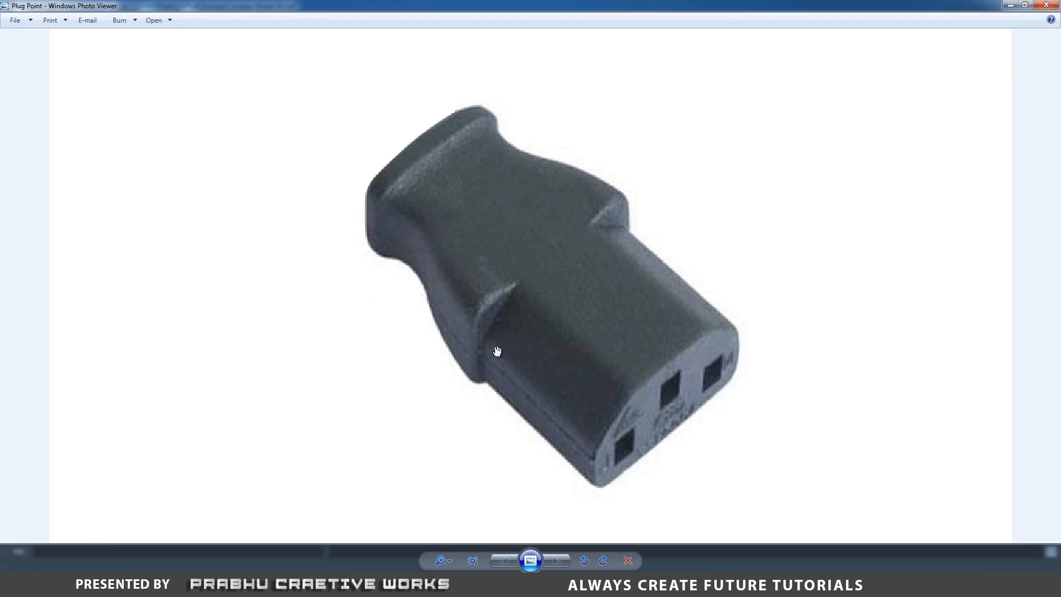
{"action": "left_click", "coordinate": [431, 585]}
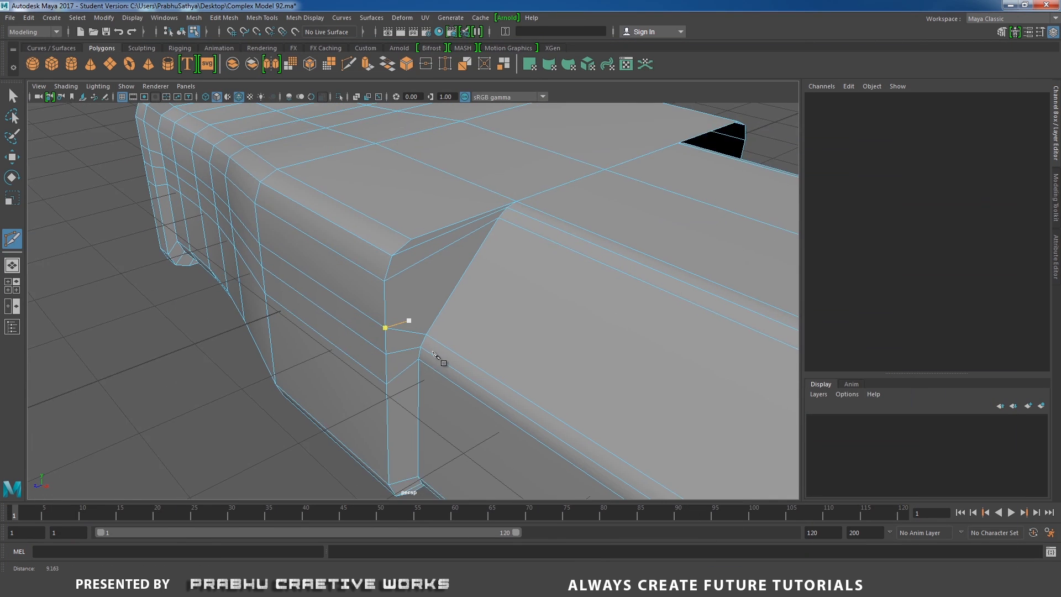
{"action": "scroll", "coordinate": [439, 360], "scroll_direction": "up", "scroll_amount": 3}
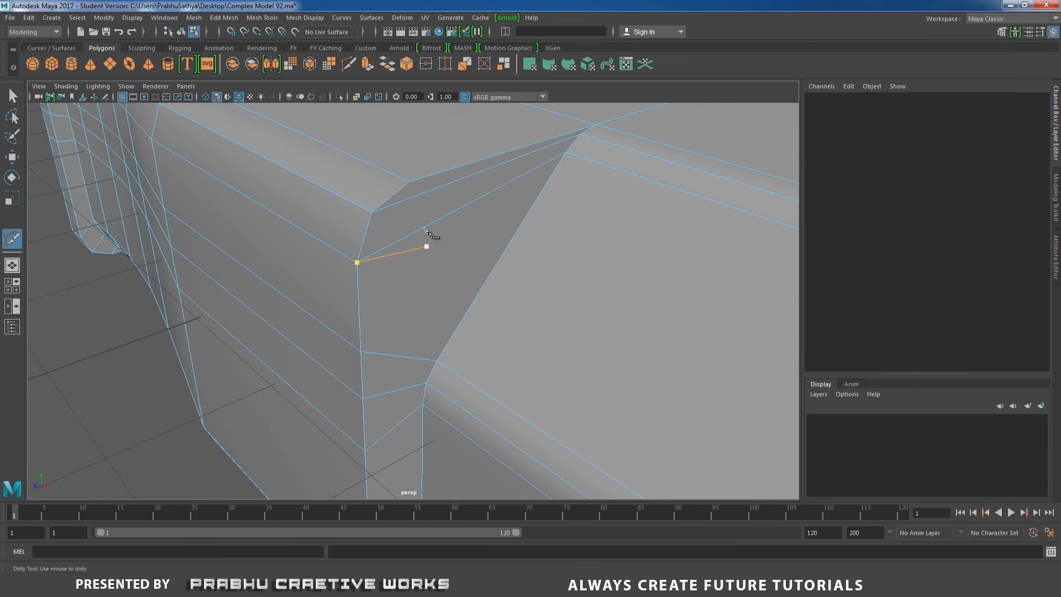
{"action": "left_click", "coordinate": [407, 199]}
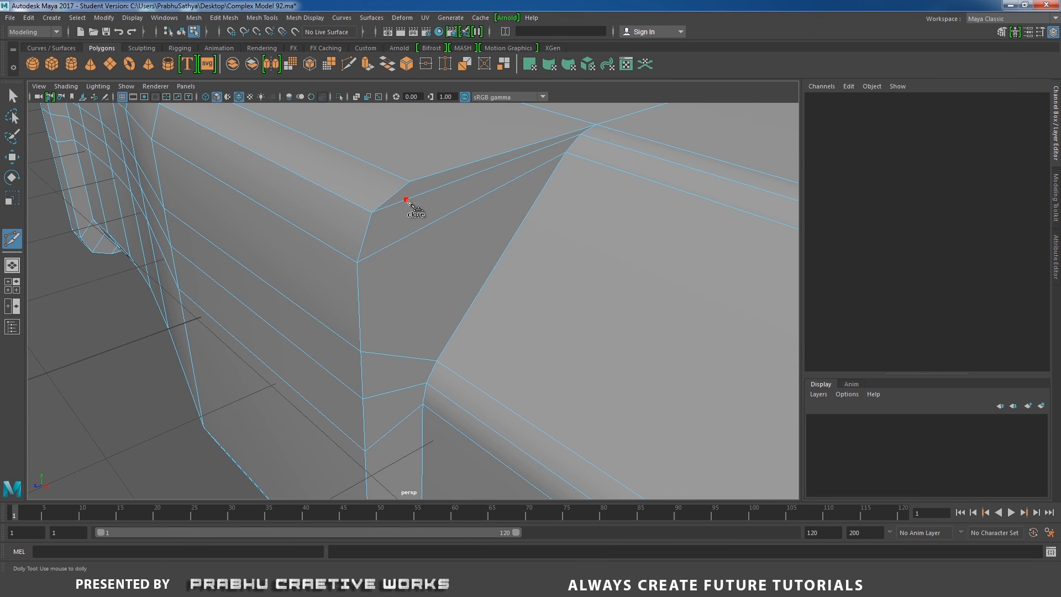
{"action": "left_click", "coordinate": [385, 248]}
{"action": "left_click_drag", "start_coordinate": [369, 268], "coordinate": [381, 230], "text": "alt"}
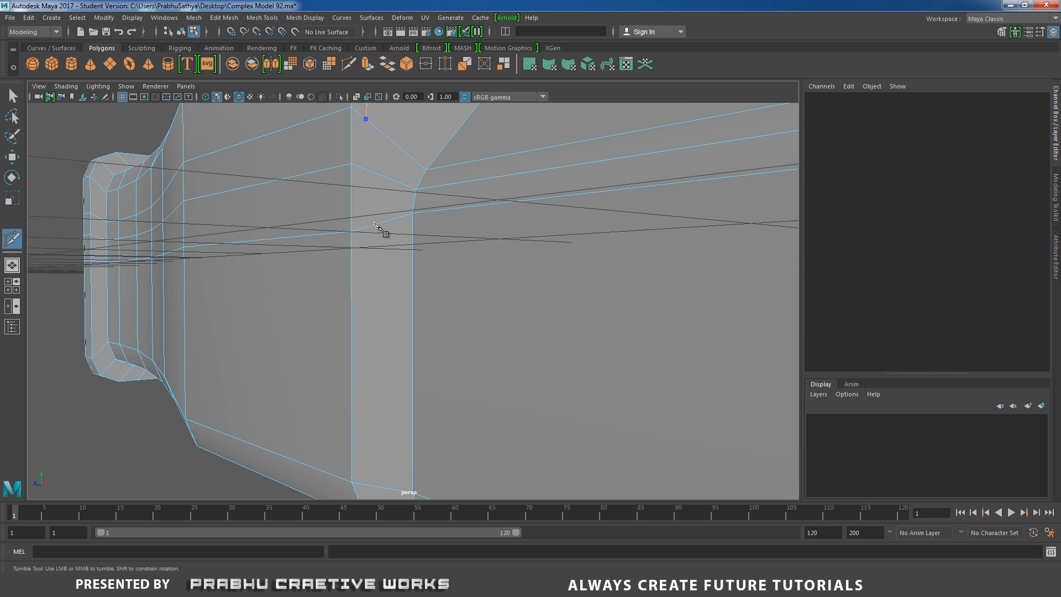
{"action": "left_click", "coordinate": [366, 169]}
{"action": "left_click", "coordinate": [363, 228]}
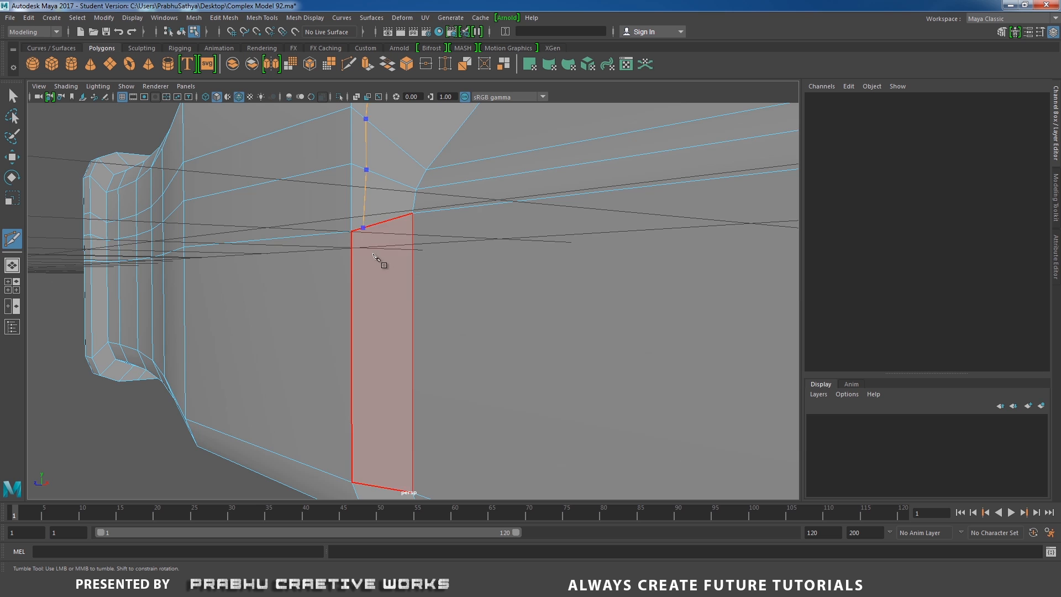
Step: Continue the handle-side cut down to the connecting edge at the lower bevel of the filled face and complete it
{"action": "middle_click_drag", "start_coordinate": [373, 254], "coordinate": [372, 235], "text": "alt"}
{"action": "left_click_drag", "start_coordinate": [361, 268], "coordinate": [363, 235], "text": "alt"}
{"action": "right_click_drag", "start_coordinate": [365, 302], "coordinate": [382, 299], "text": "alt"}
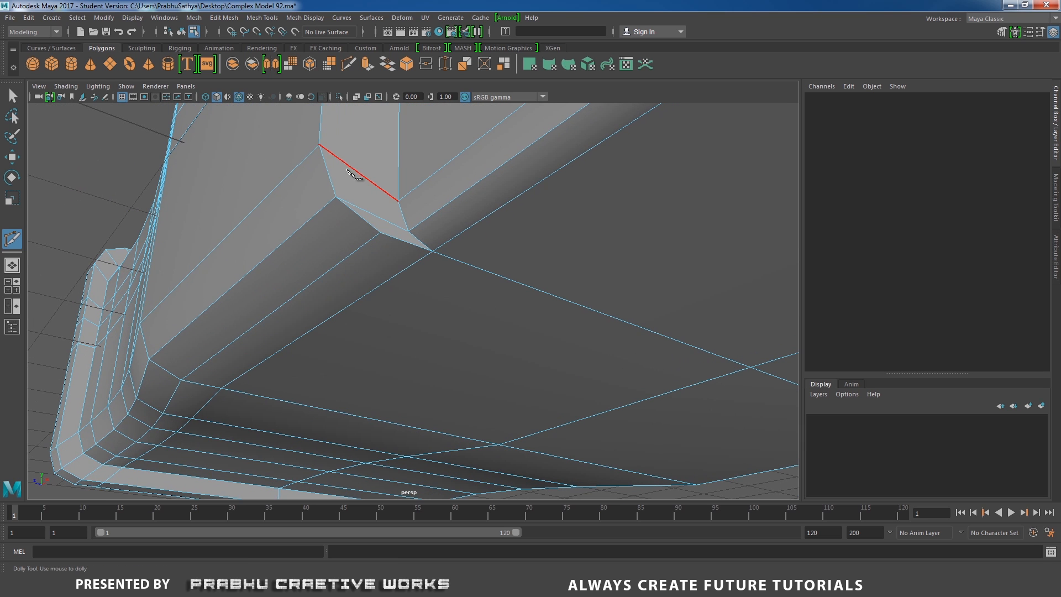
{"action": "left_click", "coordinate": [341, 160]}
{"action": "right_click", "coordinate": [396, 203]}
Step: Cut a second line down the filled face close to the socket block's edge, from the upper connecting edges to the lower bevel
{"action": "right_click_drag", "start_coordinate": [464, 201], "coordinate": [339, 197], "text": "alt"}
{"action": "left_click_drag", "start_coordinate": [334, 170], "coordinate": [337, 269], "text": "alt"}
{"action": "right_click_drag", "start_coordinate": [337, 269], "coordinate": [462, 213], "text": "alt"}
{"action": "middle_click_drag", "start_coordinate": [462, 214], "coordinate": [415, 260], "text": "alt"}
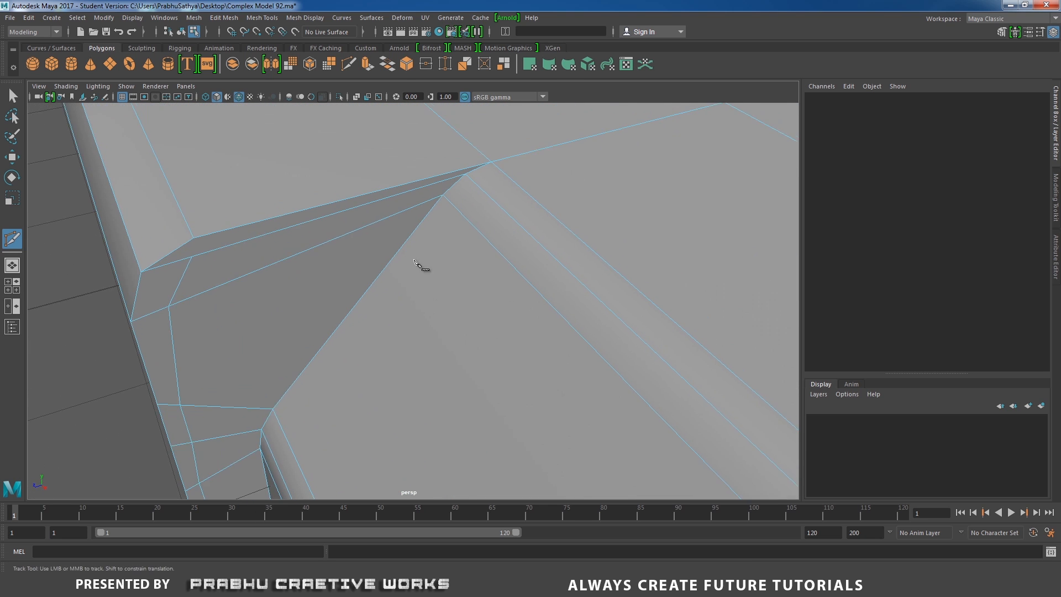
{"action": "scroll", "coordinate": [414, 260], "scroll_direction": "up", "scroll_amount": 1}
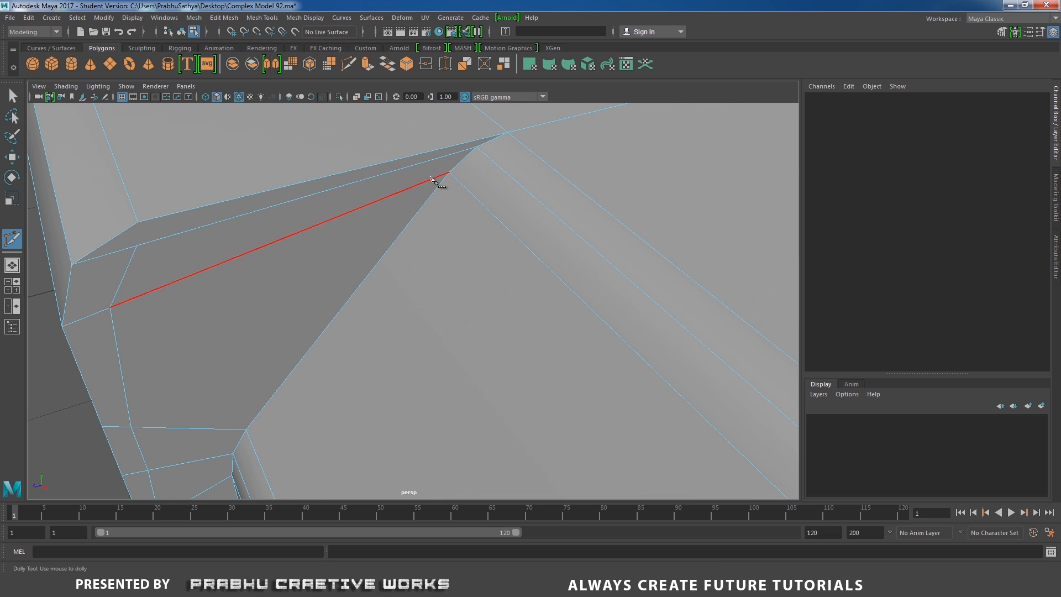
{"action": "left_click", "coordinate": [449, 154]}
{"action": "right_click_drag", "start_coordinate": [405, 220], "coordinate": [300, 275], "text": "alt"}
{"action": "left_click_drag", "start_coordinate": [300, 275], "coordinate": [324, 235], "text": "alt"}
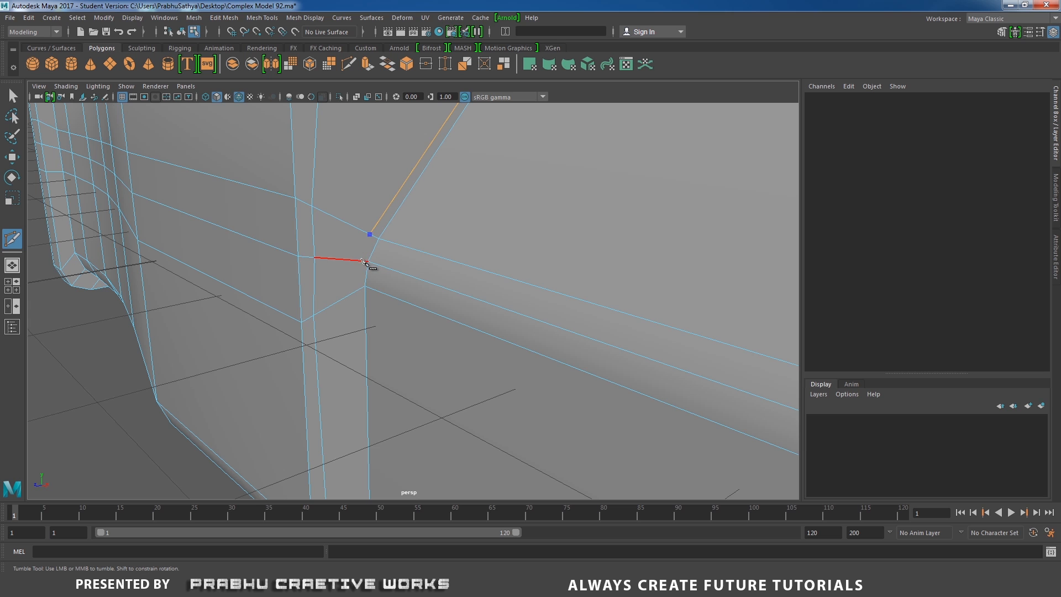
{"action": "left_click", "coordinate": [355, 289]}
{"action": "left_click_drag", "start_coordinate": [385, 289], "coordinate": [380, 254], "text": "alt"}
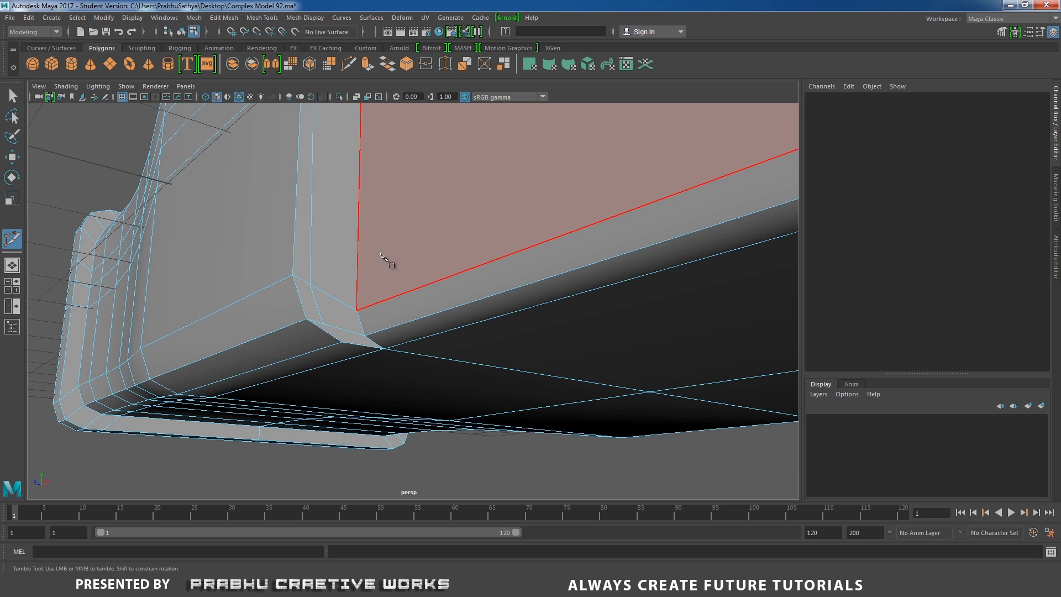
{"action": "right_click_drag", "start_coordinate": [380, 256], "coordinate": [367, 332], "text": "alt"}
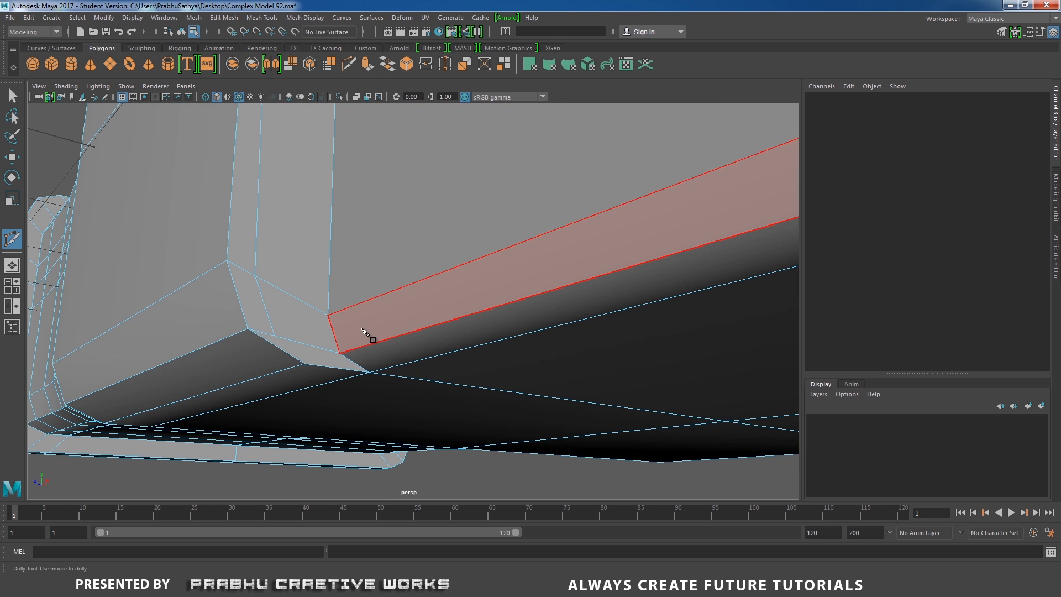
{"action": "left_click", "coordinate": [329, 349]}
Step: Cut an edge from the top end of the handle-side cut to the socket block's upper corner vertex
{"action": "left_click_drag", "start_coordinate": [342, 354], "coordinate": [263, 316], "text": "alt"}
{"action": "scroll", "coordinate": [260, 313], "scroll_direction": "up", "scroll_amount": 5}
{"action": "left_click", "coordinate": [282, 224]}
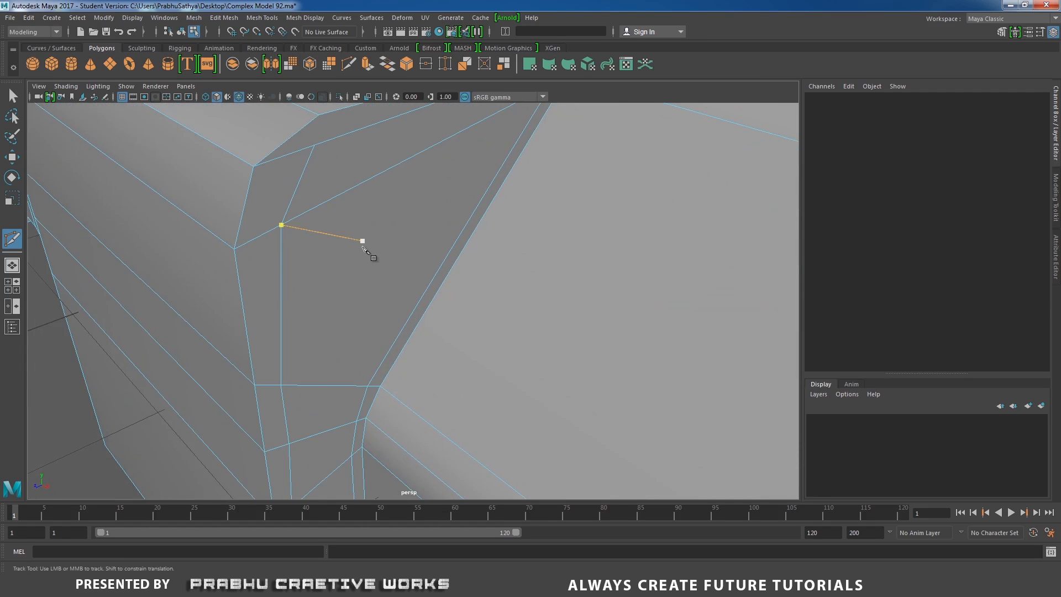
{"action": "middle_click_drag", "start_coordinate": [362, 242], "coordinate": [312, 315], "text": "alt"}
{"action": "scroll", "coordinate": [332, 321], "scroll_direction": "up", "scroll_amount": 1}
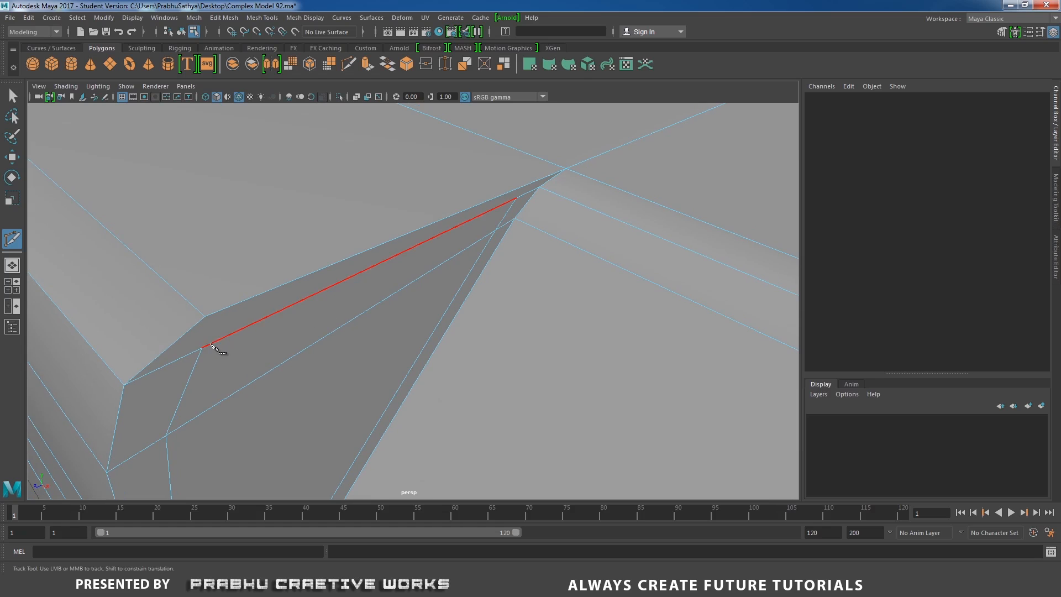
{"action": "left_click", "coordinate": [202, 348]}
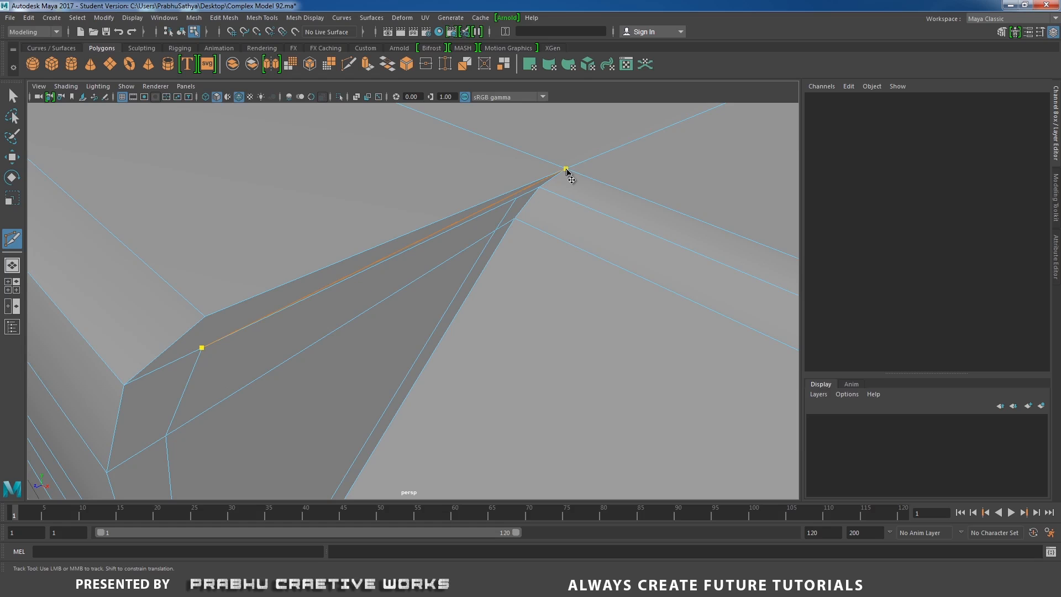
{"action": "left_click", "coordinate": [567, 169]}
{"action": "key", "text": "Return"}
Step: Cut an edge from the handle's upper corner vertex to a point partway along the new upper connecting edge
{"action": "left_click_drag", "start_coordinate": [531, 220], "coordinate": [298, 243], "text": "alt"}
{"action": "middle_click_drag", "start_coordinate": [299, 243], "coordinate": [358, 242], "text": "alt"}
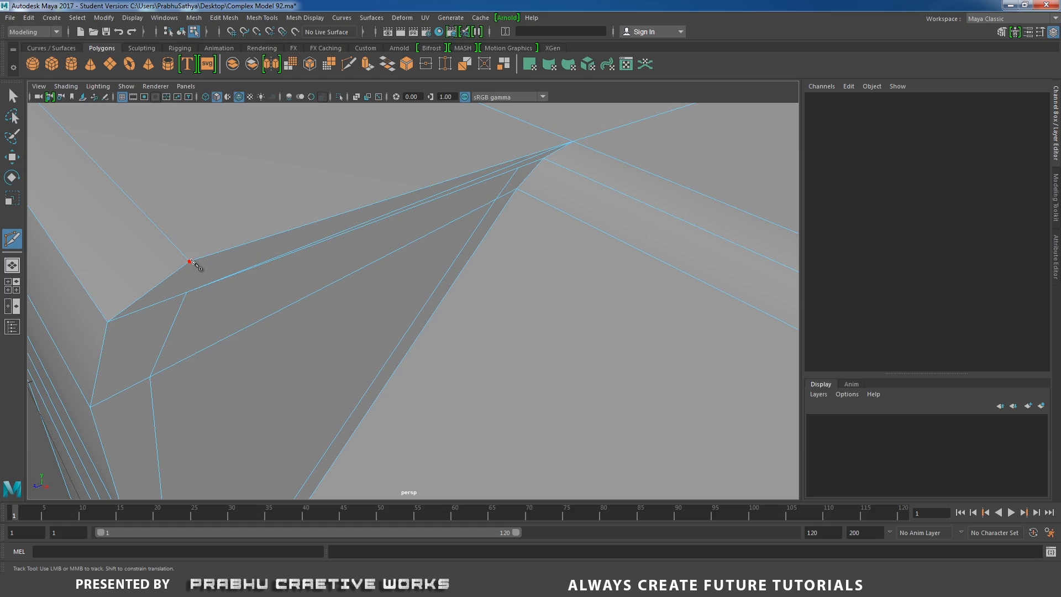
{"action": "left_click", "coordinate": [190, 261]}
{"action": "scroll", "coordinate": [362, 239], "scroll_direction": "up", "scroll_amount": 3}
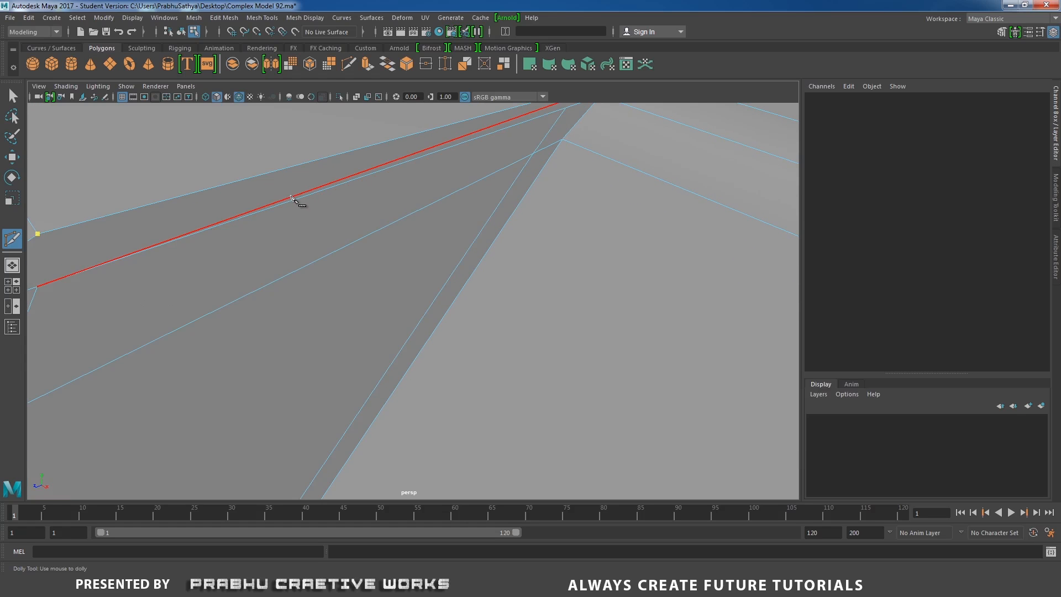
{"action": "middle_click_drag", "start_coordinate": [350, 201], "coordinate": [364, 188], "text": "alt"}
{"action": "key", "text": "w"}
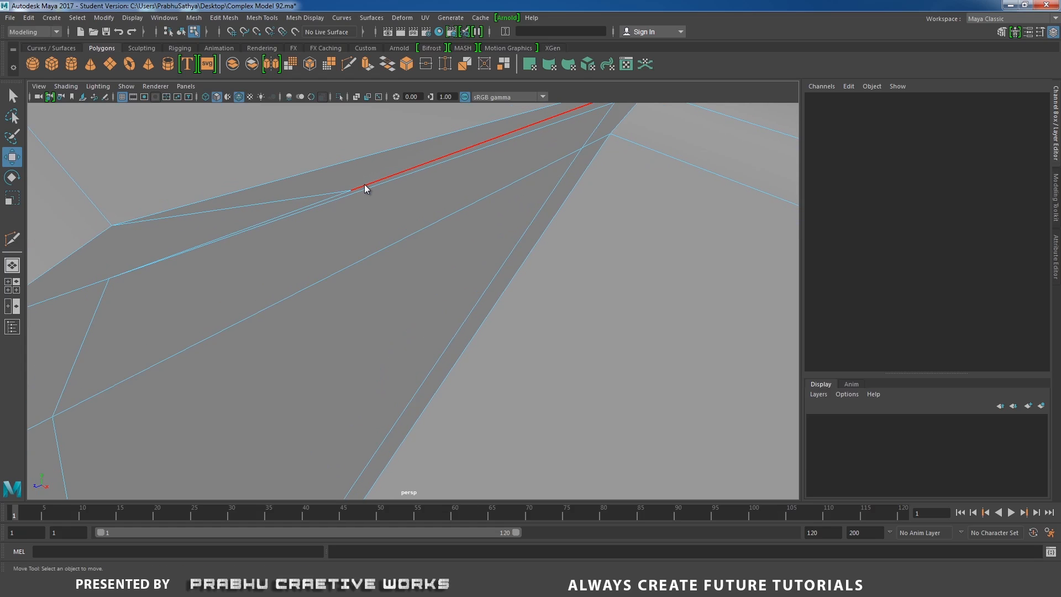
Step: Move the vertex on the upper connecting edge back toward the handle, close to the handle's upper corner
{"action": "right_click_drag", "start_coordinate": [364, 185], "coordinate": [319, 184]}
{"action": "left_click", "coordinate": [351, 191]}
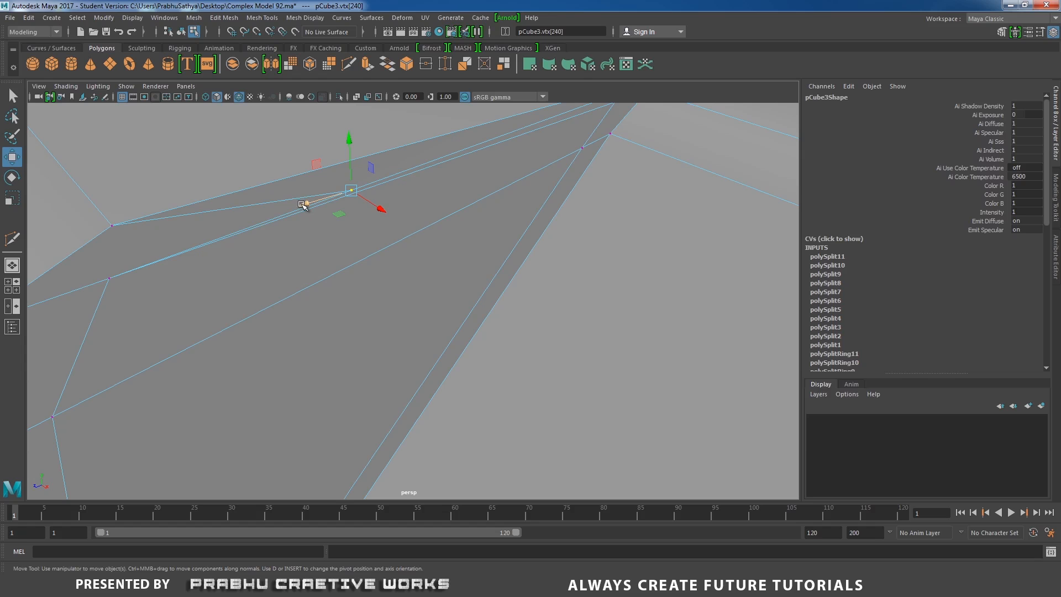
{"action": "left_click_drag", "start_coordinate": [302, 204], "coordinate": [72, 245]}
{"action": "left_click_drag", "start_coordinate": [139, 204], "coordinate": [138, 199]}
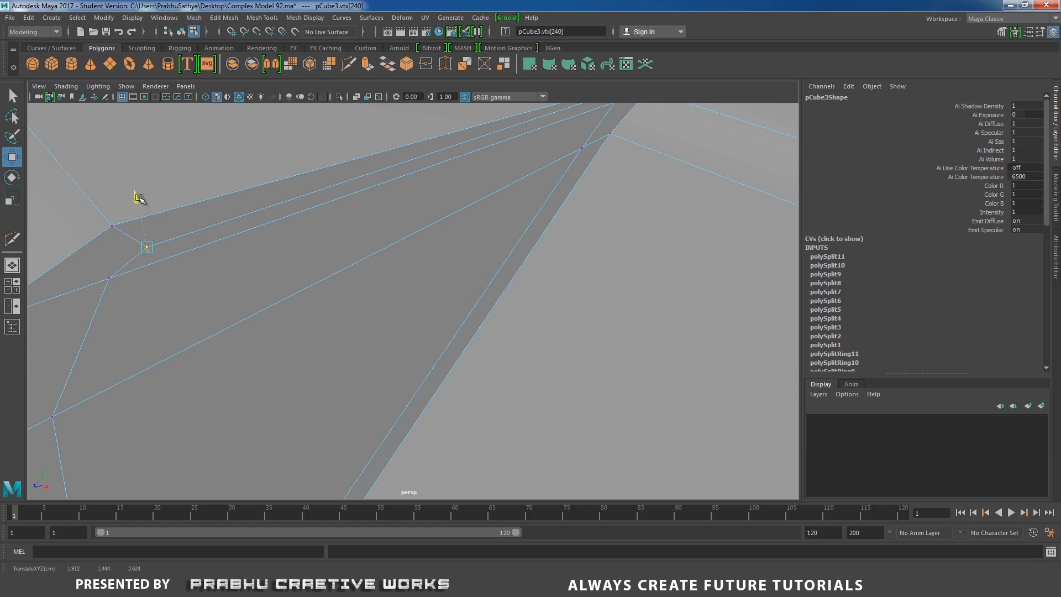
{"action": "right_click_drag", "start_coordinate": [178, 225], "coordinate": [156, 224], "text": "alt"}
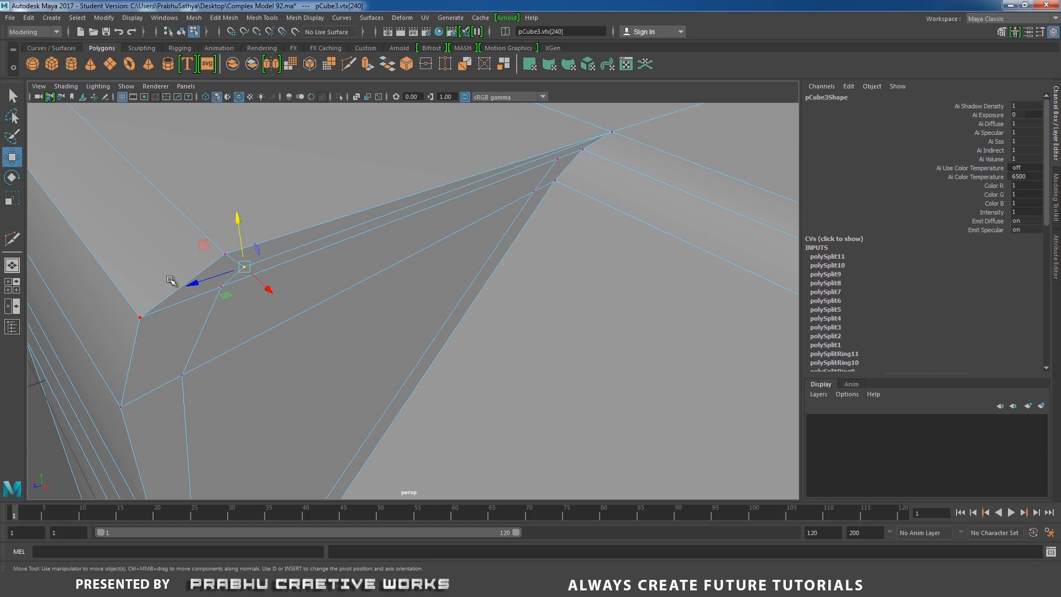
{"action": "left_click_drag", "start_coordinate": [293, 252], "coordinate": [289, 272], "text": "alt"}
{"action": "right_click_drag", "start_coordinate": [289, 272], "coordinate": [326, 290], "text": "alt"}
{"action": "middle_click_drag", "start_coordinate": [338, 223], "coordinate": [440, 232], "text": "alt"}
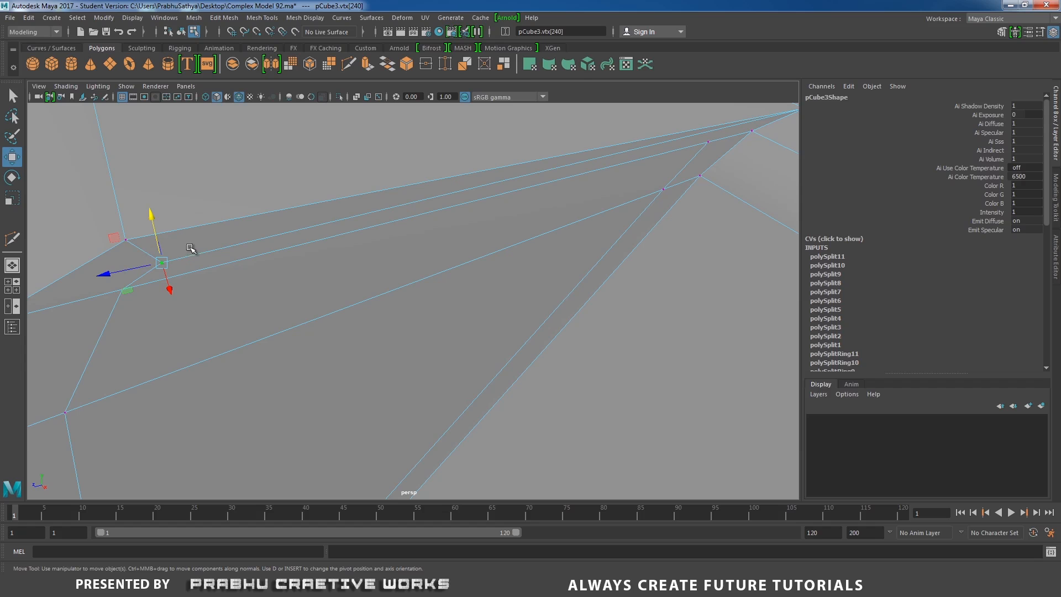
Step: With Multi-Cut, cut a short edge from the top end of the socket-side cut to the connecting edge just above it
{"action": "right_click_drag", "start_coordinate": [191, 248], "coordinate": [224, 217]}
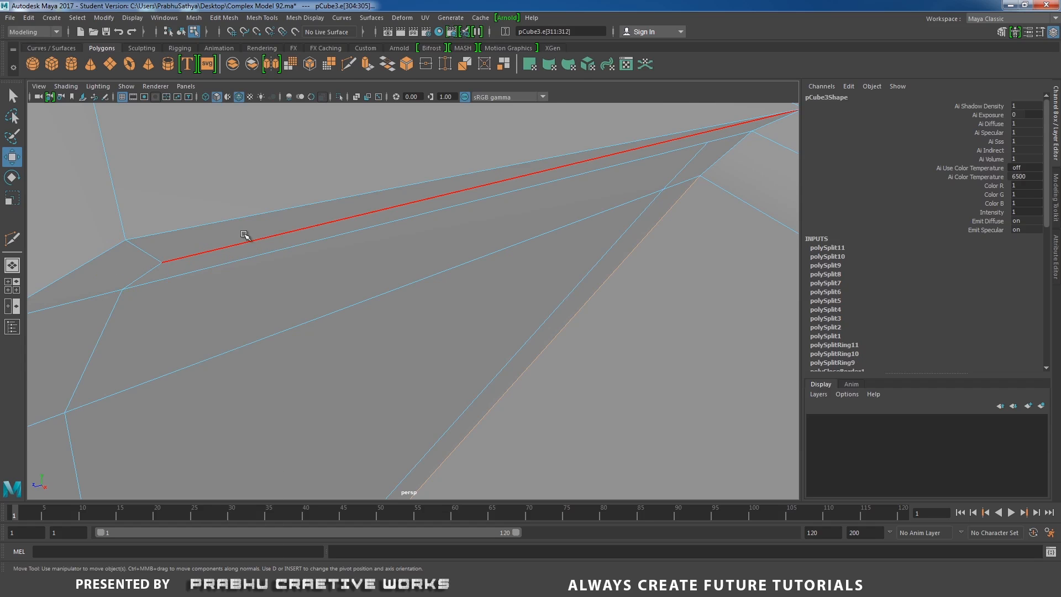
{"action": "left_click", "coordinate": [150, 254]}
{"action": "left_click", "coordinate": [221, 222], "text": "shift"}
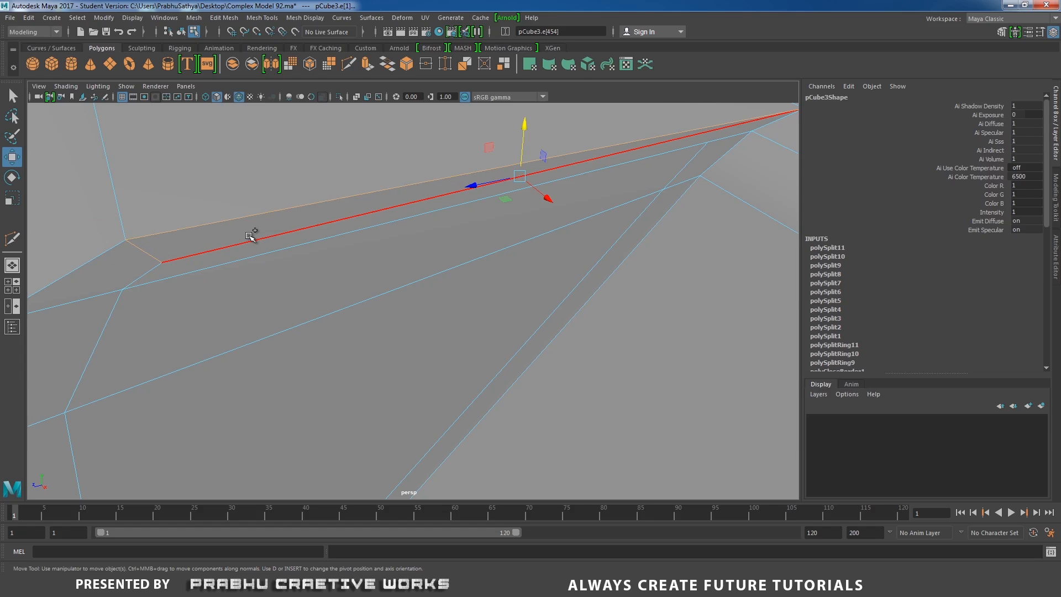
{"action": "middle_click_drag", "start_coordinate": [516, 215], "coordinate": [458, 228], "text": "alt"}
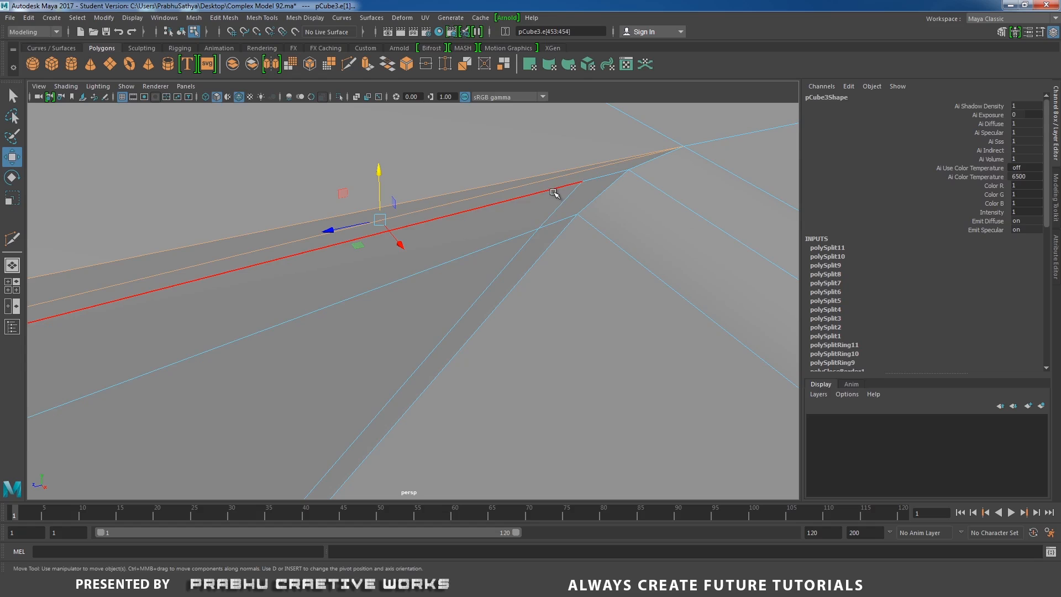
{"action": "right_click_drag", "start_coordinate": [557, 191], "coordinate": [605, 166]}
{"action": "right_click", "coordinate": [587, 183], "text": "shift"}
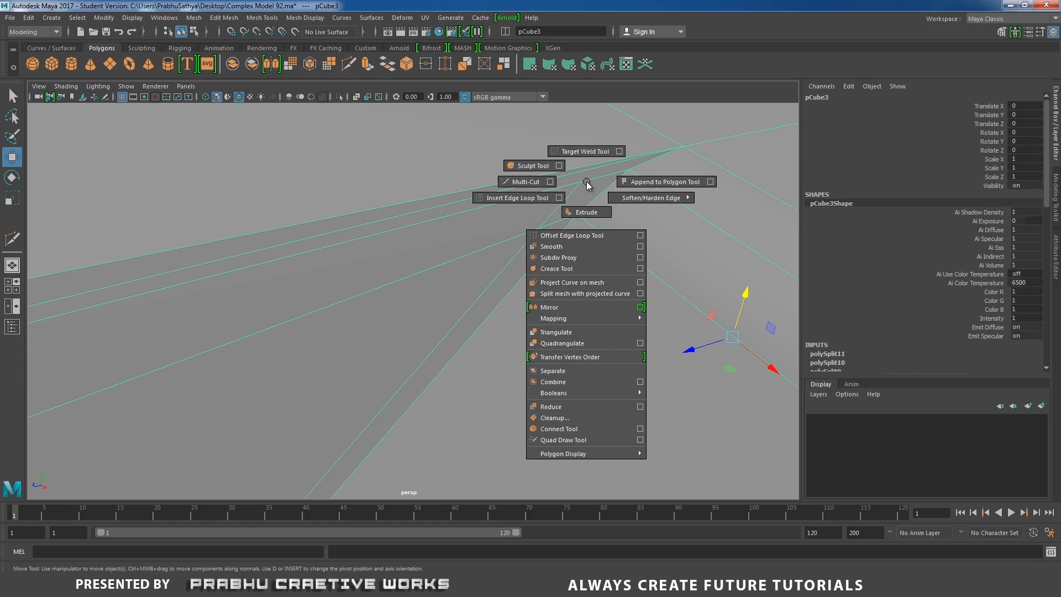
{"action": "left_click", "coordinate": [525, 181]}
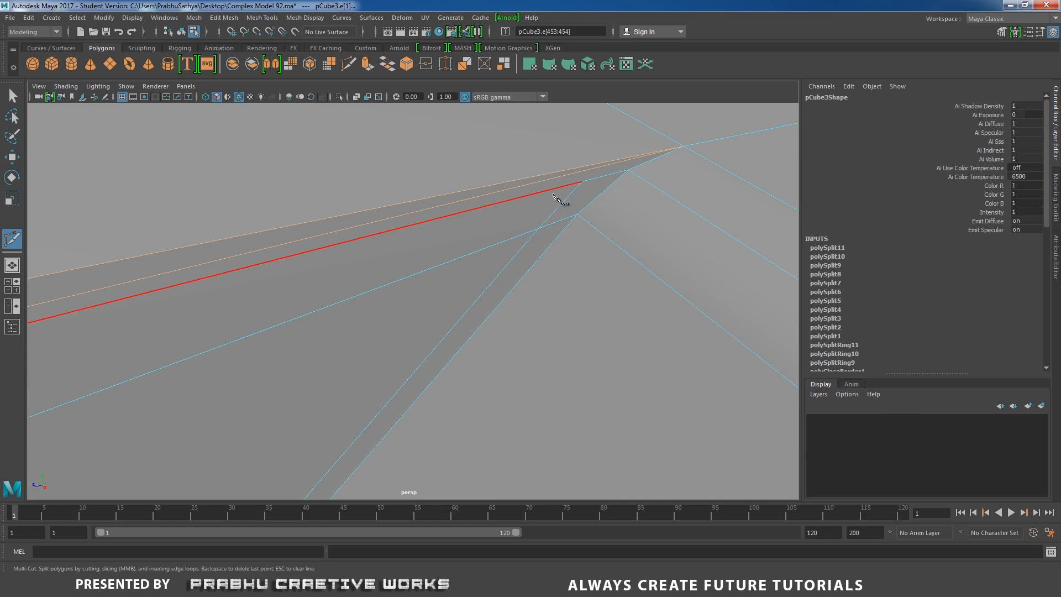
{"action": "left_click", "coordinate": [581, 182]}
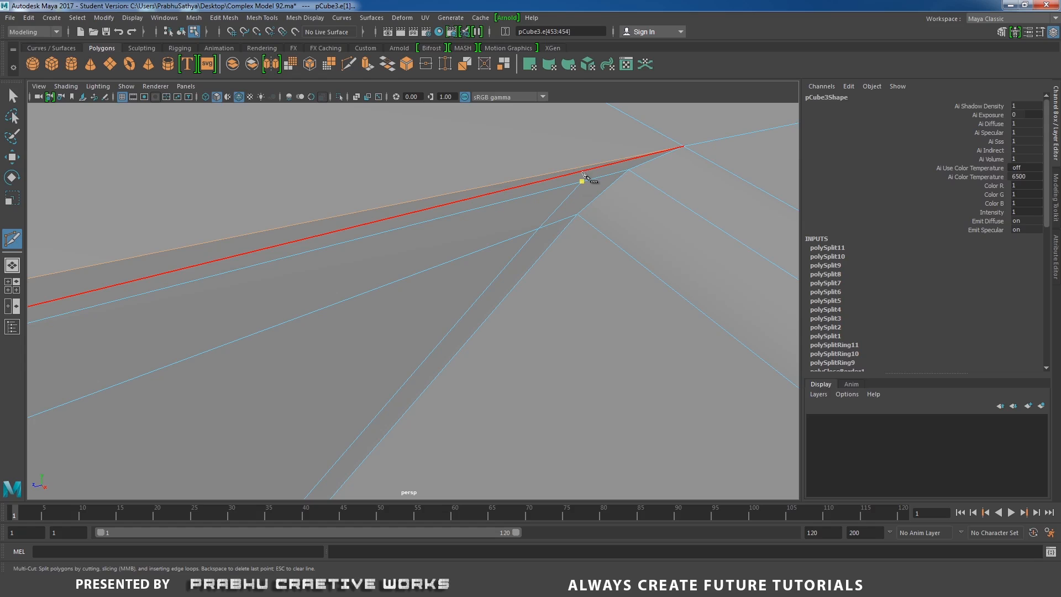
{"action": "left_click", "coordinate": [583, 172]}
{"action": "right_click", "coordinate": [583, 176]}
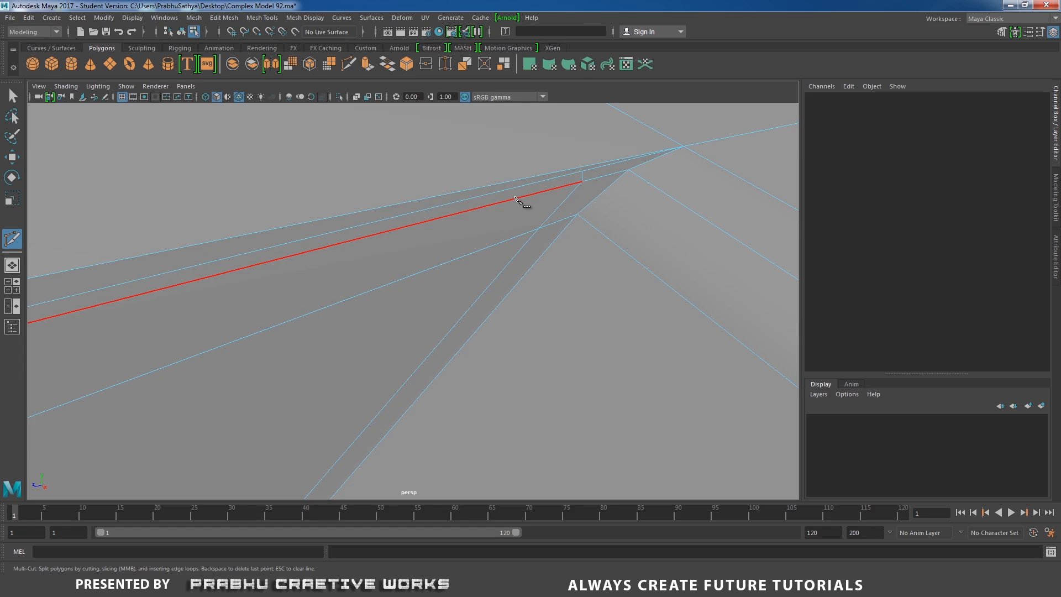
Step: Move the short edge's two vertices slightly down and back toward the handle
{"action": "key", "text": "w"}
{"action": "right_click", "coordinate": [591, 183]}
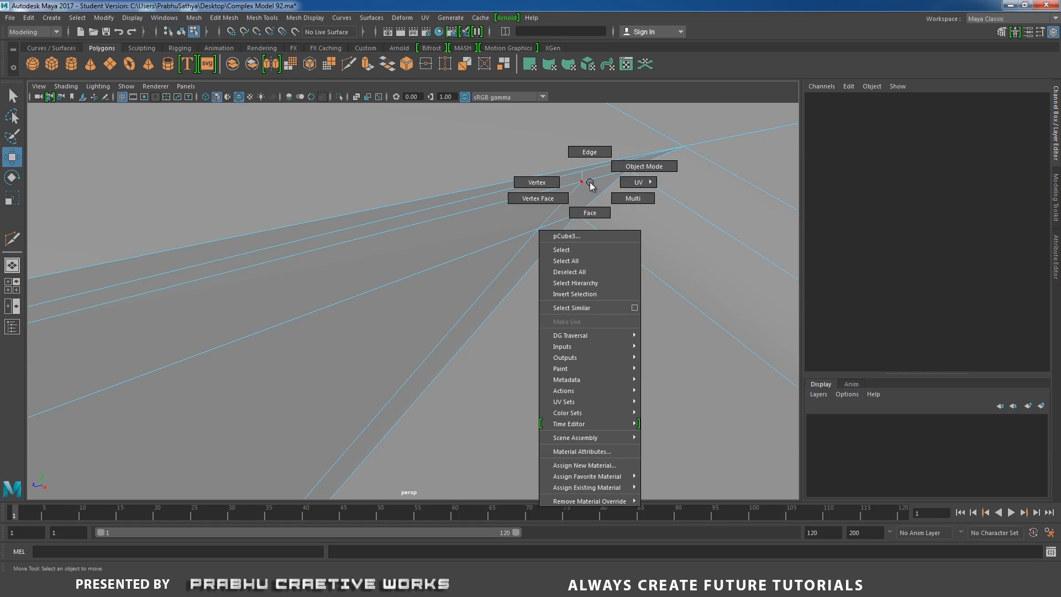
{"action": "left_click", "coordinate": [557, 182]}
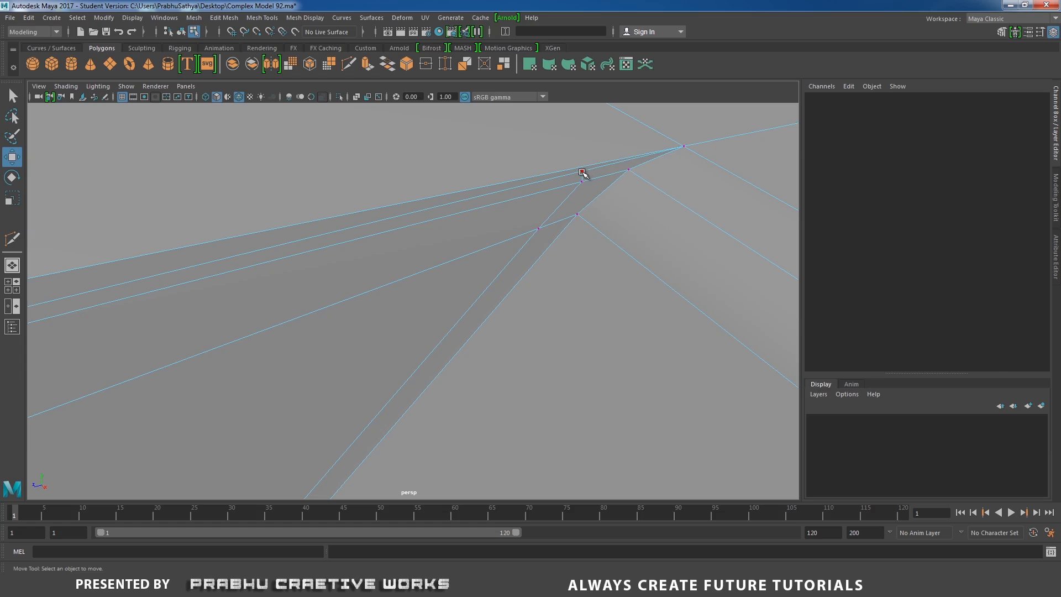
{"action": "left_click", "coordinate": [582, 173]}
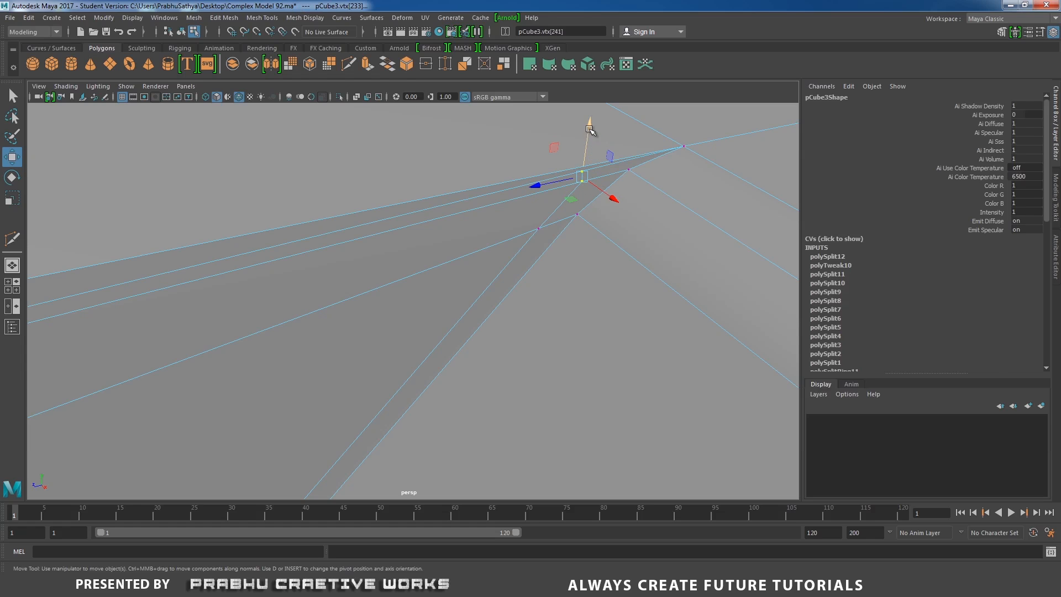
{"action": "left_click_drag", "start_coordinate": [590, 130], "coordinate": [590, 136]}
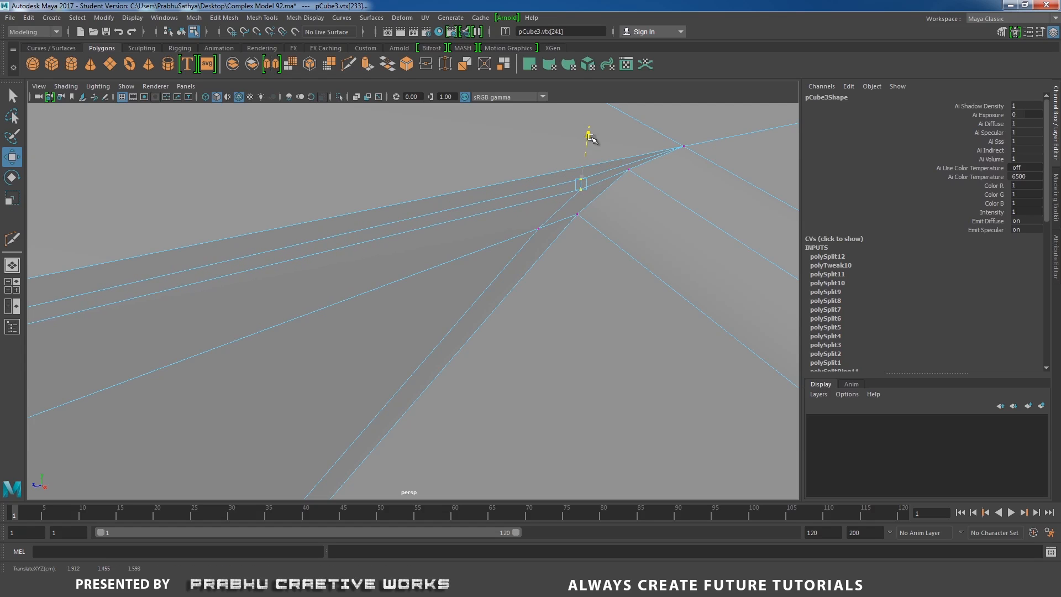
{"action": "left_click_drag", "start_coordinate": [540, 188], "coordinate": [489, 238]}
Step: Shift the next vertex down on the socket-side cut slightly toward the handle to line it up with the moved pair
{"action": "left_click", "coordinate": [537, 227]}
{"action": "left_click", "coordinate": [567, 193]}
{"action": "left_click", "coordinate": [538, 230]}
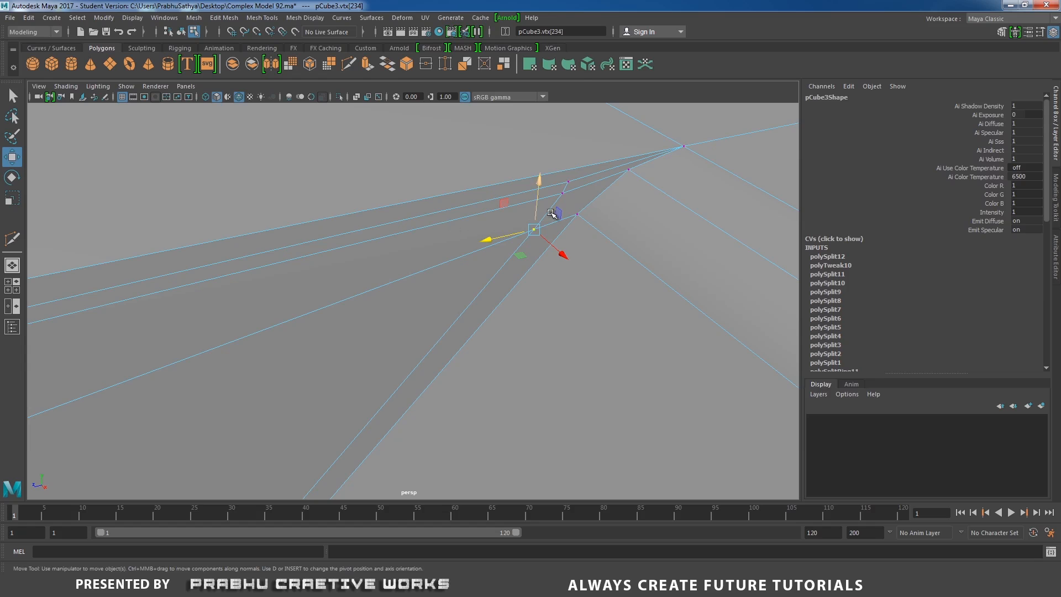
{"action": "scroll", "coordinate": [547, 208], "scroll_direction": "down", "scroll_amount": 1}
Step: Examine the edges around the upper corner where the handle joins the socket block to check how the faces connect
{"action": "right_click_drag", "start_coordinate": [575, 198], "coordinate": [571, 161]}
{"action": "left_click", "coordinate": [586, 185]}
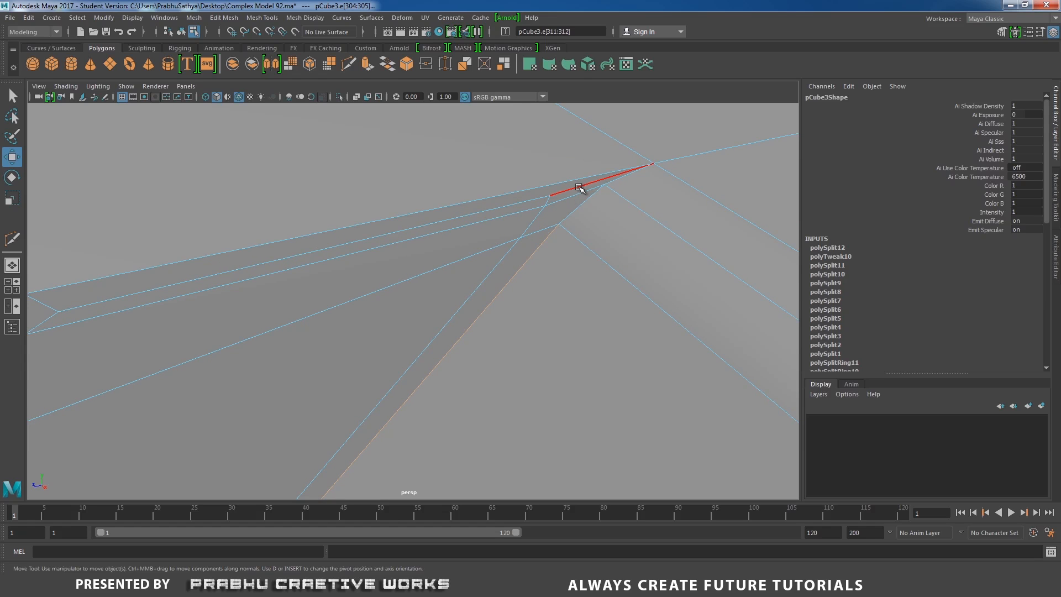
{"action": "left_click", "coordinate": [579, 187]}
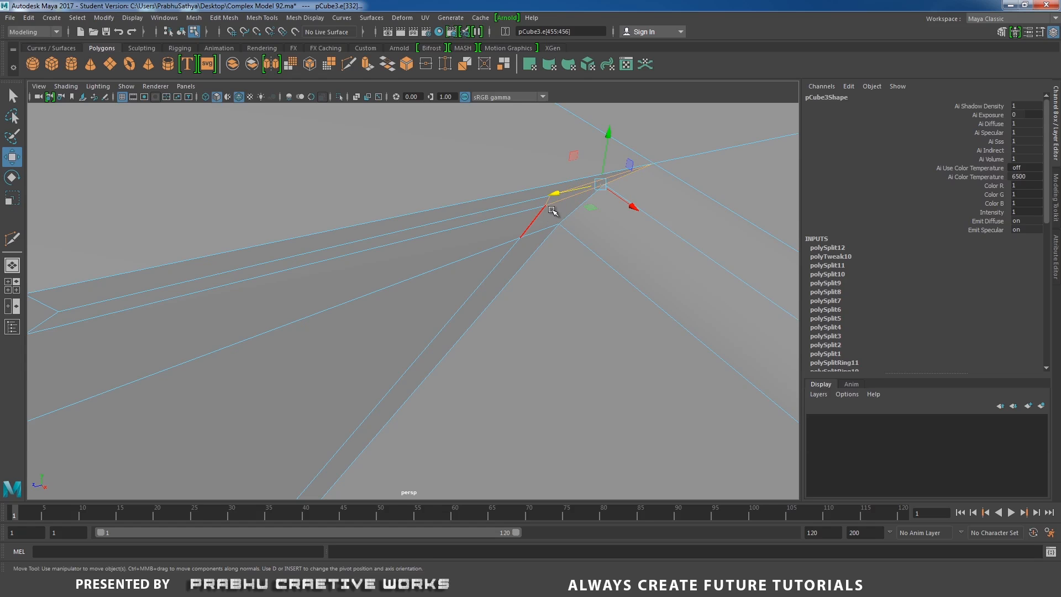
{"action": "right_click_drag", "start_coordinate": [519, 215], "coordinate": [403, 218], "text": "alt"}
{"action": "middle_click_drag", "start_coordinate": [332, 257], "coordinate": [403, 230], "text": "alt"}
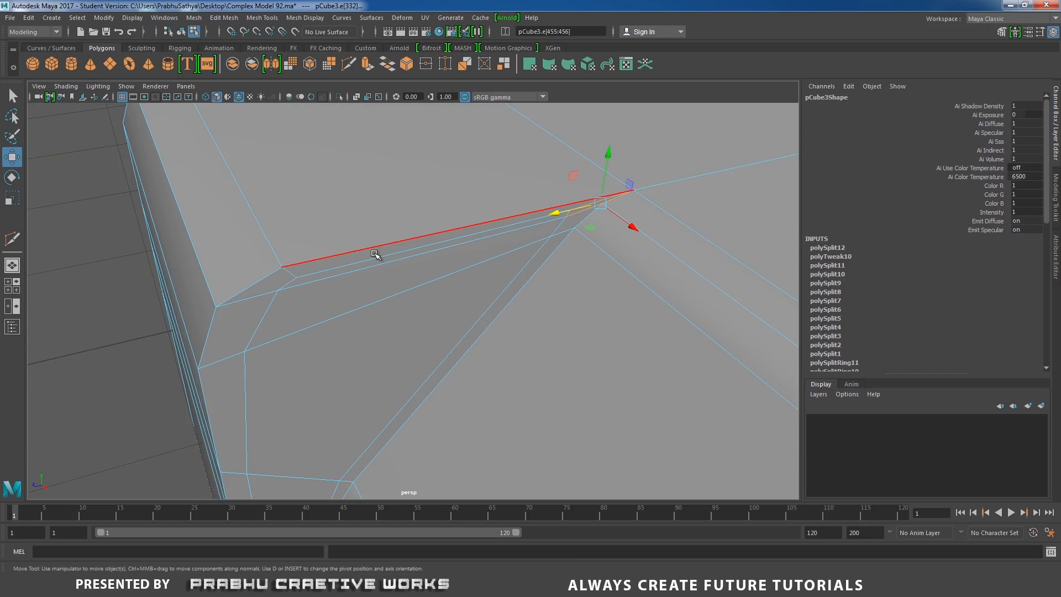
{"action": "right_click_drag", "start_coordinate": [473, 252], "coordinate": [379, 242], "text": "alt"}
{"action": "left_click_drag", "start_coordinate": [379, 241], "coordinate": [405, 258], "text": "alt"}
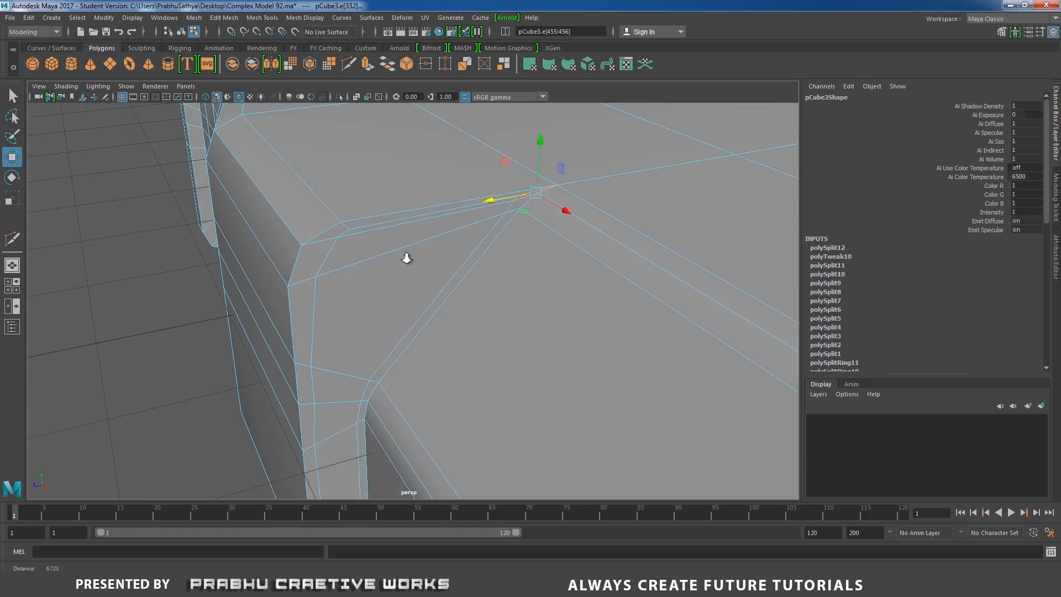
{"action": "scroll", "coordinate": [396, 237], "scroll_direction": "up", "scroll_amount": 1}
{"action": "left_click_drag", "start_coordinate": [407, 197], "coordinate": [346, 241], "text": "alt"}
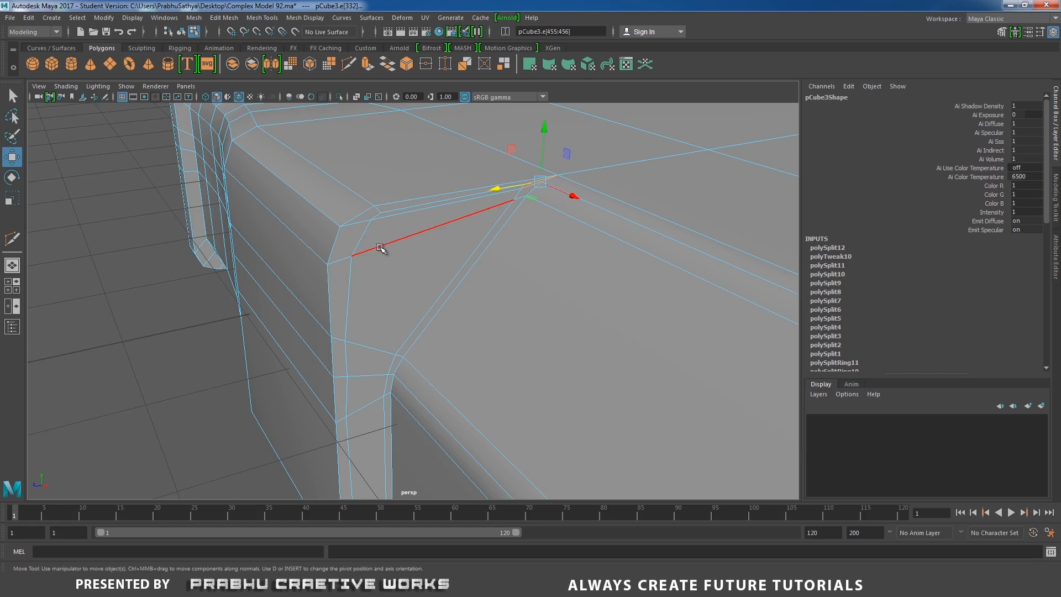
Step: With Multi-Cut at the matching underside corner, cut from the inner cut's vertex to the junction tip and join the block's corner vertex to it
{"action": "left_click_drag", "start_coordinate": [367, 220], "coordinate": [375, 166], "text": "alt"}
{"action": "right_click_drag", "start_coordinate": [411, 248], "coordinate": [440, 272], "text": "alt"}
{"action": "left_click_drag", "start_coordinate": [440, 272], "coordinate": [440, 230], "text": "alt"}
{"action": "right_click_drag", "start_coordinate": [440, 230], "coordinate": [467, 244], "text": "alt"}
{"action": "right_click_drag", "start_coordinate": [401, 264], "coordinate": [425, 295], "text": "alt"}
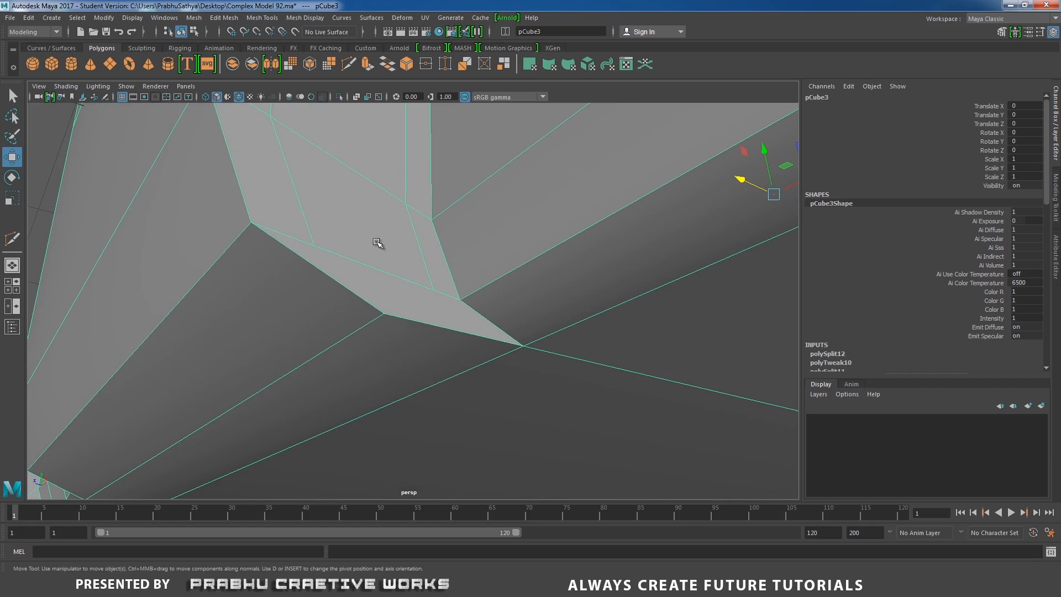
{"action": "right_click_drag", "start_coordinate": [380, 235], "coordinate": [326, 235], "text": "shift"}
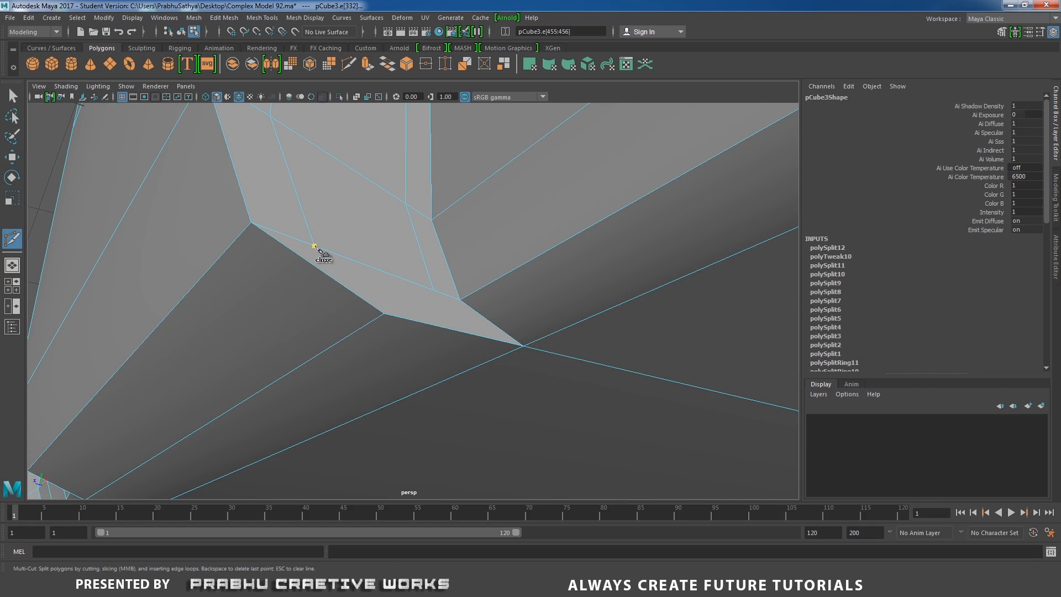
{"action": "left_click", "coordinate": [314, 246]}
{"action": "key", "text": "Return"}
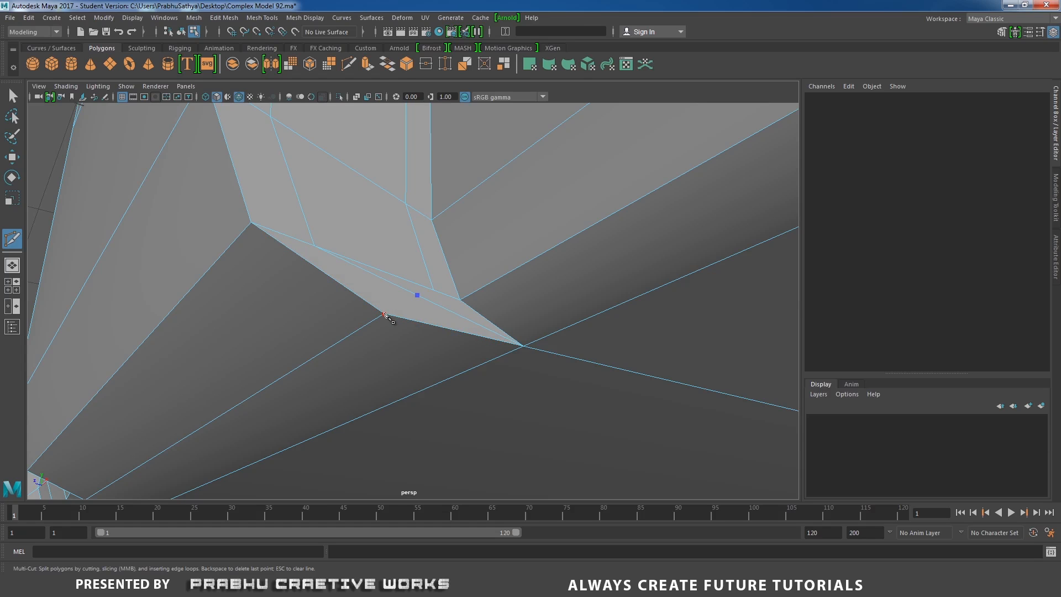
{"action": "left_click", "coordinate": [417, 295]}
Step: Move the new vertex on the underside cut down and back, close to the block's corner vertex
{"action": "key", "text": "w"}
{"action": "right_click_drag", "start_coordinate": [419, 268], "coordinate": [381, 273]}
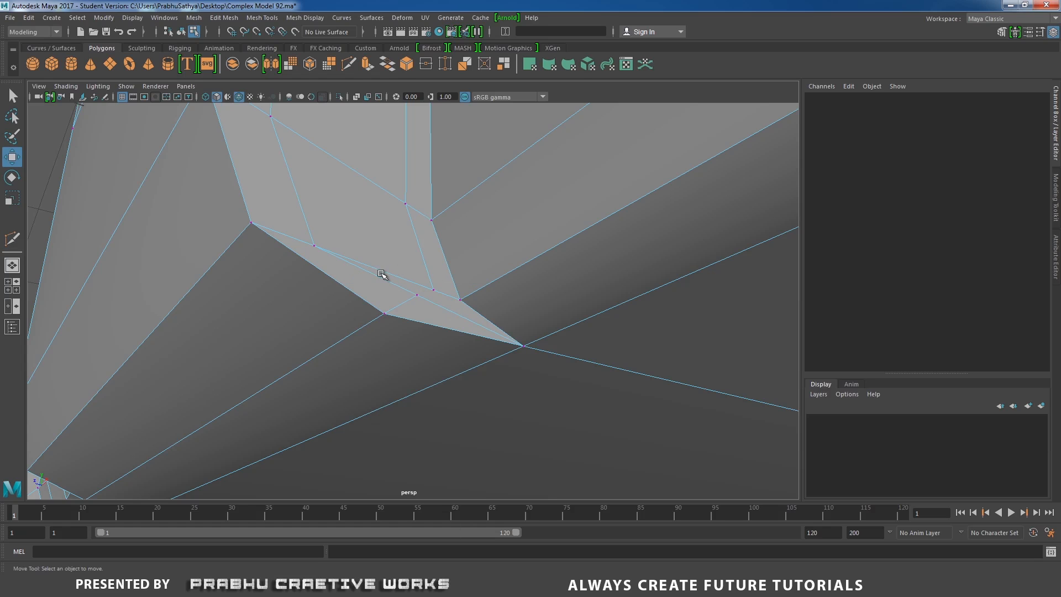
{"action": "left_click", "coordinate": [417, 295]}
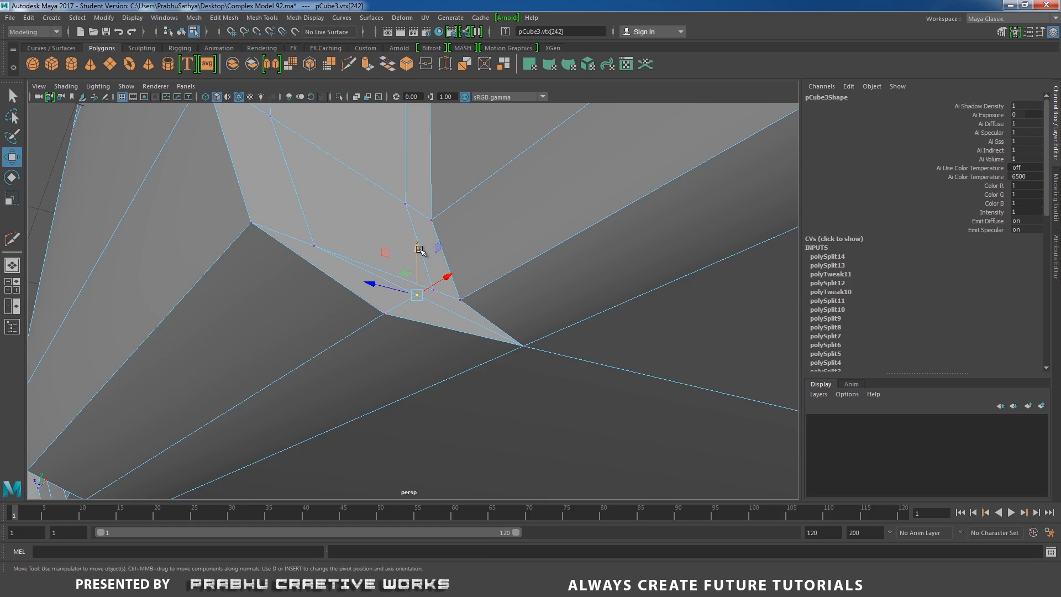
{"action": "left_click_drag", "start_coordinate": [419, 250], "coordinate": [417, 257]}
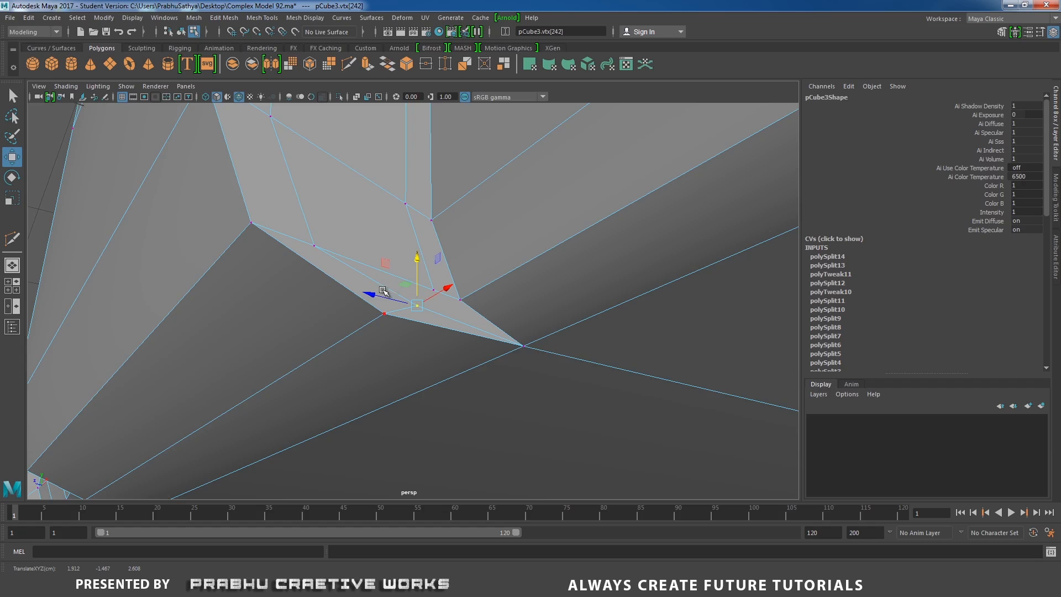
{"action": "left_click_drag", "start_coordinate": [381, 295], "coordinate": [345, 288]}
{"action": "left_click_drag", "start_coordinate": [392, 253], "coordinate": [391, 259]}
Step: With Multi-Cut, cut a short edge from the end of the handle-side cut to the new underside edge
{"action": "right_click_drag", "start_coordinate": [440, 267], "coordinate": [394, 274]}
{"action": "right_click", "coordinate": [455, 275], "text": "shift"}
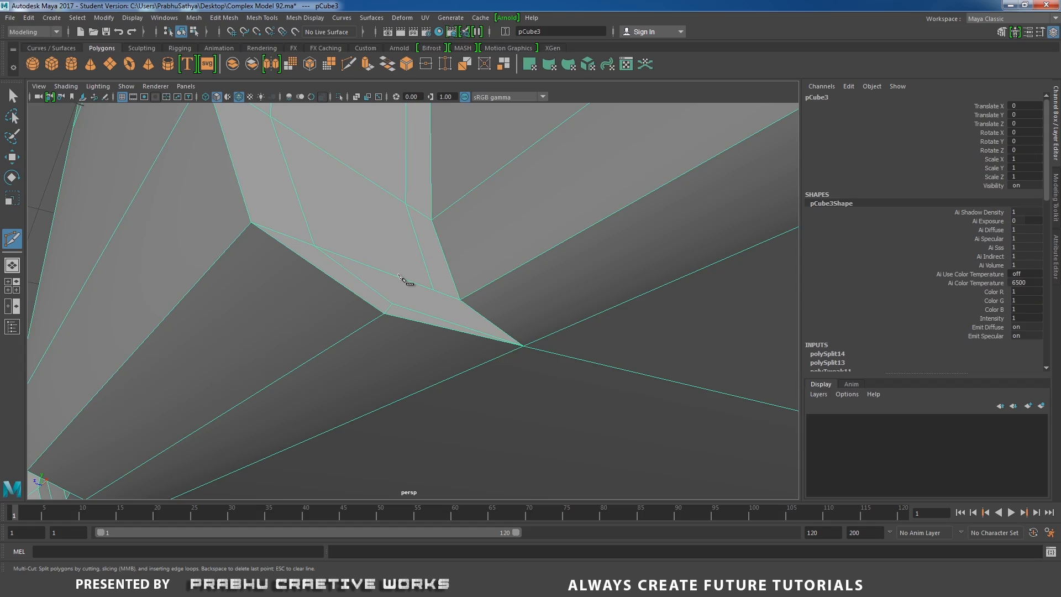
{"action": "left_click", "coordinate": [433, 290]}
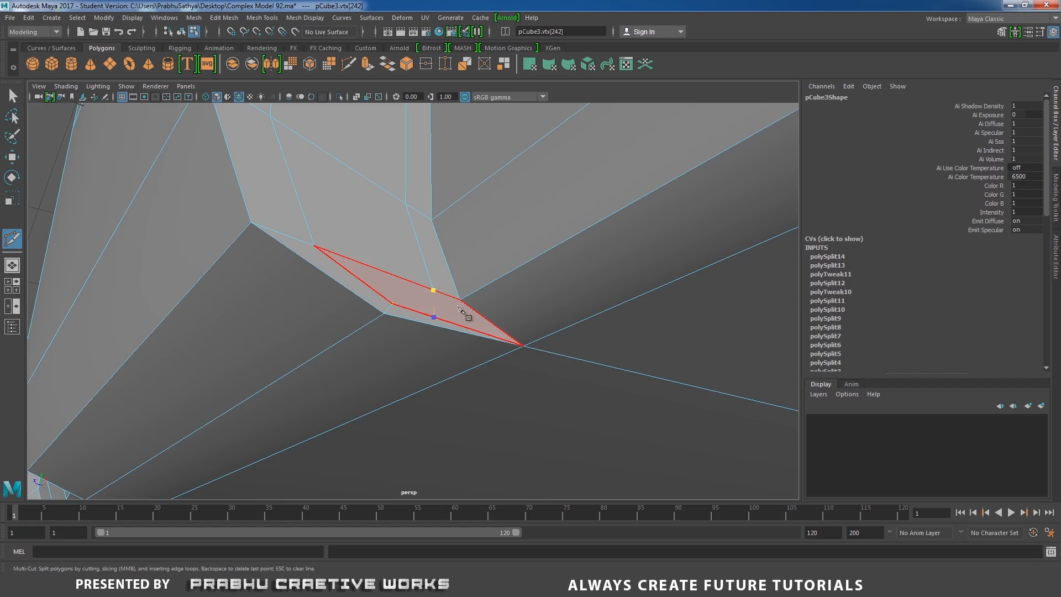
{"action": "key", "text": "Return"}
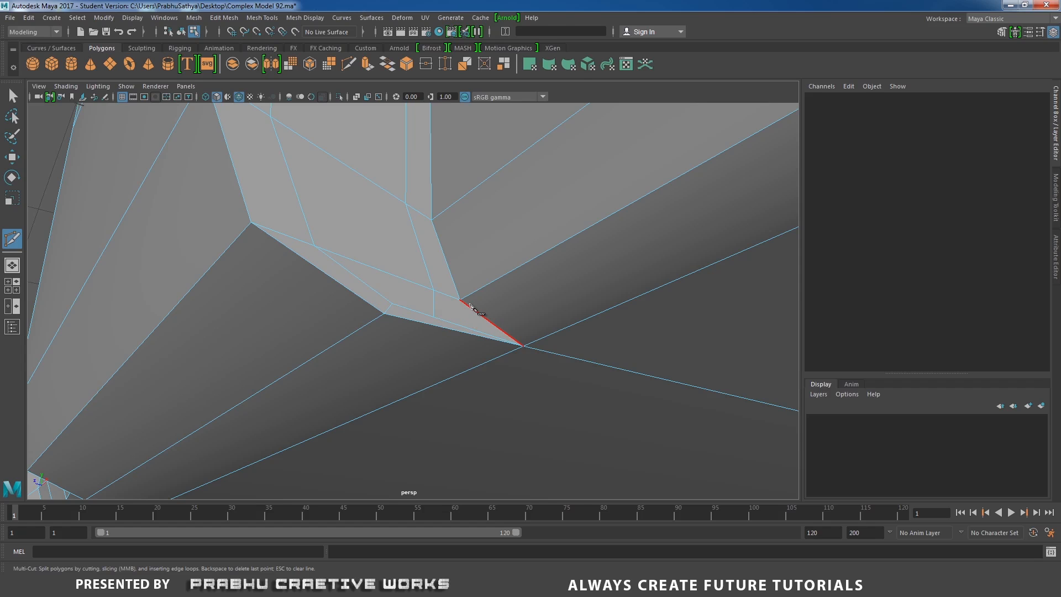
Step: Move the short edge's new end vertex slightly up and toward the junction tip
{"action": "key", "text": "w"}
{"action": "right_click_drag", "start_coordinate": [443, 309], "coordinate": [400, 276]}
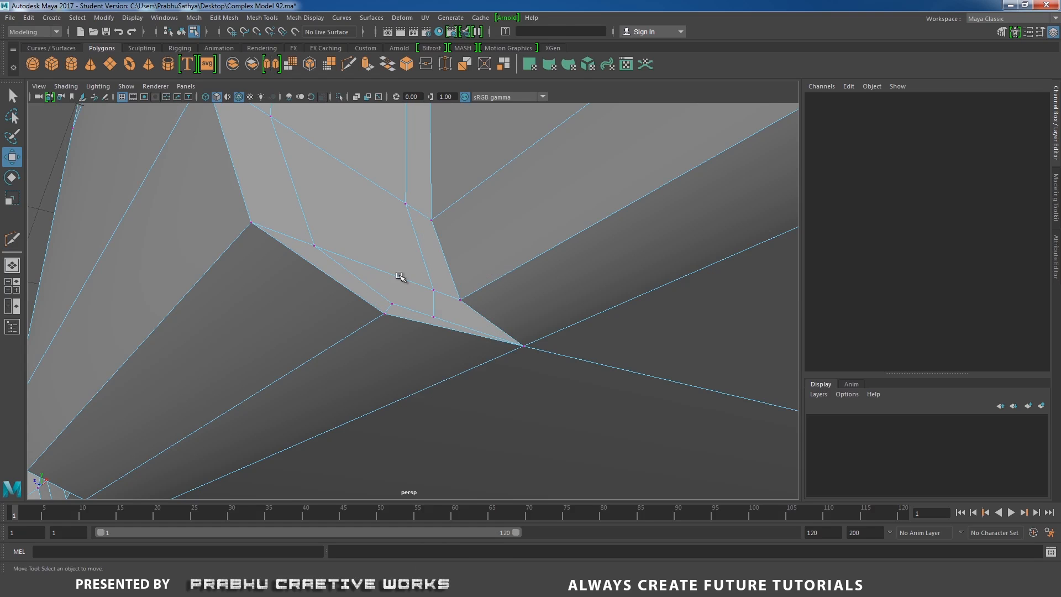
{"action": "left_click", "coordinate": [432, 315]}
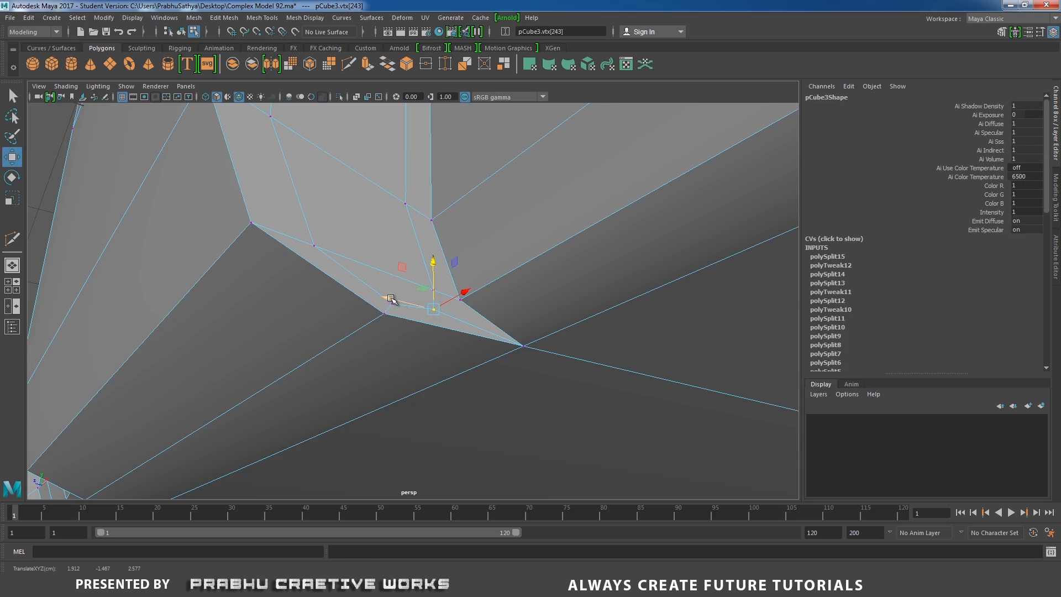
{"action": "left_click_drag", "start_coordinate": [391, 298], "coordinate": [406, 302]}
{"action": "left_click", "coordinate": [404, 342]}
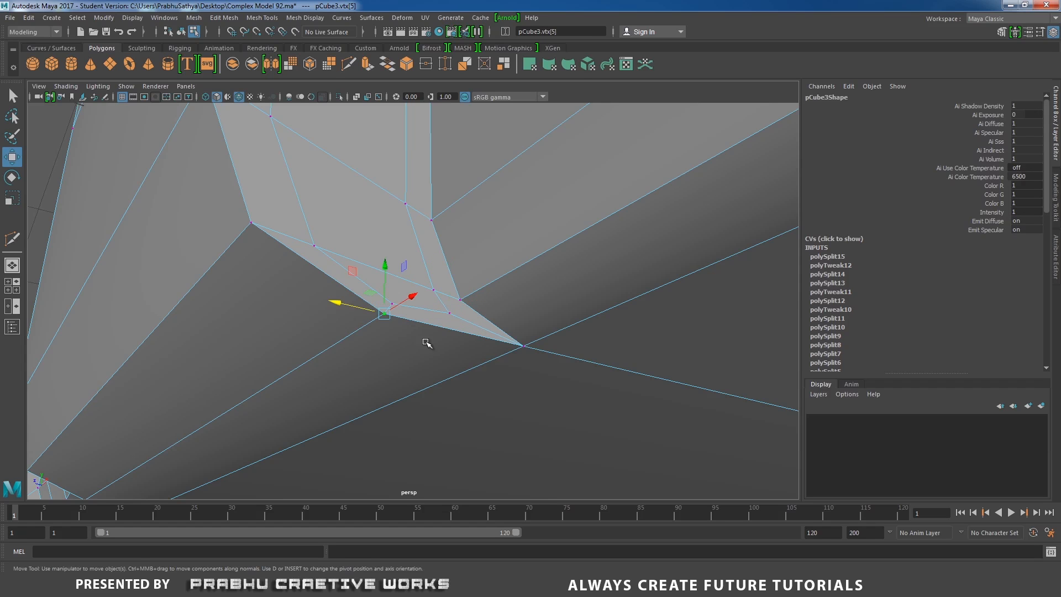
Step: Check the small faces at the underside corner by selecting their bordering edges one after another
{"action": "right_click_drag", "start_coordinate": [428, 343], "coordinate": [496, 375], "text": "alt"}
{"action": "right_click_drag", "start_coordinate": [515, 330], "coordinate": [513, 238]}
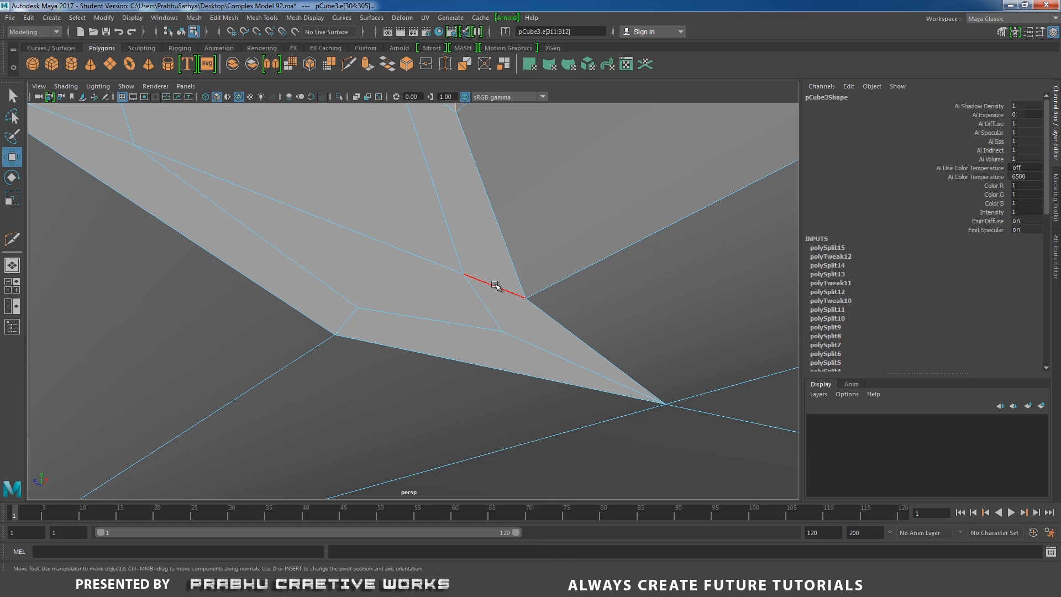
{"action": "left_click", "coordinate": [495, 285]}
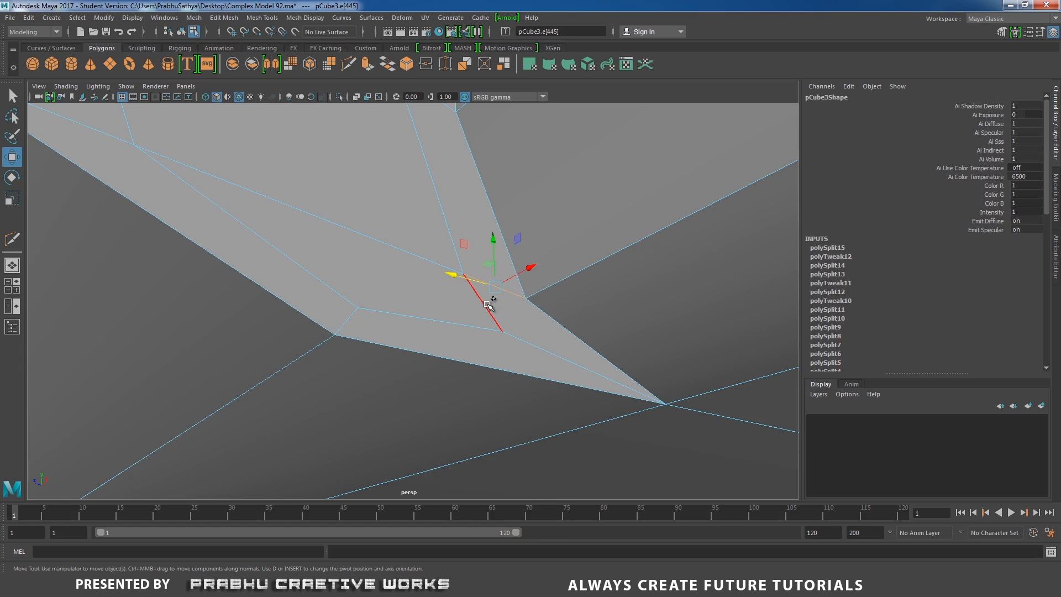
{"action": "left_click", "coordinate": [486, 306], "text": "shift"}
{"action": "left_click", "coordinate": [529, 340], "text": "shift"}
{"action": "left_click", "coordinate": [552, 316], "text": "shift"}
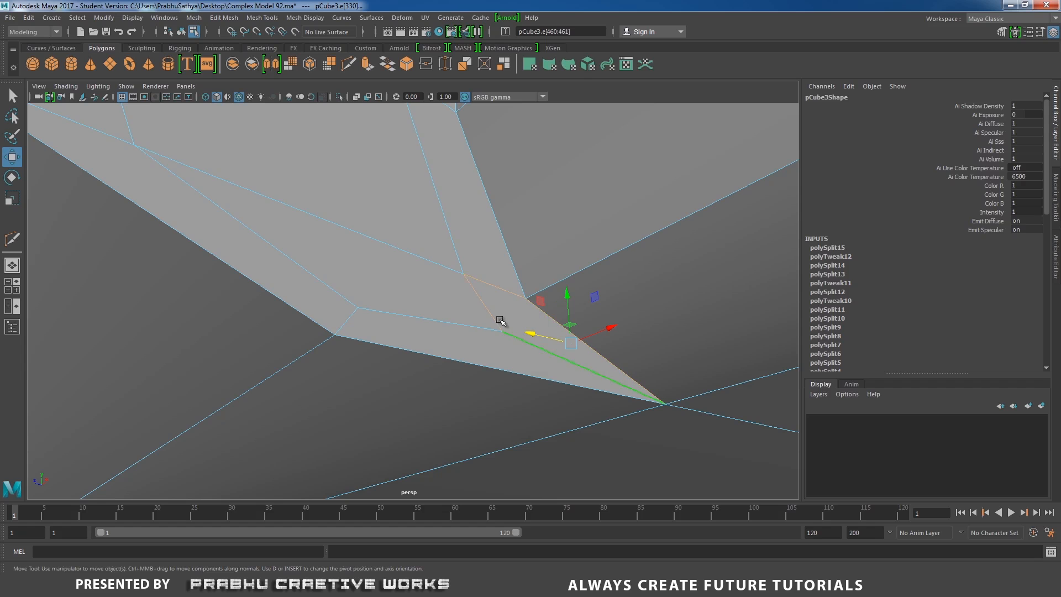
{"action": "left_click", "coordinate": [500, 322], "text": "shift"}
{"action": "left_click", "coordinate": [435, 321]}
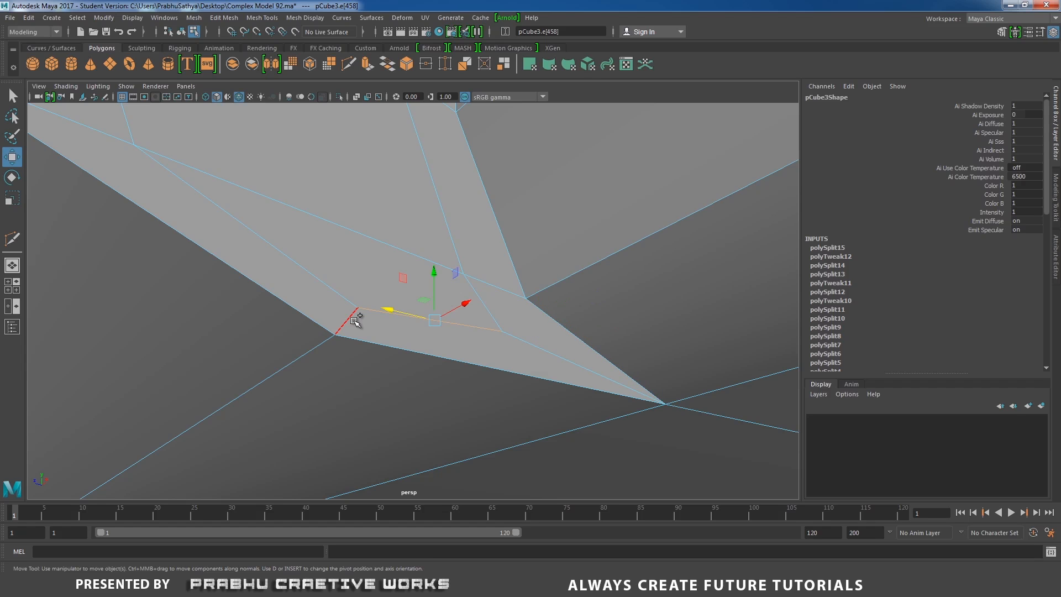
{"action": "left_click", "coordinate": [352, 317], "text": "shift"}
{"action": "left_click", "coordinate": [394, 348], "text": "shift"}
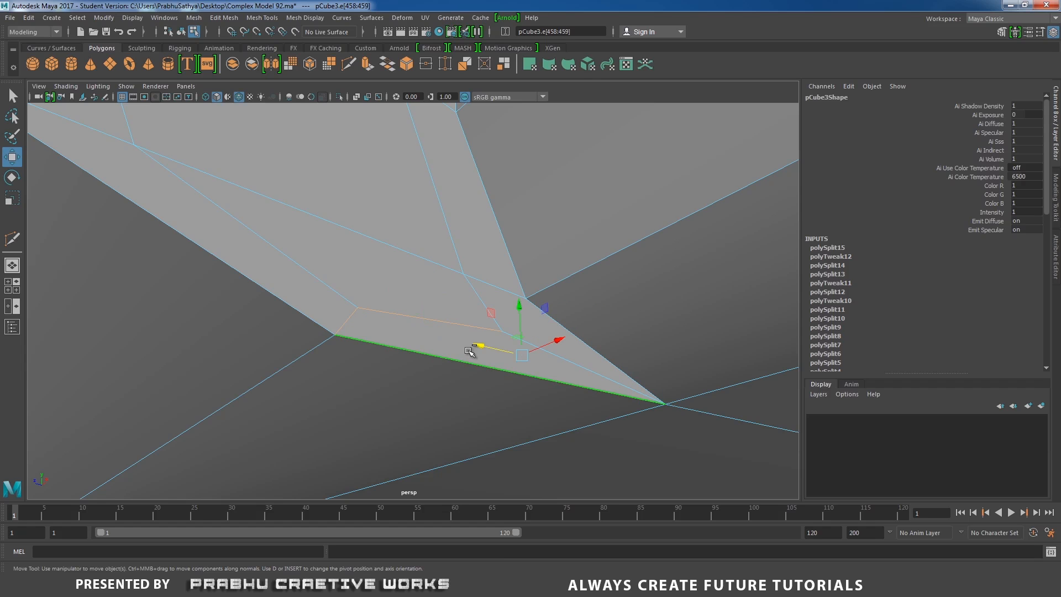
{"action": "left_click", "coordinate": [580, 363], "text": "shift"}
{"action": "right_click_drag", "start_coordinate": [656, 315], "coordinate": [419, 295], "text": "alt"}
{"action": "left_click_drag", "start_coordinate": [420, 294], "coordinate": [426, 271], "text": "alt"}
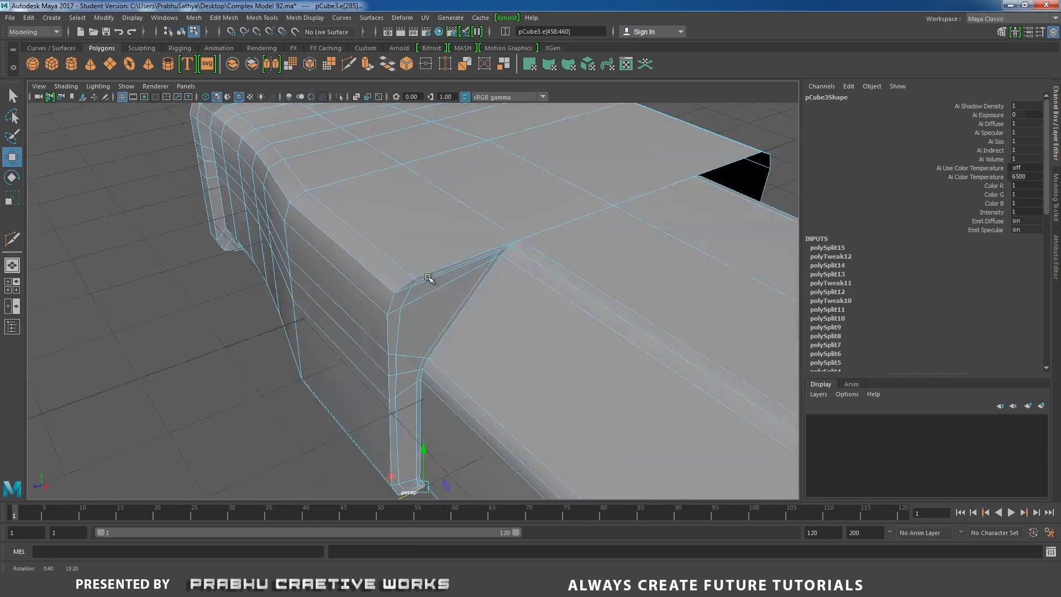
Step: Insert two supporting edge loops around the junction, including one on the handle beside the socket block
{"action": "right_click_drag", "start_coordinate": [429, 263], "coordinate": [496, 237]}
{"action": "middle_click_drag", "start_coordinate": [482, 249], "coordinate": [404, 248], "text": "alt"}
{"action": "right_click_drag", "start_coordinate": [405, 248], "coordinate": [326, 260], "text": "alt"}
{"action": "left_click_drag", "start_coordinate": [326, 261], "coordinate": [390, 263], "text": "alt"}
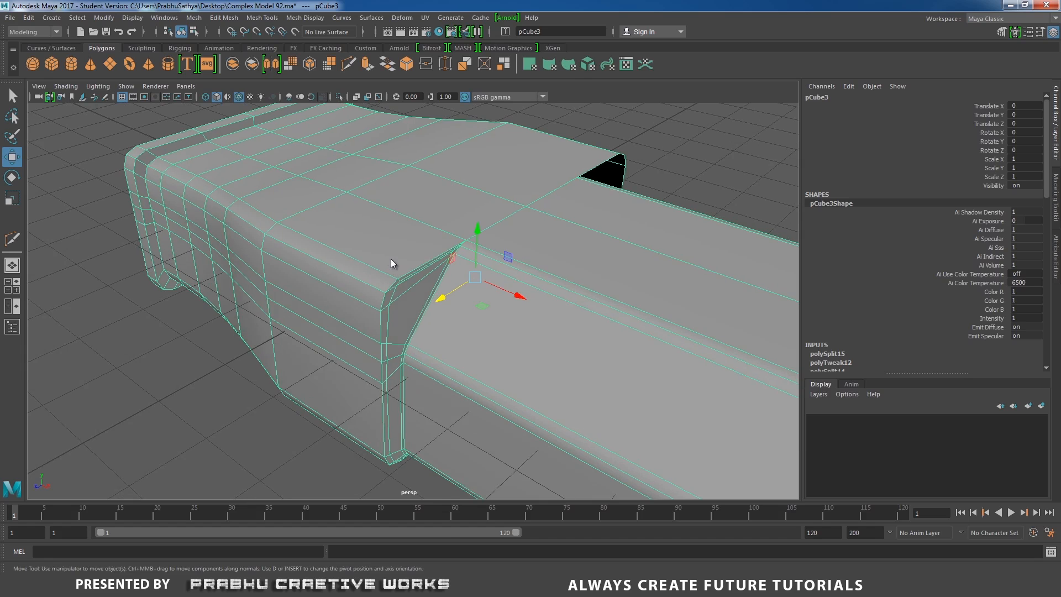
{"action": "right_click_drag", "start_coordinate": [391, 263], "coordinate": [338, 278], "text": "shift"}
{"action": "left_click_drag", "start_coordinate": [369, 286], "coordinate": [480, 243]}
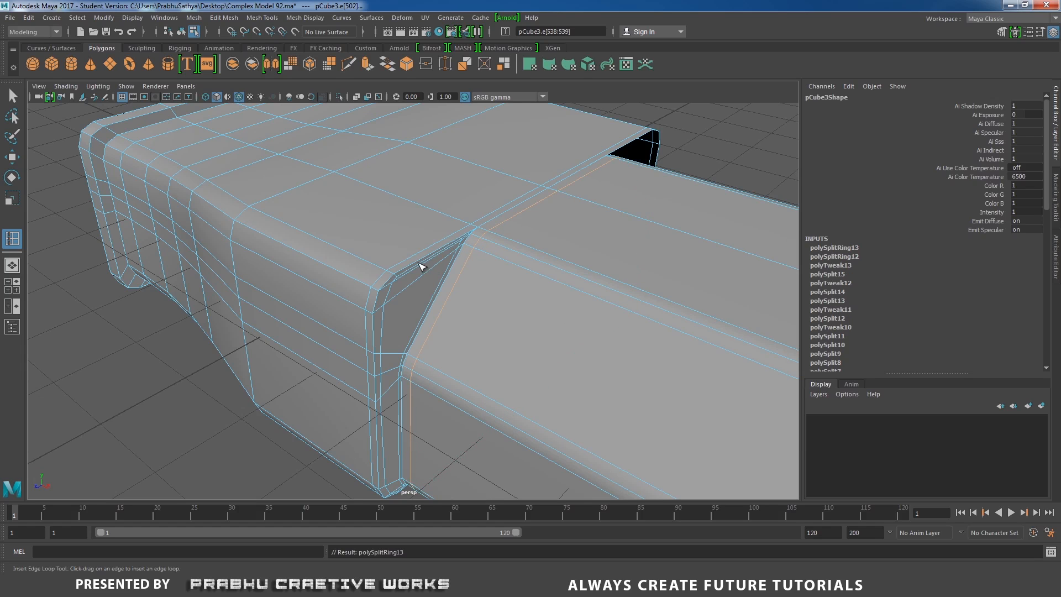
Step: Select the edge loop around the socket block's handle-side rim and shift it slightly along the X axis
{"action": "key", "text": "w"}
{"action": "double_click", "coordinate": [418, 258]}
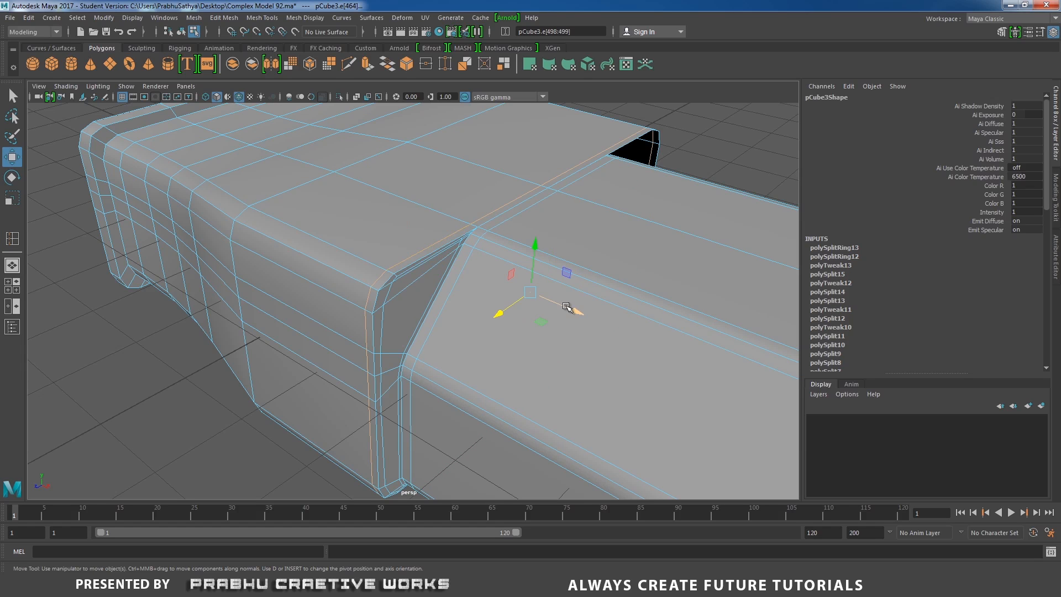
{"action": "left_click_drag", "start_coordinate": [569, 307], "coordinate": [396, 308]}
Step: Display the connector in smooth preview and turn off Wireframe on Shaded
{"action": "right_click_drag", "start_coordinate": [397, 257], "coordinate": [436, 228]}
{"action": "left_click_drag", "start_coordinate": [436, 228], "coordinate": [278, 314], "text": "alt"}
{"action": "right_click_drag", "start_coordinate": [233, 319], "coordinate": [255, 387], "text": "alt"}
{"action": "left_click", "coordinate": [254, 387]}
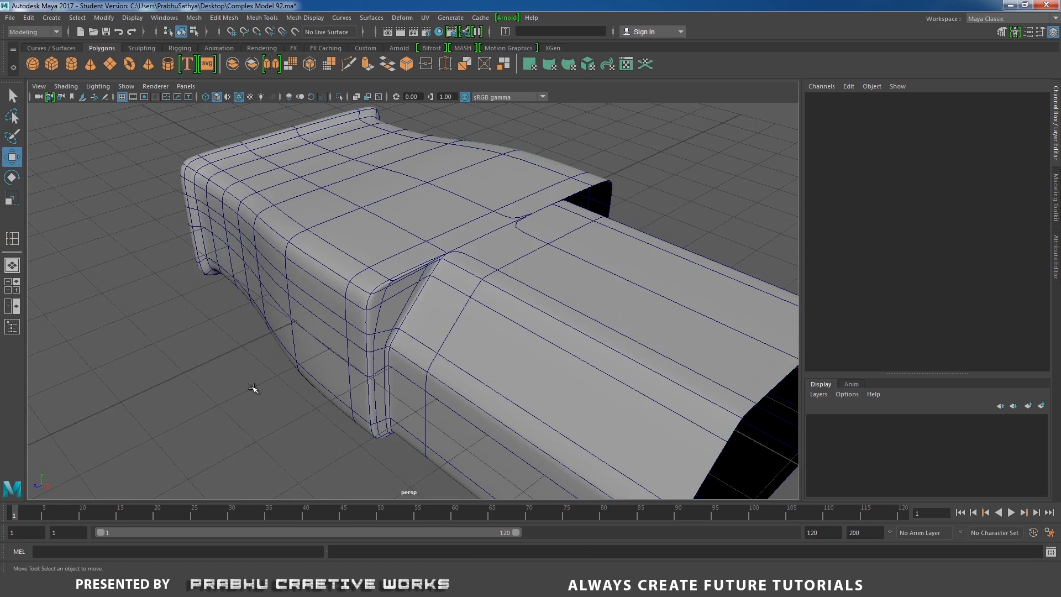
{"action": "left_click_drag", "start_coordinate": [257, 376], "coordinate": [197, 242], "text": "alt"}
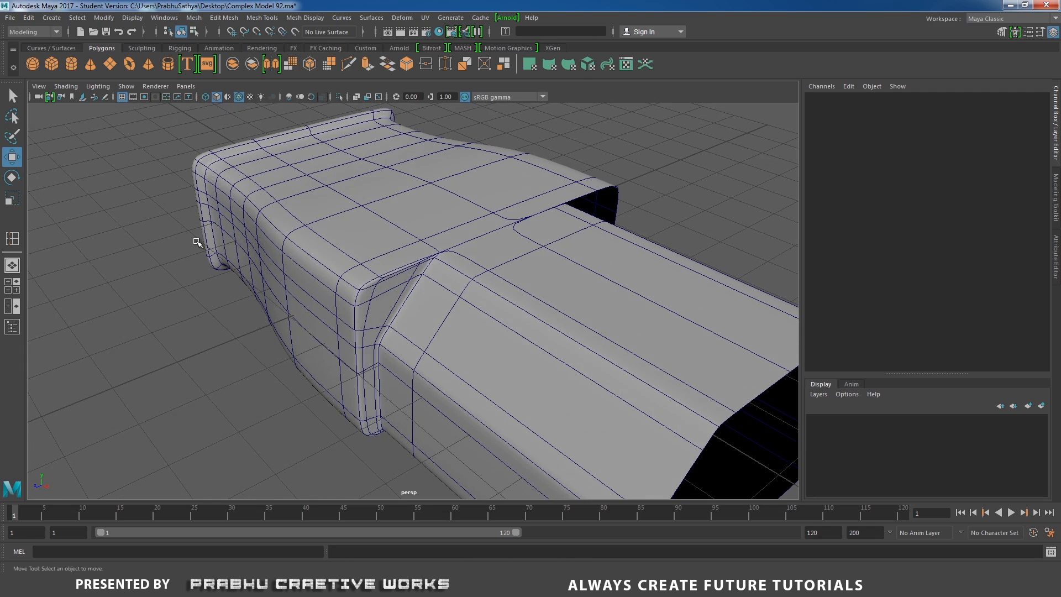
{"action": "left_click", "coordinate": [74, 90]}
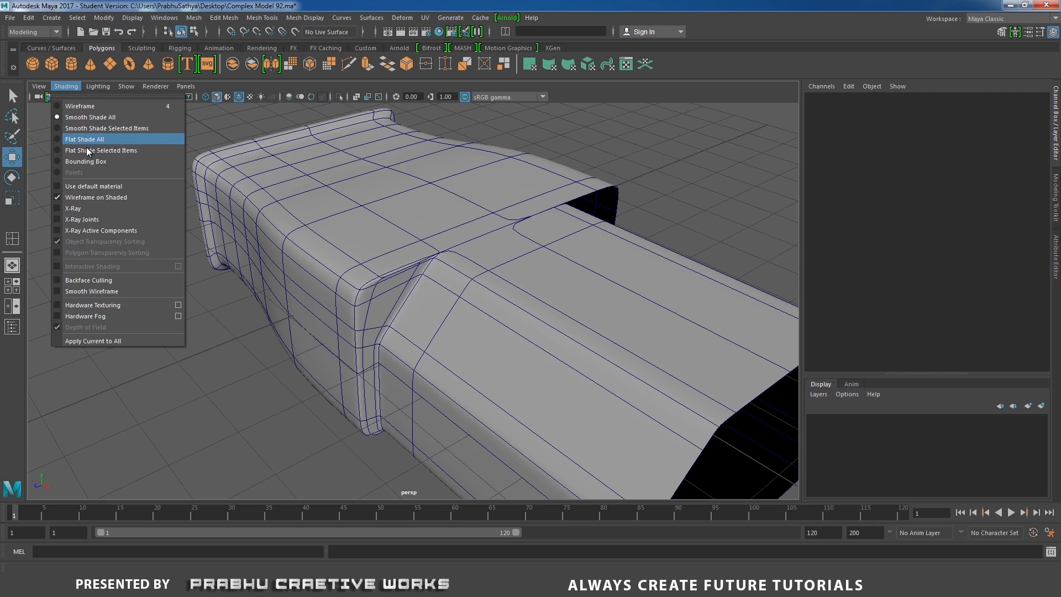
{"action": "left_click", "coordinate": [86, 199]}
Step: Insert a lengthwise edge loop along the connector's underside, close to the bevelled side edge at the junction
{"action": "mouse_move", "coordinate": [332, 297]}
{"action": "left_mouse_down", "text": "alt"}
{"action": "mouse_move", "coordinate": [194, 272]}
{"action": "mouse_move", "coordinate": [129, 296]}
{"action": "mouse_move", "coordinate": [128, 315]}
{"action": "mouse_move", "coordinate": [135, 322]}
{"action": "mouse_move", "coordinate": [161, 277]}
{"action": "mouse_move", "coordinate": [191, 260]}
{"action": "mouse_move", "coordinate": [216, 225]}
{"action": "mouse_move", "coordinate": [215, 204]}
{"action": "mouse_move", "coordinate": [194, 192]}
{"action": "mouse_move", "coordinate": [253, 239]}
{"action": "left_mouse_up", "text": "alt"}
{"action": "left_click", "coordinate": [373, 260]}
{"action": "scroll", "coordinate": [414, 260], "scroll_direction": "up", "scroll_amount": 3}
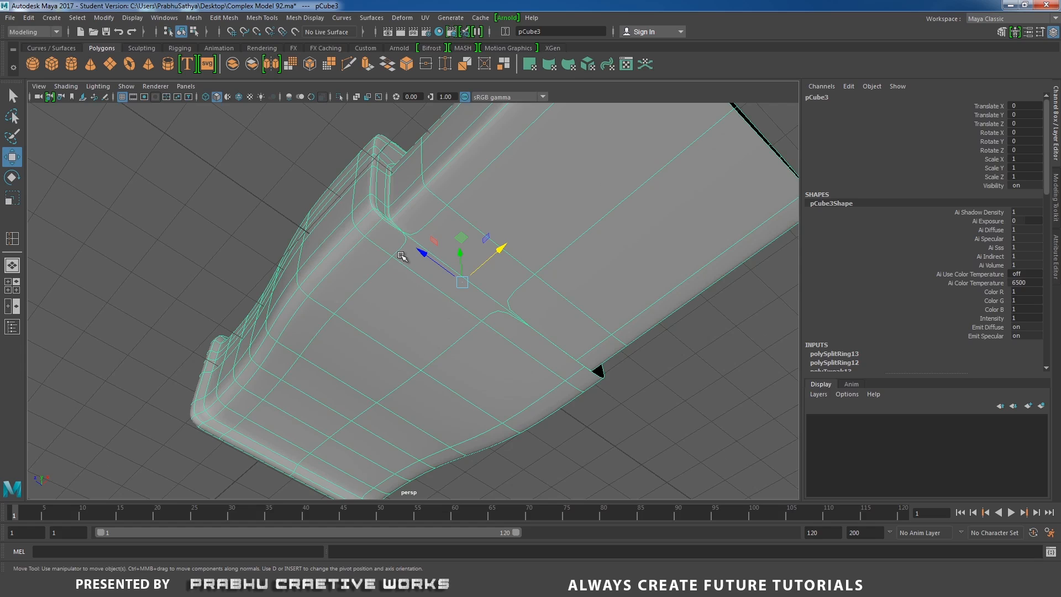
{"action": "scroll", "coordinate": [406, 263], "scroll_direction": "up", "scroll_amount": 4}
{"action": "right_click_drag", "start_coordinate": [410, 228], "coordinate": [403, 218], "text": "shift"}
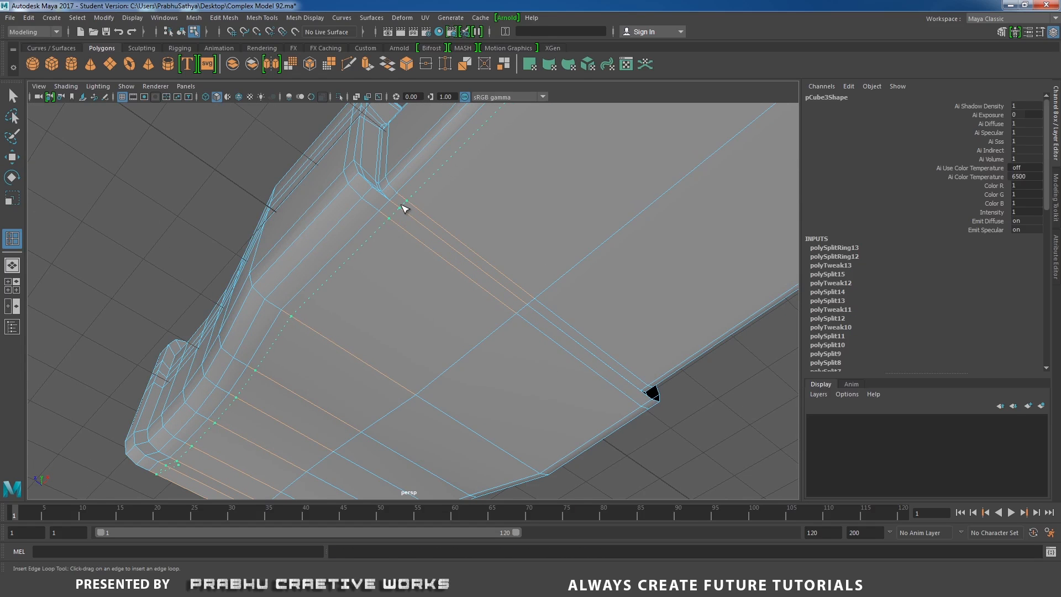
{"action": "left_click", "coordinate": [403, 207]}
{"action": "left_click_drag", "start_coordinate": [398, 204], "coordinate": [420, 257], "text": "alt"}
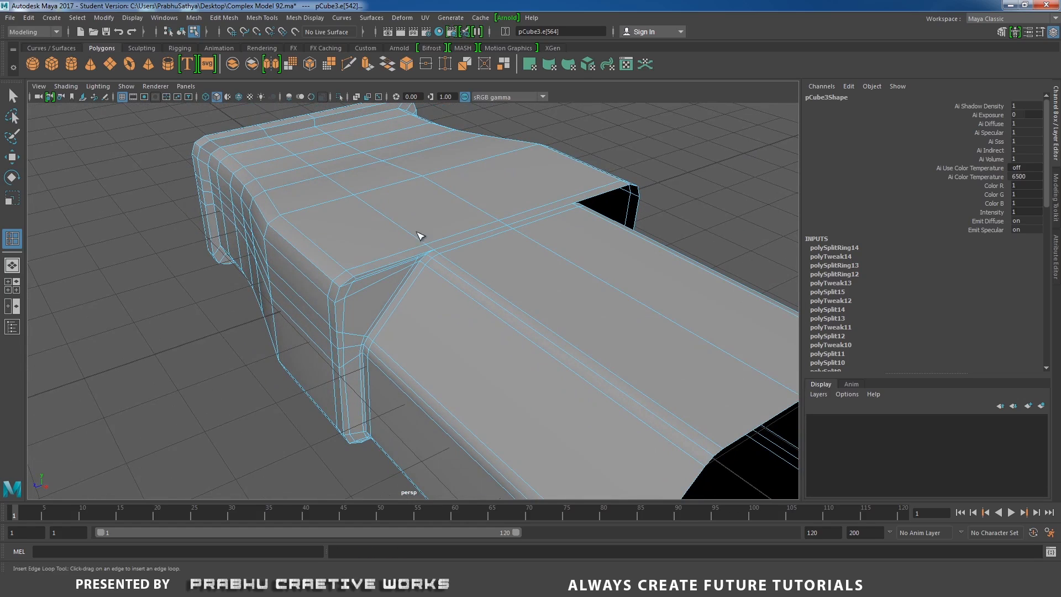
Step: Return the connector to smooth preview and inspect the junction with nothing selected
{"action": "key", "text": "w"}
{"action": "key", "text": "F8"}
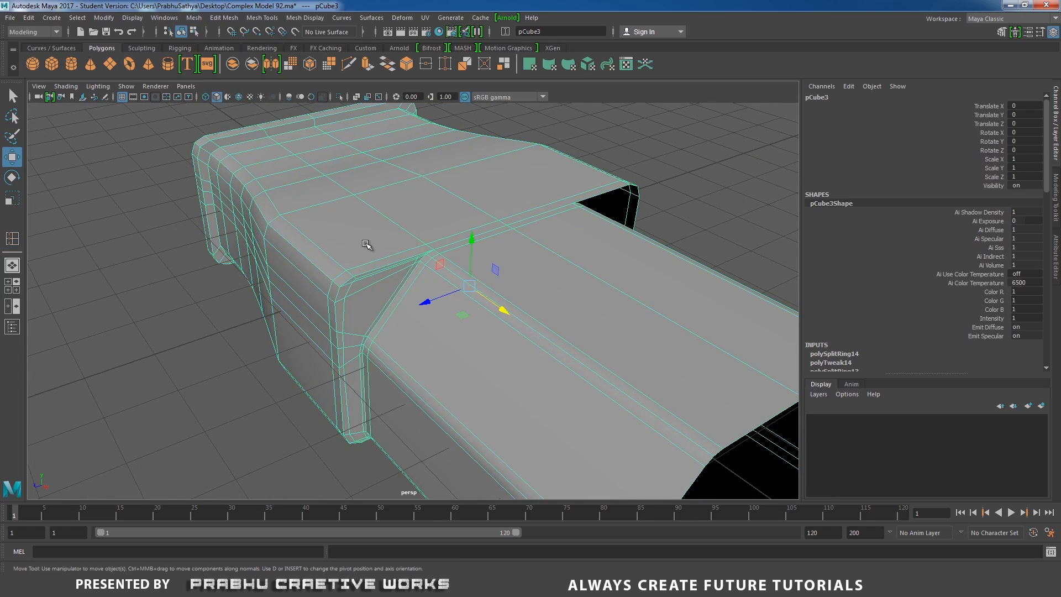
{"action": "key", "text": "3"}
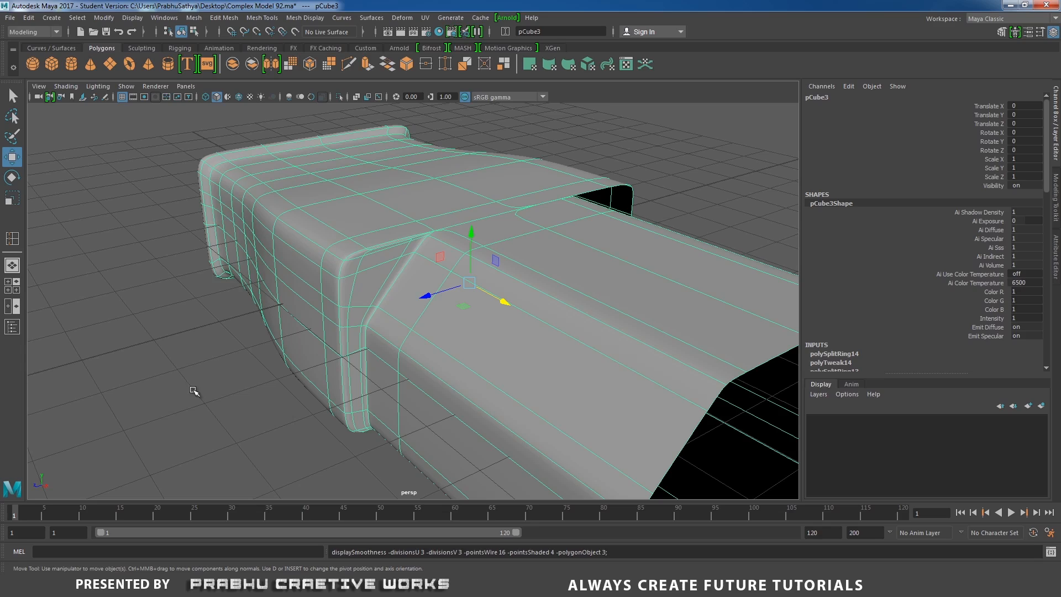
{"action": "left_click", "coordinate": [171, 356]}
{"action": "left_click_drag", "start_coordinate": [218, 360], "coordinate": [307, 351], "text": "alt"}
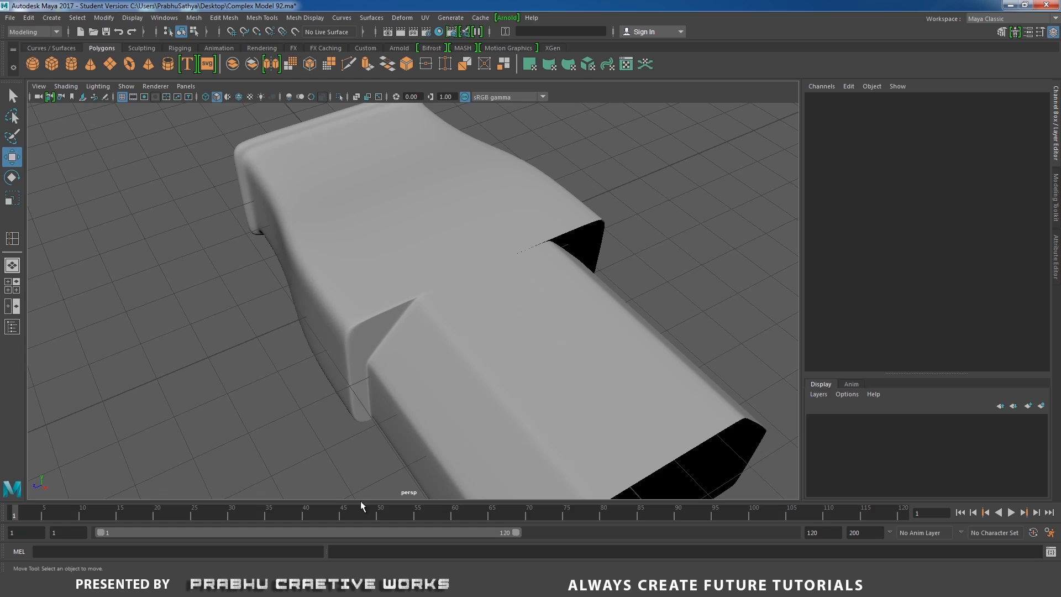
Step: Examine the connector's open socket end from several angles and compare it with the plug reference photo
{"action": "left_click", "coordinate": [464, 584]}
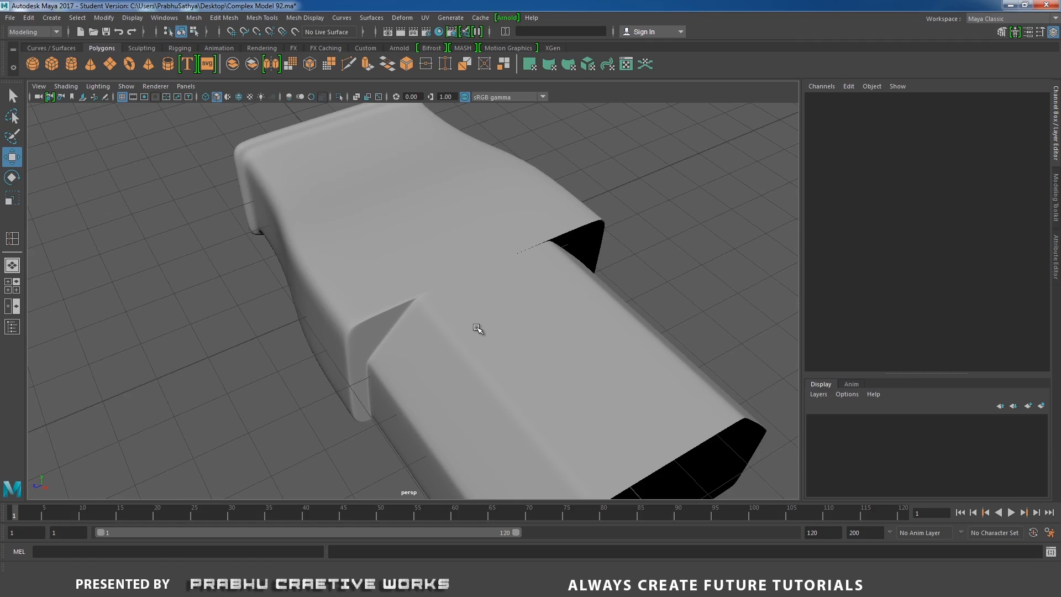
{"action": "left_click_drag", "start_coordinate": [475, 330], "coordinate": [509, 318], "text": "alt"}
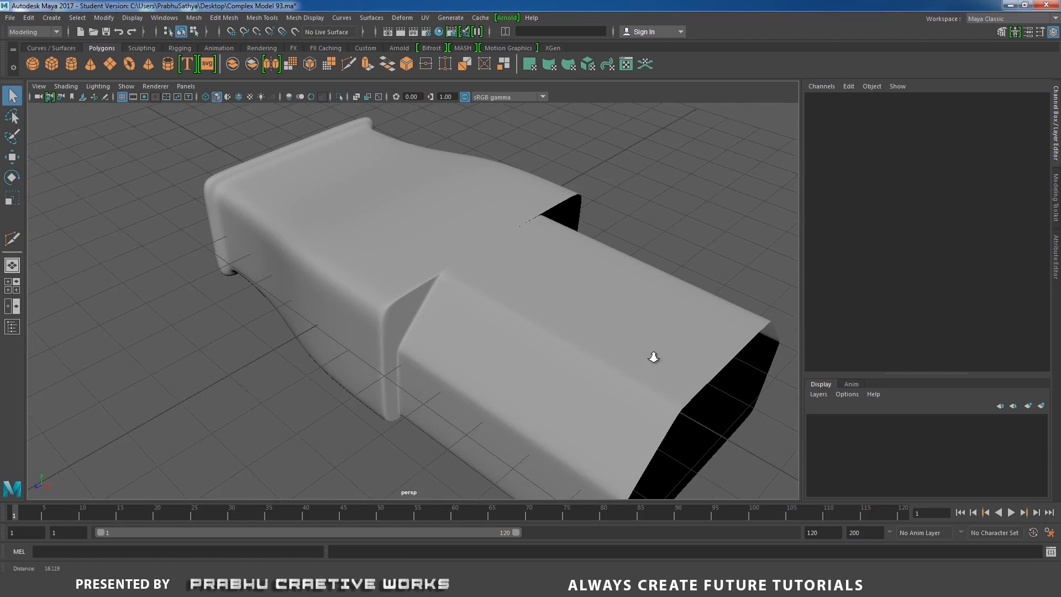
{"action": "left_click_drag", "start_coordinate": [653, 357], "coordinate": [497, 304], "text": "alt"}
{"action": "left_click", "coordinate": [535, 311]}
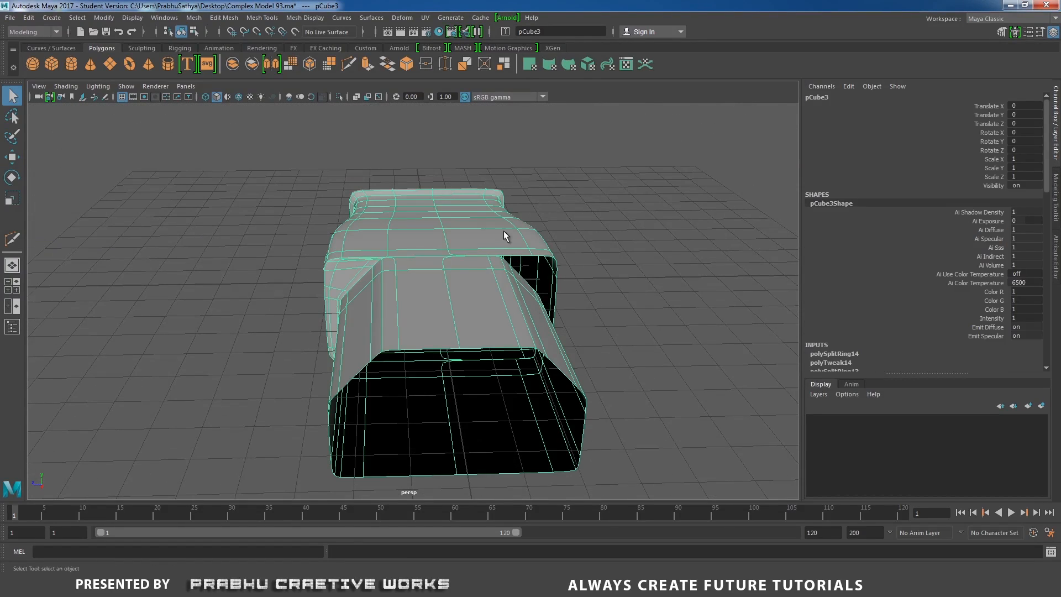
{"action": "left_click_drag", "start_coordinate": [502, 236], "coordinate": [356, 268], "text": "alt"}
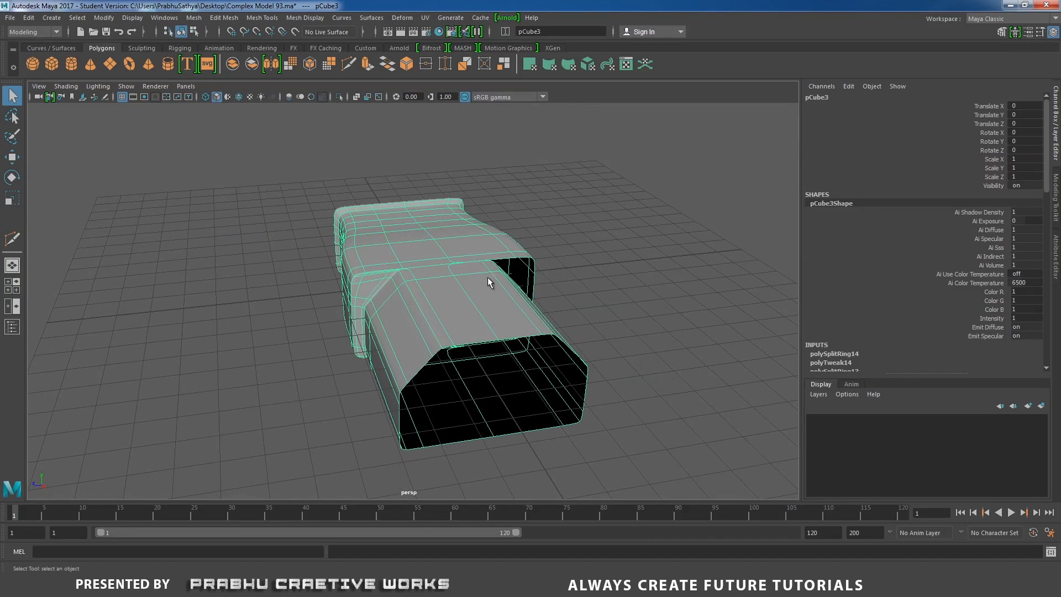
{"action": "left_click_drag", "start_coordinate": [580, 305], "coordinate": [578, 270], "text": "alt"}
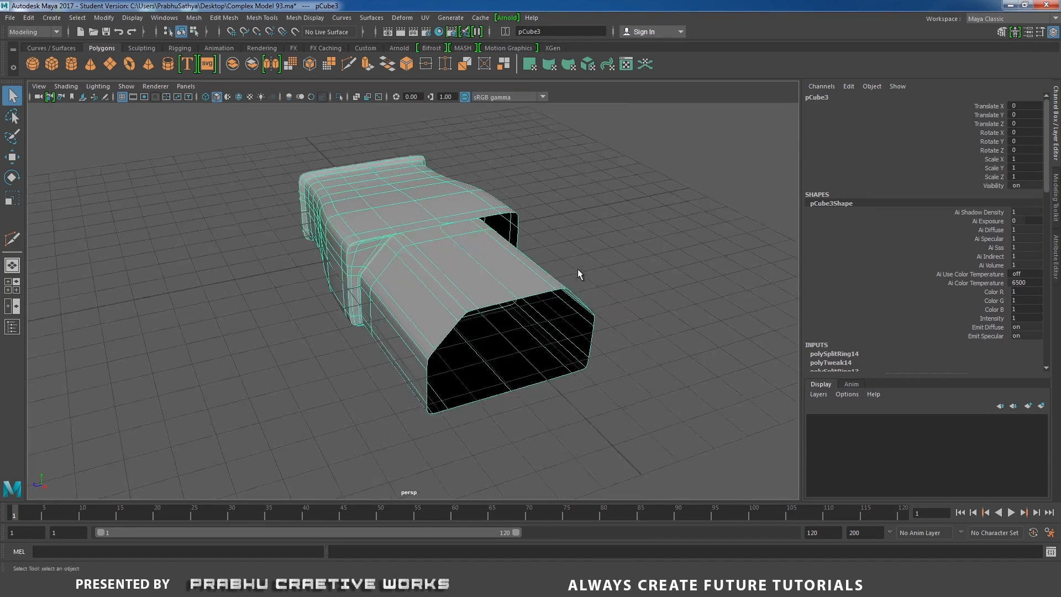
{"action": "key", "text": "alt+Tab"}
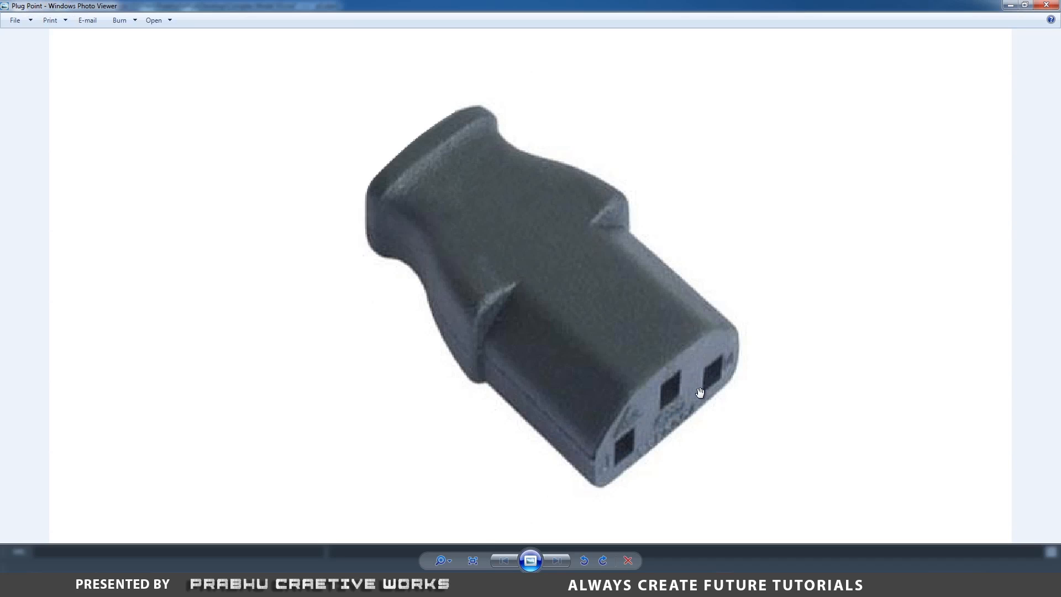
{"action": "left_click", "coordinate": [463, 583]}
{"action": "left_click_drag", "start_coordinate": [500, 382], "coordinate": [538, 382], "text": "alt"}
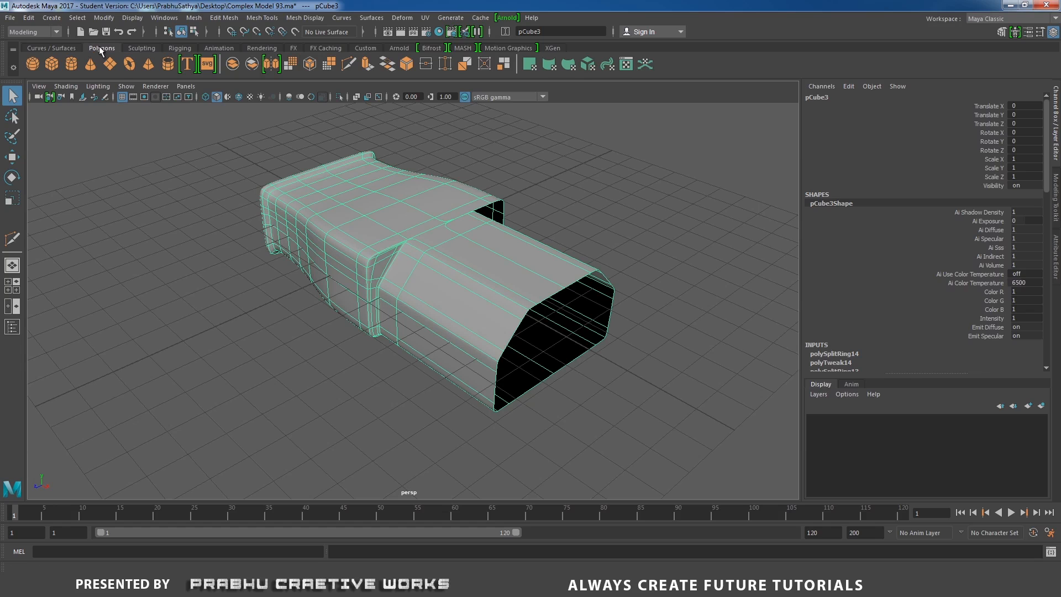
Step: Create a polygon plane, move it to about 7.54 along X at the socket opening, and set its Z rotation to -90
{"action": "left_click", "coordinate": [113, 62]}
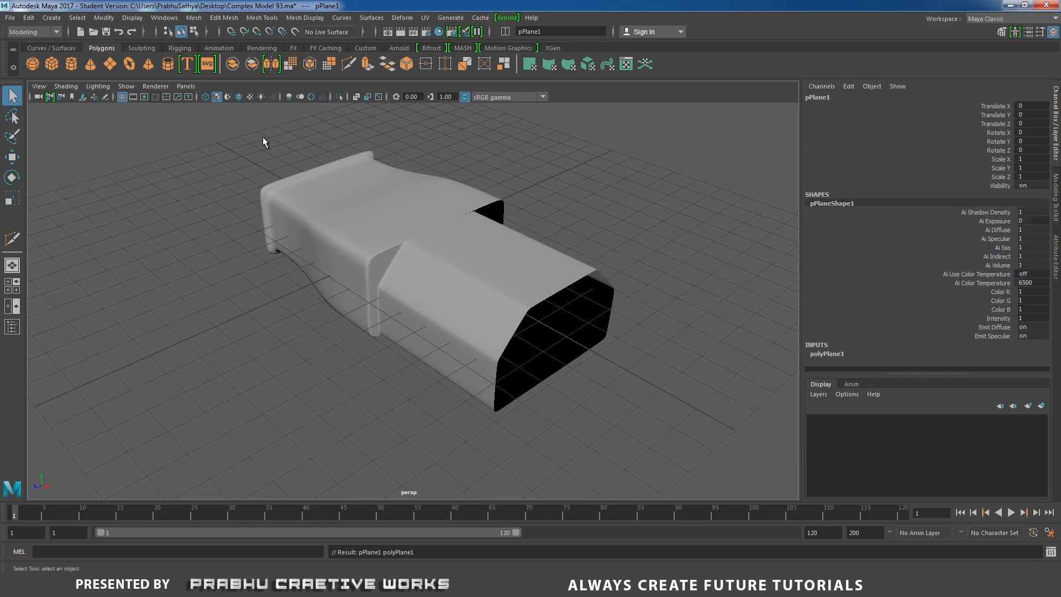
{"action": "key", "text": "w"}
{"action": "left_click_drag", "start_coordinate": [430, 258], "coordinate": [635, 389]}
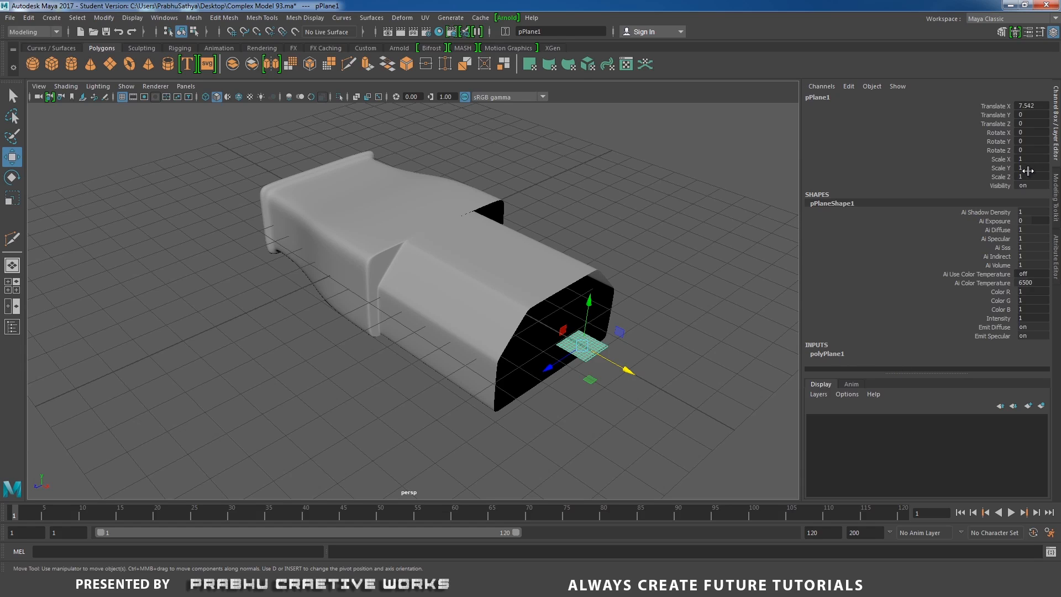
{"action": "double_click", "coordinate": [1025, 148]}
{"action": "type", "text": "-90"}
{"action": "key", "text": "Return"}
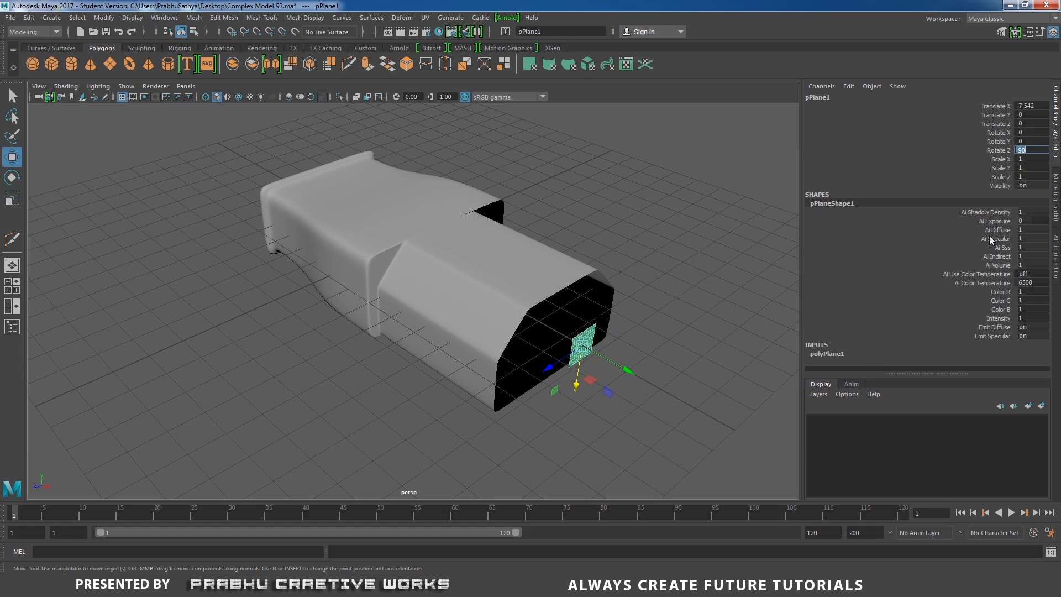
Step: Set the plane's Subdivisions Width and Subdivisions Height to 1, and deselect it
{"action": "left_click", "coordinate": [827, 354]}
{"action": "scroll", "coordinate": [914, 321], "scroll_direction": "down", "scroll_amount": 2}
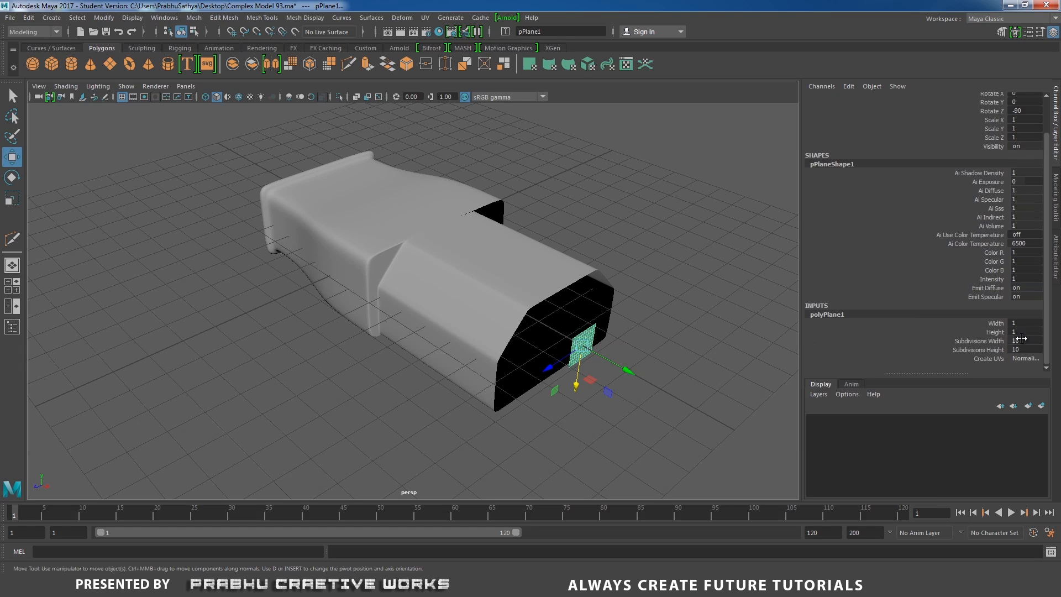
{"action": "left_click_drag", "start_coordinate": [1022, 343], "coordinate": [1031, 349]}
{"action": "type", "text": "1"}
{"action": "key", "text": "Return"}
{"action": "left_click", "coordinate": [688, 343]}
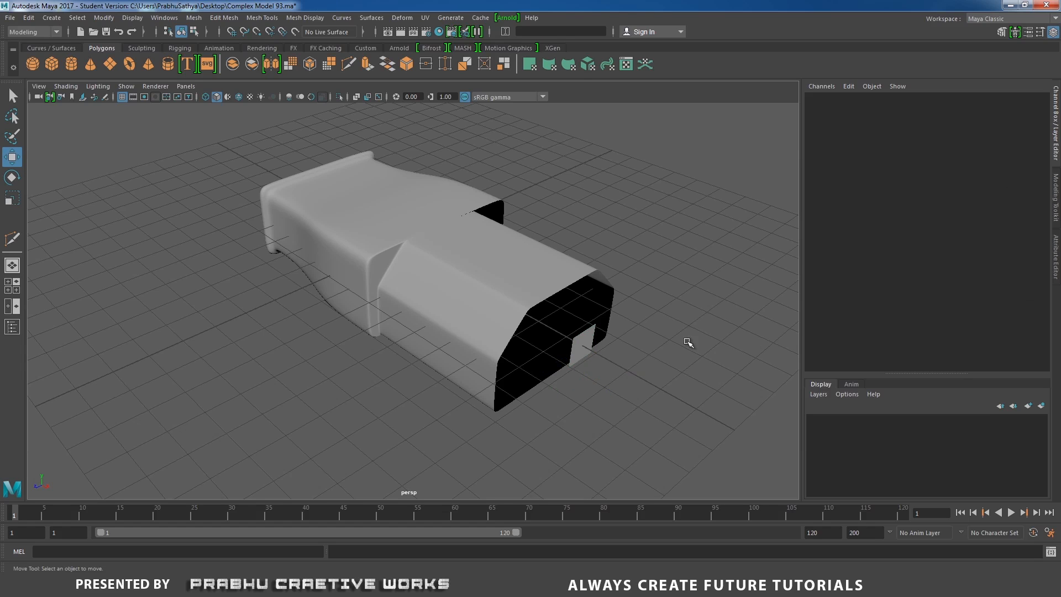
Step: In the wireframe side view, scale the plane to a narrow upright rectangle, about 0.8 in X and 0.49 in Z
{"action": "left_click", "coordinate": [587, 346]}
{"action": "key", "text": "space"}
{"action": "mouse_move", "coordinate": [641, 364]}
{"action": "left_mouse_down"}
{"action": "mouse_move", "coordinate": [649, 368]}
{"action": "mouse_move", "coordinate": [647, 351]}
{"action": "left_mouse_up"}
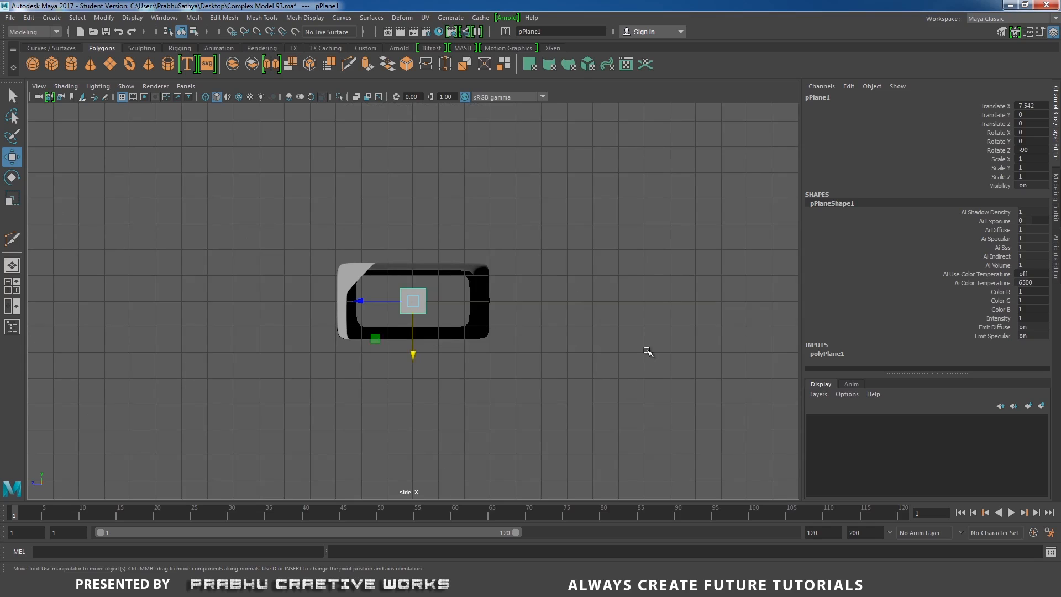
{"action": "scroll", "coordinate": [648, 351], "scroll_direction": "up", "scroll_amount": 5}
{"action": "key", "text": "4"}
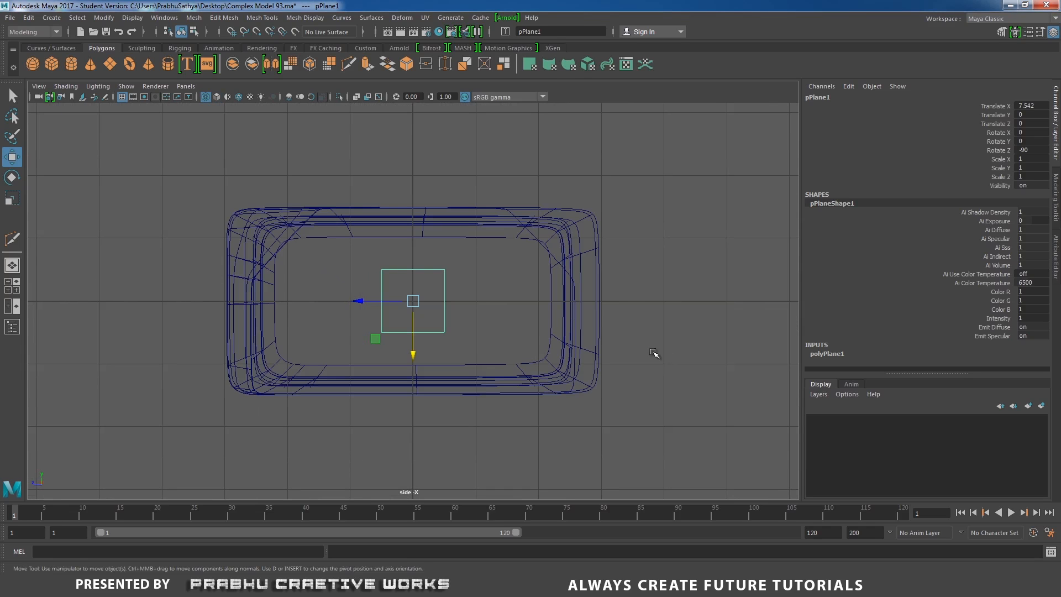
{"action": "scroll", "coordinate": [599, 326], "scroll_direction": "up", "scroll_amount": 1}
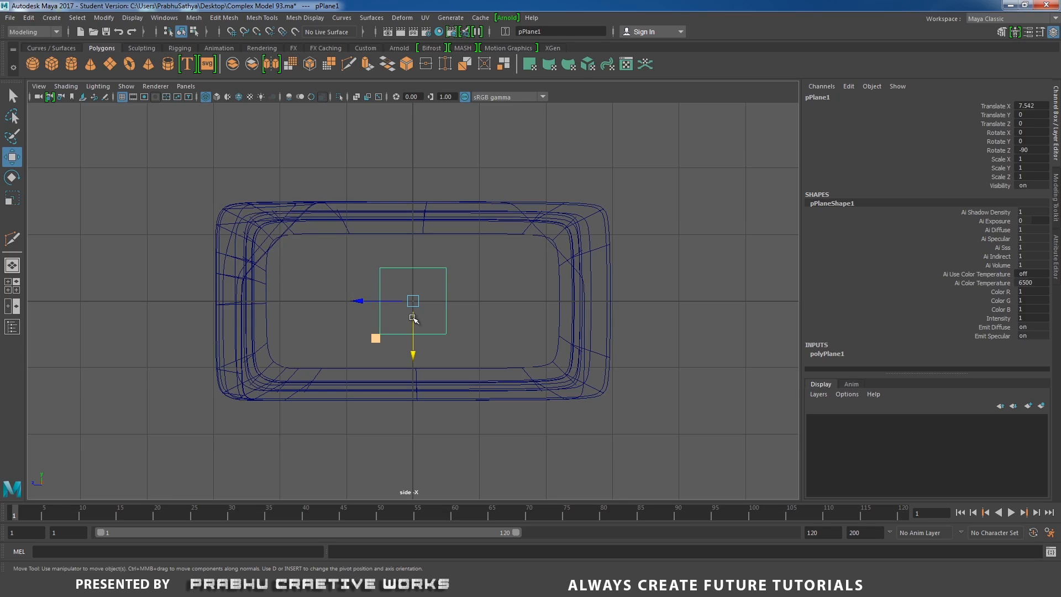
{"action": "key", "text": "r"}
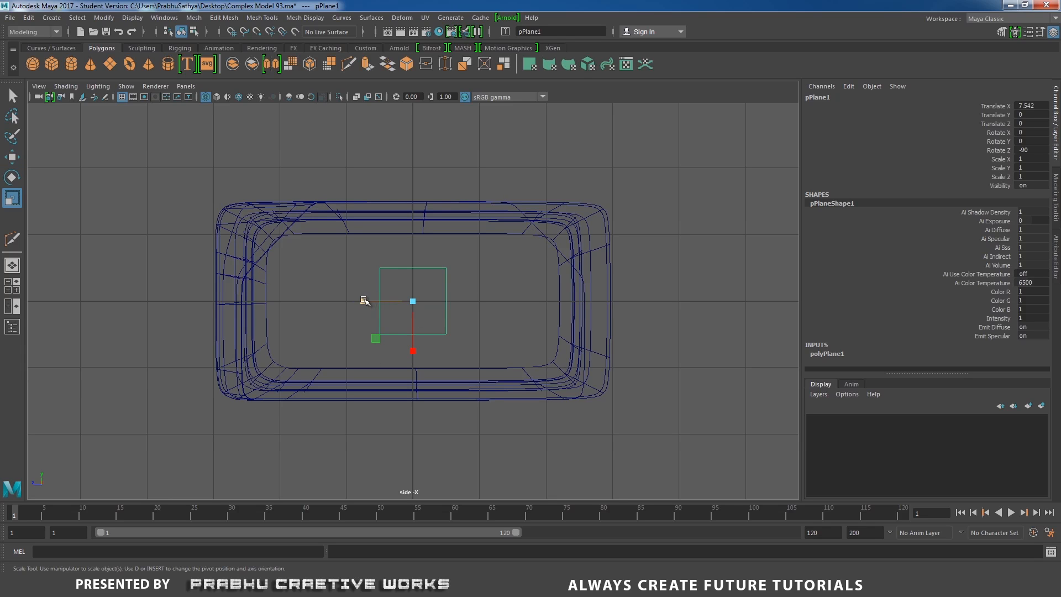
{"action": "left_click_drag", "start_coordinate": [363, 301], "coordinate": [387, 301]}
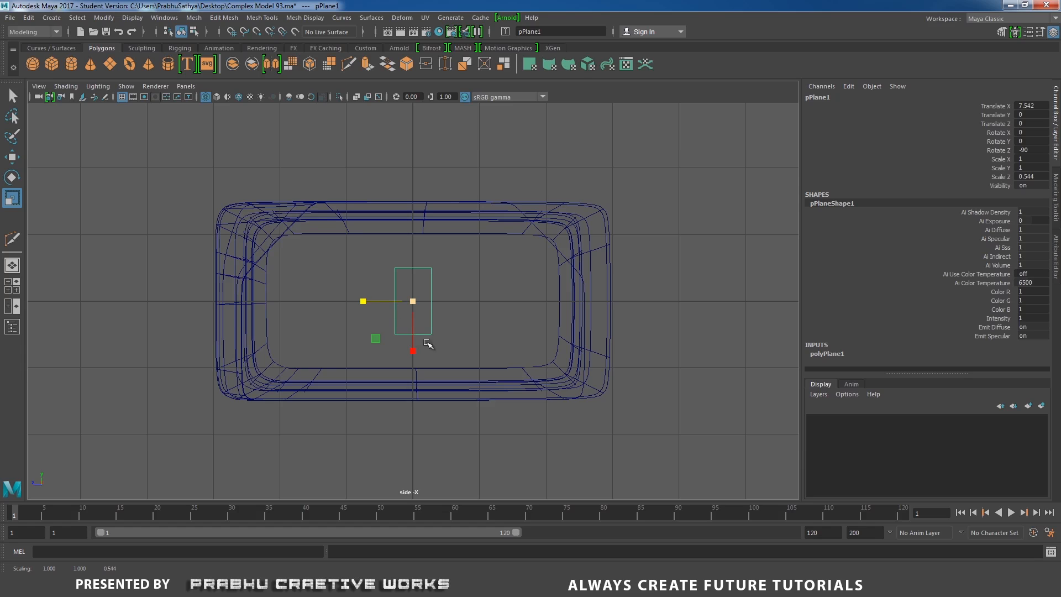
{"action": "left_click_drag", "start_coordinate": [411, 352], "coordinate": [412, 346]}
{"action": "left_click_drag", "start_coordinate": [364, 302], "coordinate": [368, 303]}
{"action": "left_click_drag", "start_coordinate": [411, 348], "coordinate": [410, 346]}
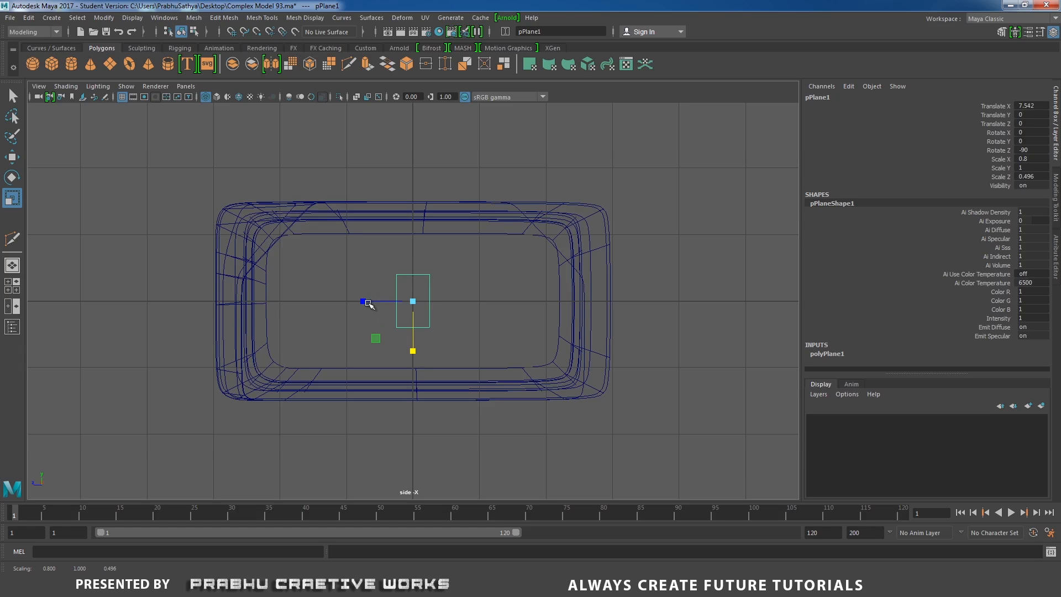
{"action": "left_click_drag", "start_coordinate": [366, 302], "coordinate": [368, 304]}
Step: Check the pin holes in the reference photo, reduce the plane's X scale to about 0.72 and raise it to about 0.74 in Y
{"action": "left_click", "coordinate": [420, 585]}
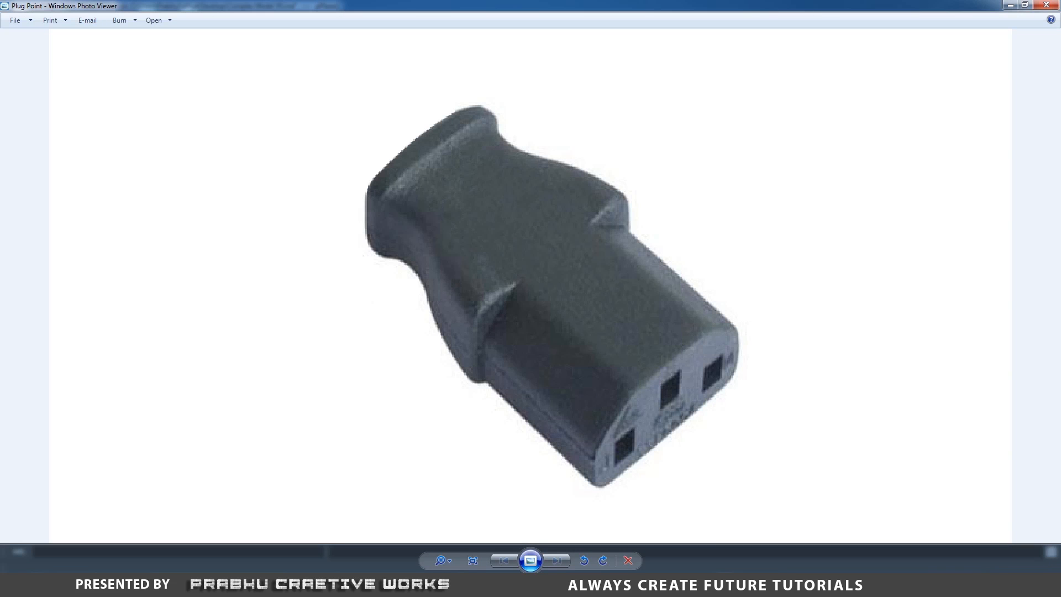
{"action": "left_click", "coordinate": [420, 584]}
{"action": "left_click_drag", "start_coordinate": [364, 303], "coordinate": [361, 302]}
{"action": "left_click_drag", "start_coordinate": [414, 351], "coordinate": [417, 304]}
{"action": "key", "text": "w"}
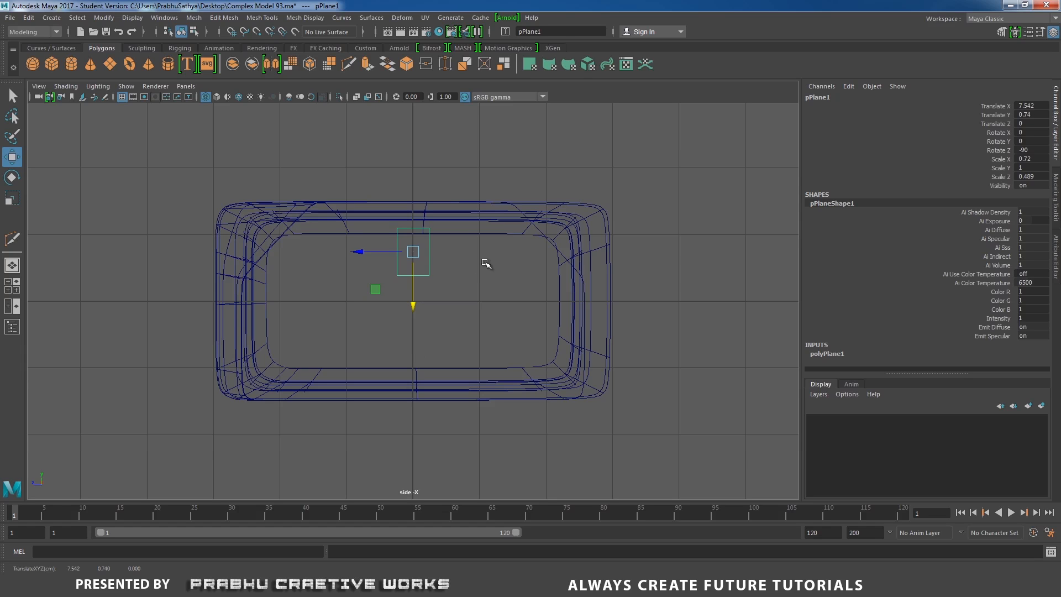
Step: Extrude the plane's face, scale it slightly inward to form a narrow border, and delete the inner face
{"action": "mouse_move", "coordinate": [486, 262]}
{"action": "right_mouse_down"}
{"action": "mouse_move", "coordinate": [486, 290]}
{"action": "mouse_move", "coordinate": [492, 264]}
{"action": "mouse_move", "coordinate": [492, 281]}
{"action": "right_mouse_up"}
{"action": "left_click", "coordinate": [417, 258]}
{"action": "key", "text": "r"}
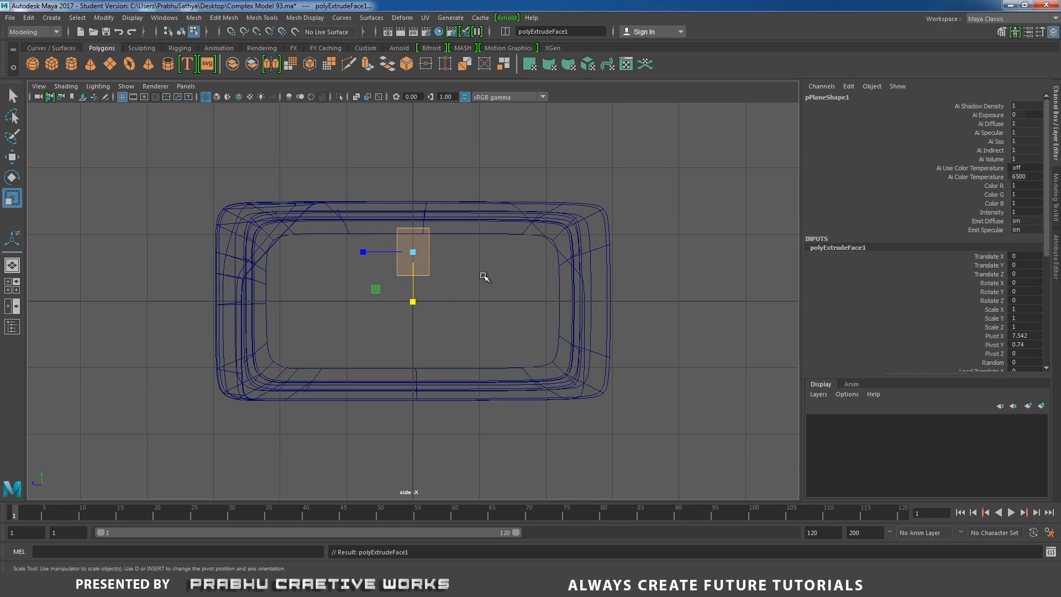
{"action": "left_click_drag", "start_coordinate": [414, 245], "coordinate": [409, 257]}
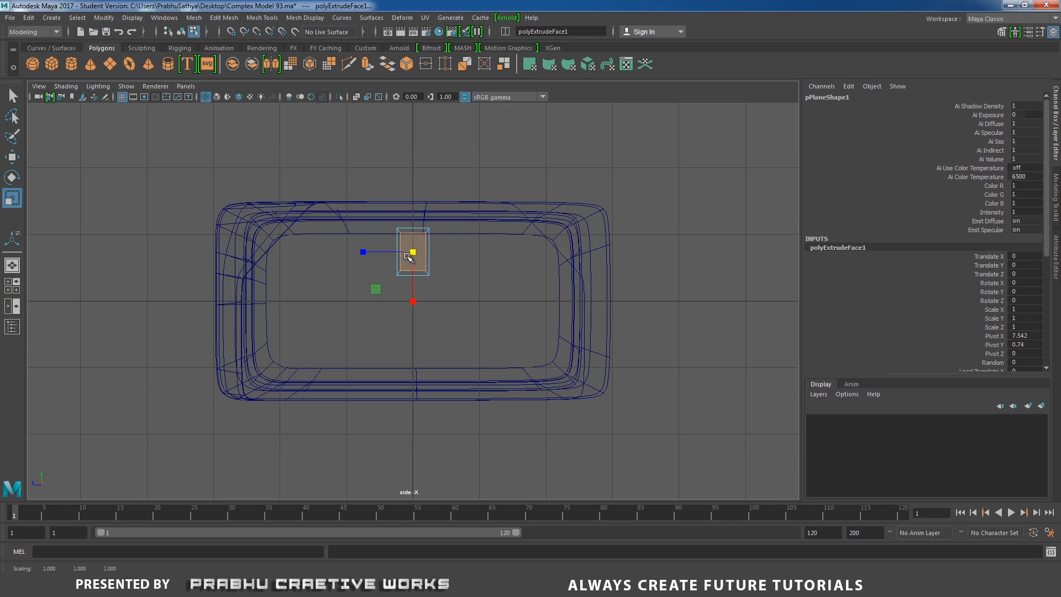
{"action": "key", "text": "Delete"}
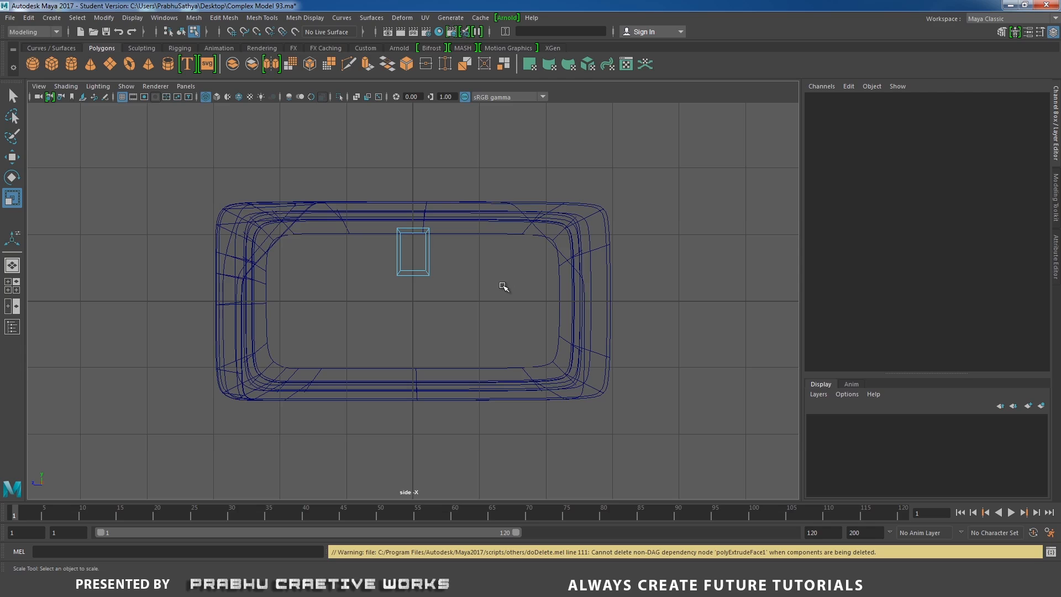
Step: Select the rectangular frame as an object in the shaded perspective view and isolate it close up
{"action": "key", "text": "space"}
{"action": "left_click_drag", "start_coordinate": [502, 285], "coordinate": [426, 283]}
{"action": "right_click_drag", "start_coordinate": [426, 283], "coordinate": [491, 338], "text": "alt"}
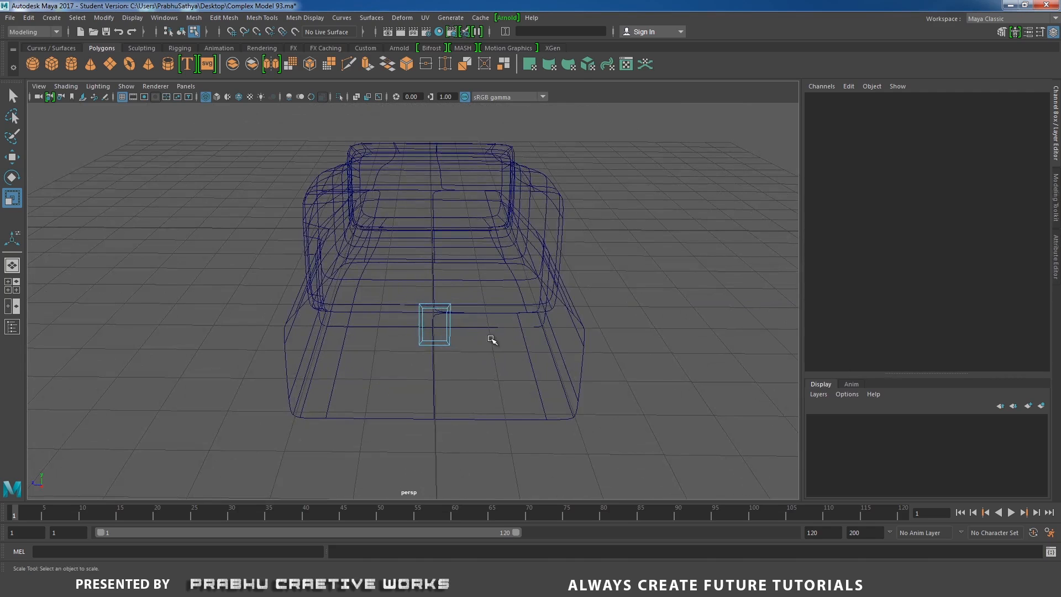
{"action": "key", "text": "5"}
{"action": "left_click_drag", "start_coordinate": [492, 327], "coordinate": [393, 355], "text": "alt"}
{"action": "right_click_drag", "start_coordinate": [342, 266], "coordinate": [358, 307]}
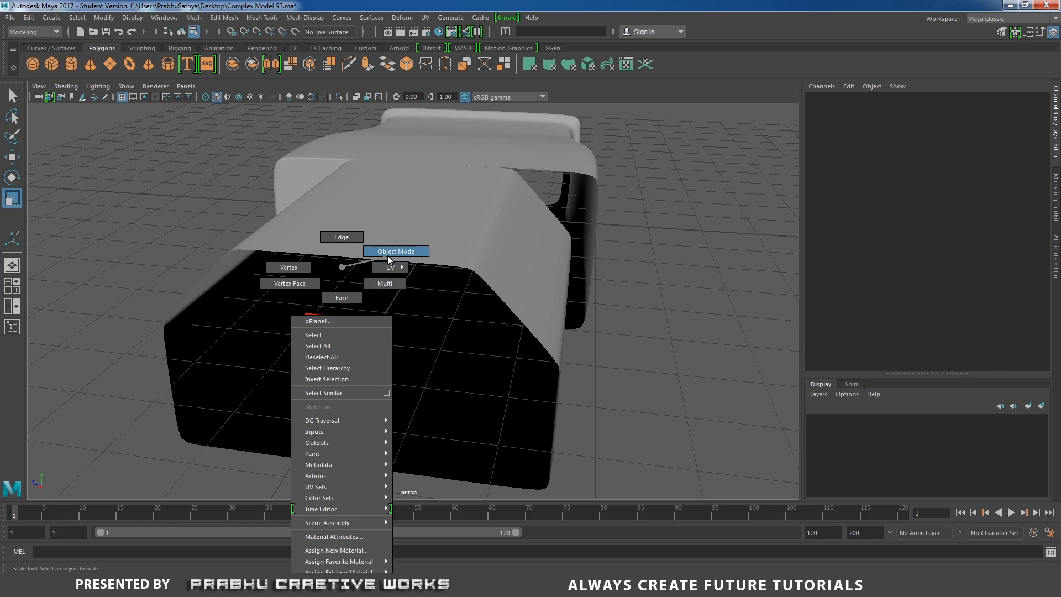
{"action": "right_click_drag", "start_coordinate": [389, 258], "coordinate": [392, 252]}
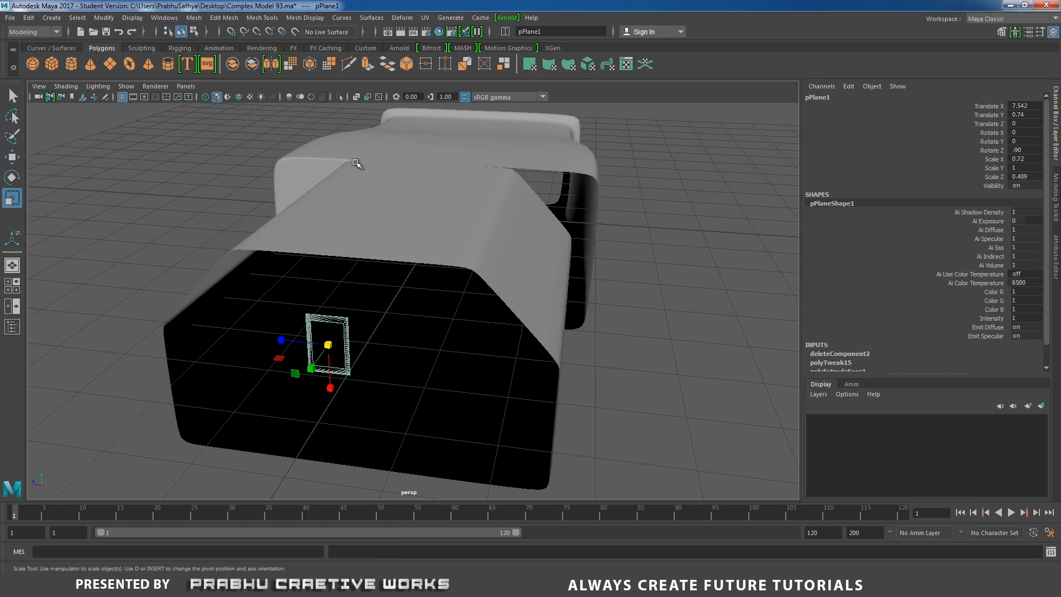
{"action": "left_click", "coordinate": [339, 96]}
{"action": "left_click_drag", "start_coordinate": [434, 228], "coordinate": [540, 305], "text": "alt"}
{"action": "key", "text": "f"}
Step: Delete the leftover full-size face overlapping the frame, return to object mode and end the isolation
{"action": "right_click", "coordinate": [452, 252]}
{"action": "right_click_drag", "start_coordinate": [451, 280], "coordinate": [452, 283]}
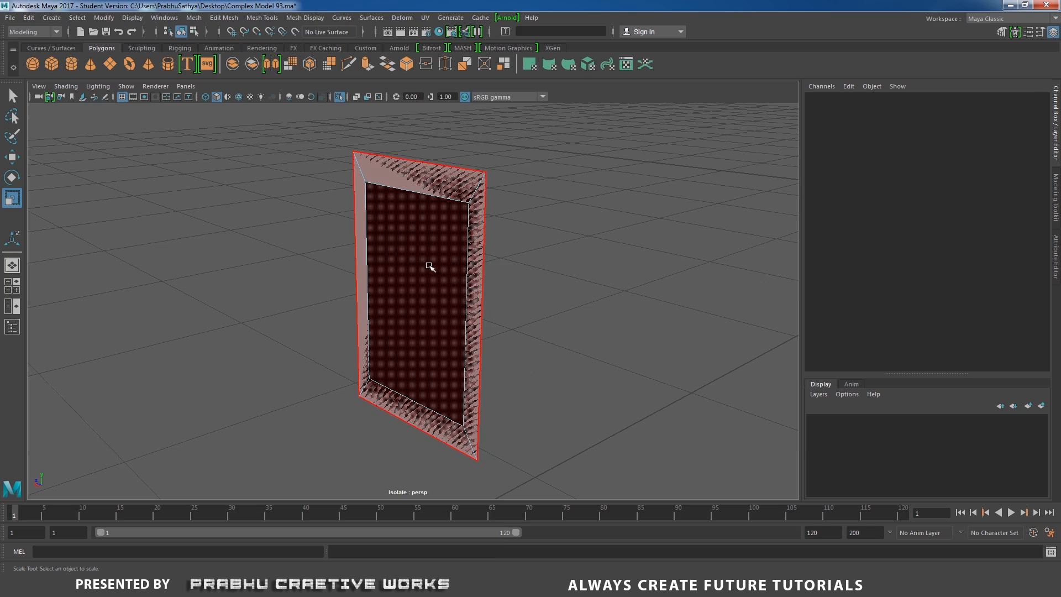
{"action": "left_click", "coordinate": [427, 264]}
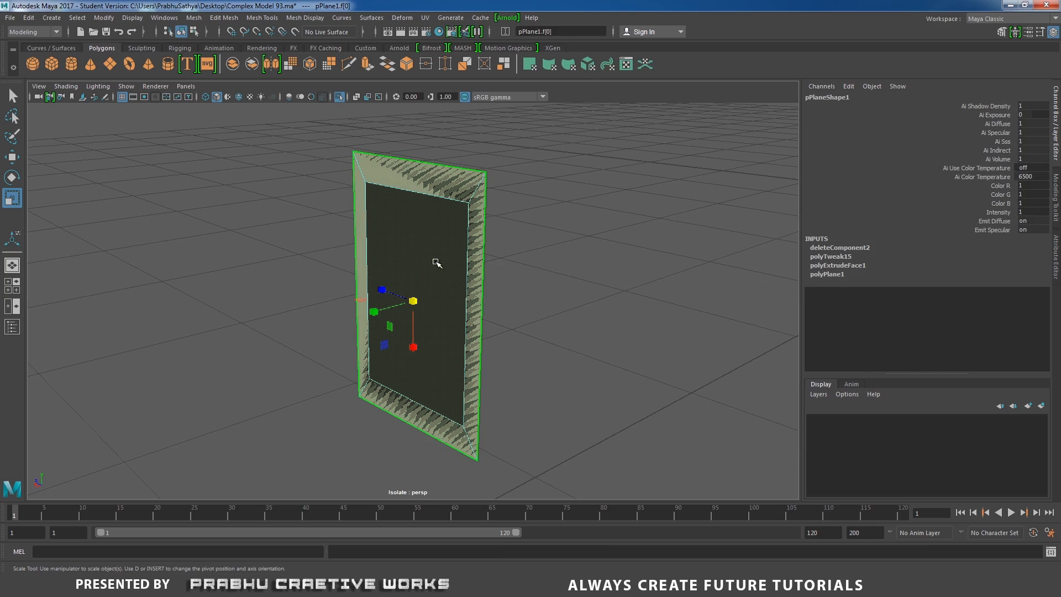
{"action": "key", "text": "Delete"}
{"action": "mouse_move", "coordinate": [554, 292]}
{"action": "left_mouse_down", "text": "alt"}
{"action": "mouse_move", "coordinate": [365, 314]}
{"action": "mouse_move", "coordinate": [466, 326]}
{"action": "mouse_move", "coordinate": [597, 315]}
{"action": "left_mouse_up", "text": "alt"}
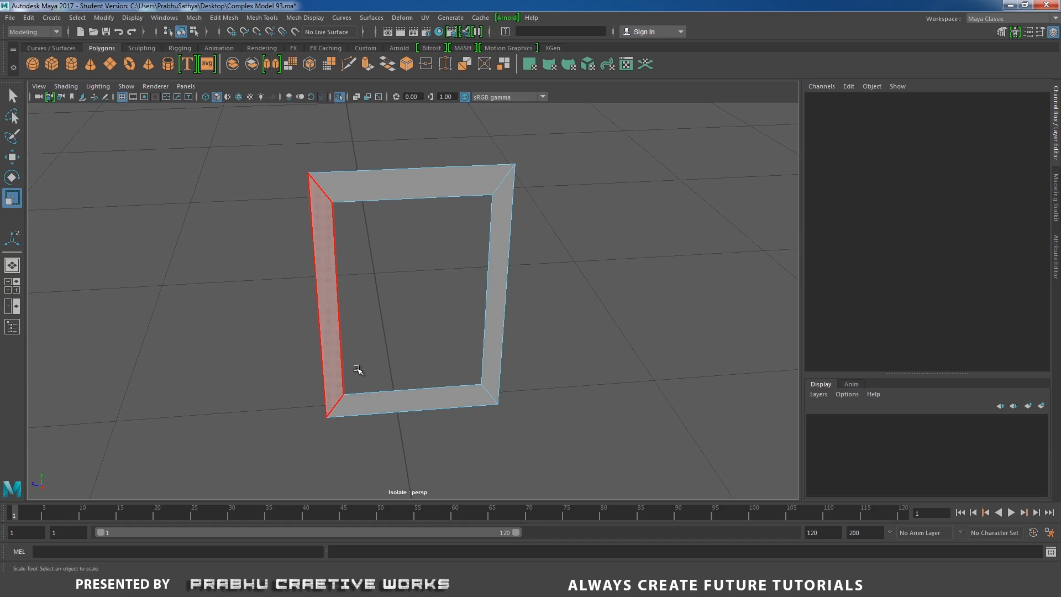
{"action": "right_click_drag", "start_coordinate": [469, 185], "coordinate": [527, 164]}
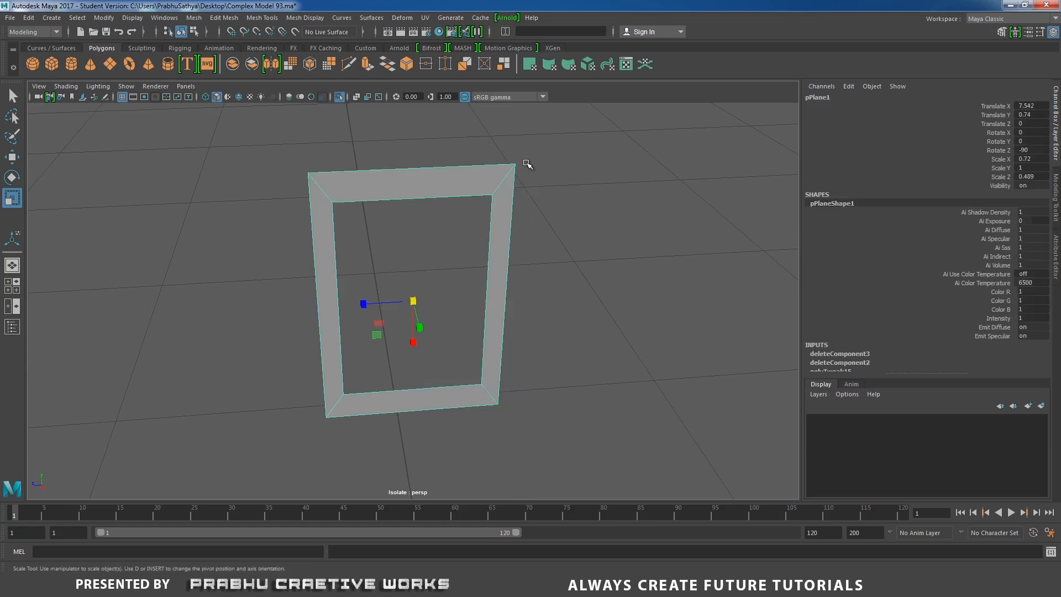
{"action": "left_click", "coordinate": [340, 97]}
Step: Select the diagonal edges at the rectangular frame's four corners in the side view and bevel them
{"action": "scroll", "coordinate": [475, 230], "scroll_direction": "down", "scroll_amount": 3}
{"action": "key", "text": "space"}
{"action": "left_click_drag", "start_coordinate": [472, 230], "coordinate": [514, 234]}
{"action": "right_click_drag", "start_coordinate": [452, 256], "coordinate": [497, 259], "text": "alt"}
{"action": "middle_click_drag", "start_coordinate": [403, 208], "coordinate": [403, 272], "text": "alt"}
{"action": "right_click_drag", "start_coordinate": [450, 332], "coordinate": [486, 346], "text": "alt"}
{"action": "left_click", "coordinate": [376, 191]}
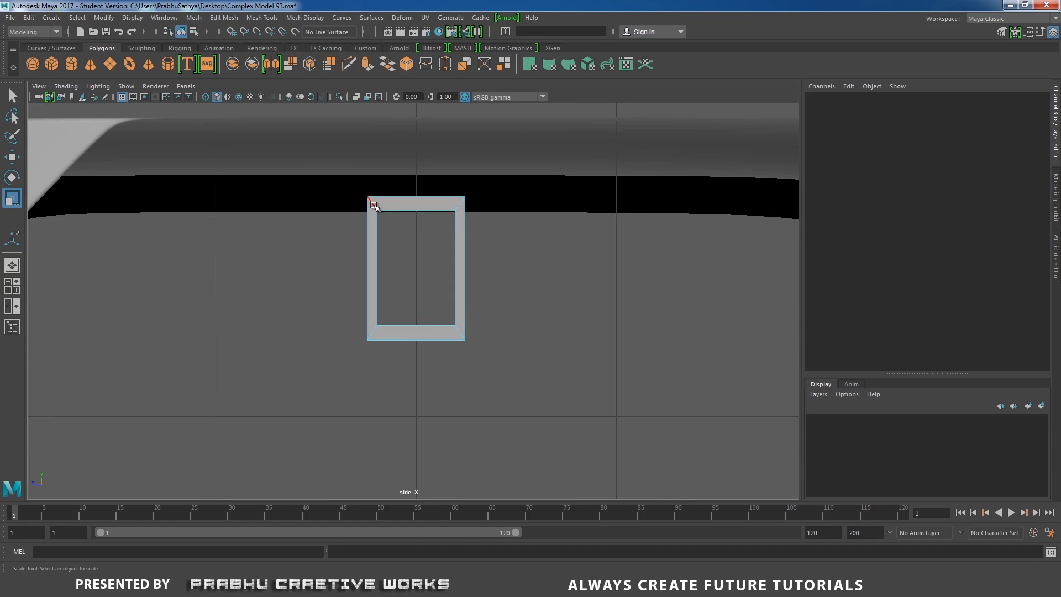
{"action": "left_click", "coordinate": [374, 206]}
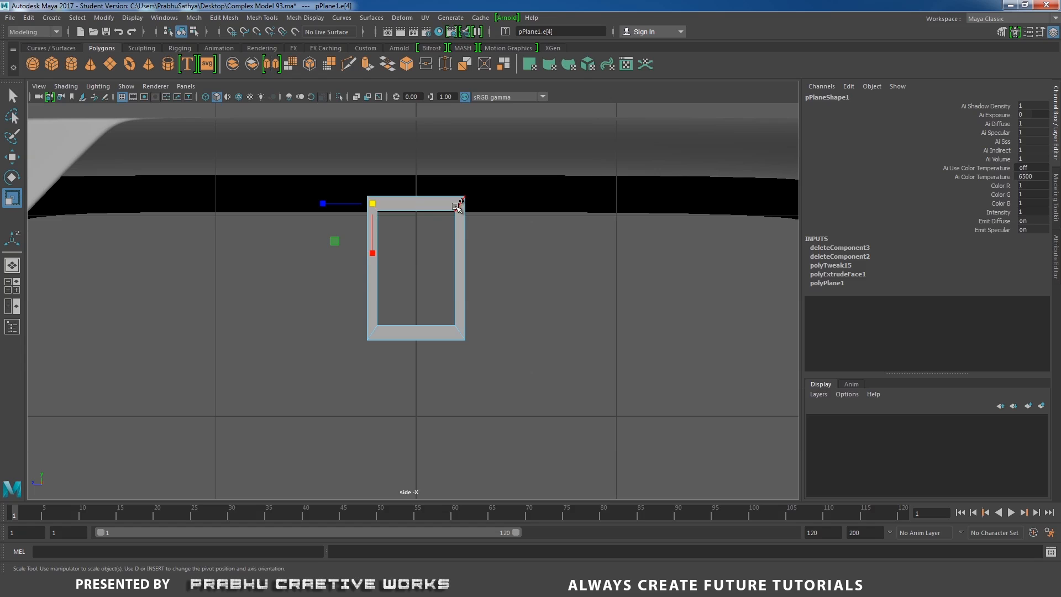
{"action": "left_click", "coordinate": [459, 202], "text": "shift"}
{"action": "left_click", "coordinate": [367, 332], "text": "shift"}
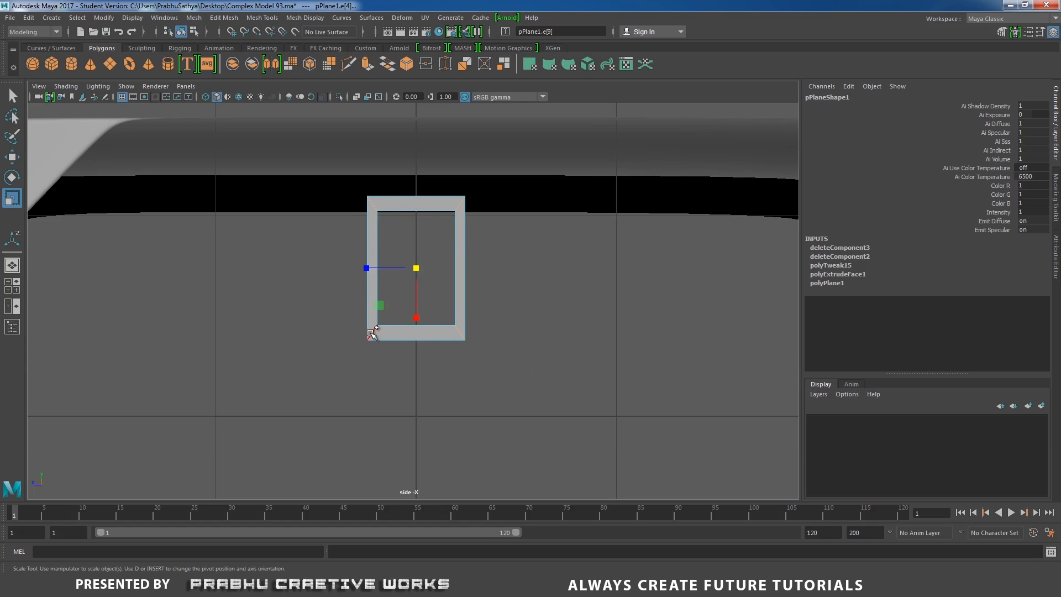
{"action": "right_click_drag", "start_coordinate": [426, 341], "coordinate": [481, 345], "text": "shift"}
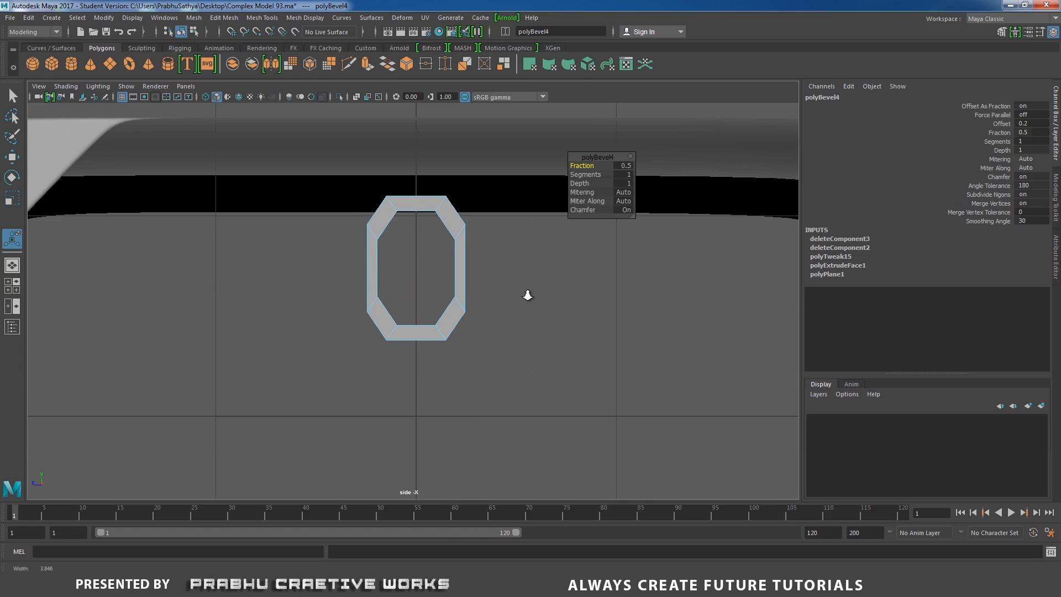
Step: Set the corner bevel's fraction to 0.05 and its segments to 2
{"action": "left_click", "coordinate": [624, 167]}
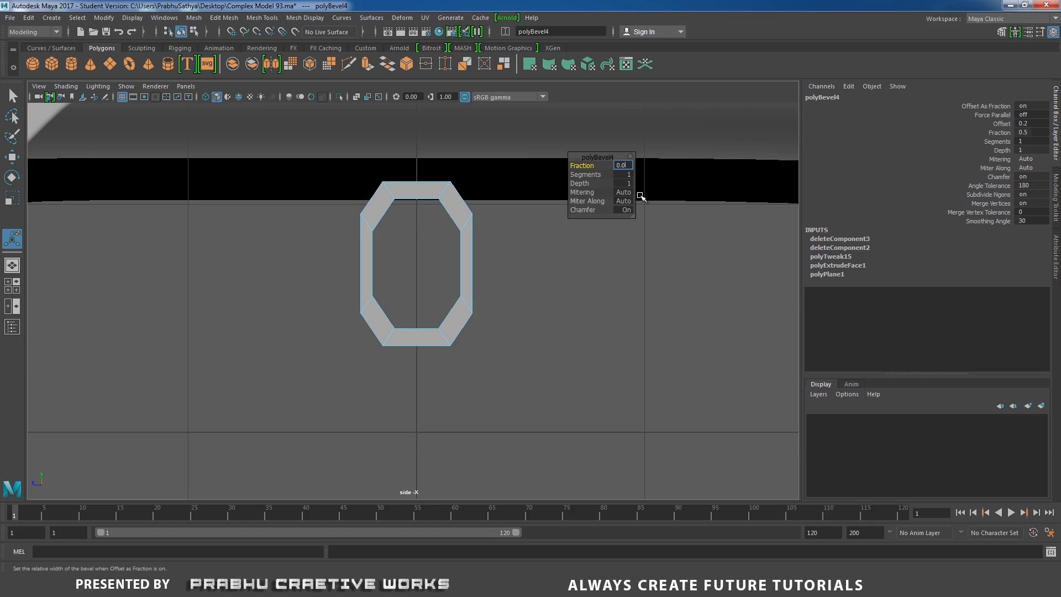
{"action": "type", "text": "0.05"}
{"action": "key", "text": "Return"}
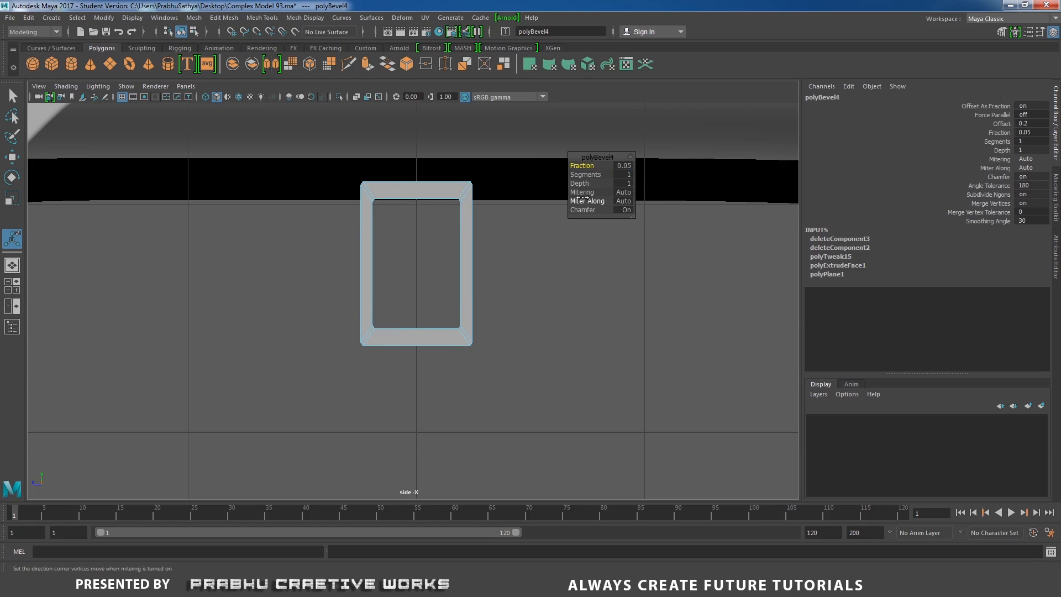
{"action": "scroll", "coordinate": [457, 219], "scroll_direction": "up", "scroll_amount": 1}
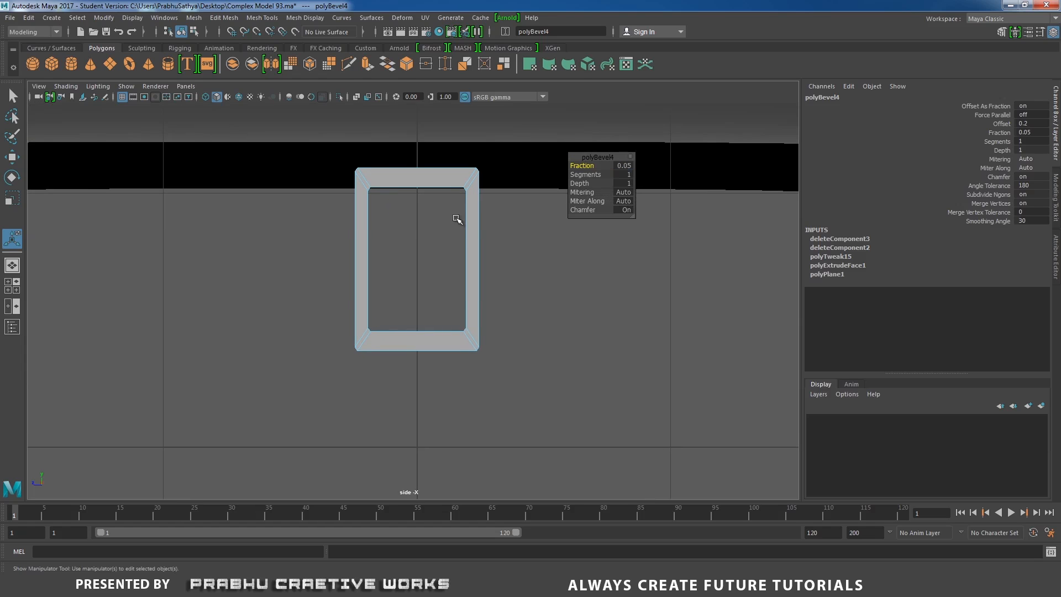
{"action": "left_click", "coordinate": [624, 174]}
{"action": "key", "text": "Return"}
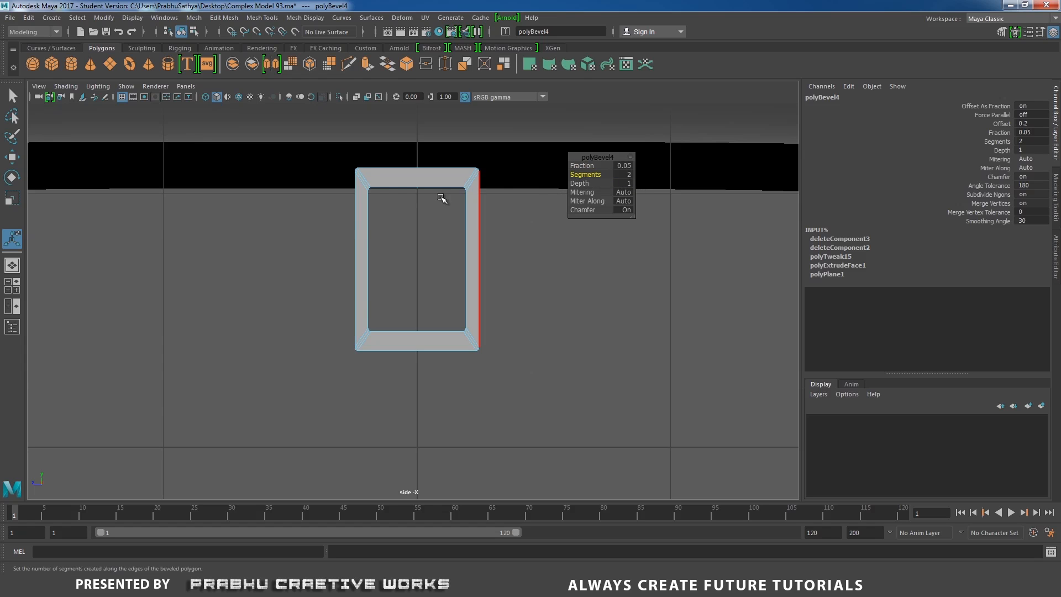
Step: Extrude the frame's outer border edges and scale them outward by about 1.11 in both width and height
{"action": "scroll", "coordinate": [432, 222], "scroll_direction": "up", "scroll_amount": 2}
{"action": "scroll", "coordinate": [432, 222], "scroll_direction": "up", "scroll_amount": 1}
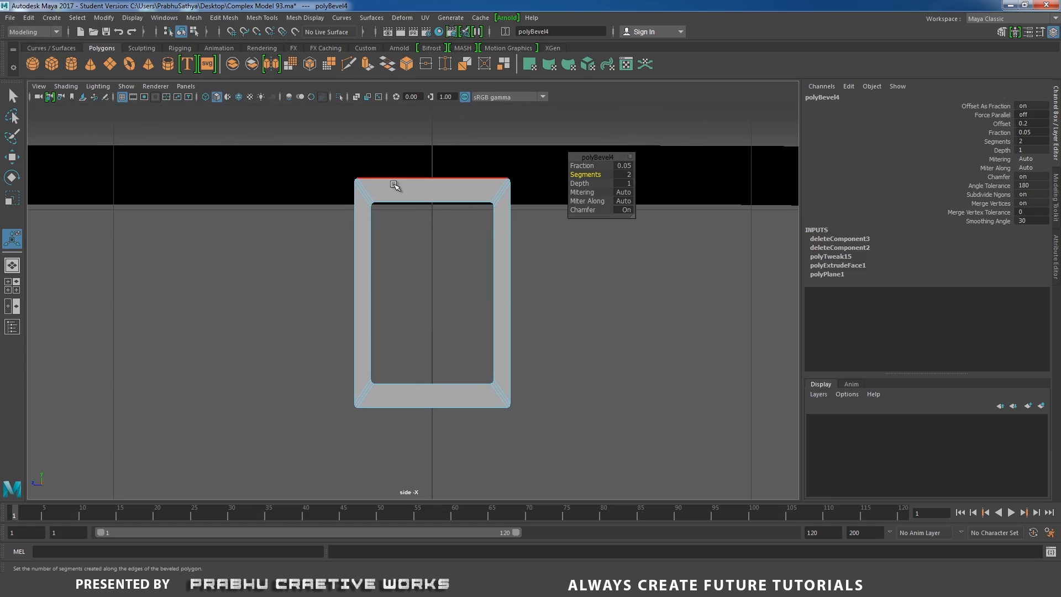
{"action": "double_click", "coordinate": [391, 181]}
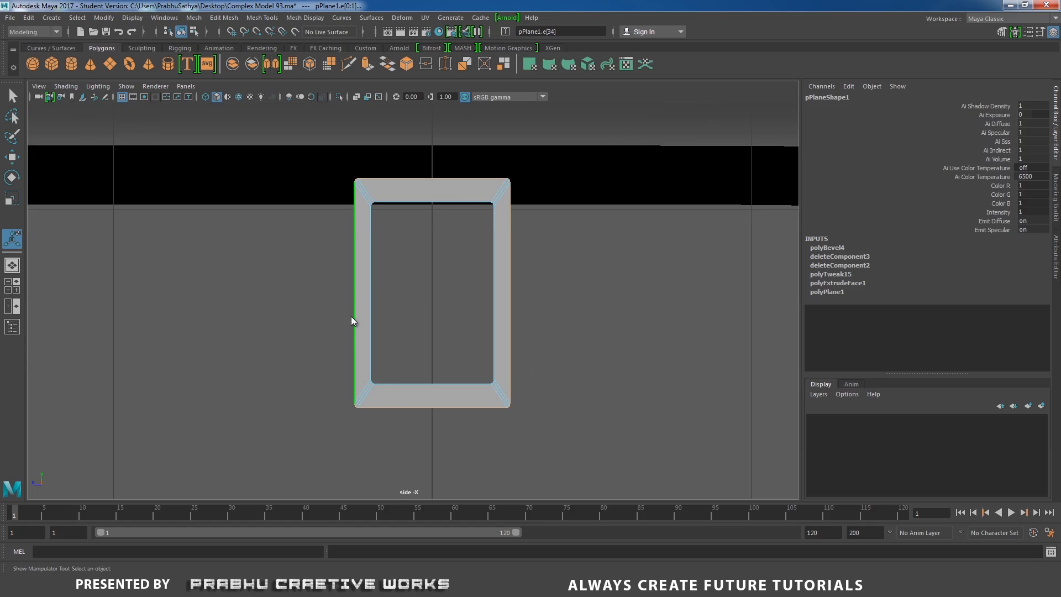
{"action": "right_click_drag", "start_coordinate": [350, 316], "coordinate": [398, 321], "text": "shift"}
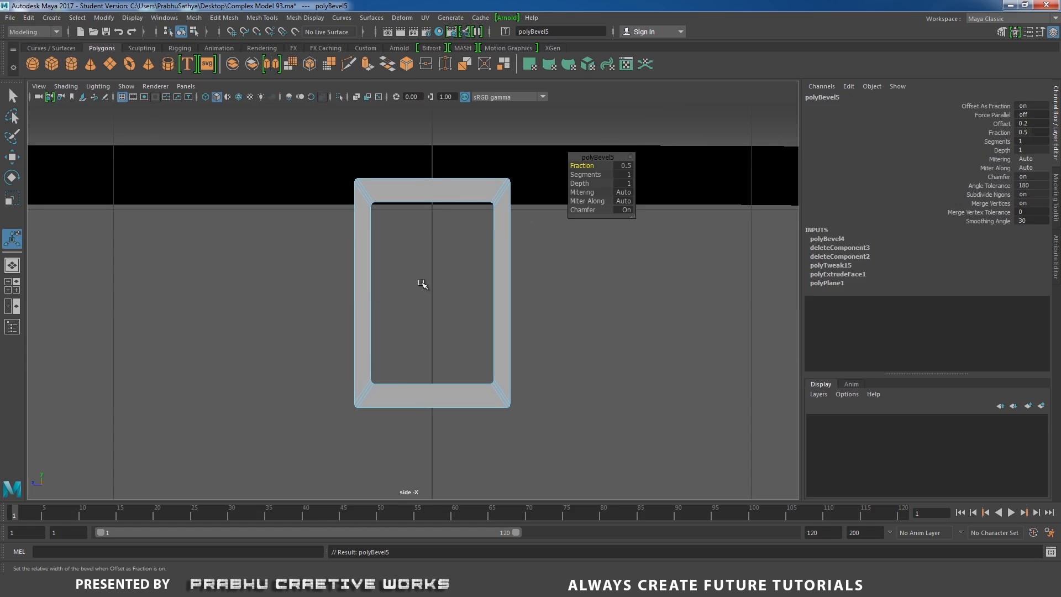
{"action": "key", "text": "ctrl+z"}
{"action": "right_click_drag", "start_coordinate": [419, 278], "coordinate": [416, 308], "text": "shift"}
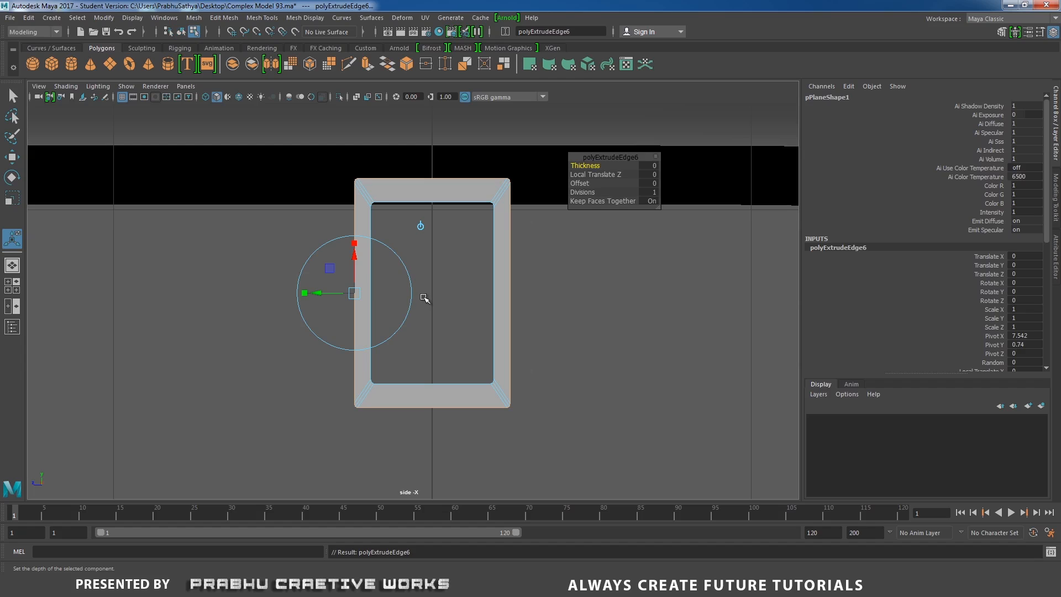
{"action": "key", "text": "r"}
{"action": "left_click_drag", "start_coordinate": [383, 292], "coordinate": [379, 296]}
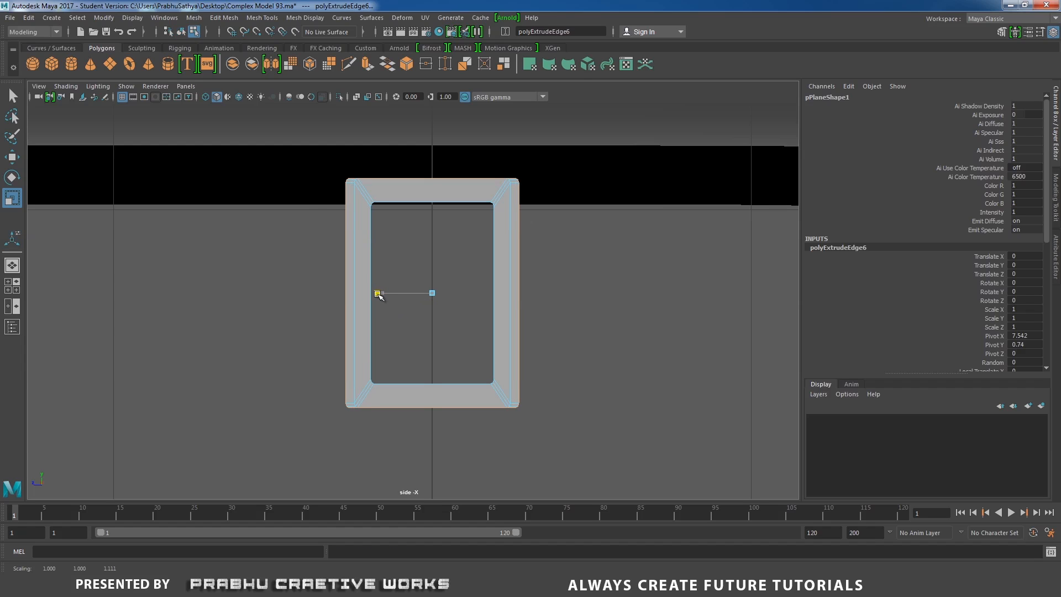
{"action": "left_click_drag", "start_coordinate": [433, 343], "coordinate": [433, 348]}
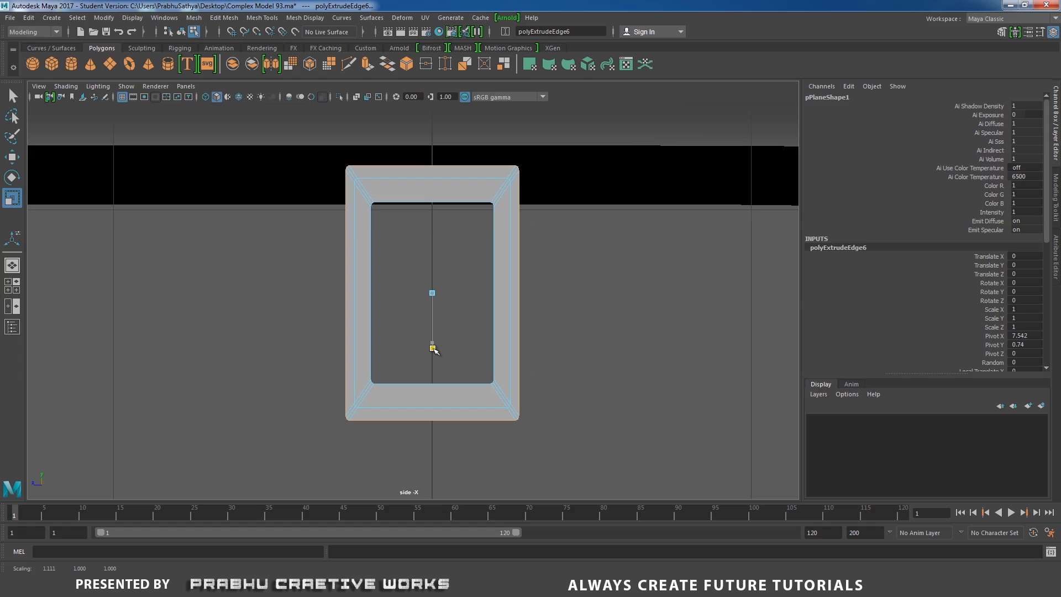
Step: Merge the outer vertices at the frame's upper-left corner to their center
{"action": "right_click_drag", "start_coordinate": [362, 193], "coordinate": [309, 190]}
{"action": "scroll", "coordinate": [391, 213], "scroll_direction": "up", "scroll_amount": 1}
{"action": "scroll", "coordinate": [391, 214], "scroll_direction": "up", "scroll_amount": 2}
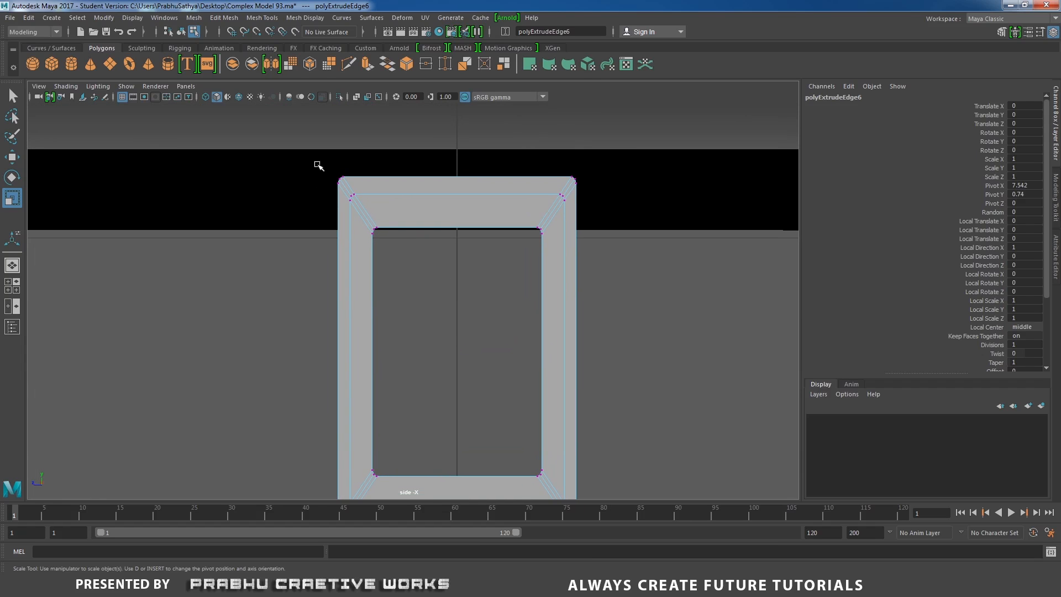
{"action": "left_click_drag", "start_coordinate": [318, 166], "coordinate": [357, 196]}
{"action": "right_click_drag", "start_coordinate": [389, 223], "coordinate": [387, 155], "text": "shift"}
{"action": "scroll", "coordinate": [441, 237], "scroll_direction": "up", "scroll_amount": 4}
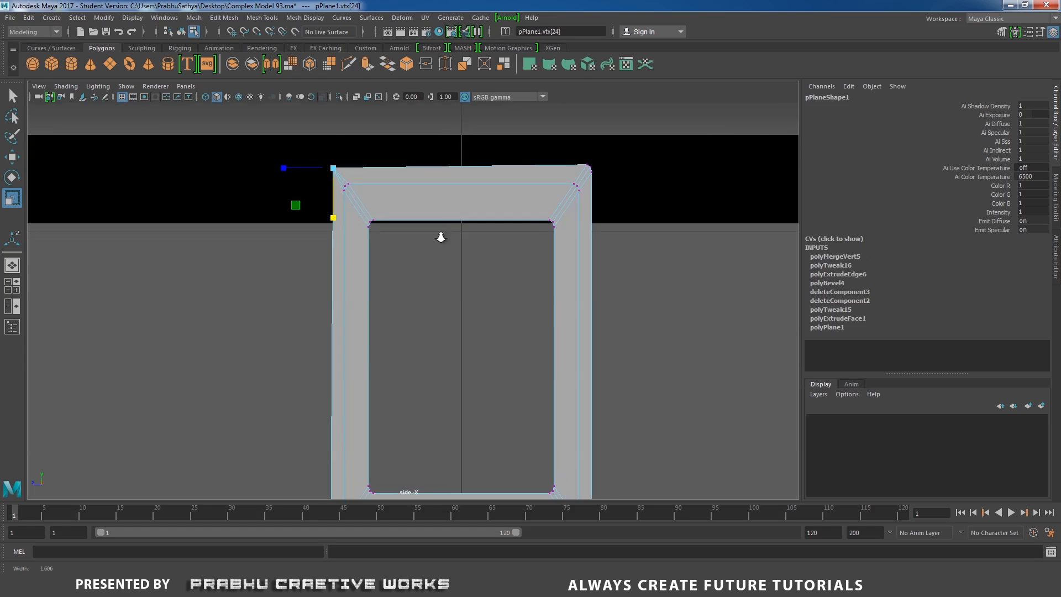
Step: Delete the middle diagonal edge running from the frame's merged upper-left outer corner to the original border
{"action": "scroll", "coordinate": [429, 244], "scroll_direction": "up", "scroll_amount": 2}
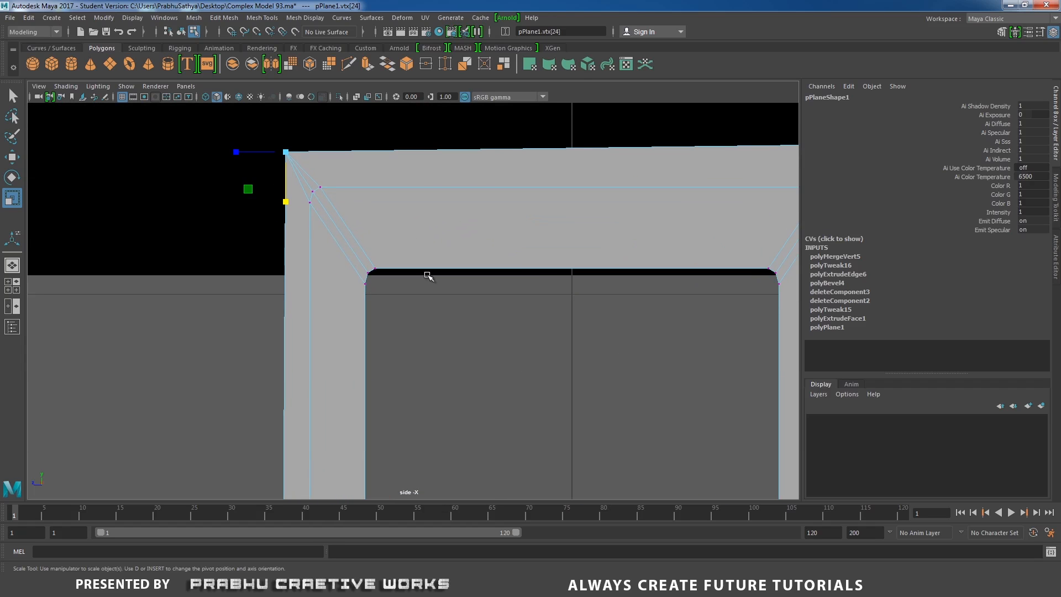
{"action": "right_click_drag", "start_coordinate": [311, 187], "coordinate": [300, 171]}
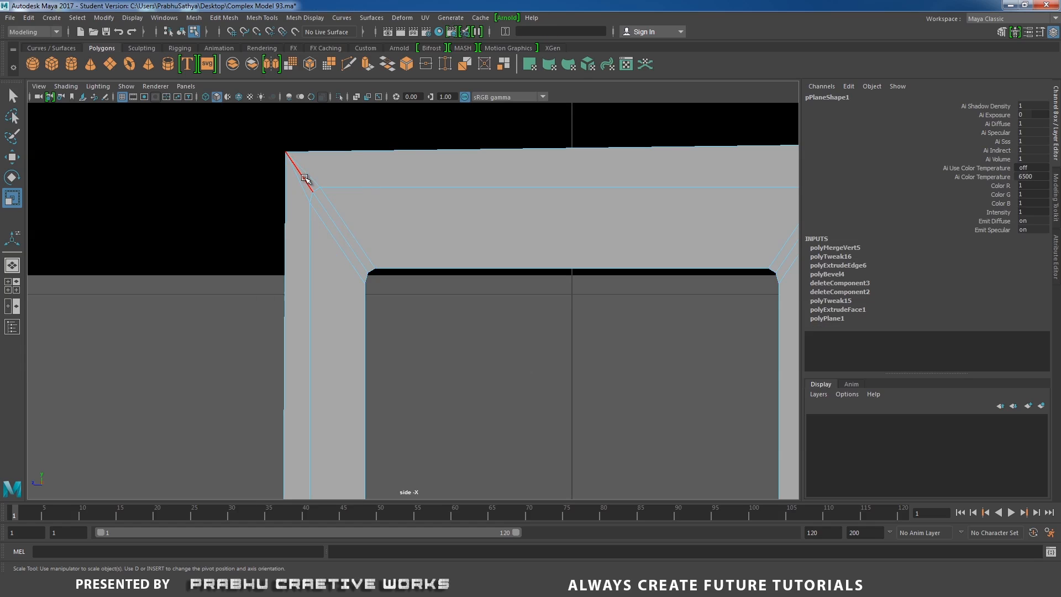
{"action": "left_click", "coordinate": [301, 171]}
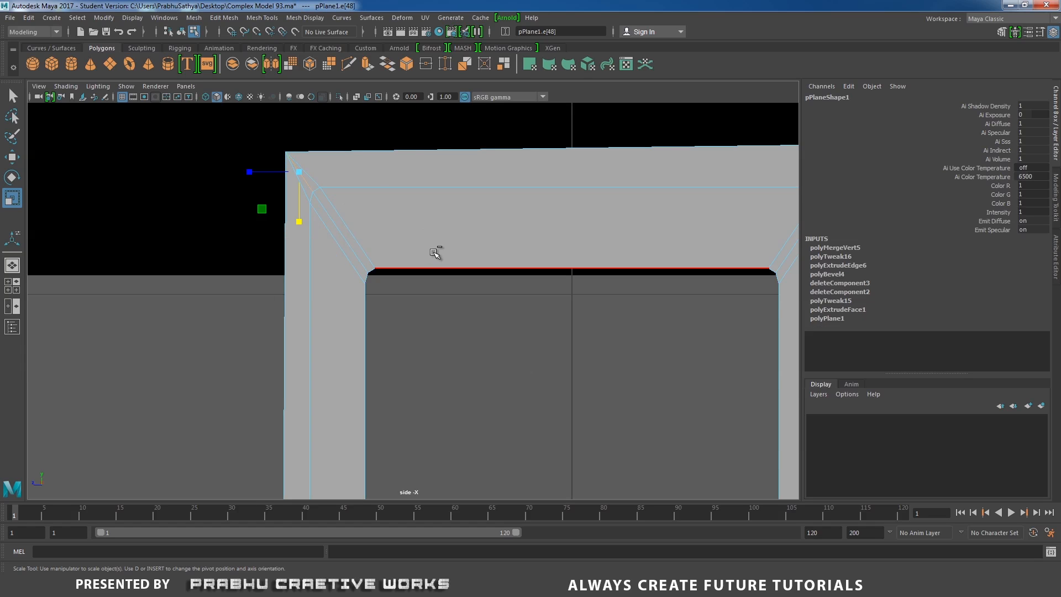
{"action": "key", "text": "ctrl+Delete"}
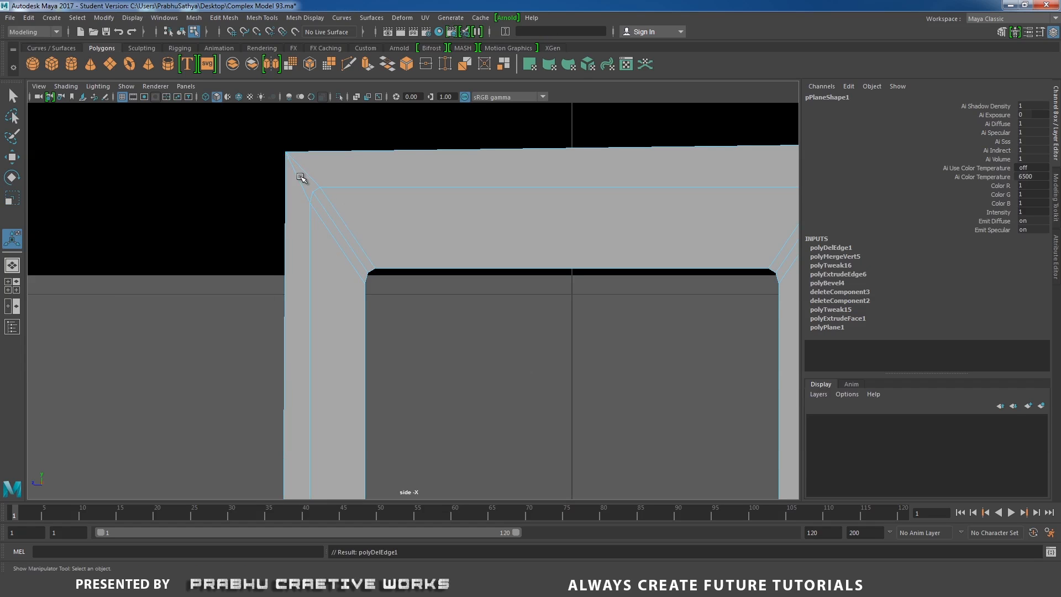
Step: Merge the outer vertices at the frame's upper-right corner to their center
{"action": "mouse_move", "coordinate": [500, 227]}
{"action": "right_mouse_down", "text": "alt"}
{"action": "mouse_move", "coordinate": [476, 220]}
{"action": "mouse_move", "coordinate": [472, 230]}
{"action": "mouse_move", "coordinate": [514, 223]}
{"action": "right_mouse_up", "text": "alt"}
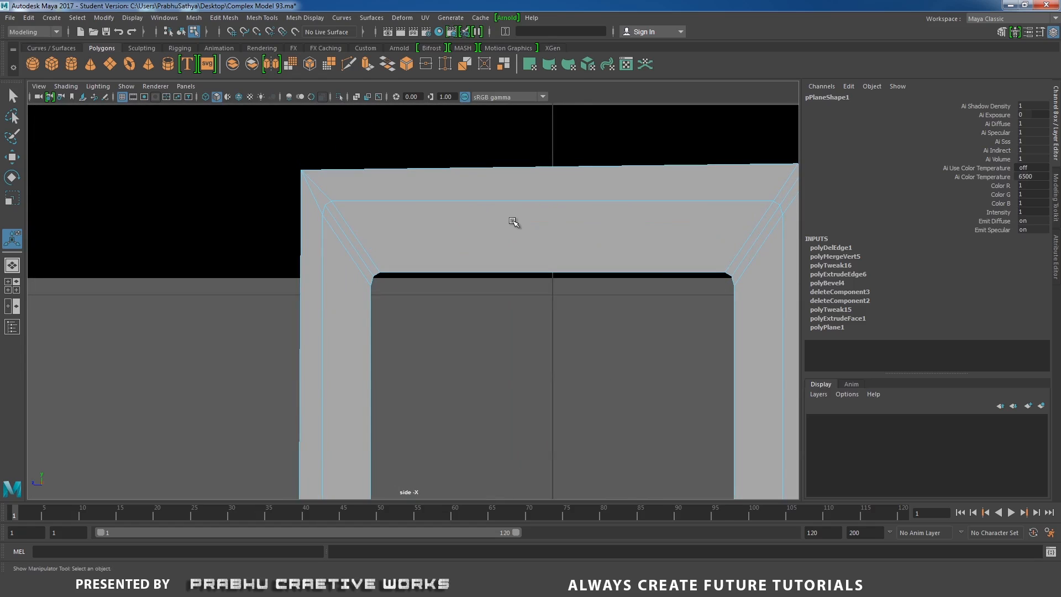
{"action": "middle_click_drag", "start_coordinate": [471, 219], "coordinate": [353, 227], "text": "alt"}
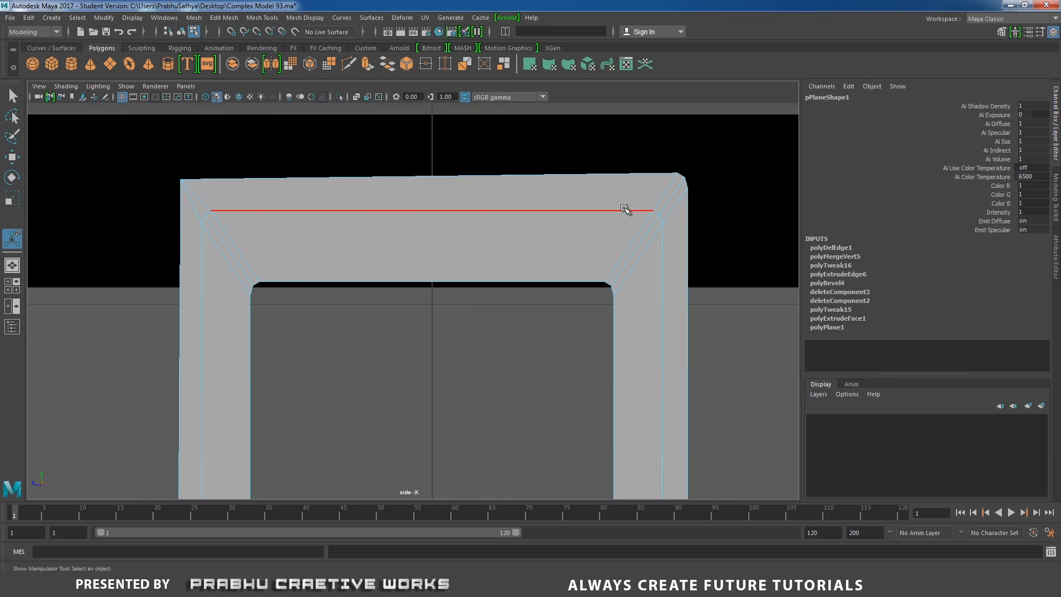
{"action": "left_click", "coordinate": [197, 191]}
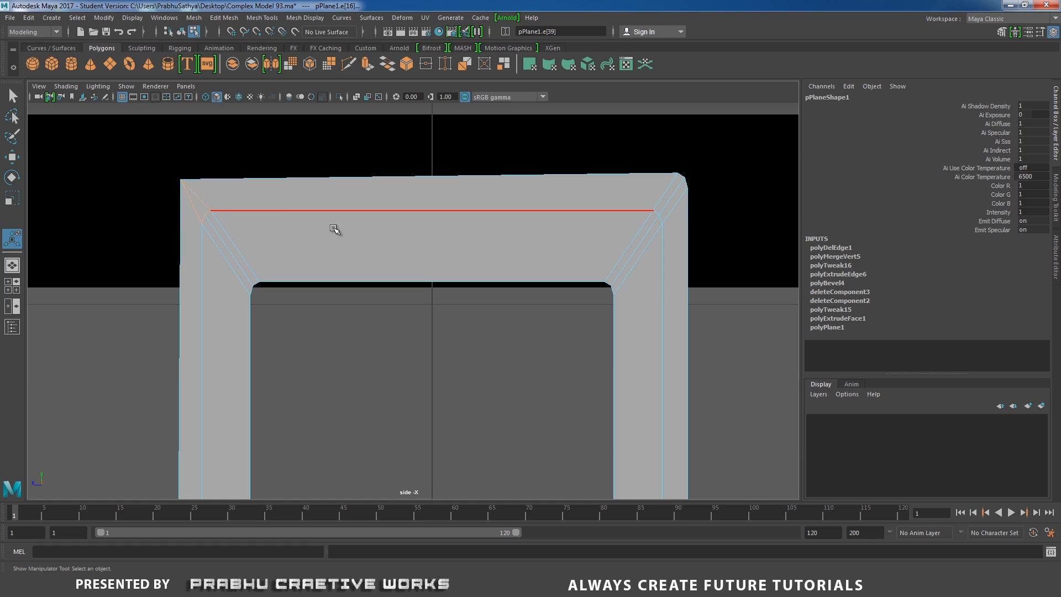
{"action": "middle_click_drag", "start_coordinate": [431, 222], "coordinate": [322, 224], "text": "alt"}
{"action": "right_click_drag", "start_coordinate": [485, 203], "coordinate": [557, 193]}
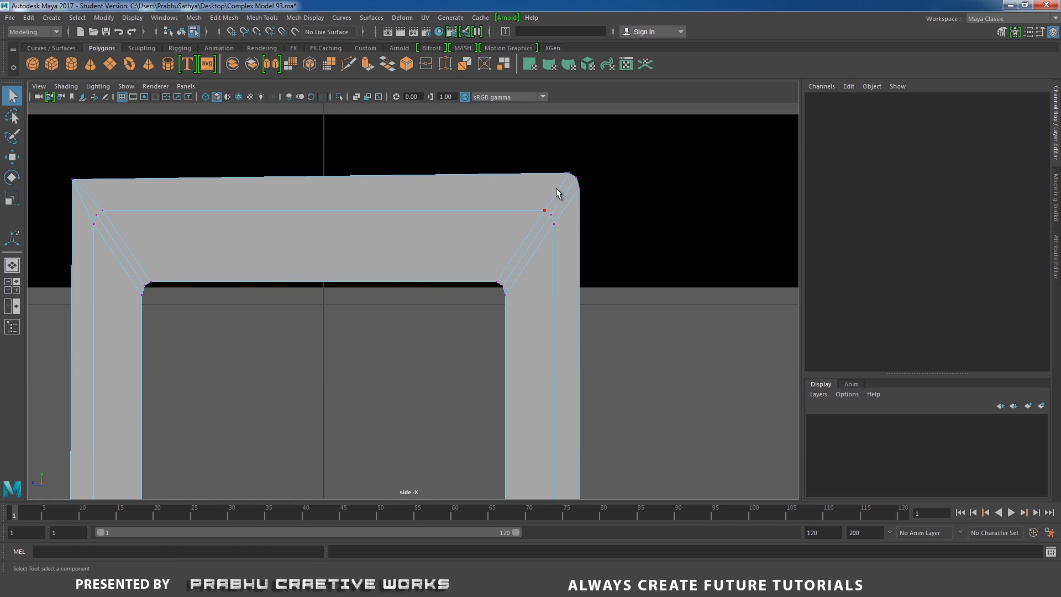
{"action": "left_click_drag", "start_coordinate": [562, 161], "coordinate": [586, 196]}
{"action": "right_click", "coordinate": [563, 220], "text": "shift"}
{"action": "mouse_move", "coordinate": [569, 190]}
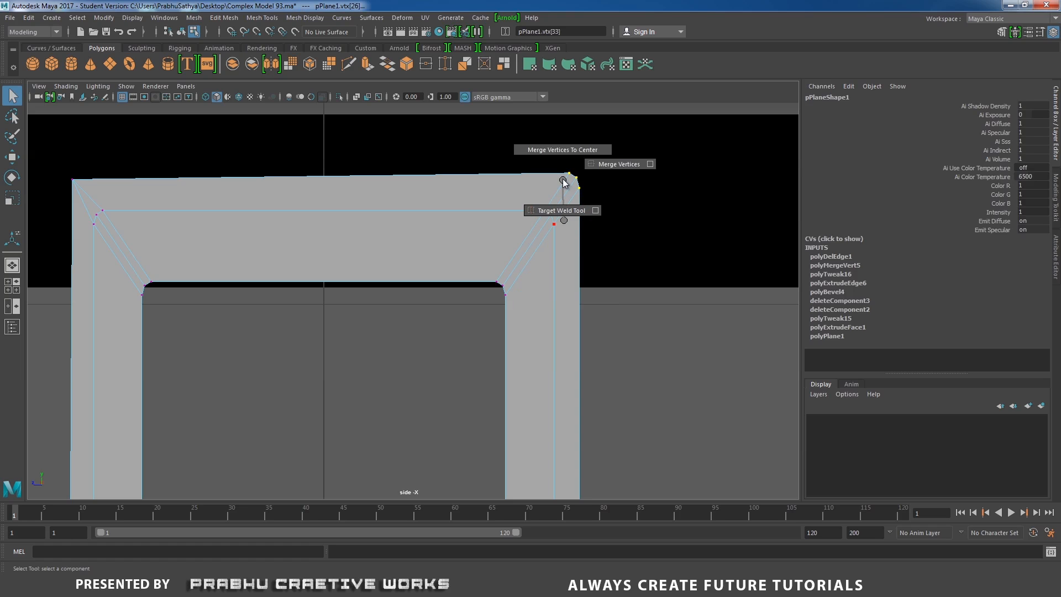
{"action": "left_click", "coordinate": [568, 151]}
Step: Delete the middle diagonal edge between the merged upper-right outer corner and the original border
{"action": "right_click", "coordinate": [564, 199]}
{"action": "left_click", "coordinate": [558, 161]}
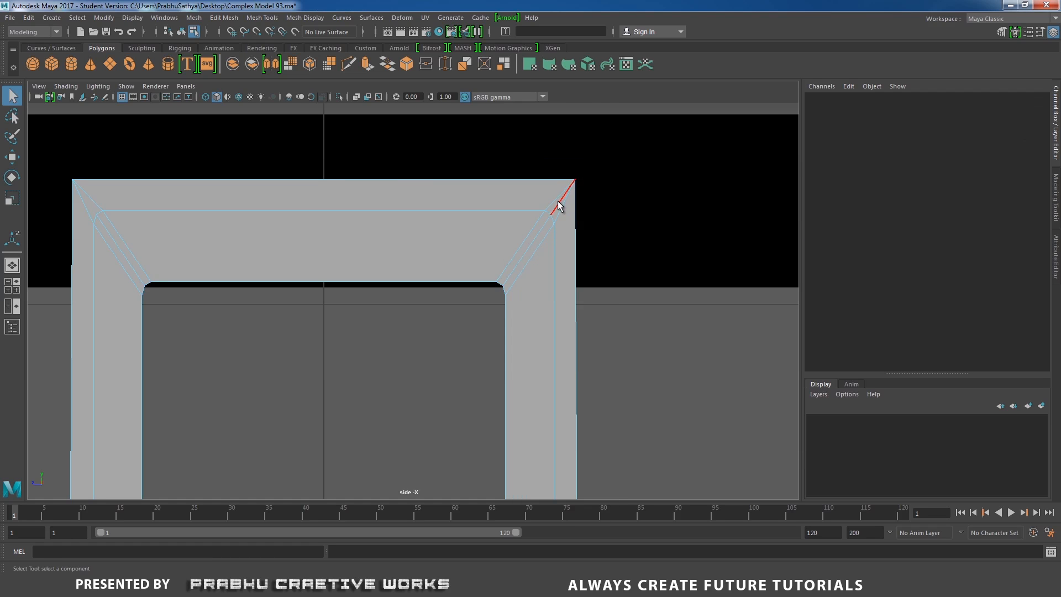
{"action": "left_click", "coordinate": [559, 204]}
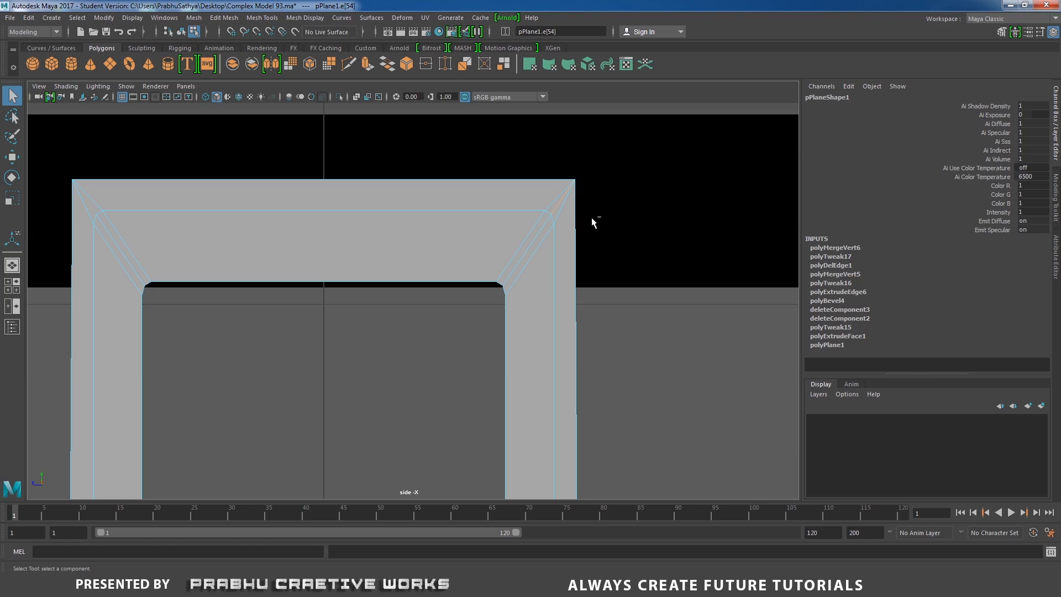
{"action": "key", "text": "ctrl+Delete"}
Step: Merge the outer vertices at the frame's lower-right corner to their center
{"action": "middle_click_drag", "start_coordinate": [552, 225], "coordinate": [559, 105], "text": "alt"}
{"action": "middle_click_drag", "start_coordinate": [539, 398], "coordinate": [510, 253], "text": "alt"}
{"action": "right_click", "coordinate": [509, 253]}
{"action": "left_click", "coordinate": [455, 246]}
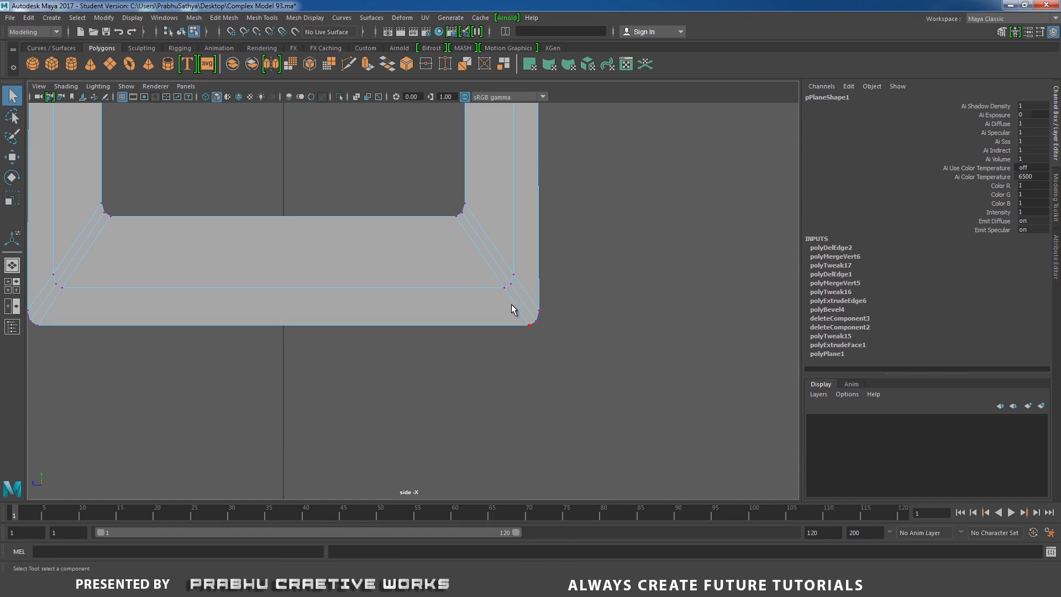
{"action": "left_click_drag", "start_coordinate": [513, 310], "coordinate": [564, 350]}
{"action": "right_click_drag", "start_coordinate": [535, 337], "coordinate": [546, 294], "text": "shift"}
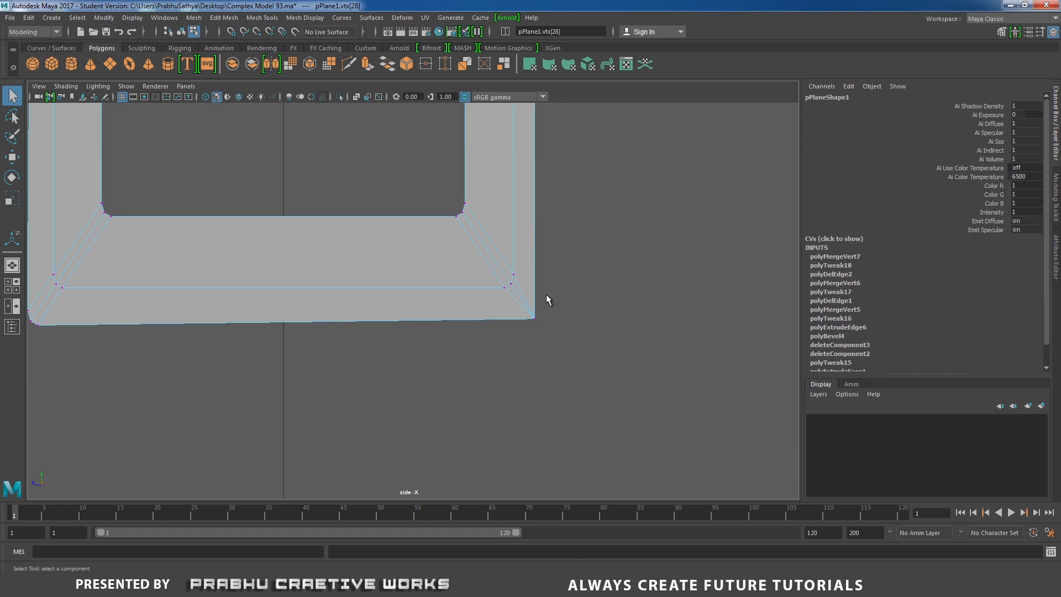
Step: Delete the middle diagonal edge between the merged lower-right outer corner and the original border
{"action": "right_click", "coordinate": [546, 294]}
{"action": "left_click", "coordinate": [520, 236]}
{"action": "left_click", "coordinate": [519, 301]}
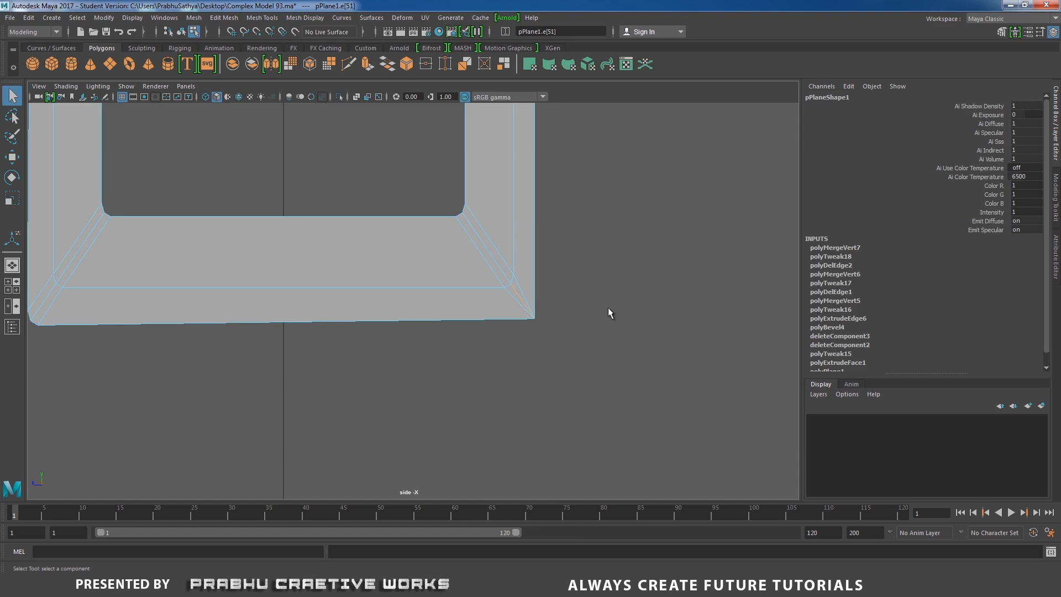
{"action": "key", "text": "Delete"}
Step: Merge the outer vertices at the frame's lower-left corner to their center and delete the middle diagonal edge there
{"action": "middle_click_drag", "start_coordinate": [382, 254], "coordinate": [637, 260], "text": "alt"}
{"action": "right_click_drag", "start_coordinate": [231, 270], "coordinate": [231, 268]}
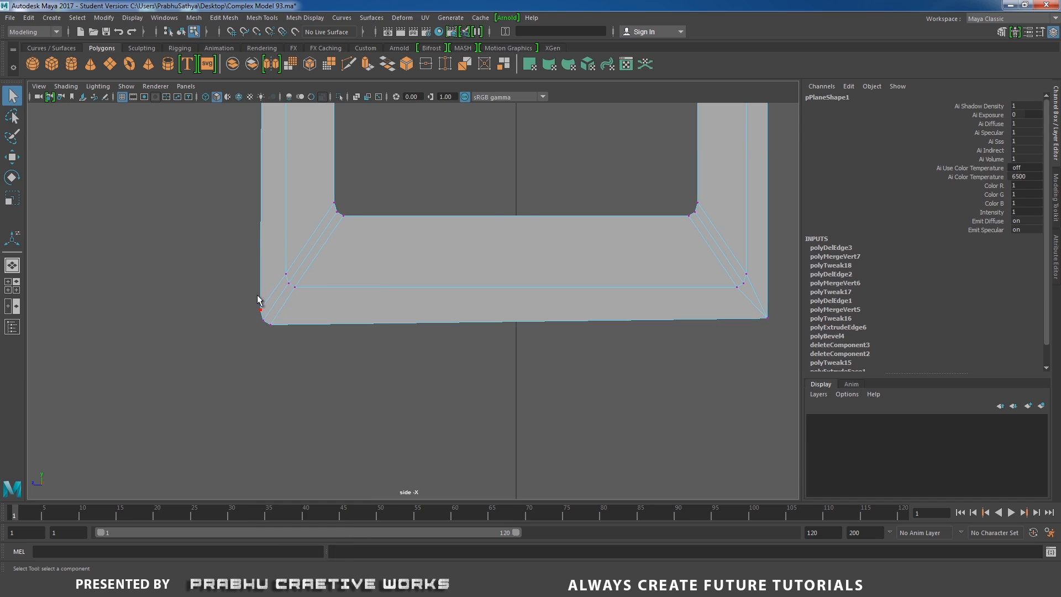
{"action": "right_click_drag", "start_coordinate": [294, 342], "coordinate": [283, 241], "text": "shift"}
{"action": "left_click", "coordinate": [284, 293]}
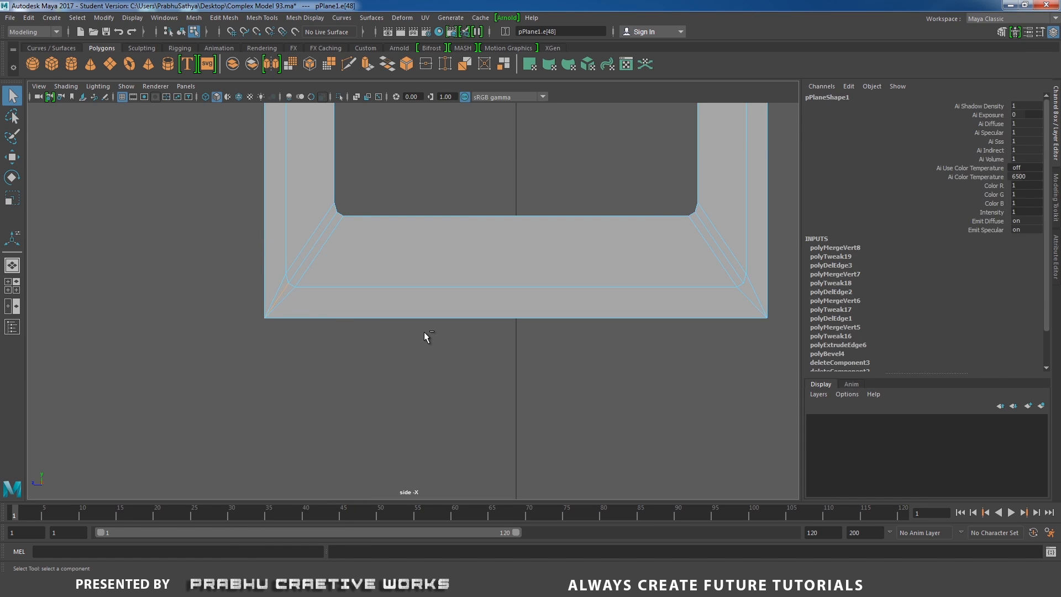
{"action": "key", "text": "ctrl+Delete"}
Step: Set the Insert Edge Loop tool to multiple edge loops with 1 loop and insert a centered loop across the frame's bottom side
{"action": "scroll", "coordinate": [487, 304], "scroll_direction": "down", "scroll_amount": 10}
{"action": "scroll", "coordinate": [553, 315], "scroll_direction": "up", "scroll_amount": 2}
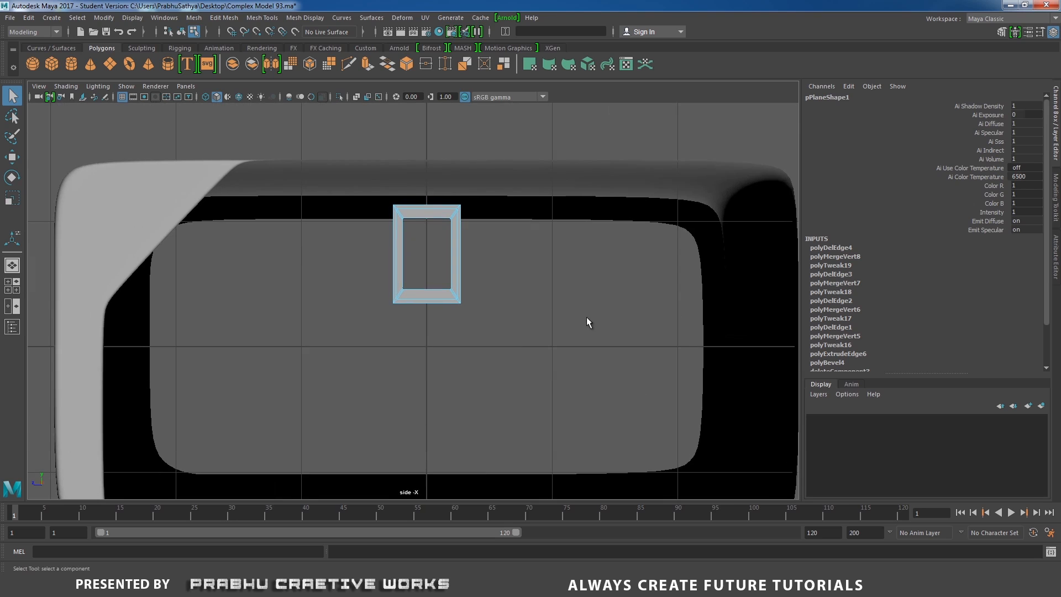
{"action": "scroll", "coordinate": [402, 301], "scroll_direction": "up", "scroll_amount": 2}
{"action": "right_click_drag", "start_coordinate": [382, 242], "coordinate": [411, 242]}
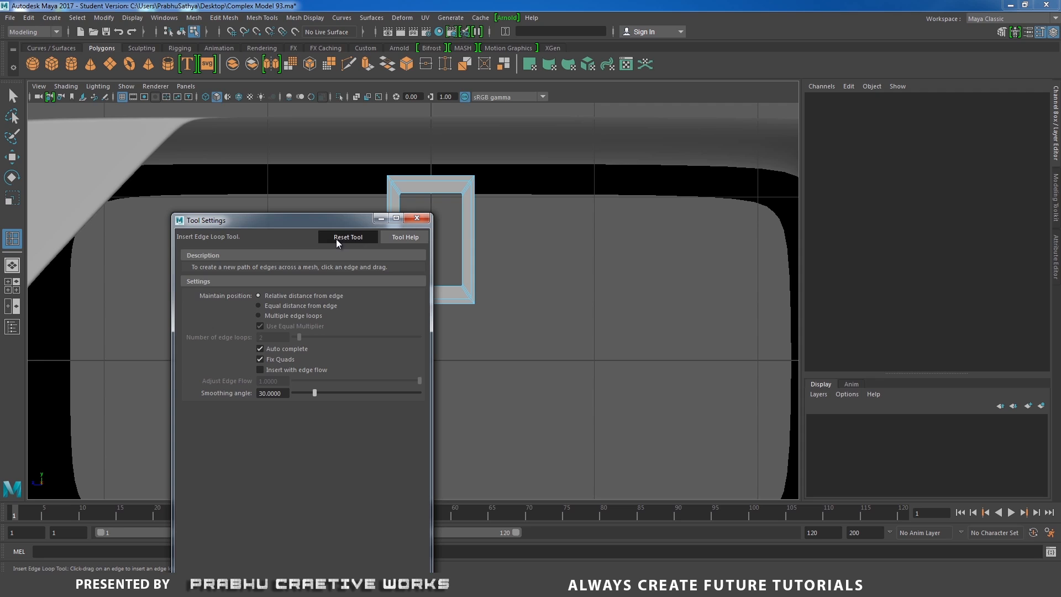
{"action": "left_click", "coordinate": [287, 316]}
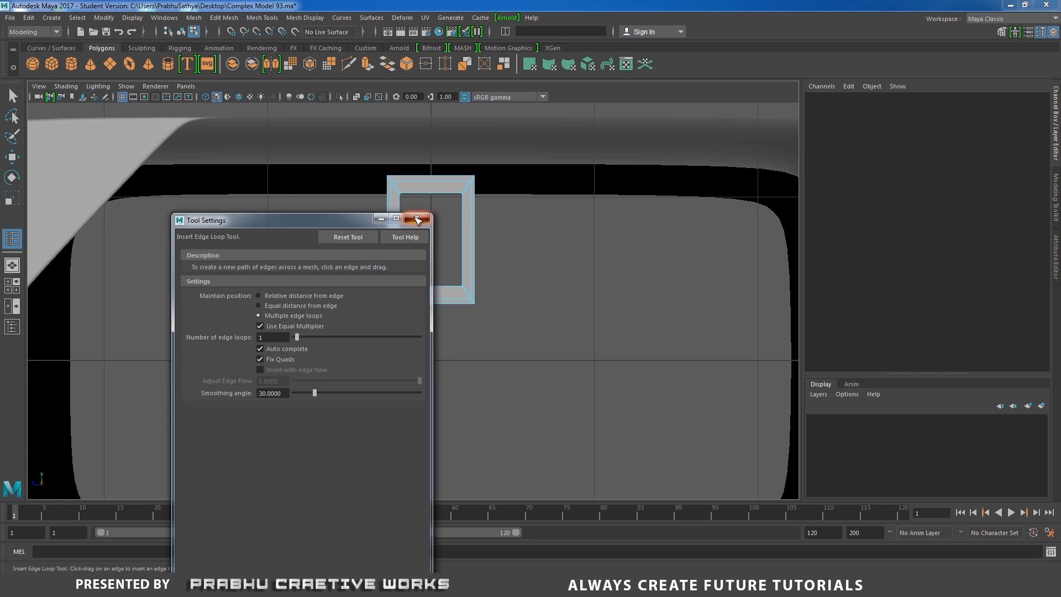
{"action": "left_click", "coordinate": [417, 220]}
{"action": "scroll", "coordinate": [556, 308], "scroll_direction": "up", "scroll_amount": 3}
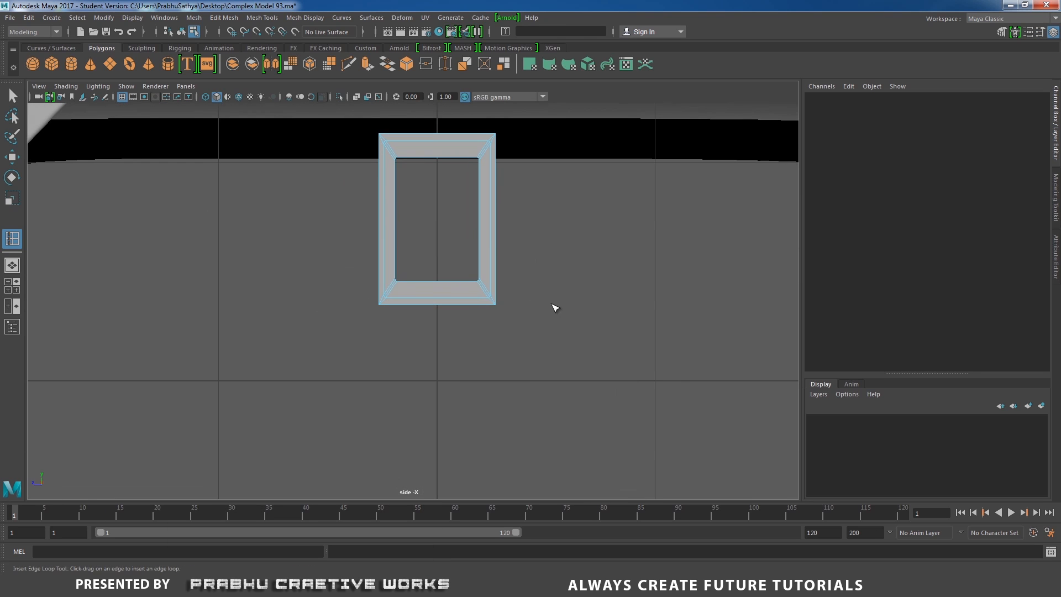
{"action": "left_click", "coordinate": [441, 285]}
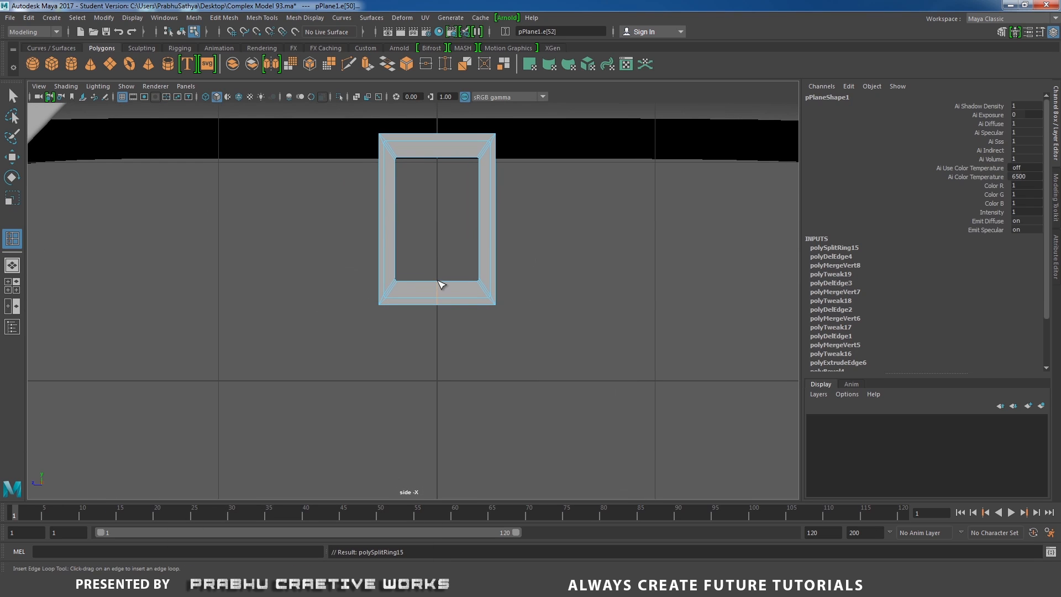
Step: Insert edge loops across the middle of the rectangular frame's upper, left and right sides, and return to object mode
{"action": "left_click", "coordinate": [439, 143]}
{"action": "left_click", "coordinate": [396, 218]}
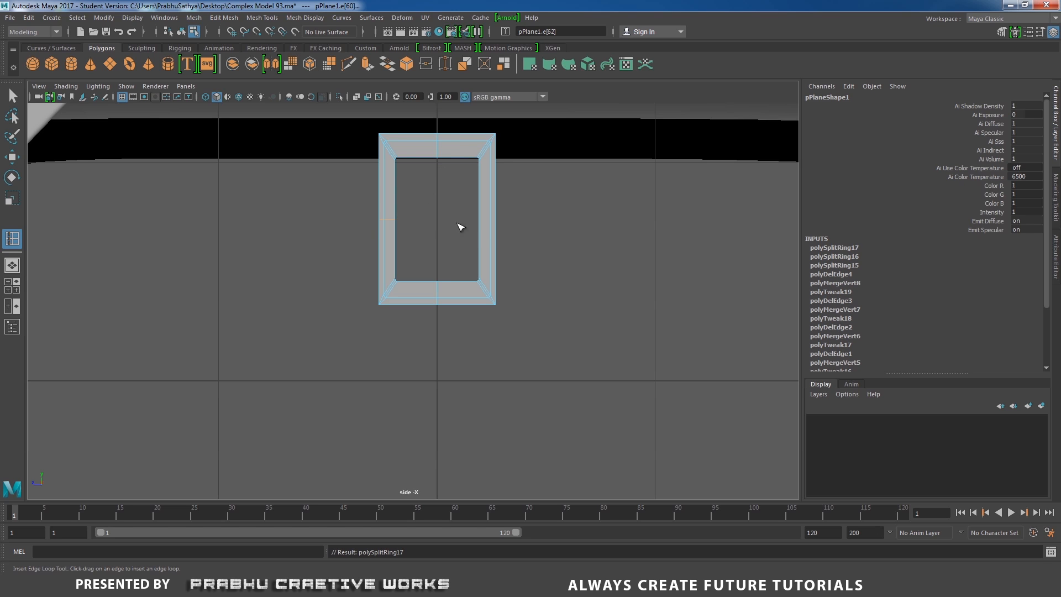
{"action": "left_click", "coordinate": [493, 228]}
{"action": "middle_click_drag", "start_coordinate": [495, 227], "coordinate": [489, 263], "text": "alt"}
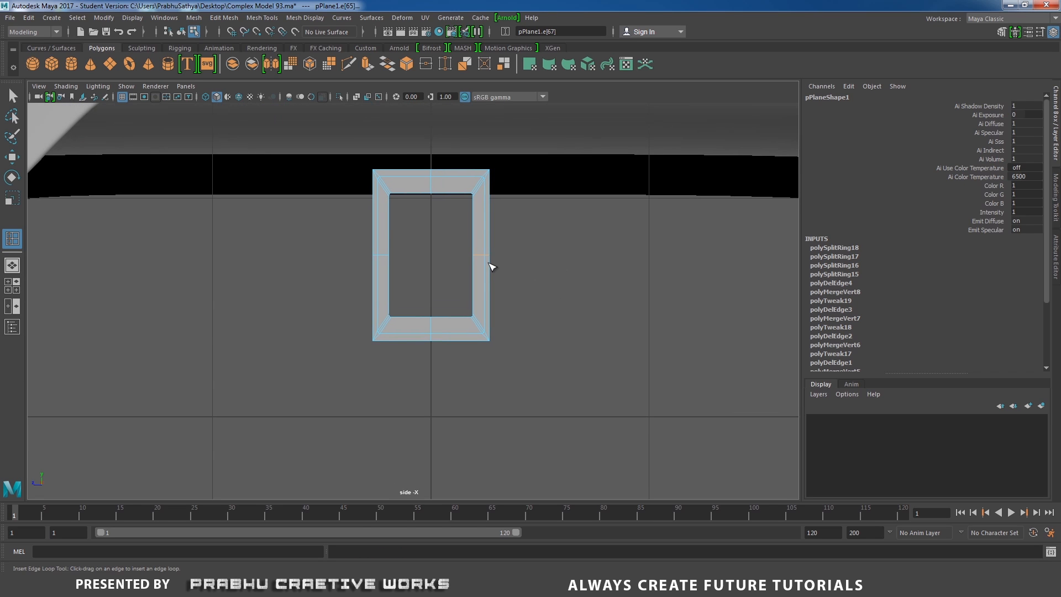
{"action": "key", "text": "w"}
{"action": "right_click", "coordinate": [433, 183]}
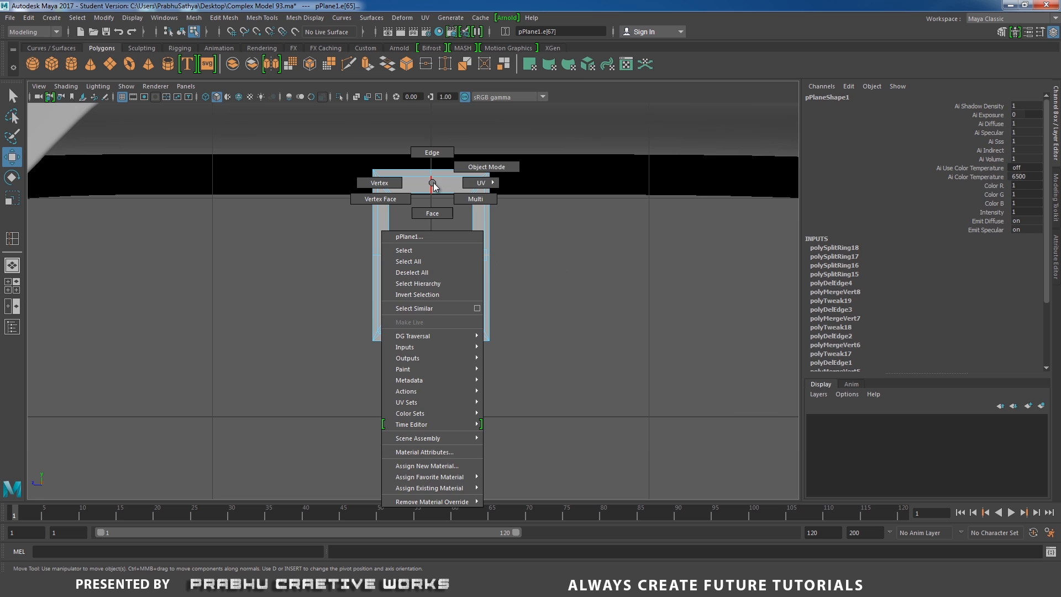
{"action": "left_click", "coordinate": [489, 166]}
Step: Duplicate the frame and move the copy to the opening's lower-left corner, at about Translate Y -0.625 and Translate Z 1.425
{"action": "scroll", "coordinate": [480, 279], "scroll_direction": "down", "scroll_amount": 5}
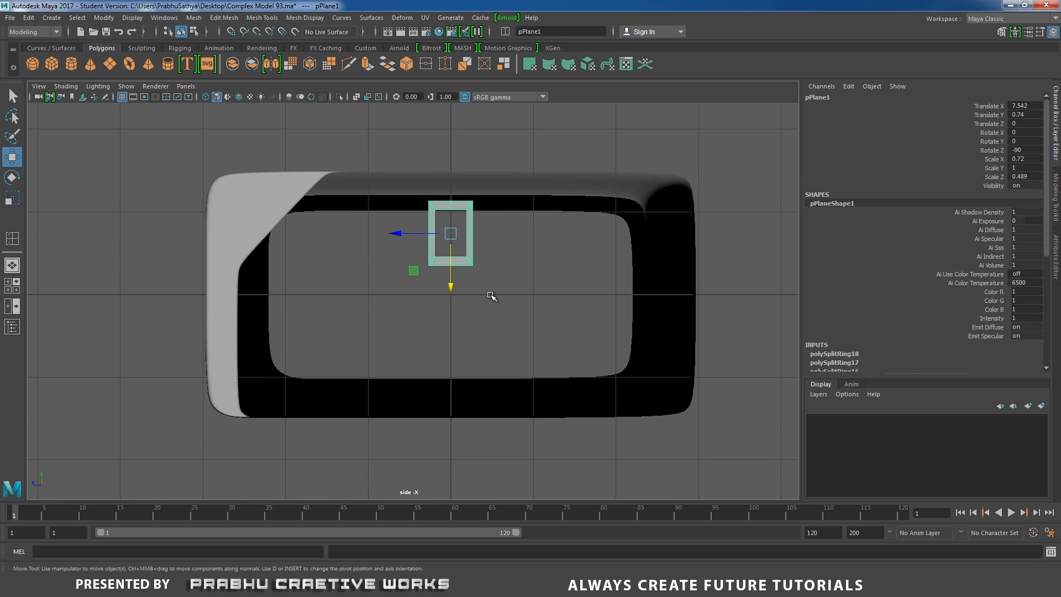
{"action": "left_click", "coordinate": [490, 295]}
{"action": "left_click", "coordinate": [450, 241]}
{"action": "key", "text": "ctrl+d"}
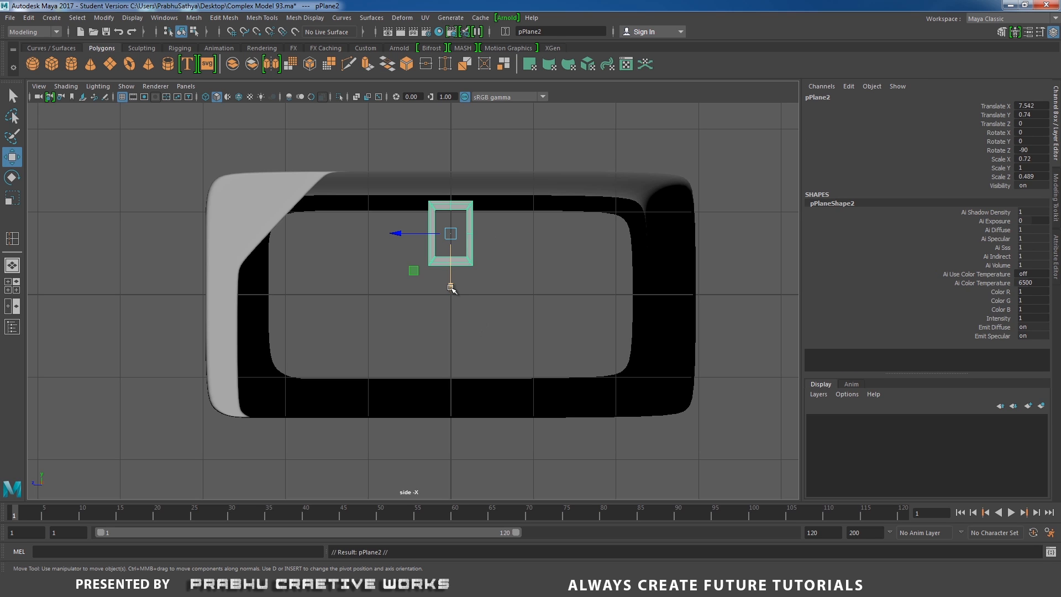
{"action": "left_click_drag", "start_coordinate": [452, 290], "coordinate": [464, 403]}
{"action": "left_click_drag", "start_coordinate": [396, 346], "coordinate": [281, 352]}
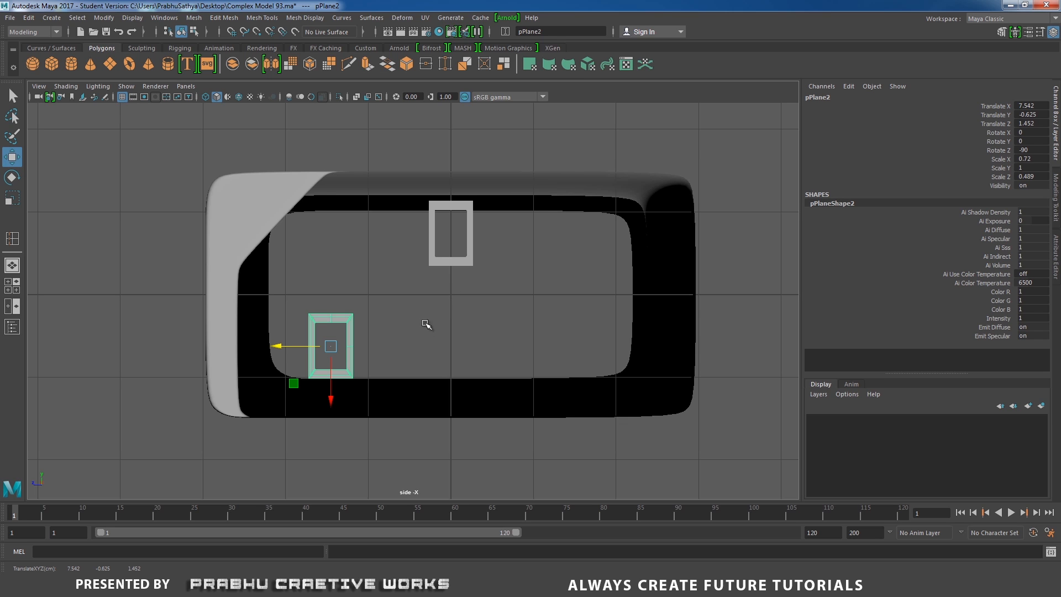
{"action": "left_click_drag", "start_coordinate": [277, 347], "coordinate": [279, 346]}
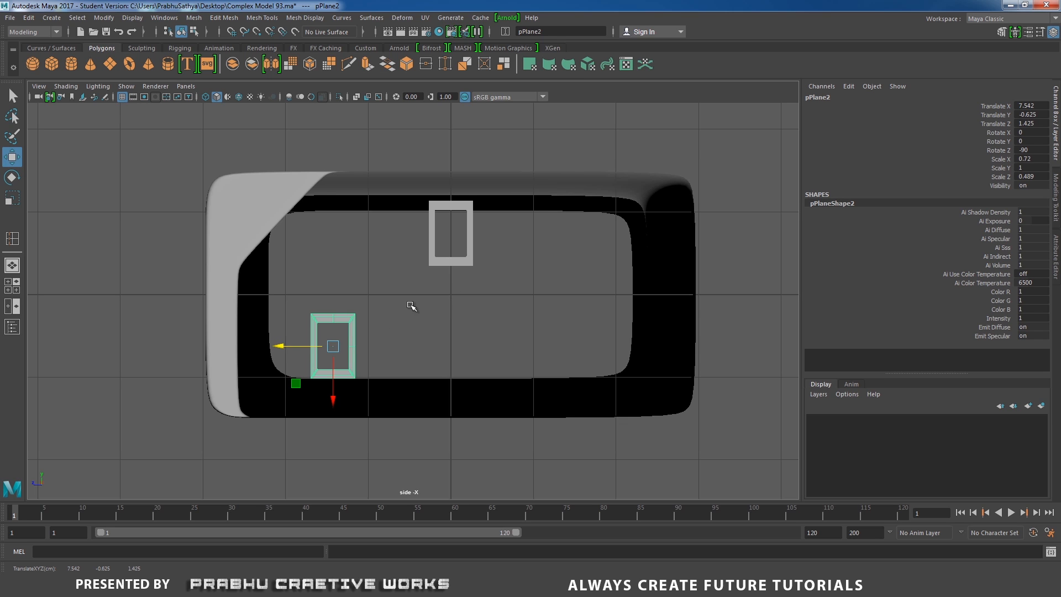
Step: Lower the original upper frame slightly, to about Translate Y 0.673
{"action": "left_click", "coordinate": [445, 266]}
{"action": "left_click_drag", "start_coordinate": [450, 284], "coordinate": [451, 292]}
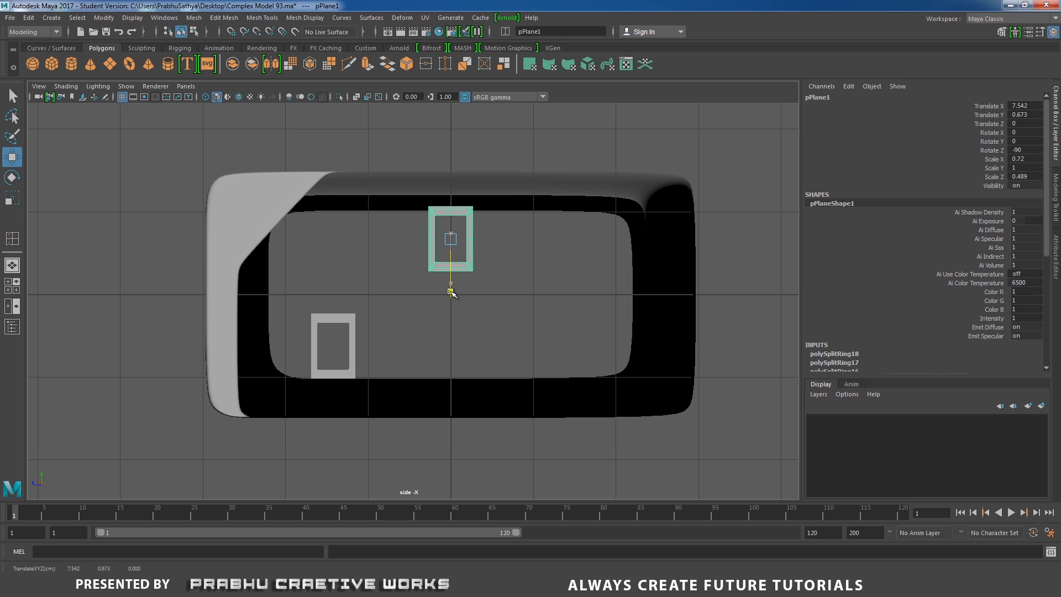
Step: Move the lower-left frame's pivot to the center of the grid with grid snapping
{"action": "left_click", "coordinate": [358, 341]}
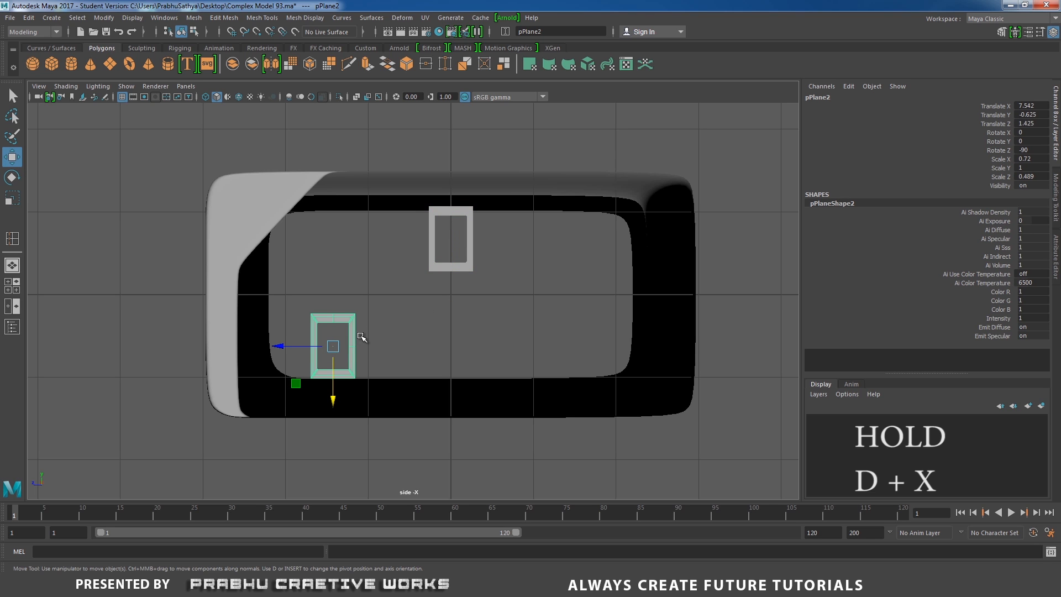
{"action": "key", "text": "d"}
{"action": "key", "text": "x"}
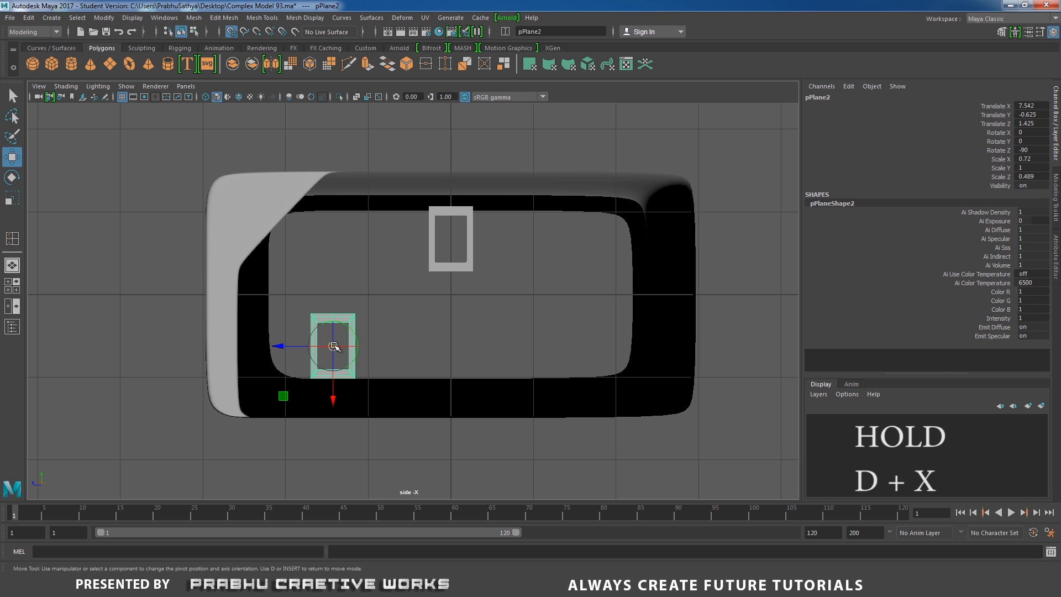
{"action": "left_click_drag", "start_coordinate": [332, 346], "coordinate": [422, 328]}
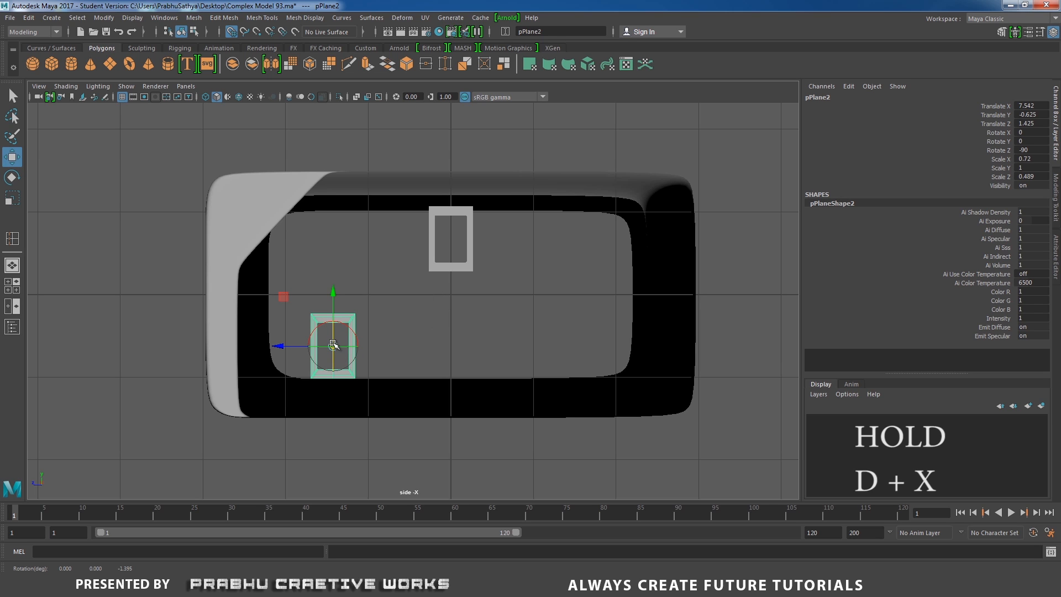
{"action": "left_click_drag", "start_coordinate": [331, 346], "coordinate": [370, 297]}
{"action": "key", "text": "ctrl+z"}
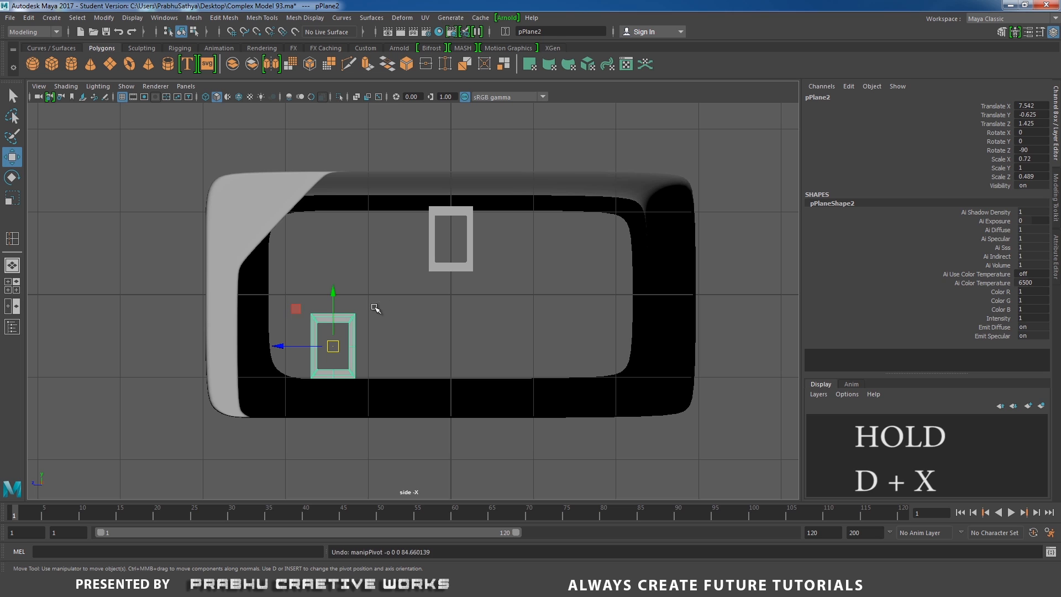
{"action": "left_click_drag", "start_coordinate": [333, 346], "coordinate": [435, 298]}
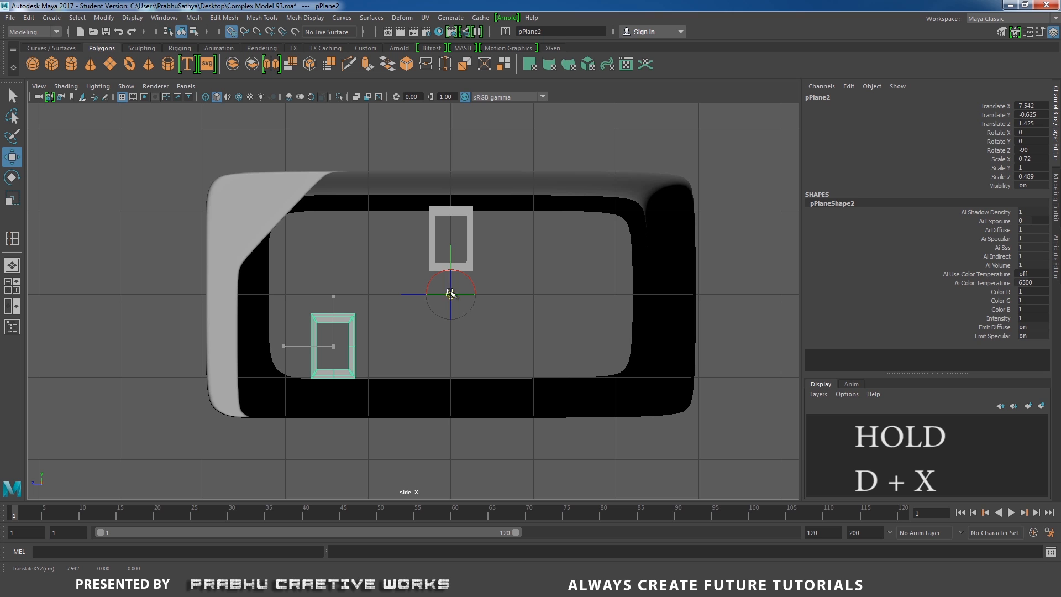
{"action": "left_click_drag", "start_coordinate": [448, 297], "coordinate": [451, 300]}
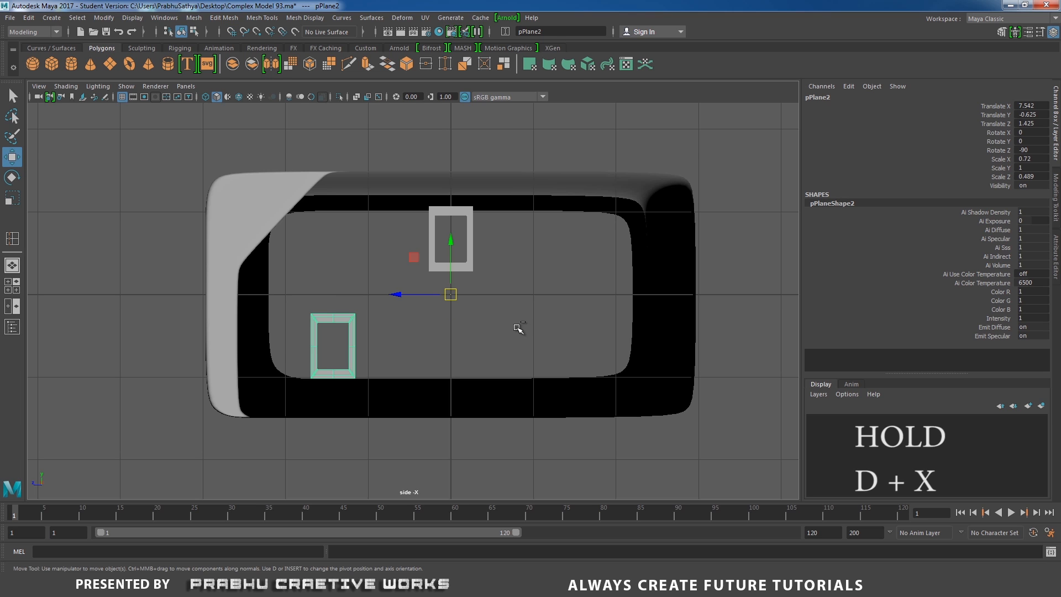
{"action": "left_click", "coordinate": [364, 325]}
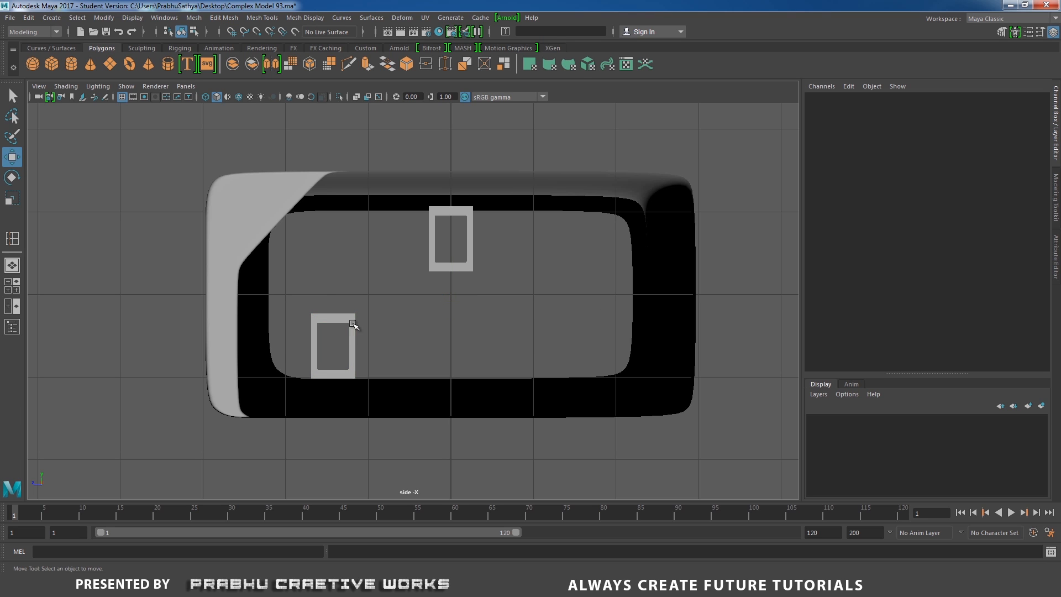
Step: Freeze the transformations of the lower-left frame
{"action": "left_click", "coordinate": [353, 324]}
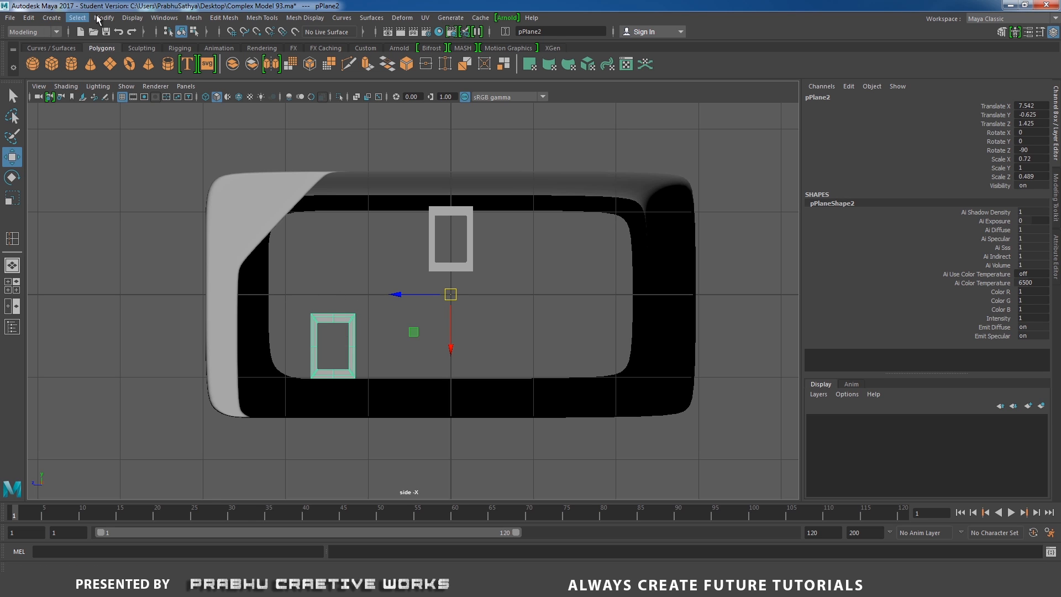
{"action": "left_click", "coordinate": [99, 18]}
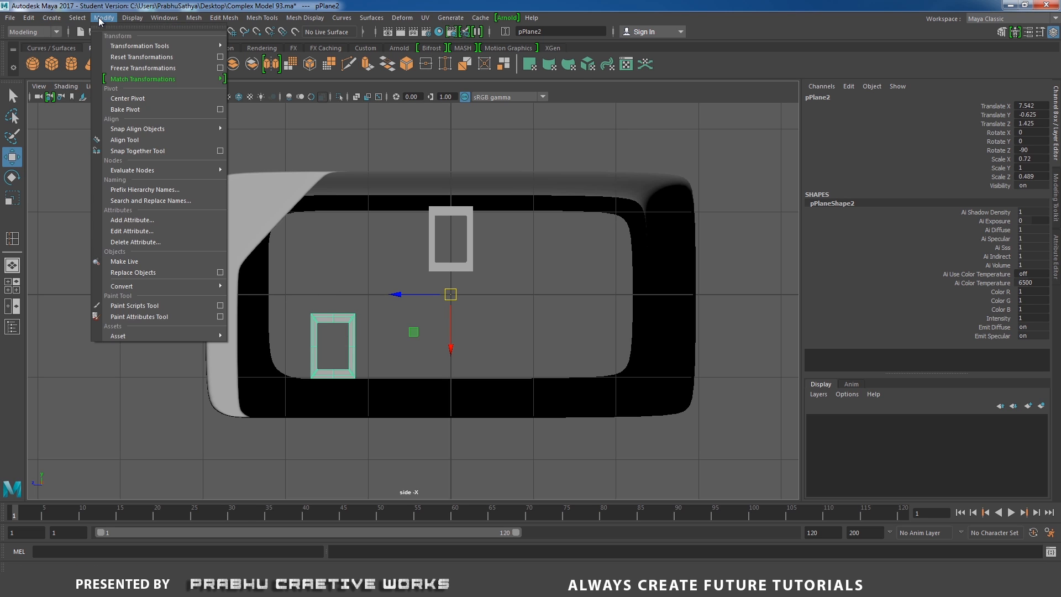
{"action": "left_click", "coordinate": [143, 68]}
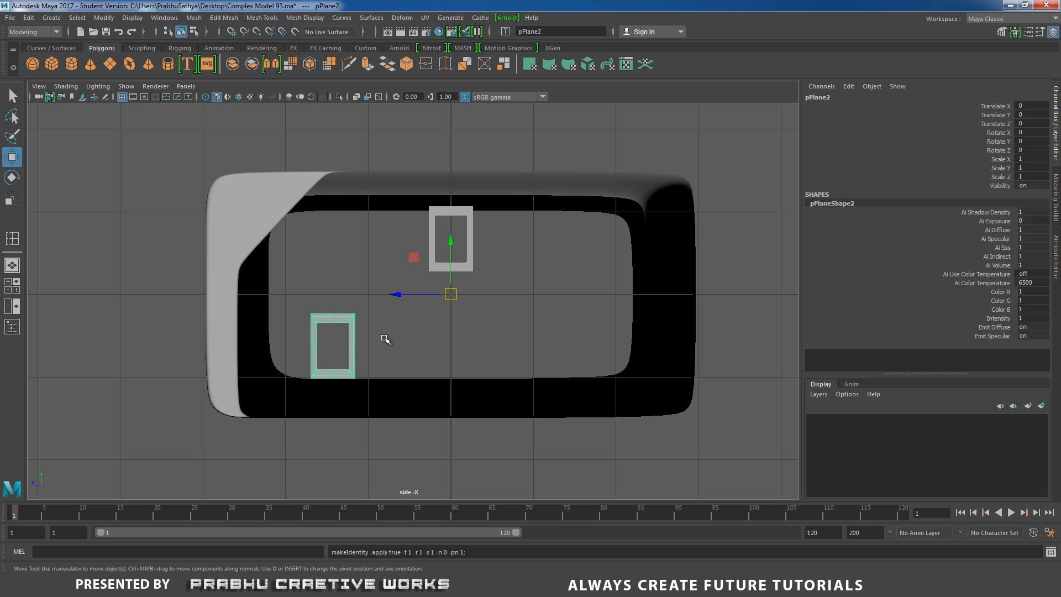
{"action": "left_click_drag", "start_coordinate": [336, 287], "coordinate": [338, 333]}
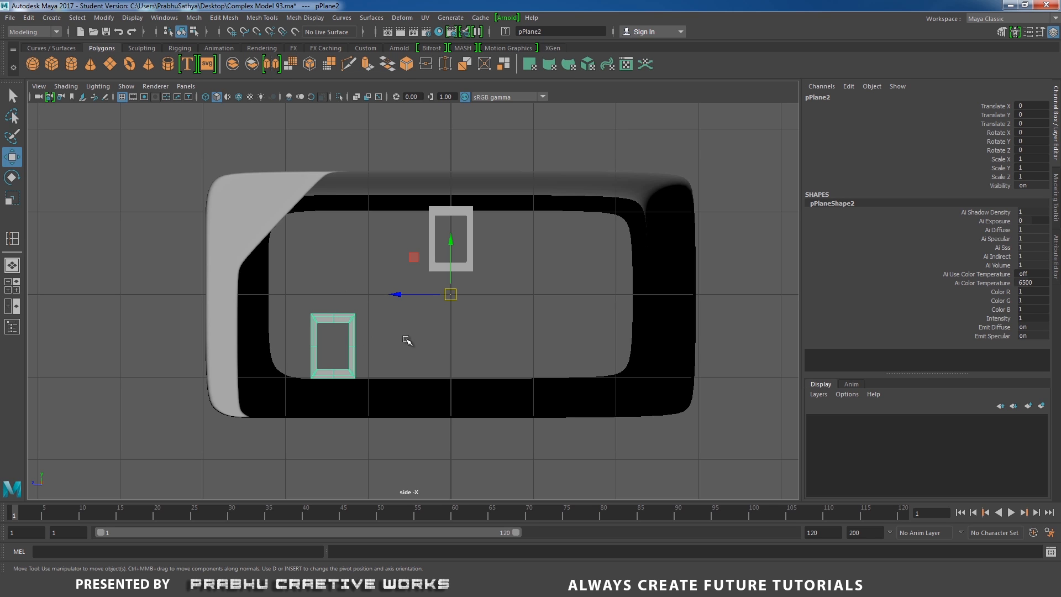
Step: Duplicate the lower-left frame and mirror the copy to the right side by setting its Scale Z to -1
{"action": "key", "text": "ctrl+d"}
{"action": "left_click", "coordinate": [1038, 177]}
{"action": "type", "text": "-1"}
{"action": "key", "text": "Return"}
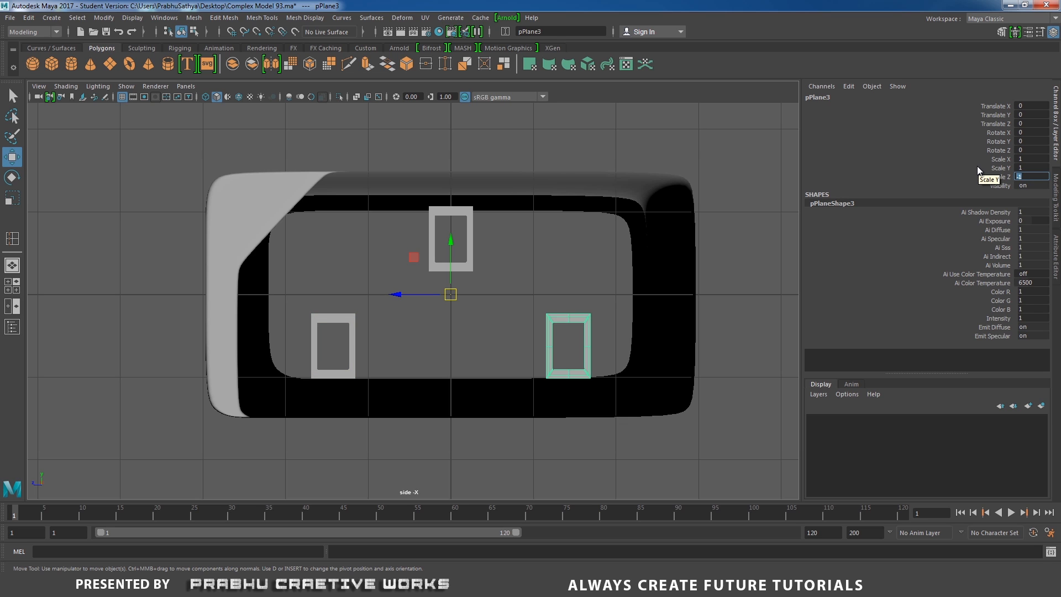
{"action": "left_click", "coordinate": [465, 340]}
Step: Combine the upper, lower-left and lower-right frames into a single mesh
{"action": "left_click", "coordinate": [449, 270]}
{"action": "left_click", "coordinate": [354, 335], "text": "shift"}
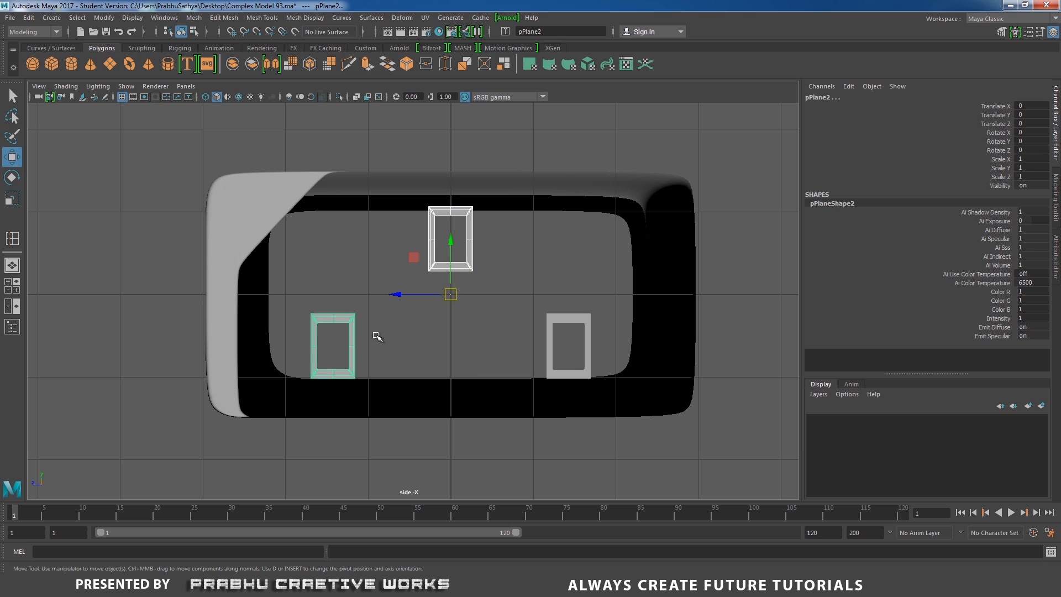
{"action": "left_click", "coordinate": [549, 334], "text": "shift"}
{"action": "right_click", "coordinate": [518, 313], "text": "shift"}
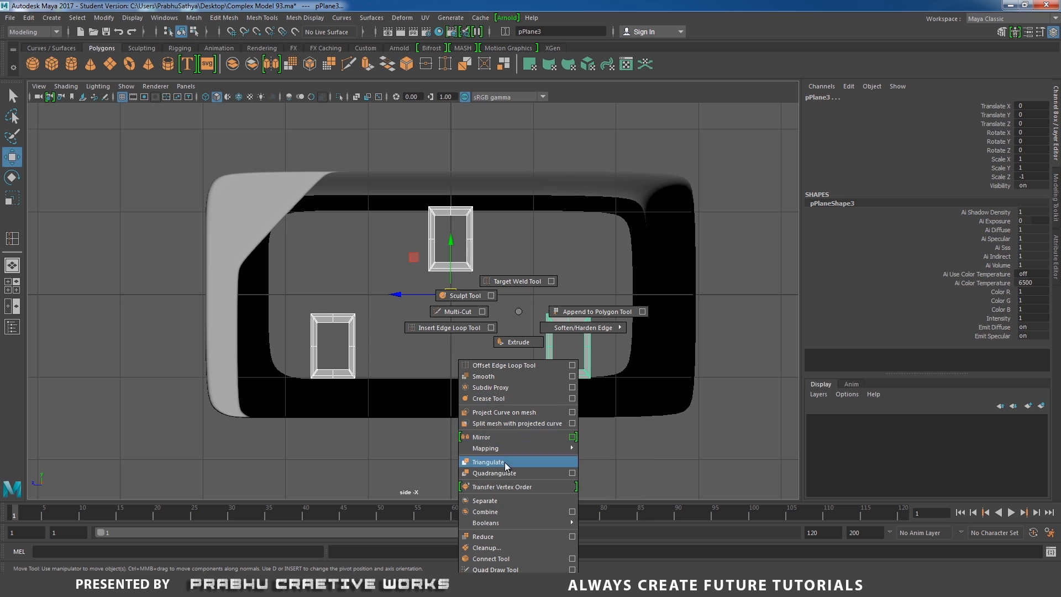
{"action": "left_click", "coordinate": [493, 511]}
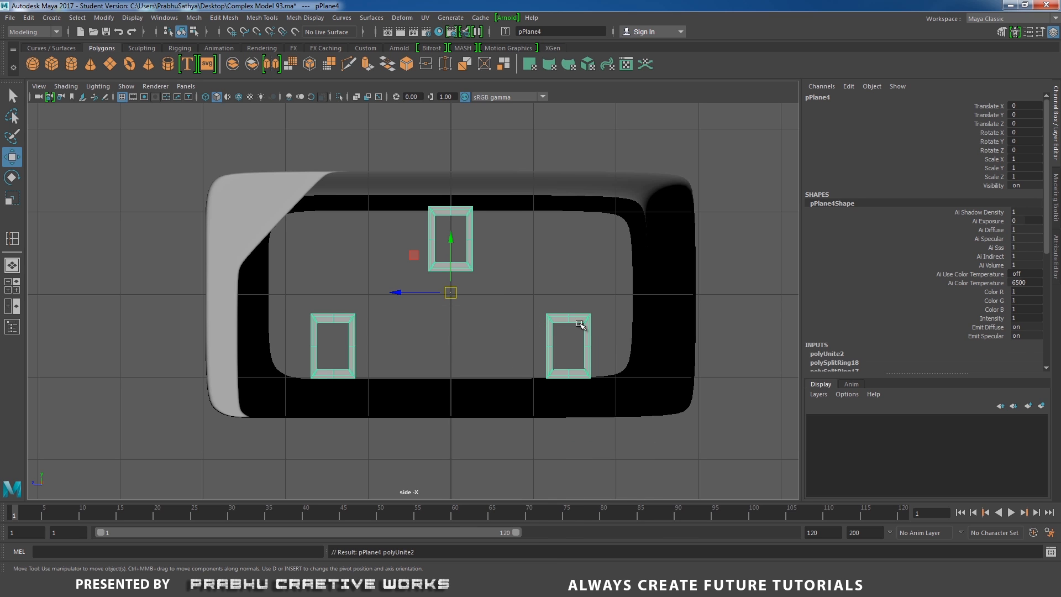
Step: Isolate the combined frame mesh in the side view
{"action": "scroll", "coordinate": [499, 336], "scroll_direction": "up", "scroll_amount": 2}
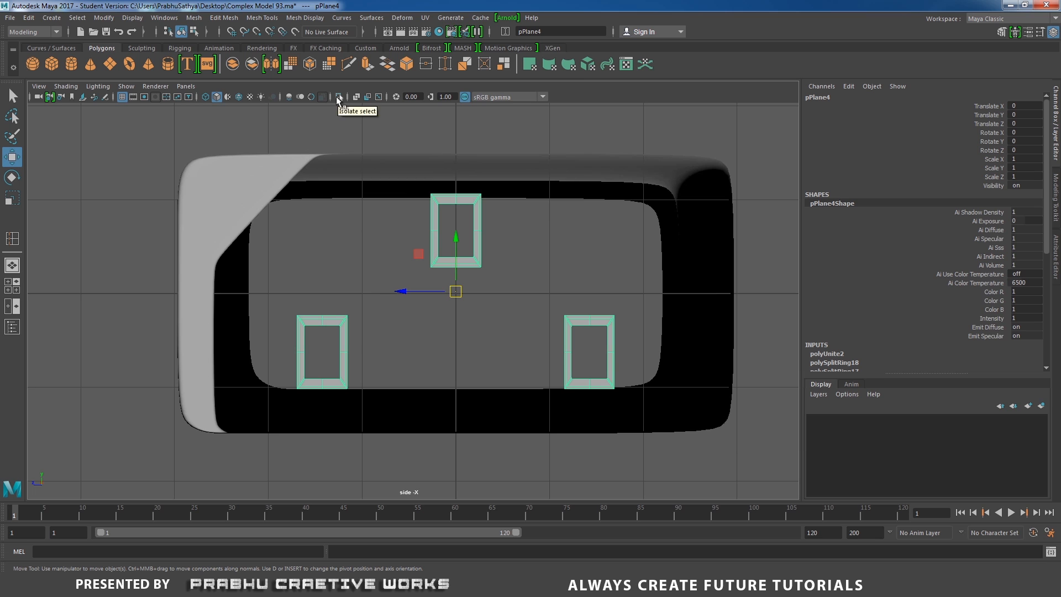
{"action": "left_click", "coordinate": [337, 96]}
{"action": "scroll", "coordinate": [503, 237], "scroll_direction": "up", "scroll_amount": 2}
{"action": "left_click", "coordinate": [571, 224]}
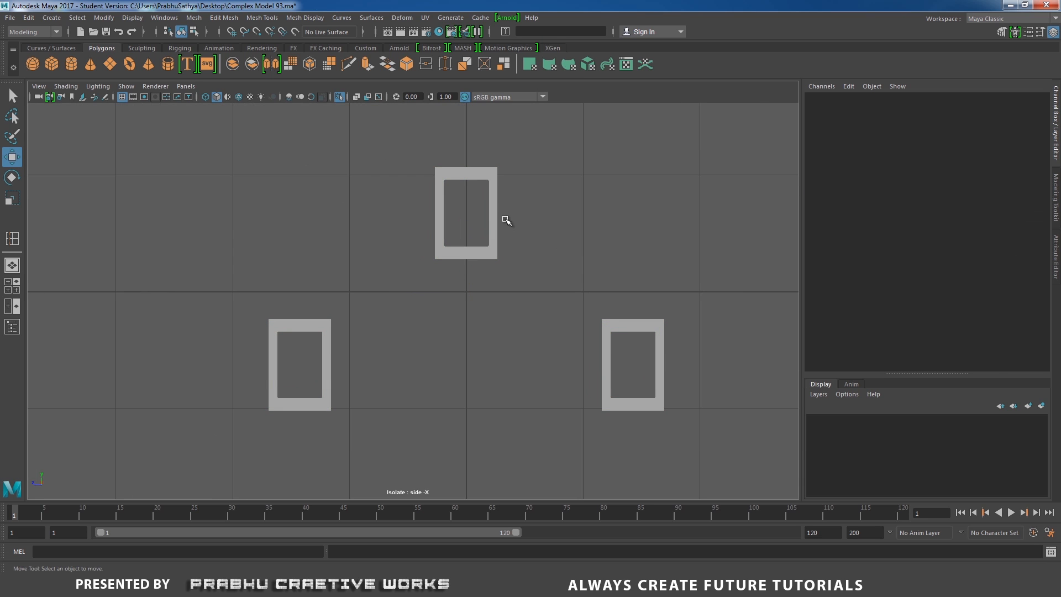
Step: Bridge the facing outer vertical edges of the two lower frames, with Divisions set to 1
{"action": "left_click", "coordinate": [498, 219]}
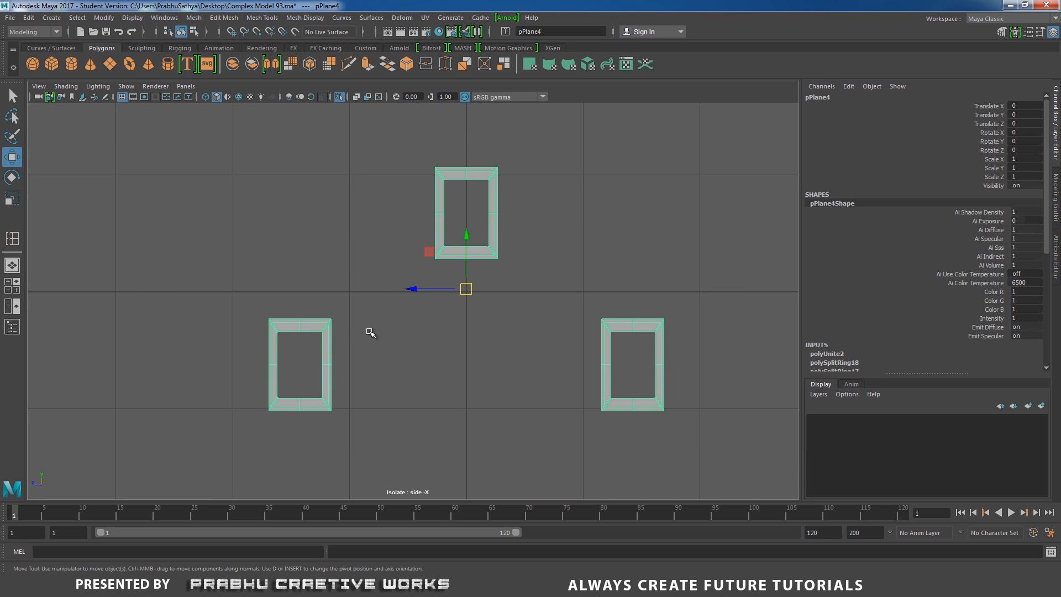
{"action": "middle_click_drag", "start_coordinate": [405, 337], "coordinate": [412, 294], "text": "alt"}
{"action": "scroll", "coordinate": [412, 295], "scroll_direction": "up", "scroll_amount": 2}
{"action": "right_click_drag", "start_coordinate": [380, 268], "coordinate": [379, 237]}
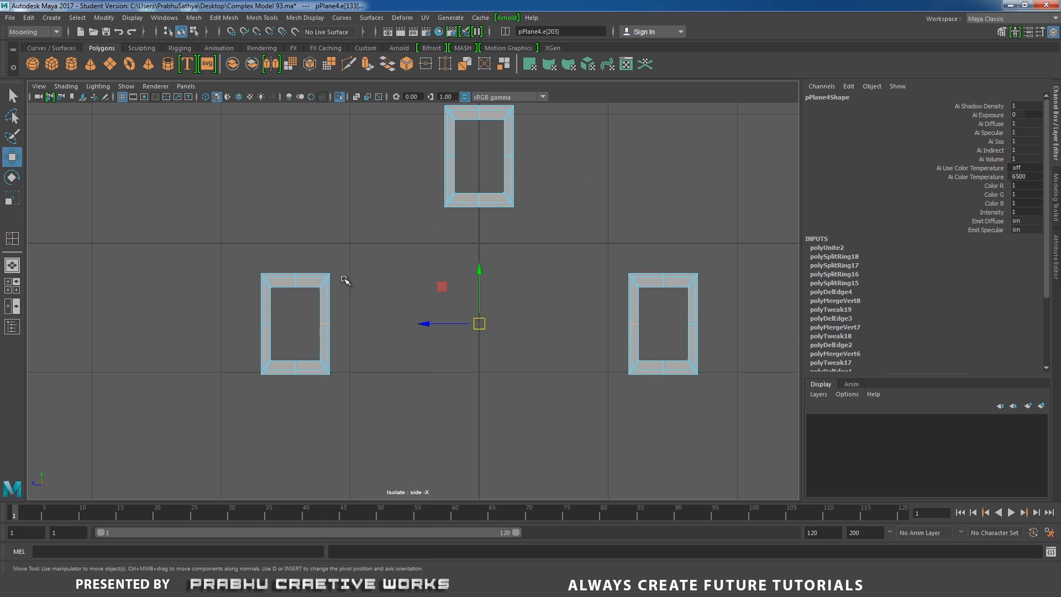
{"action": "left_click", "coordinate": [330, 337]}
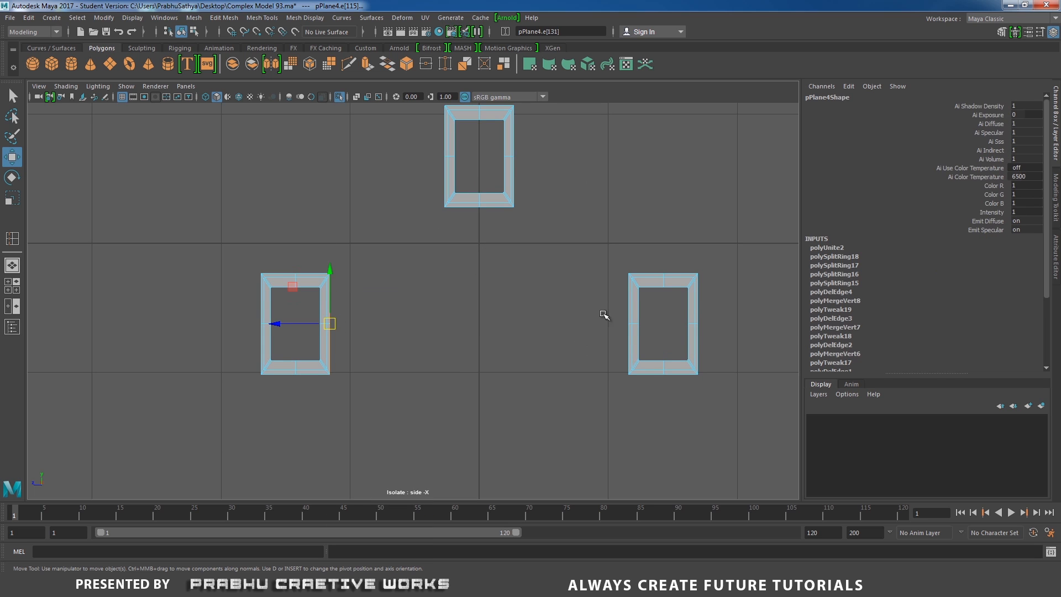
{"action": "left_click", "coordinate": [630, 298], "text": "shift"}
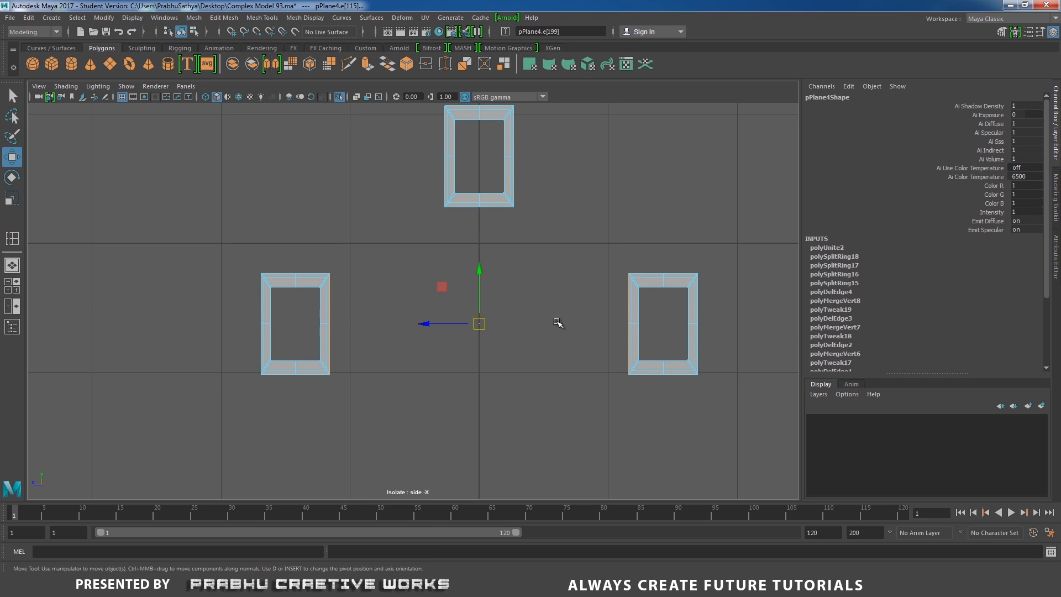
{"action": "right_click_drag", "start_coordinate": [559, 291], "coordinate": [546, 416], "text": "shift"}
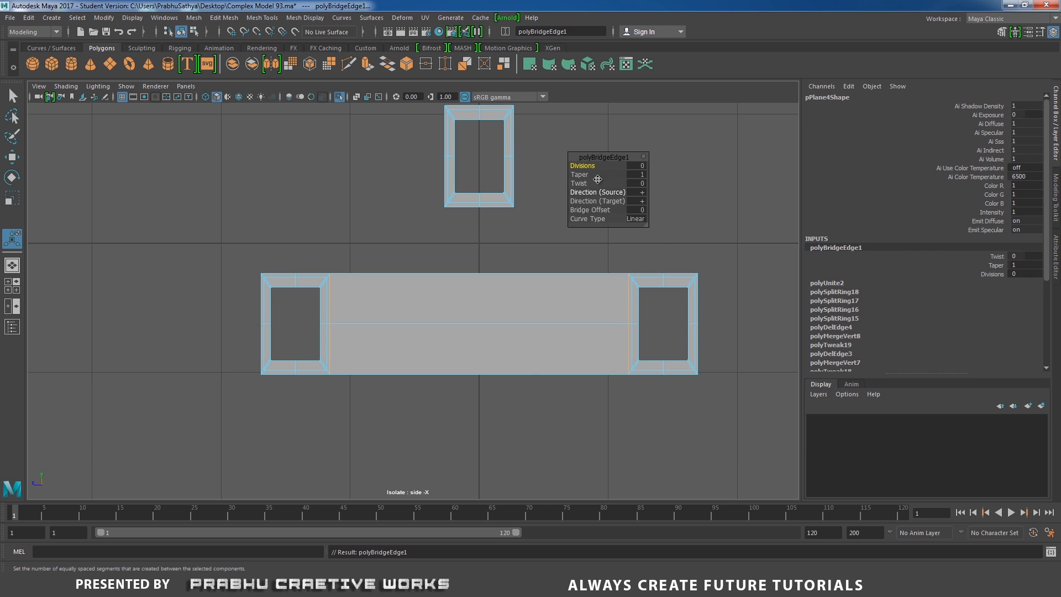
{"action": "left_click_drag", "start_coordinate": [582, 166], "coordinate": [587, 166]}
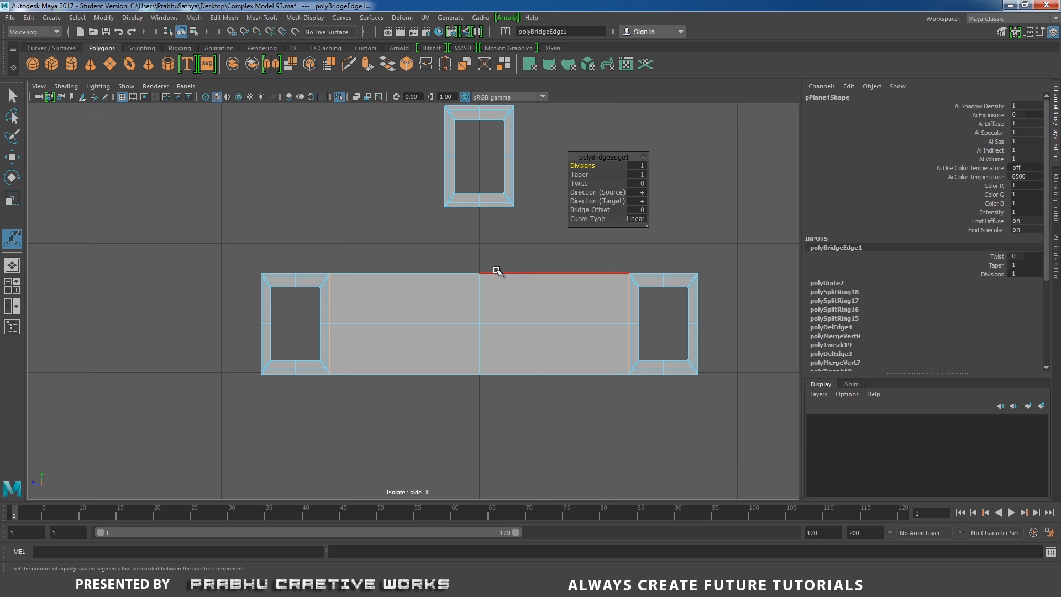
Step: Reset the Insert Edge Loop tool settings and add a vertical edge loop slightly left of the bridge's center
{"action": "mouse_move", "coordinate": [488, 271]}
{"action": "right_mouse_down"}
{"action": "mouse_move", "coordinate": [526, 253]}
{"action": "mouse_move", "coordinate": [486, 292]}
{"action": "right_mouse_up"}
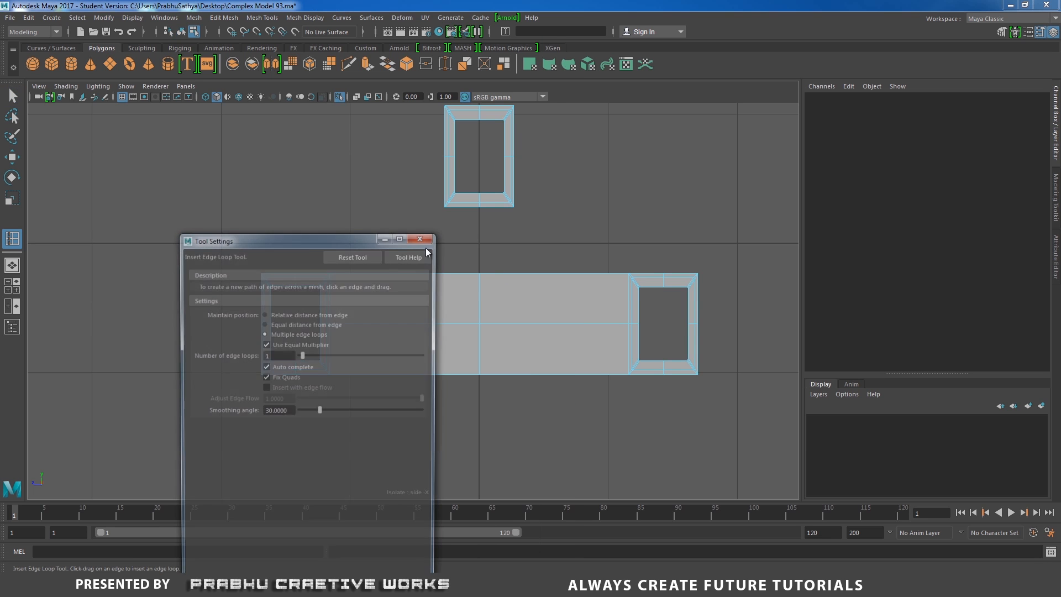
{"action": "left_click", "coordinate": [354, 253]}
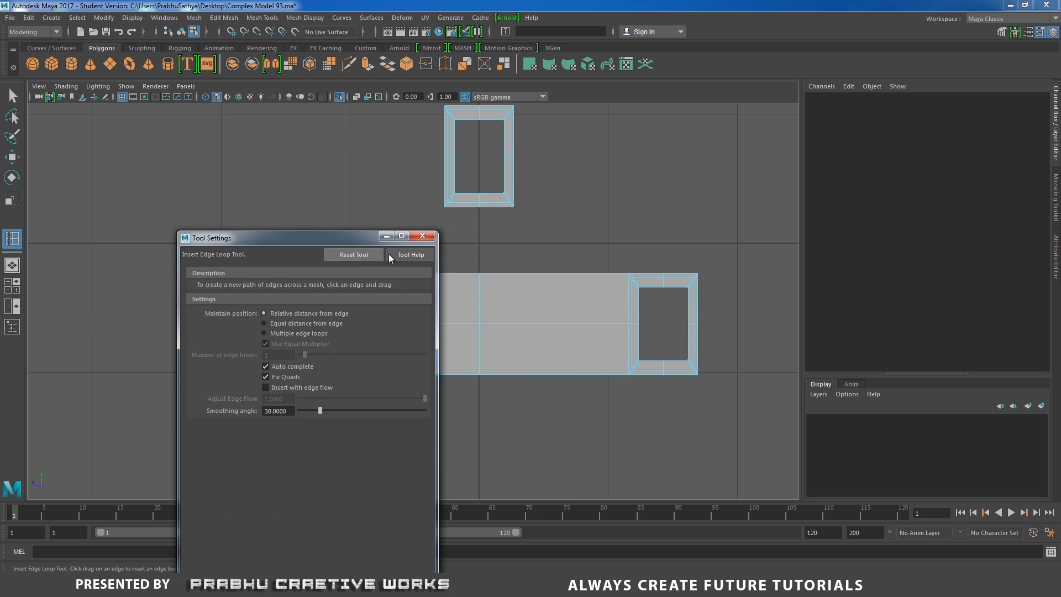
{"action": "left_click", "coordinate": [422, 236]}
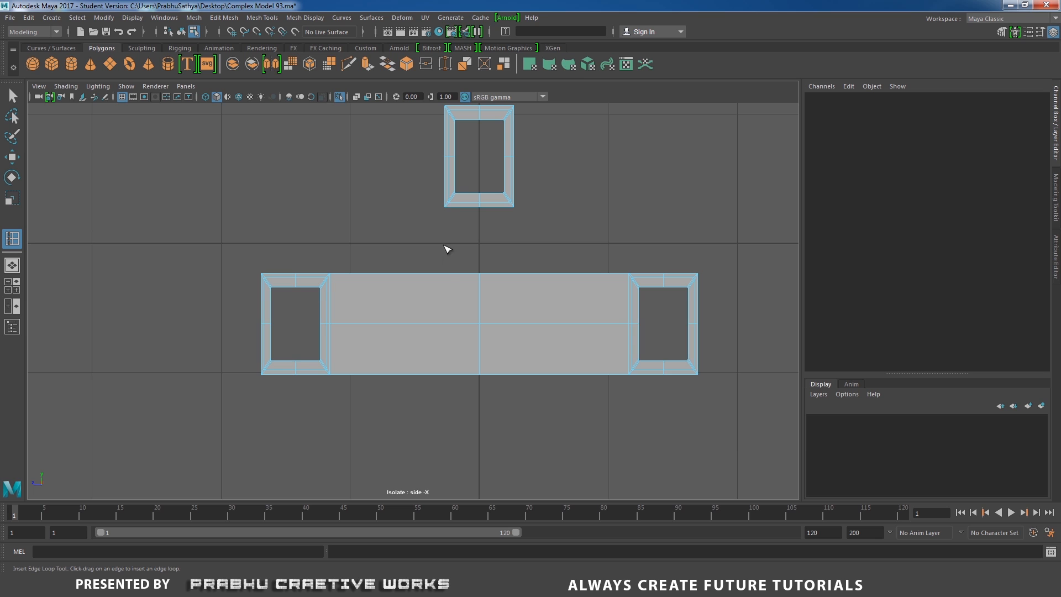
{"action": "left_click_drag", "start_coordinate": [441, 270], "coordinate": [440, 273]}
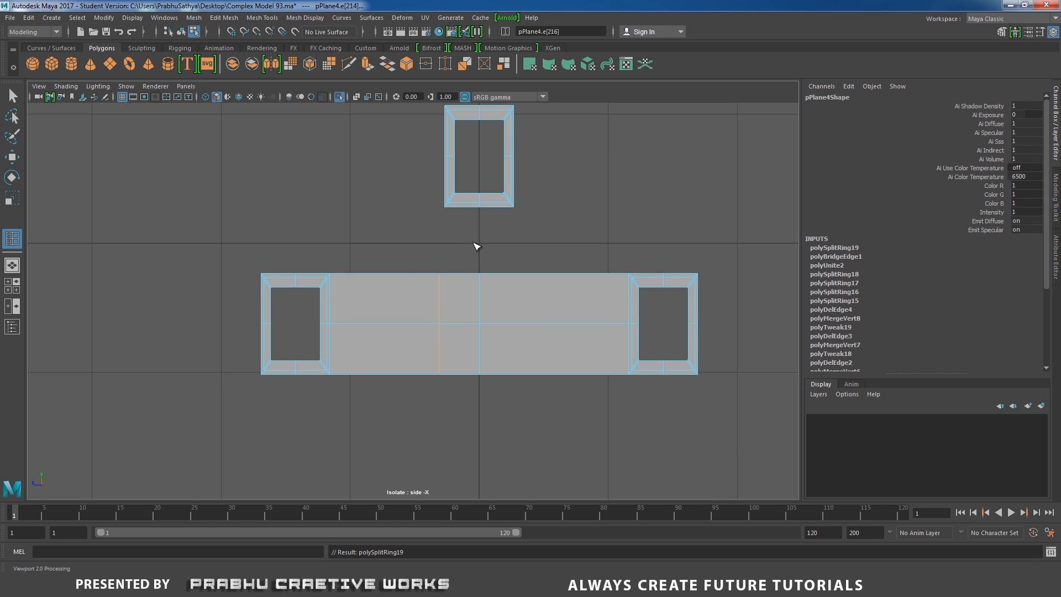
Step: Bridge the left half of the upper frame's bottom edge to the strip's top edge segment below it, with 0 divisions
{"action": "key", "text": "w"}
{"action": "right_click_drag", "start_coordinate": [474, 215], "coordinate": [474, 184]}
{"action": "left_click", "coordinate": [464, 207]}
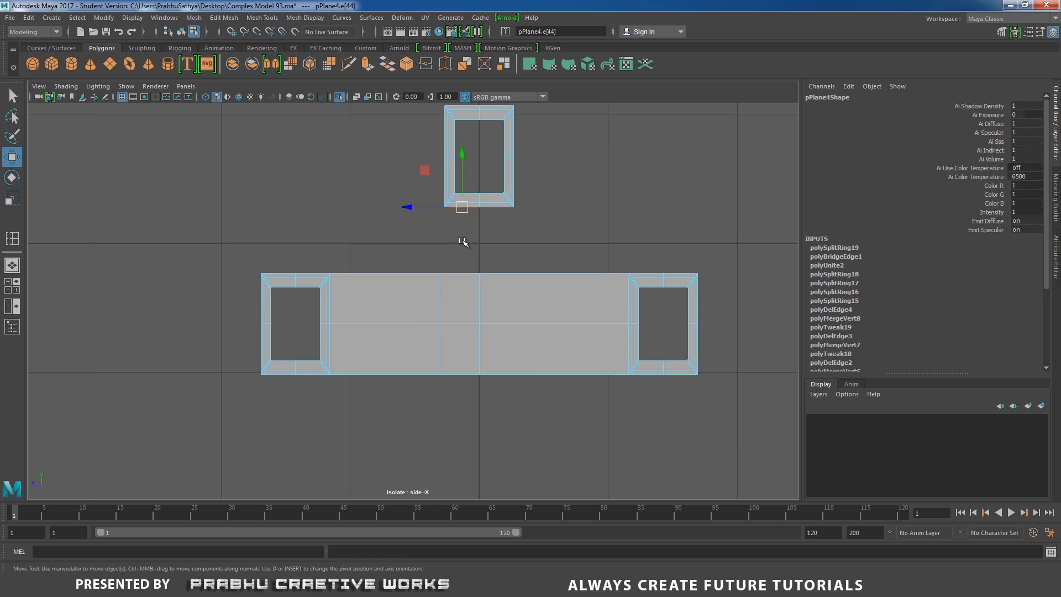
{"action": "left_click", "coordinate": [505, 272]}
{"action": "right_click_drag", "start_coordinate": [505, 271], "coordinate": [512, 393], "text": "shift"}
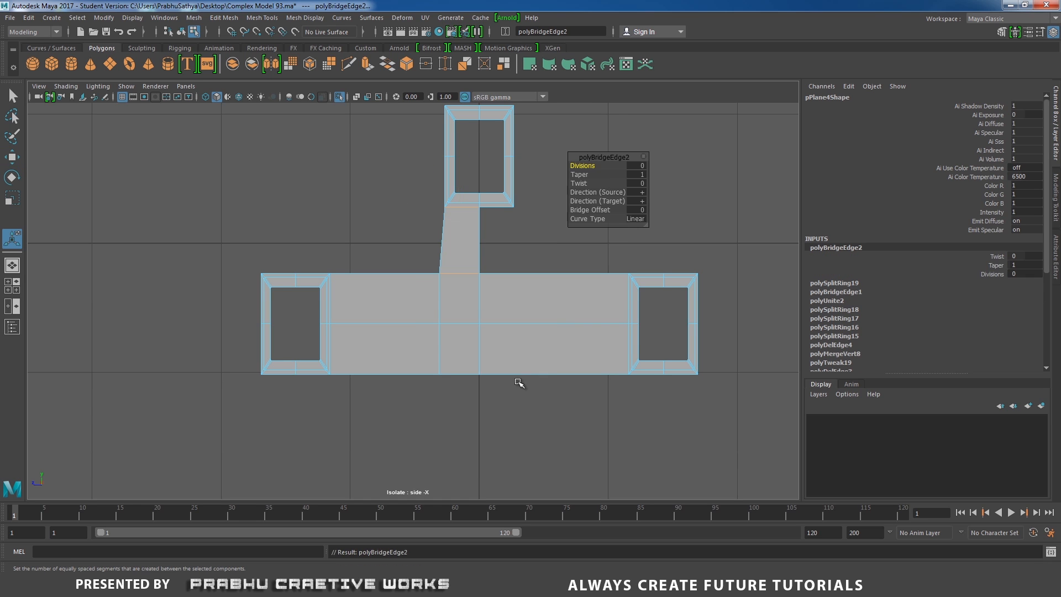
{"action": "right_click_drag", "start_coordinate": [486, 260], "coordinate": [562, 306], "text": "alt"}
{"action": "middle_click_drag", "start_coordinate": [483, 253], "coordinate": [483, 272], "text": "alt"}
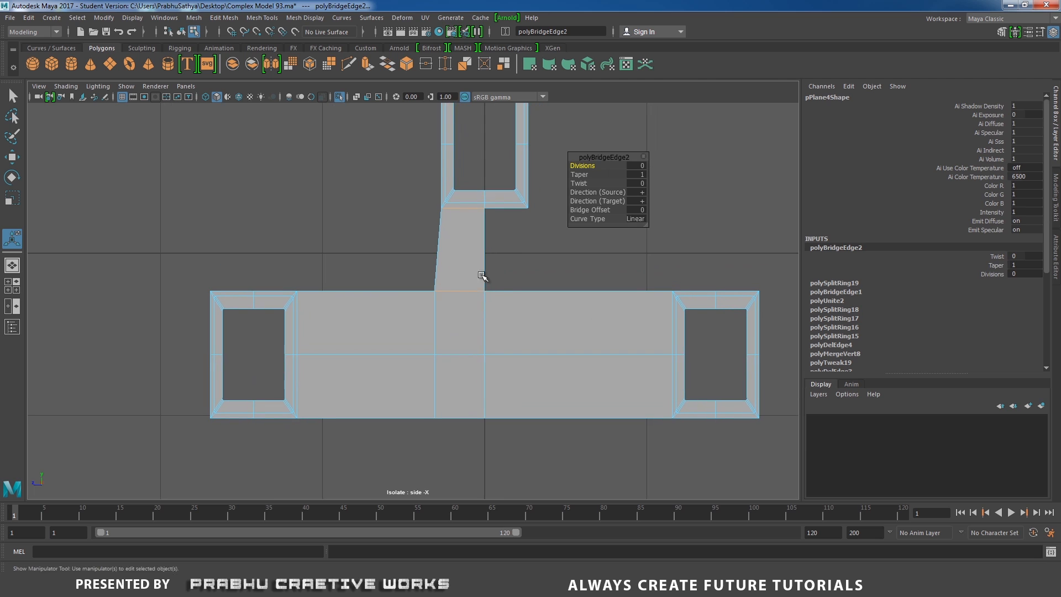
{"action": "left_click", "coordinate": [521, 249]}
{"action": "right_click_drag", "start_coordinate": [521, 249], "coordinate": [552, 301], "text": "alt"}
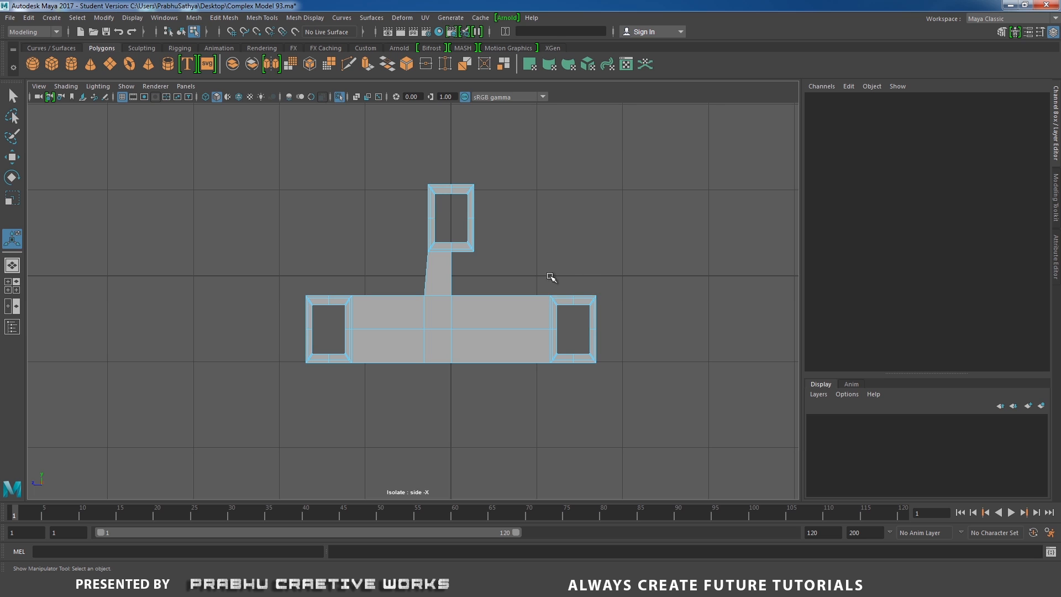
Step: Insert two vertical edge loops through the strip between the lower-left frame and the narrow connector
{"action": "scroll", "coordinate": [521, 282], "scroll_direction": "up", "scroll_amount": 3}
{"action": "middle_click_drag", "start_coordinate": [505, 257], "coordinate": [550, 257], "text": "alt"}
{"action": "right_click_drag", "start_coordinate": [551, 257], "coordinate": [590, 312], "text": "alt"}
{"action": "middle_click_drag", "start_coordinate": [441, 241], "coordinate": [464, 273], "text": "alt"}
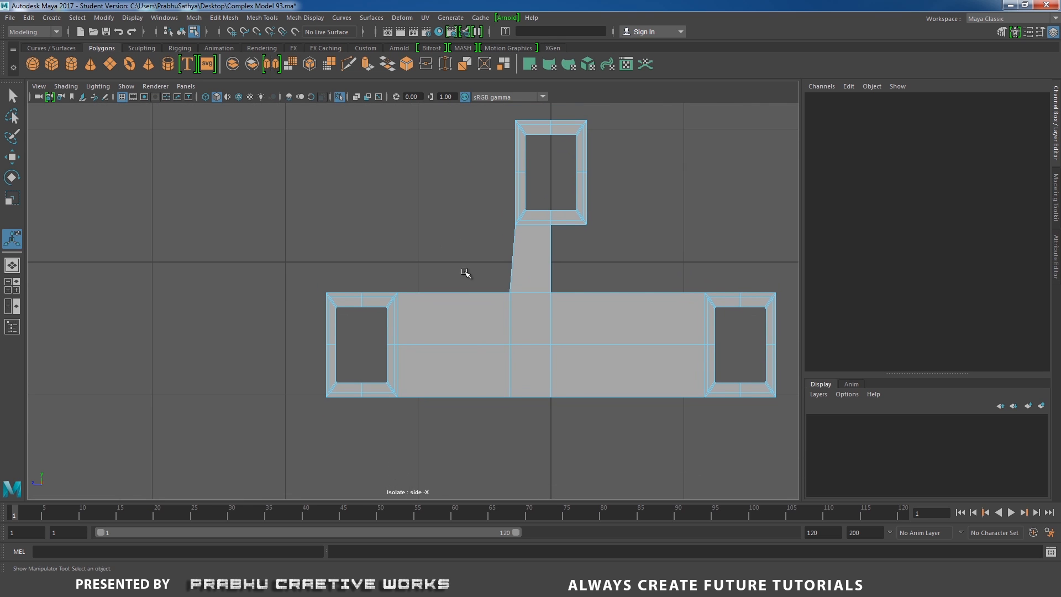
{"action": "right_click_drag", "start_coordinate": [458, 267], "coordinate": [534, 257]}
{"action": "right_click_drag", "start_coordinate": [483, 291], "coordinate": [450, 297]}
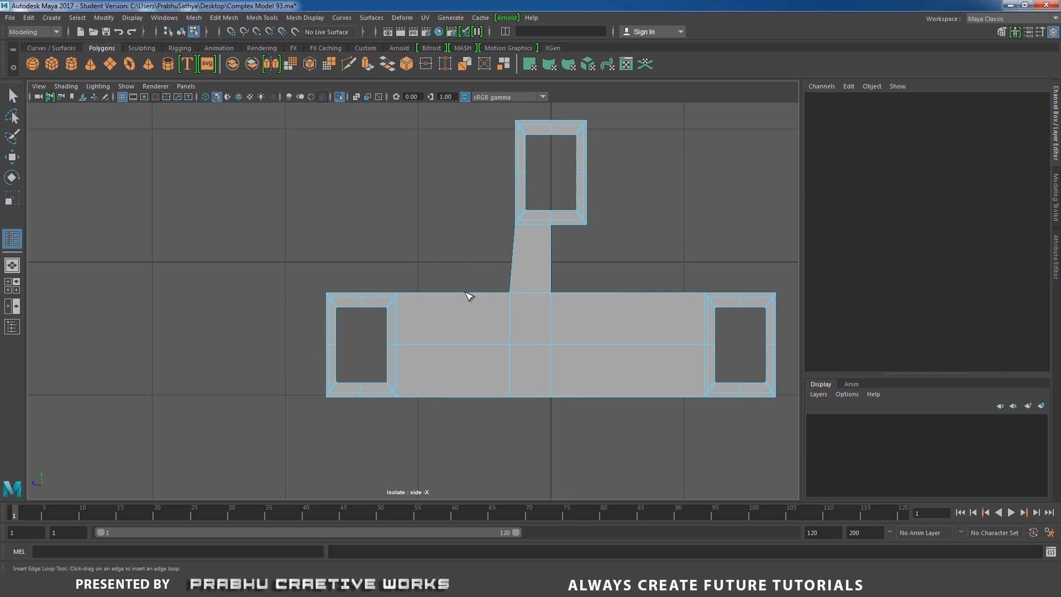
{"action": "left_click", "coordinate": [468, 297]}
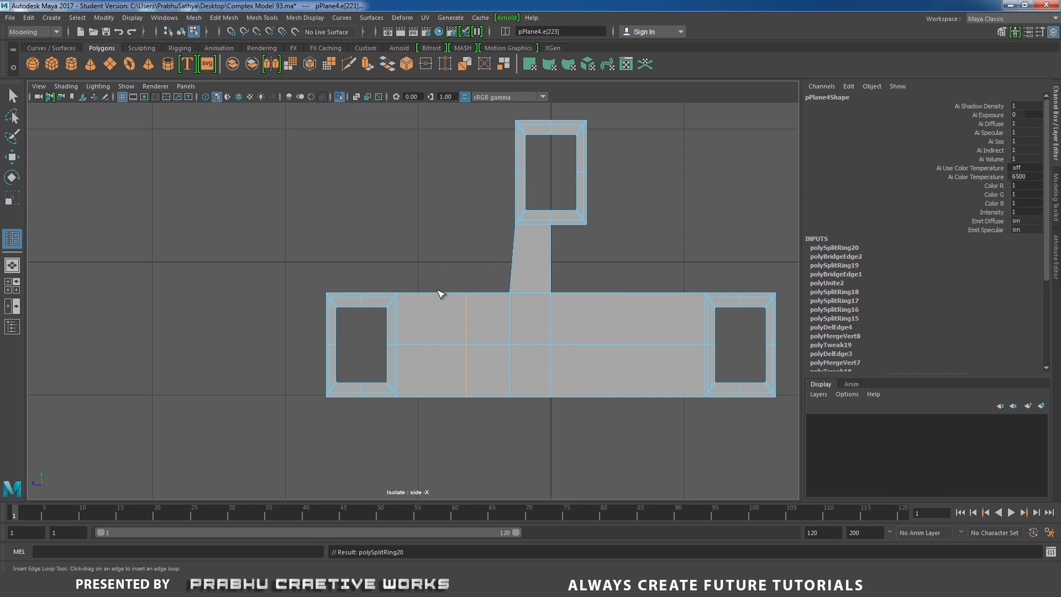
{"action": "left_click", "coordinate": [429, 297]}
{"action": "key", "text": "w"}
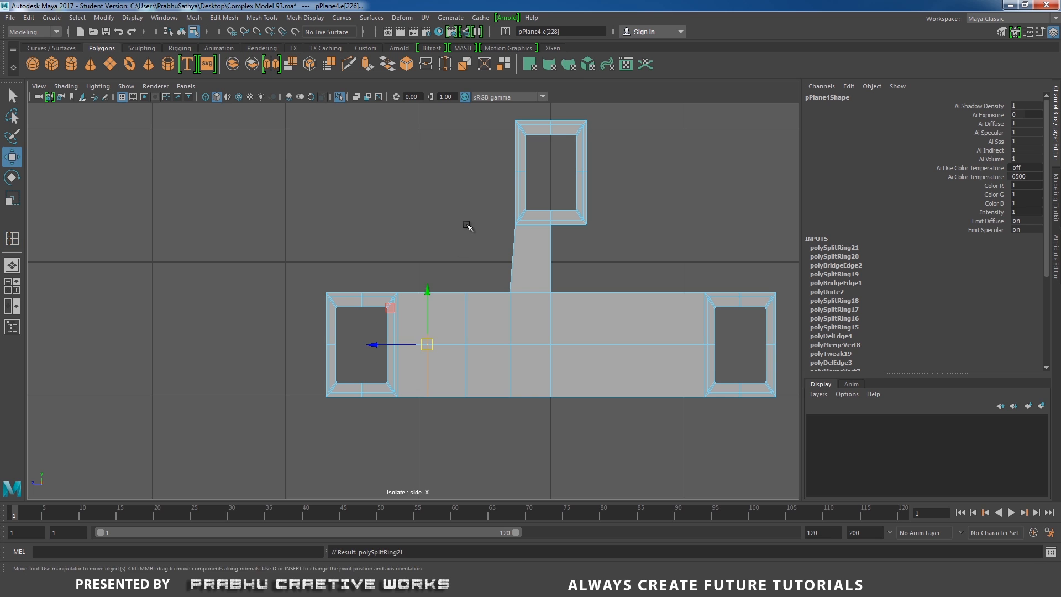
Step: Extrude the top border edges from the lower-left frame to the narrow connector upward to about the upper frame's top height
{"action": "middle_click_drag", "start_coordinate": [467, 228], "coordinate": [471, 246], "text": "alt"}
{"action": "right_click_drag", "start_coordinate": [471, 246], "coordinate": [519, 291], "text": "alt"}
{"action": "left_click", "coordinate": [374, 287]}
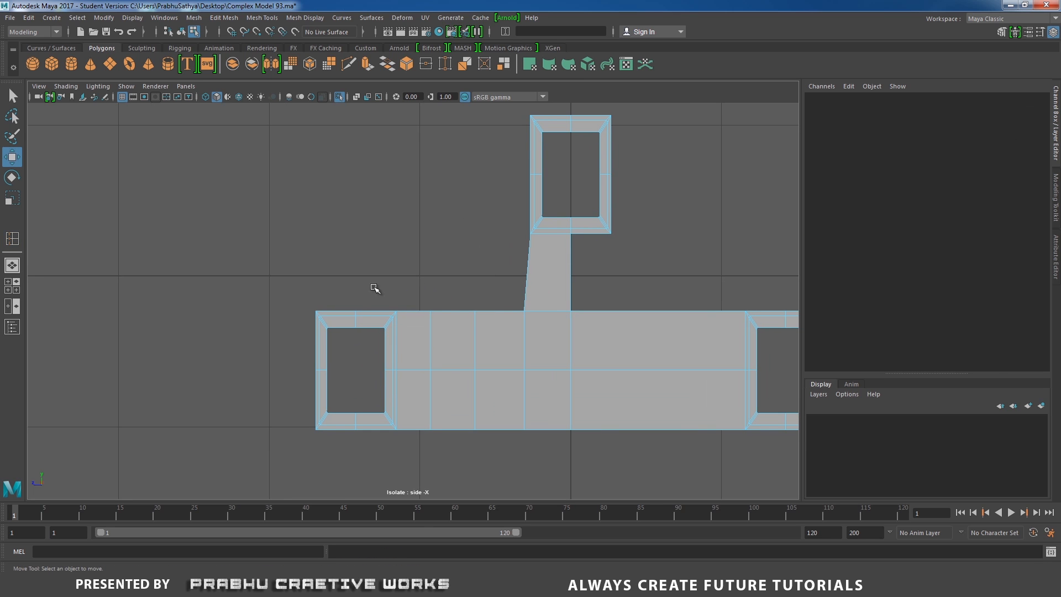
{"action": "left_click", "coordinate": [347, 311]}
{"action": "left_click", "coordinate": [480, 311], "text": "shift"}
{"action": "left_click", "coordinate": [481, 311], "text": "shift"}
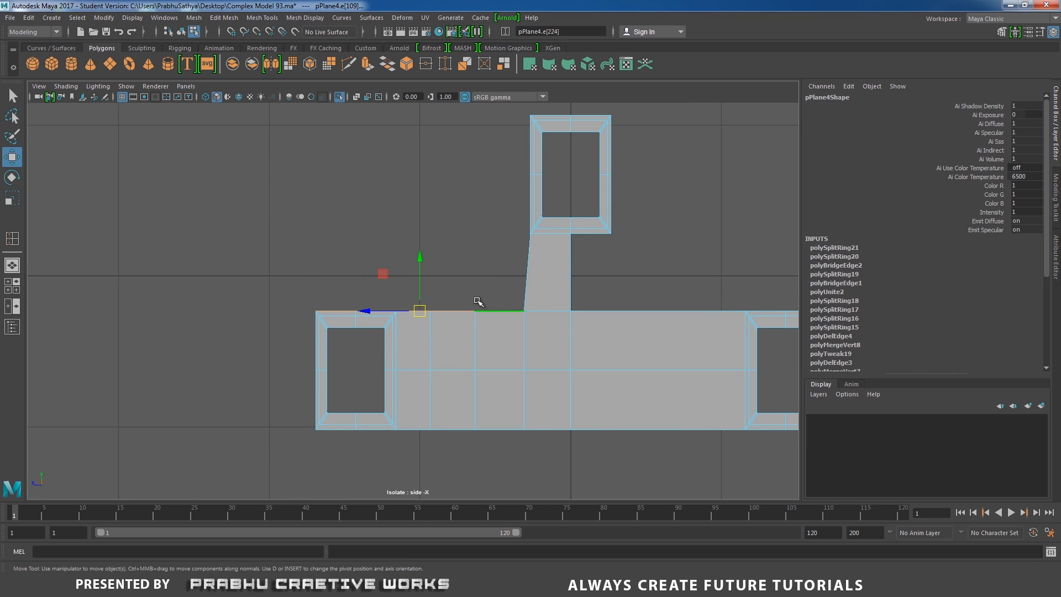
{"action": "right_click", "coordinate": [493, 242], "text": "shift"}
{"action": "middle_click_drag", "start_coordinate": [525, 231], "coordinate": [529, 273], "text": "alt"}
{"action": "key", "text": "w"}
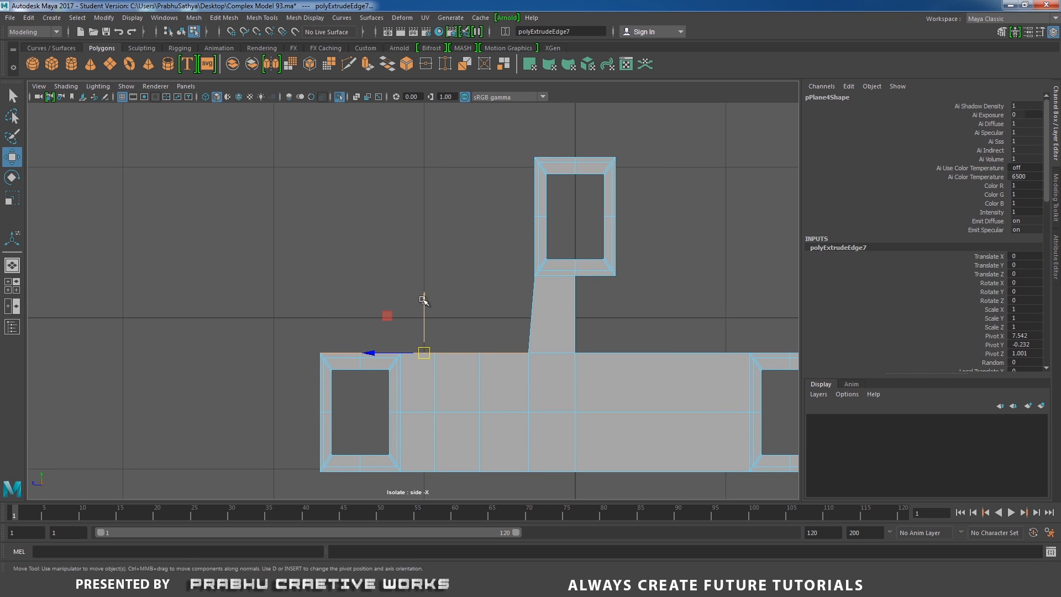
{"action": "left_click_drag", "start_coordinate": [424, 301], "coordinate": [467, 98]}
Step: Fine-tune the height of the extruded border edges to line up with the upper frame's top edge
{"action": "scroll", "coordinate": [569, 174], "scroll_direction": "up", "scroll_amount": 3}
{"action": "middle_click_drag", "start_coordinate": [568, 175], "coordinate": [530, 247], "text": "alt"}
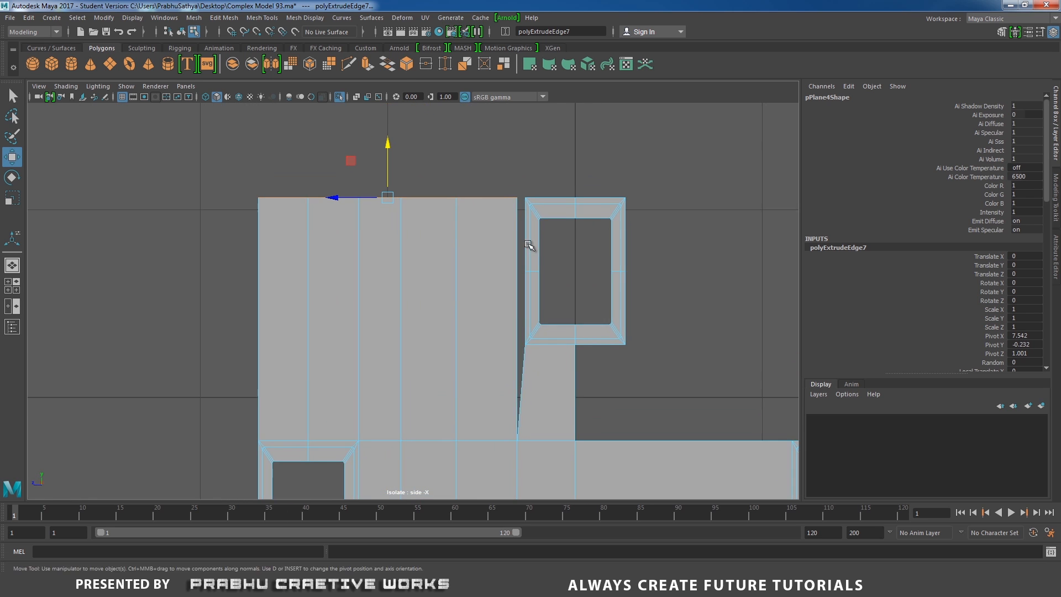
{"action": "right_click_drag", "start_coordinate": [530, 247], "coordinate": [539, 270], "text": "alt"}
{"action": "middle_click_drag", "start_coordinate": [526, 248], "coordinate": [526, 234], "text": "alt"}
{"action": "left_click_drag", "start_coordinate": [389, 126], "coordinate": [388, 119]}
Step: Insert a horizontal edge loop across the lower part of the extruded panel and a matching one across the narrow connector
{"action": "right_click_drag", "start_coordinate": [458, 204], "coordinate": [506, 188]}
{"action": "middle_click_drag", "start_coordinate": [480, 201], "coordinate": [485, 118], "text": "alt"}
{"action": "right_click_drag", "start_coordinate": [504, 268], "coordinate": [442, 277], "text": "shift"}
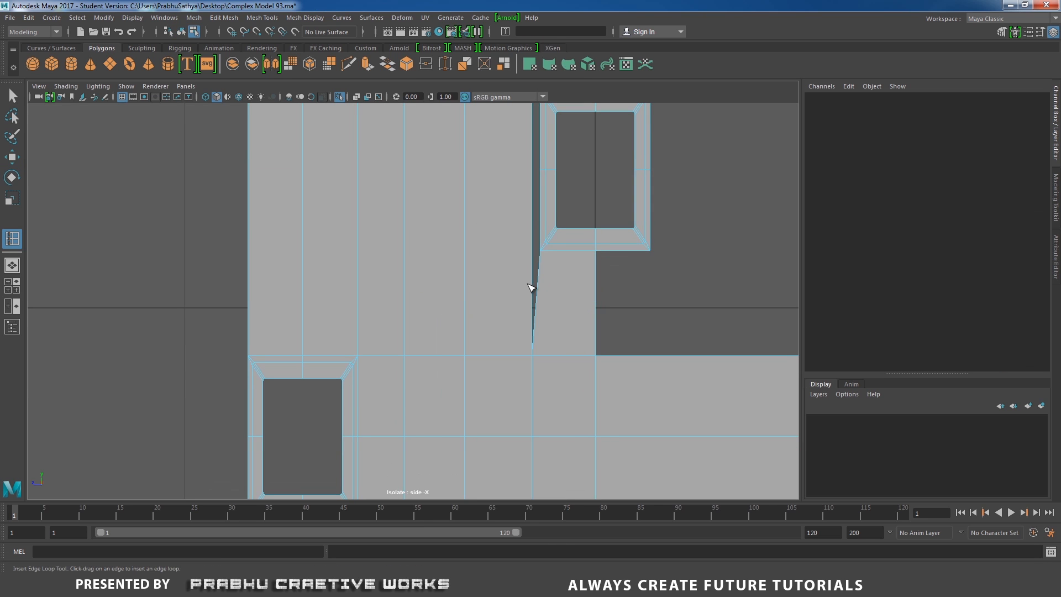
{"action": "left_click", "coordinate": [533, 285]}
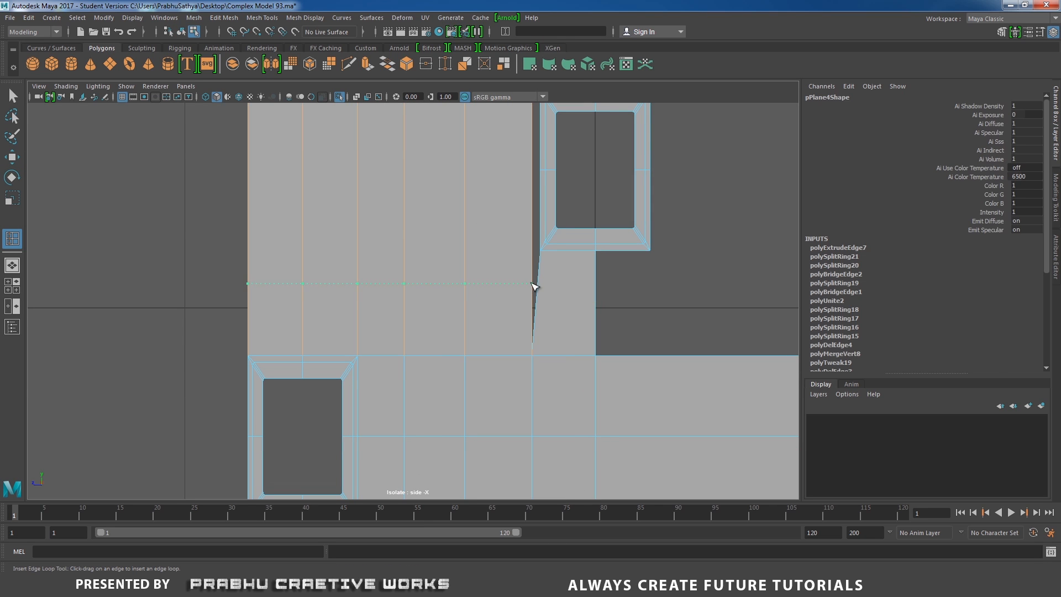
{"action": "key", "text": "ctrl+z"}
{"action": "left_click_drag", "start_coordinate": [465, 297], "coordinate": [465, 296]}
{"action": "left_click", "coordinate": [595, 295]}
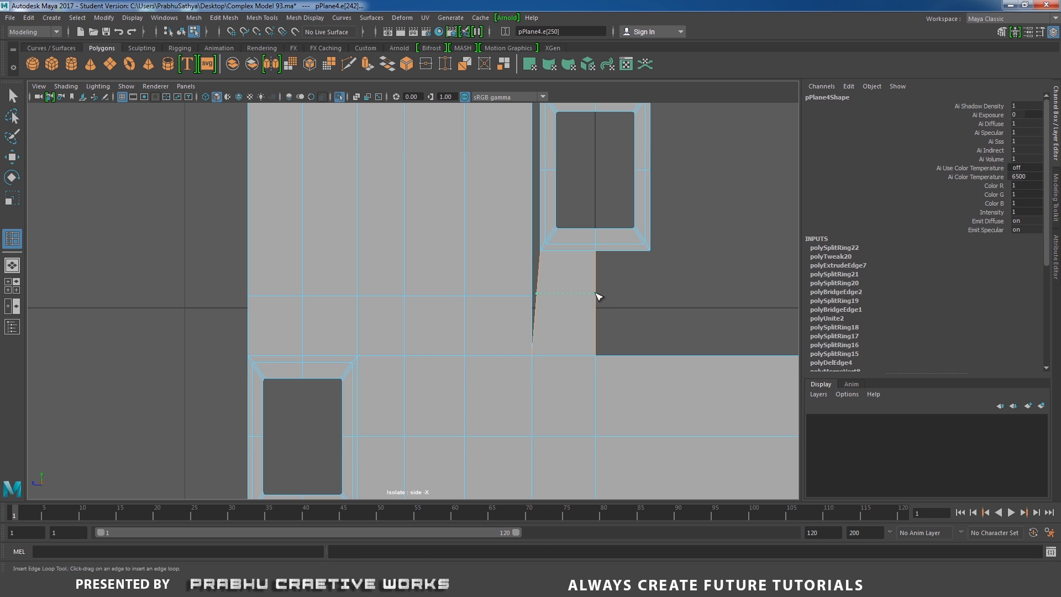
Step: Insert two more horizontal edge loops across the extruded panel, level with the upper frame's bottom edge and its mid-height edge
{"action": "middle_click_drag", "start_coordinate": [555, 249], "coordinate": [556, 331], "text": "alt"}
{"action": "mouse_move", "coordinate": [594, 354]}
{"action": "right_mouse_down", "text": "alt"}
{"action": "mouse_move", "coordinate": [629, 365]}
{"action": "mouse_move", "coordinate": [589, 349]}
{"action": "right_mouse_up", "text": "alt"}
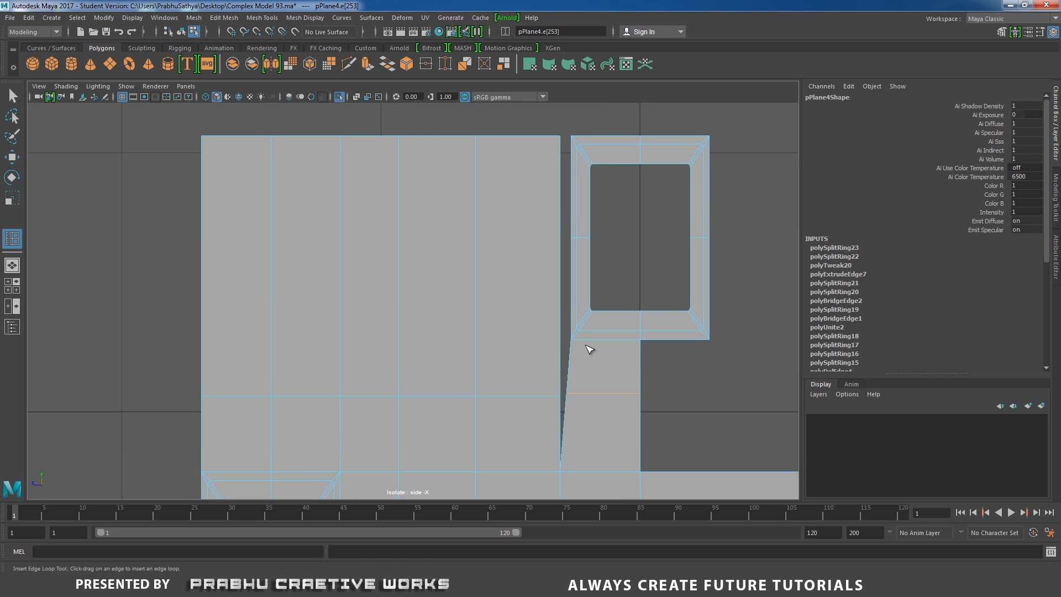
{"action": "left_click", "coordinate": [563, 338]}
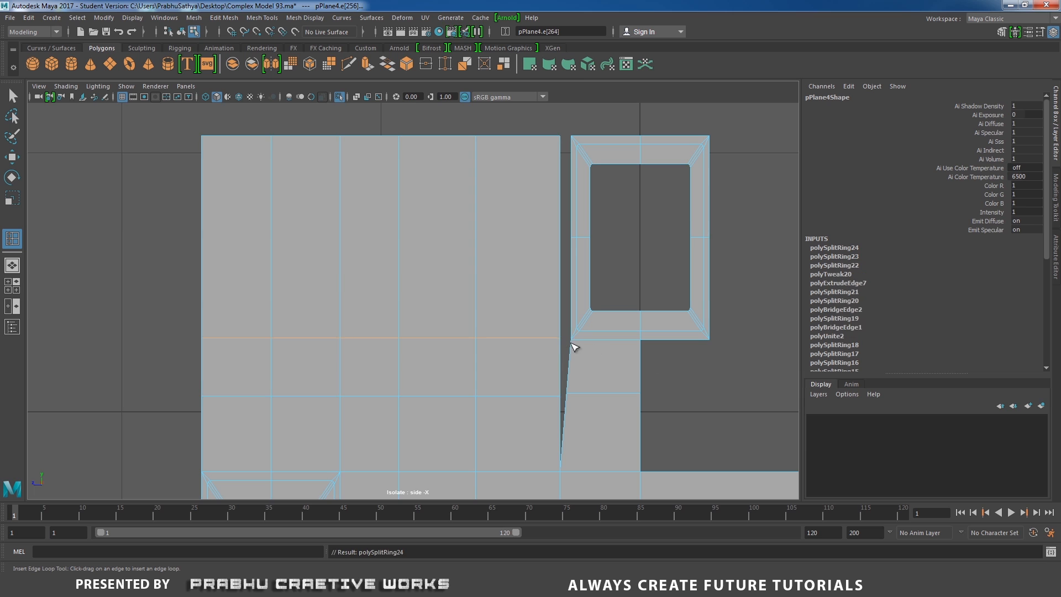
{"action": "left_click", "coordinate": [559, 237]}
{"action": "middle_click_drag", "start_coordinate": [522, 207], "coordinate": [484, 264], "text": "alt"}
{"action": "right_click_drag", "start_coordinate": [547, 293], "coordinate": [657, 325], "text": "alt"}
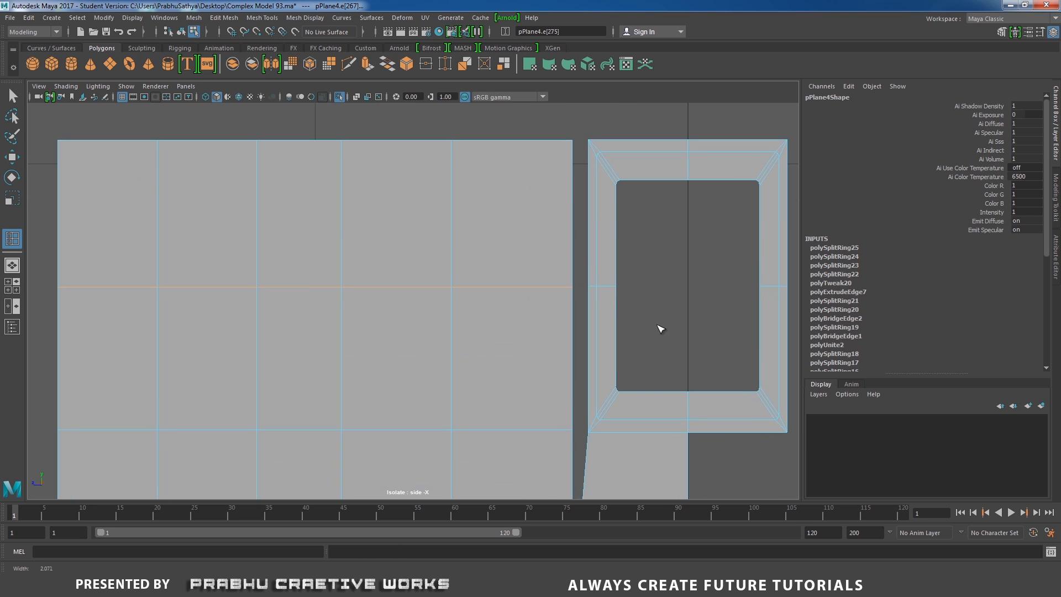
Step: Target-weld the panel's top-right corner and mid-height border vertices to the matching vertices on the upper frame's outer left edge
{"action": "key", "text": "w"}
{"action": "right_click_drag", "start_coordinate": [572, 178], "coordinate": [573, 145]}
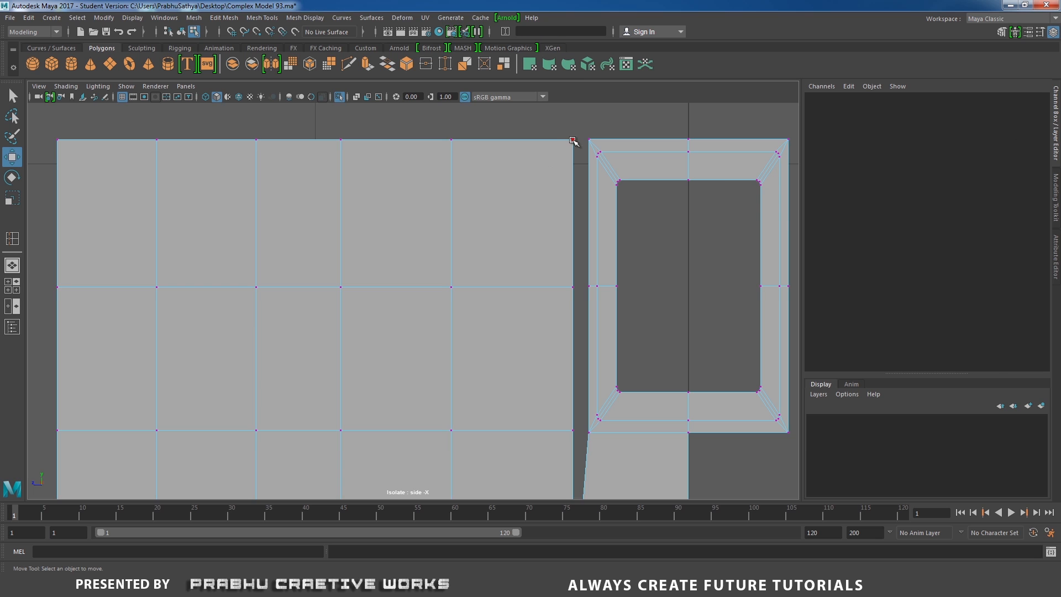
{"action": "left_click", "coordinate": [573, 139]}
{"action": "mouse_move", "coordinate": [569, 207]}
{"action": "right_mouse_down", "text": "shift"}
{"action": "mouse_move", "coordinate": [570, 171]}
{"action": "mouse_move", "coordinate": [574, 195]}
{"action": "right_mouse_up", "text": "shift"}
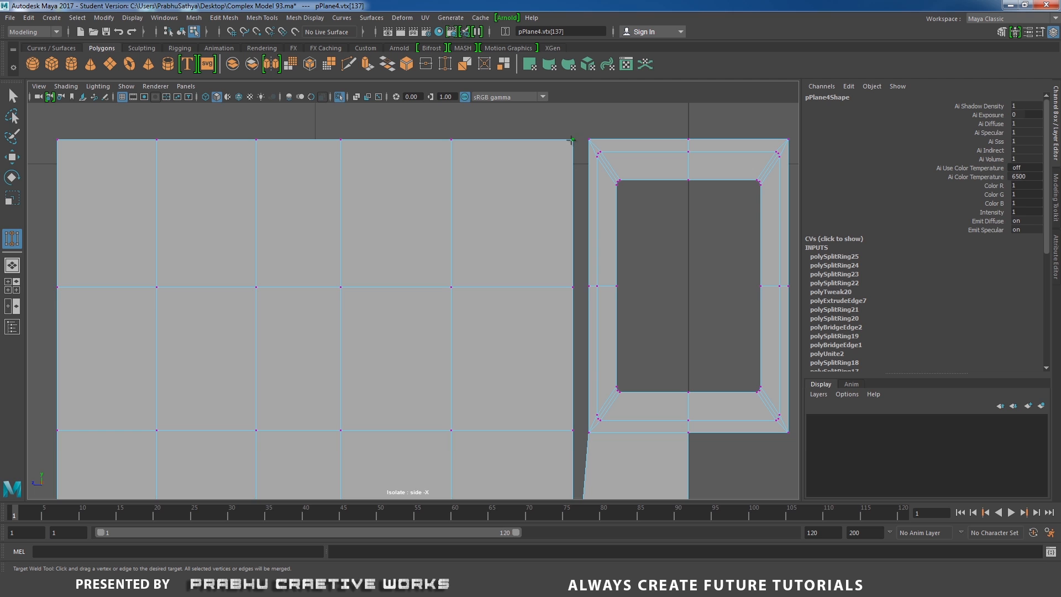
{"action": "left_click_drag", "start_coordinate": [588, 139], "coordinate": [590, 143]}
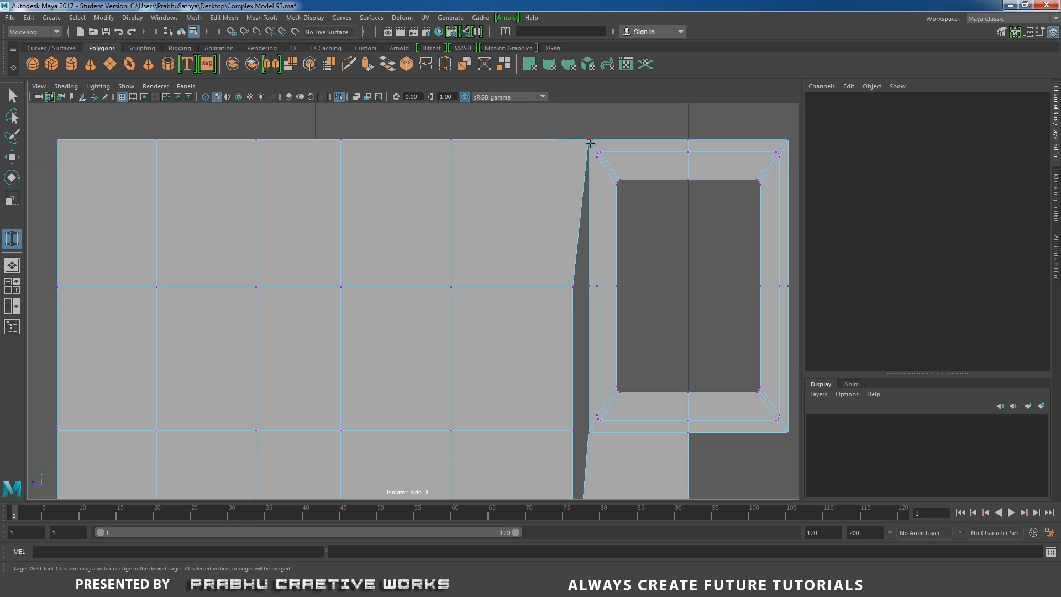
{"action": "middle_click_drag", "start_coordinate": [572, 239], "coordinate": [558, 153], "text": "alt"}
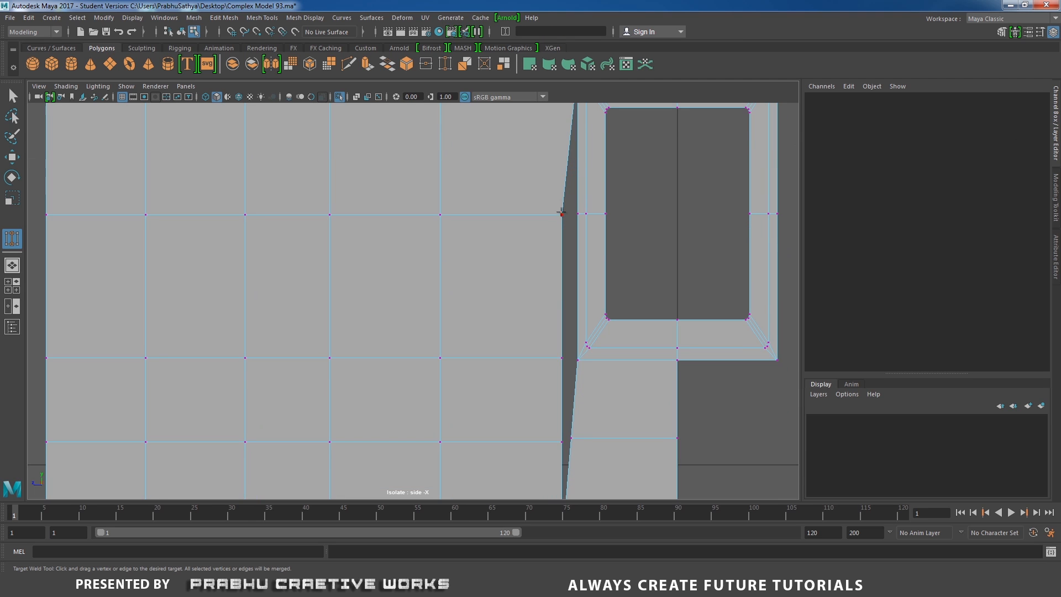
{"action": "left_click_drag", "start_coordinate": [577, 215], "coordinate": [576, 217]}
Step: Target-weld the next two panel border vertices to the upper frame's lower-left corner and the connector's mid-height left vertex
{"action": "middle_click_drag", "start_coordinate": [589, 271], "coordinate": [579, 176], "text": "alt"}
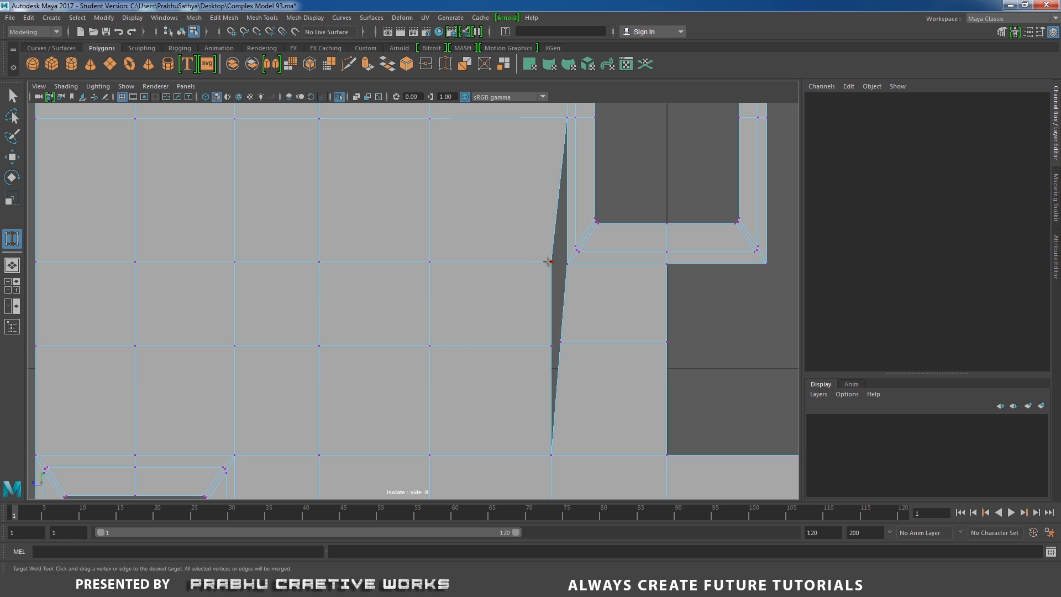
{"action": "left_click_drag", "start_coordinate": [575, 265], "coordinate": [575, 264]}
{"action": "middle_click_drag", "start_coordinate": [549, 339], "coordinate": [537, 233], "text": "alt"}
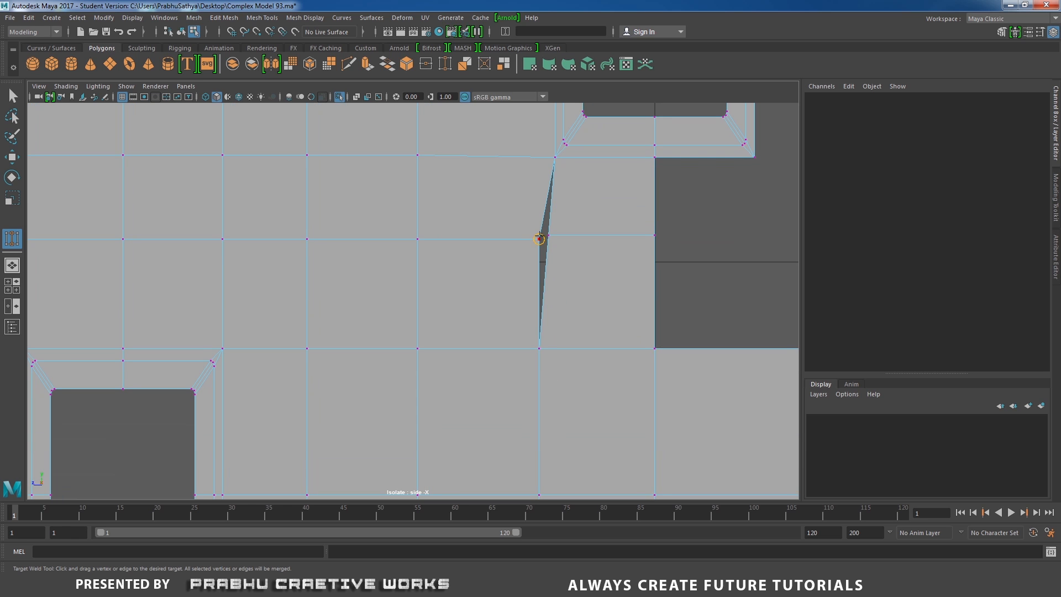
{"action": "left_click_drag", "start_coordinate": [538, 239], "coordinate": [548, 235]}
{"action": "right_click_drag", "start_coordinate": [663, 251], "coordinate": [573, 249], "text": "alt"}
{"action": "middle_click_drag", "start_coordinate": [547, 256], "coordinate": [572, 244], "text": "alt"}
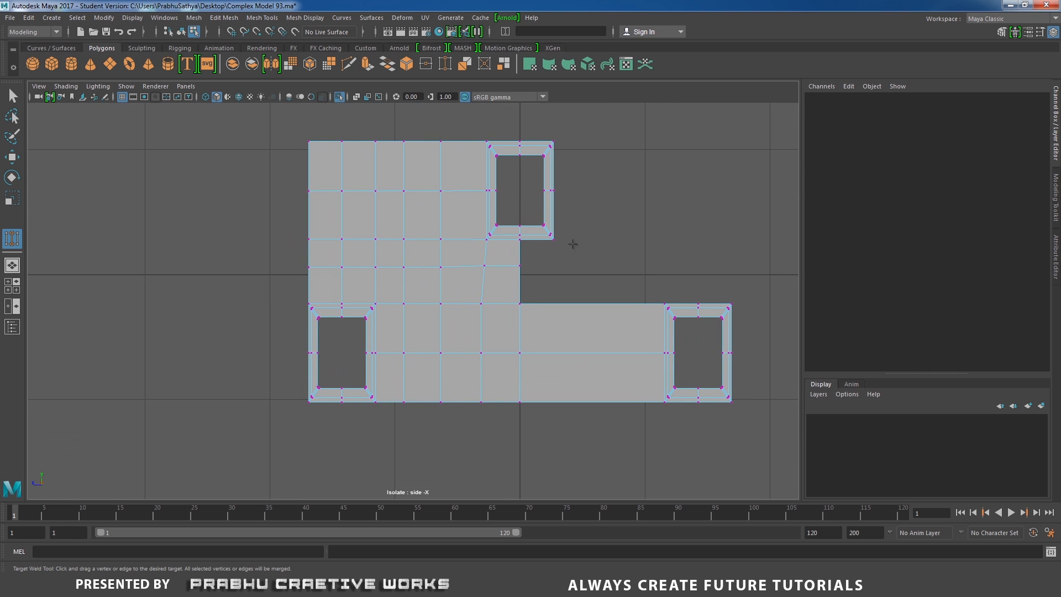
{"action": "middle_click_drag", "start_coordinate": [467, 258], "coordinate": [509, 244], "text": "alt"}
{"action": "key", "text": "w"}
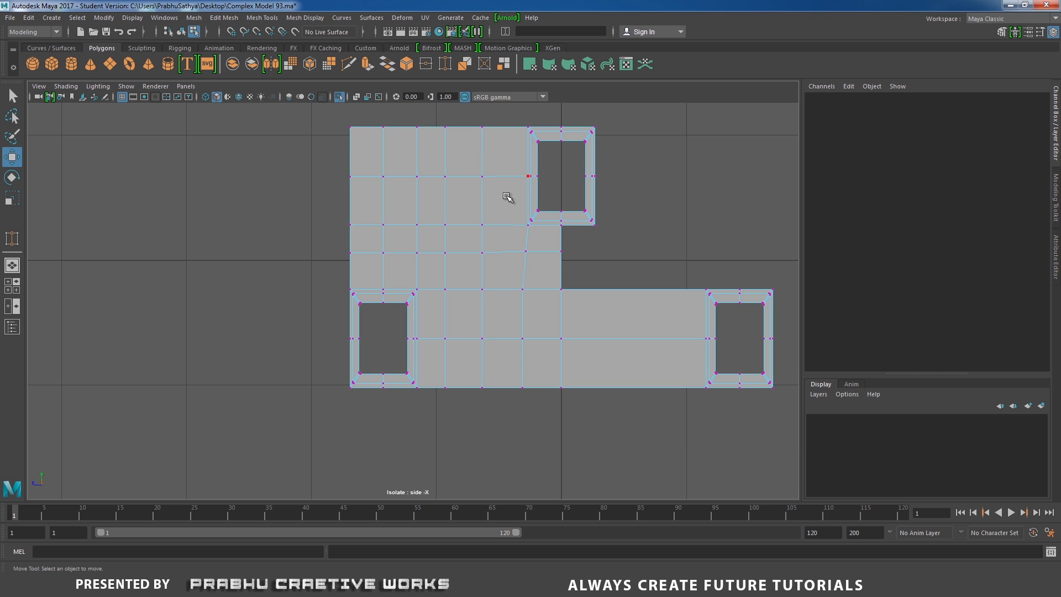
Step: Extrude the whole top border of the panel and upper frame upward to a Y position of about 1.34 cm
{"action": "right_click_drag", "start_coordinate": [507, 197], "coordinate": [564, 166]}
{"action": "middle_click_drag", "start_coordinate": [487, 182], "coordinate": [483, 229], "text": "alt"}
{"action": "right_click_drag", "start_coordinate": [464, 206], "coordinate": [464, 175]}
{"action": "left_click", "coordinate": [357, 175]}
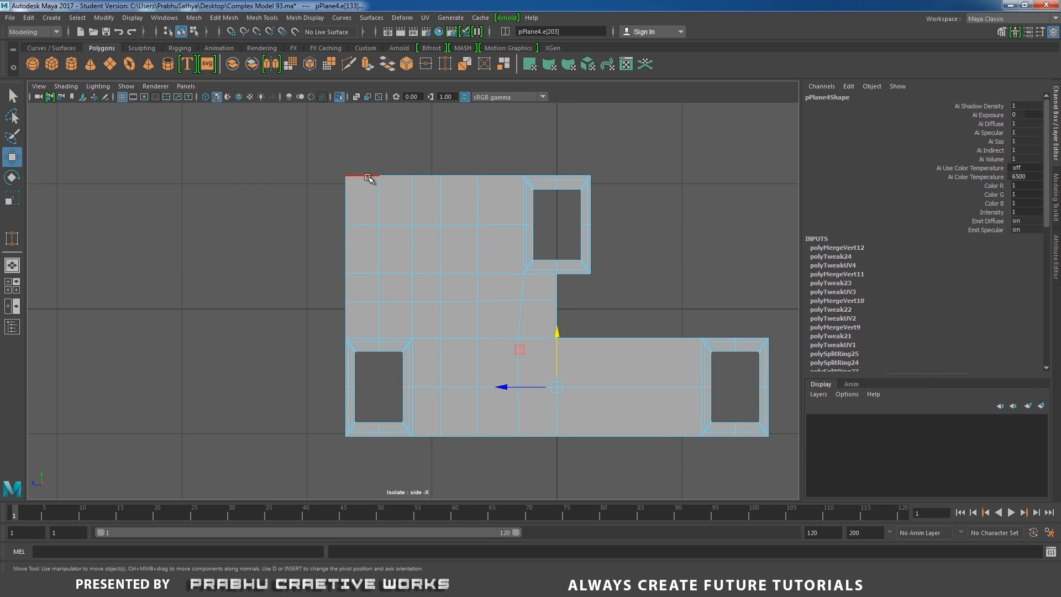
{"action": "double_click", "coordinate": [572, 177]}
{"action": "right_click_drag", "start_coordinate": [458, 220], "coordinate": [462, 187], "text": "shift"}
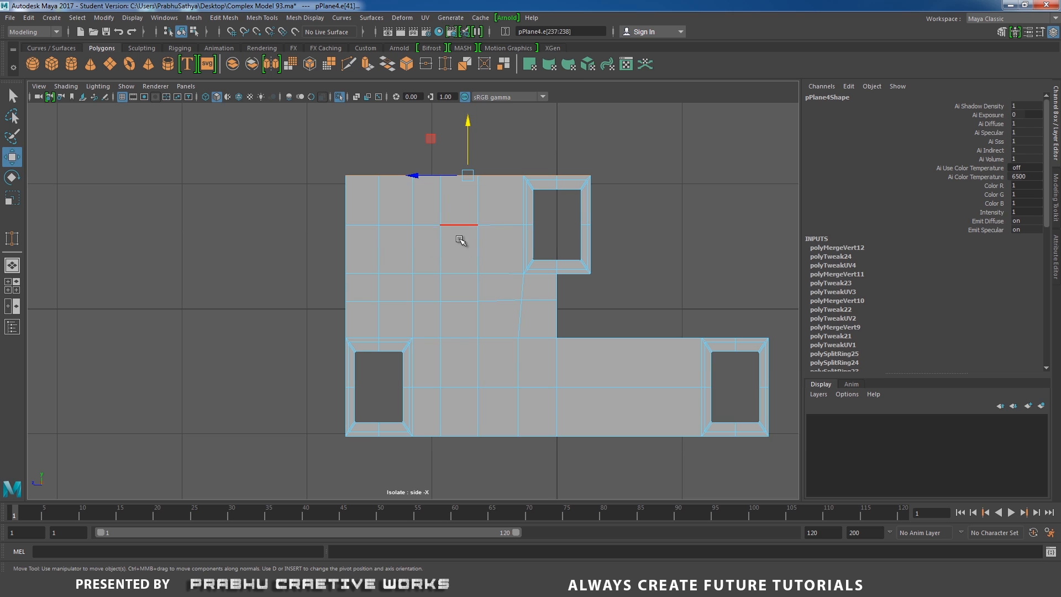
{"action": "key", "text": "w"}
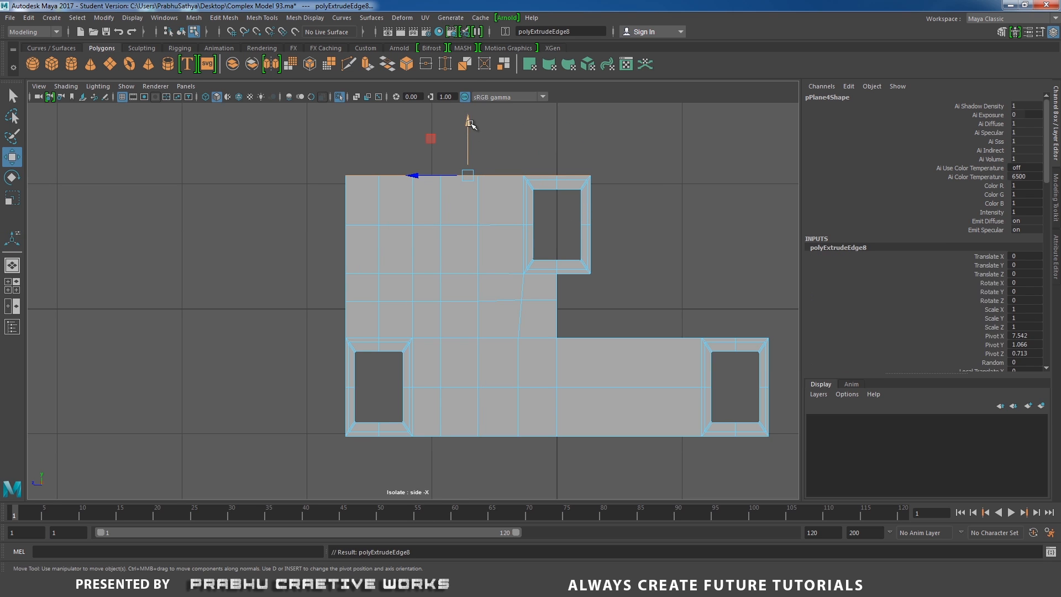
{"action": "left_click_drag", "start_coordinate": [470, 123], "coordinate": [479, 87]}
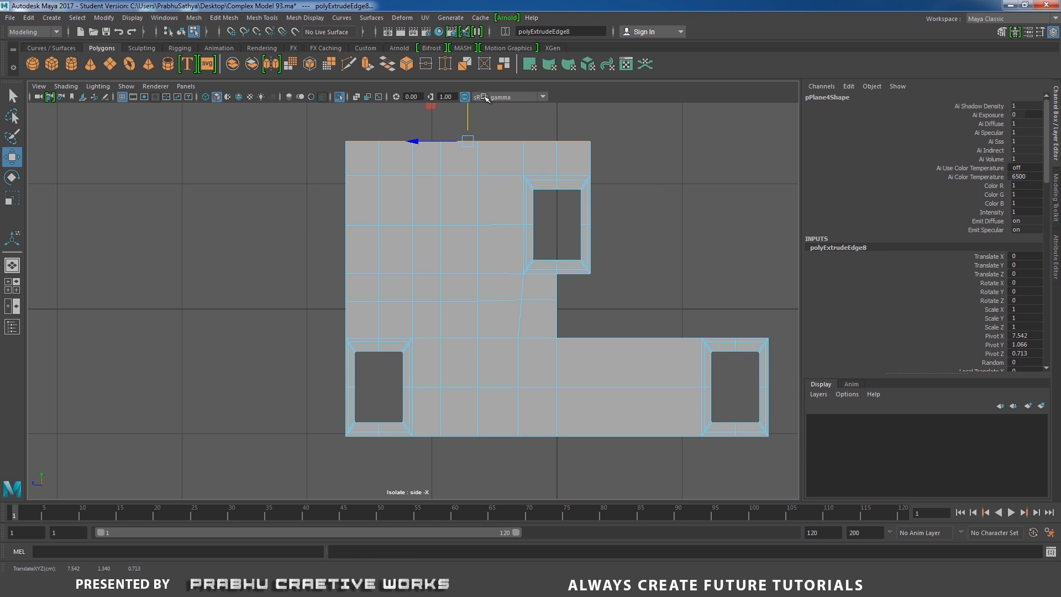
Step: Extrude the bottom border edges from the lower-left frame's outer corner to the vertical center line downward into a short strip
{"action": "right_click_drag", "start_coordinate": [540, 210], "coordinate": [530, 224], "text": "alt"}
{"action": "middle_click_drag", "start_coordinate": [534, 222], "coordinate": [621, 208], "text": "alt"}
{"action": "middle_click_drag", "start_coordinate": [509, 288], "coordinate": [483, 185], "text": "alt"}
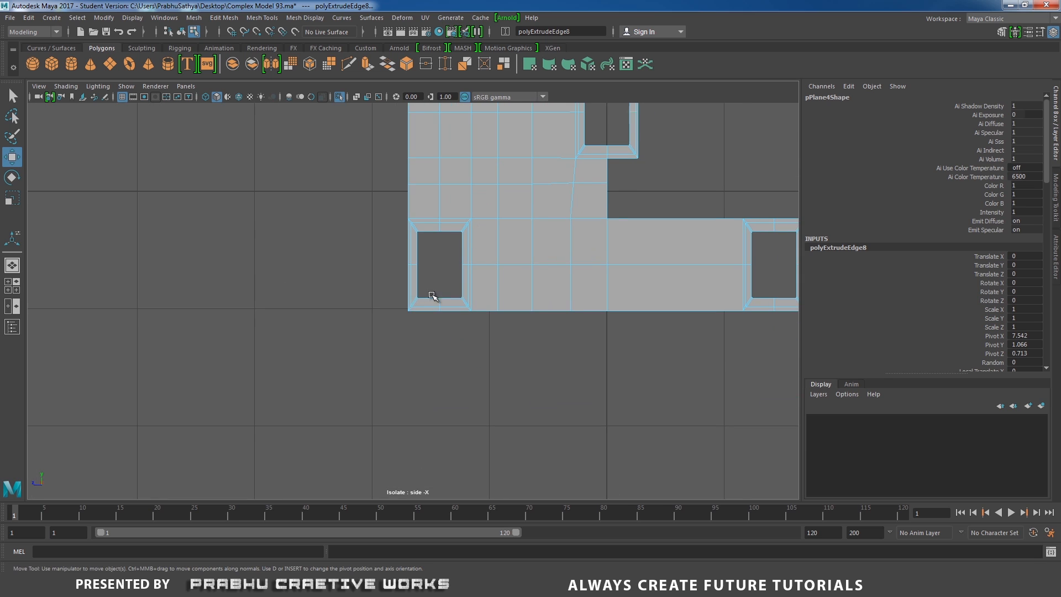
{"action": "left_click", "coordinate": [412, 312]}
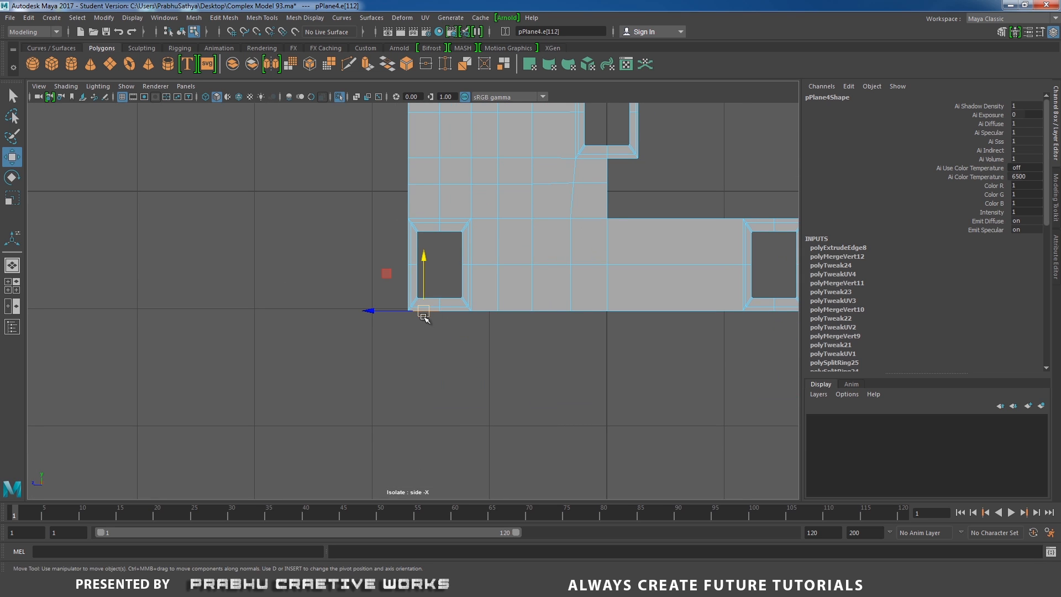
{"action": "left_click", "coordinate": [593, 310], "text": "shift"}
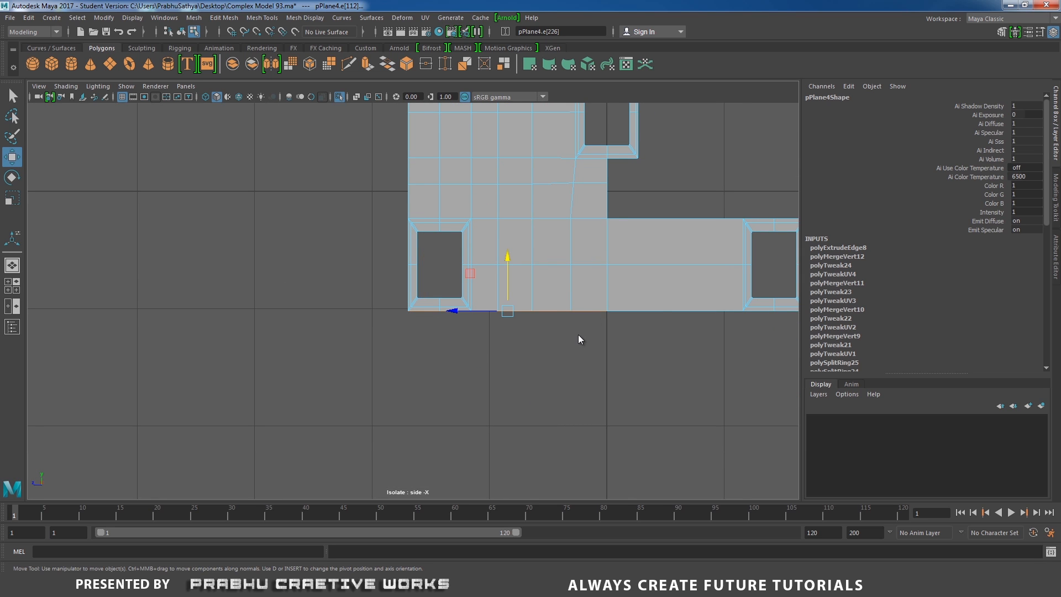
{"action": "right_click_drag", "start_coordinate": [579, 339], "coordinate": [586, 359], "text": "shift"}
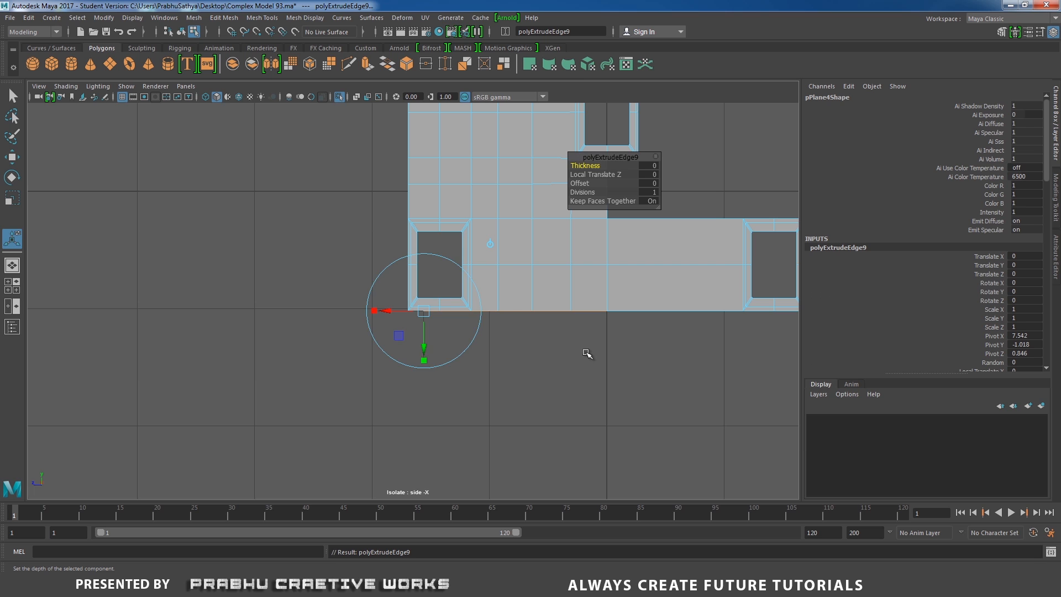
{"action": "key", "text": "w"}
{"action": "left_click_drag", "start_coordinate": [508, 260], "coordinate": [509, 304]}
{"action": "middle_click_drag", "start_coordinate": [536, 276], "coordinate": [536, 301], "text": "alt"}
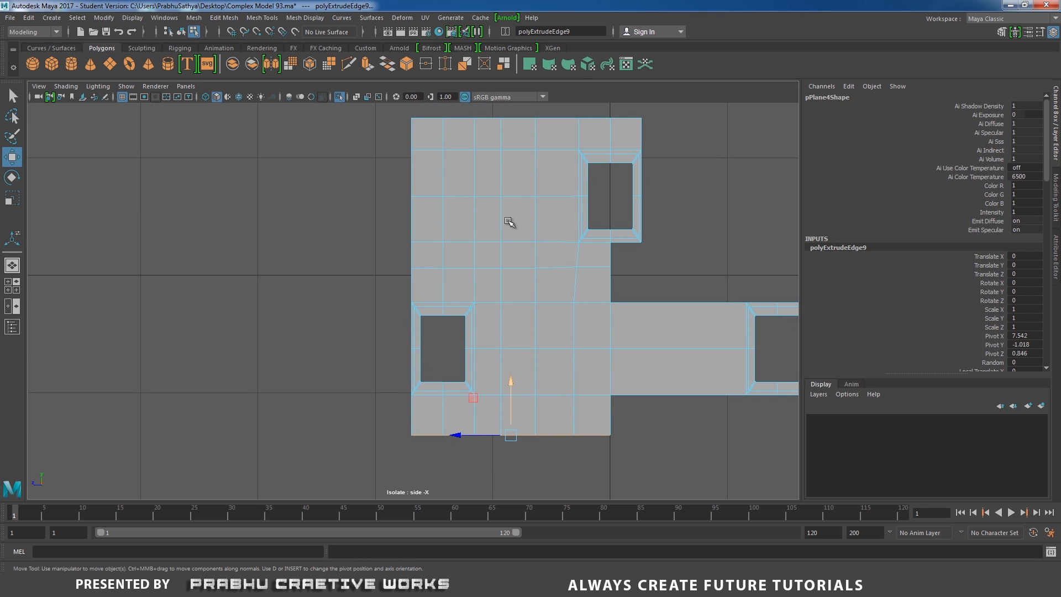
Step: Extrude the panel's full left border outward into a narrow vertical strip and return to object selection
{"action": "left_click", "coordinate": [413, 133]}
{"action": "left_click", "coordinate": [366, 191]}
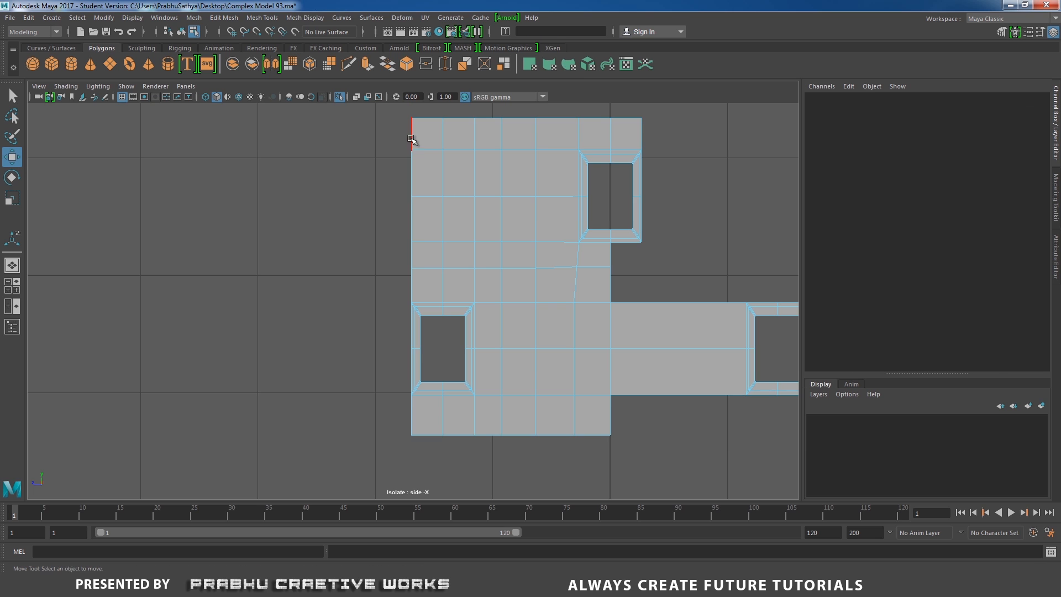
{"action": "left_click", "coordinate": [413, 137]}
{"action": "double_click", "coordinate": [414, 408], "text": "shift"}
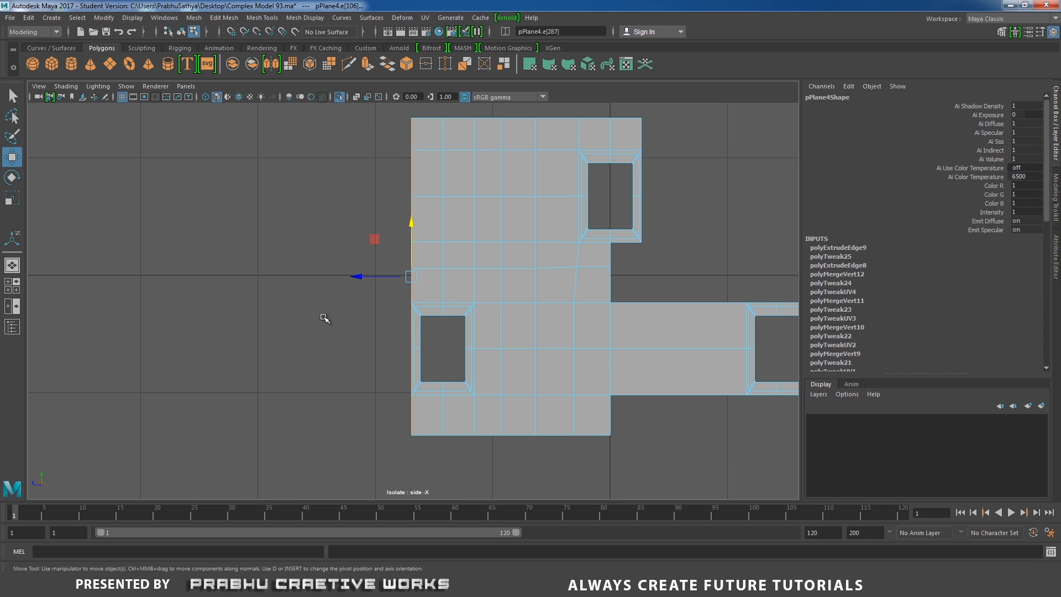
{"action": "right_click_drag", "start_coordinate": [324, 318], "coordinate": [328, 290], "text": "shift"}
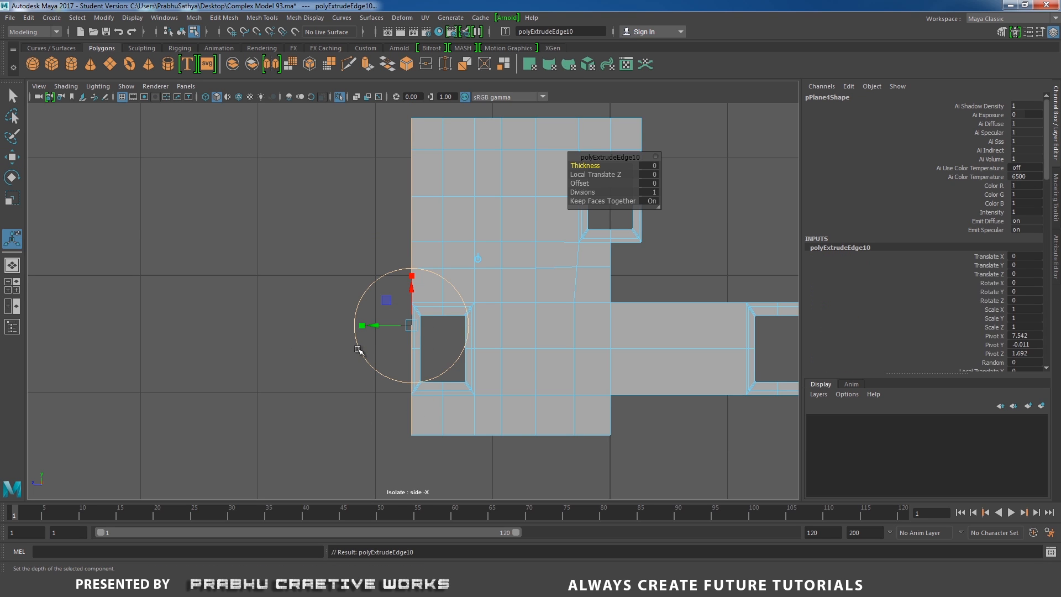
{"action": "key", "text": "w"}
{"action": "left_click_drag", "start_coordinate": [362, 276], "coordinate": [321, 276]}
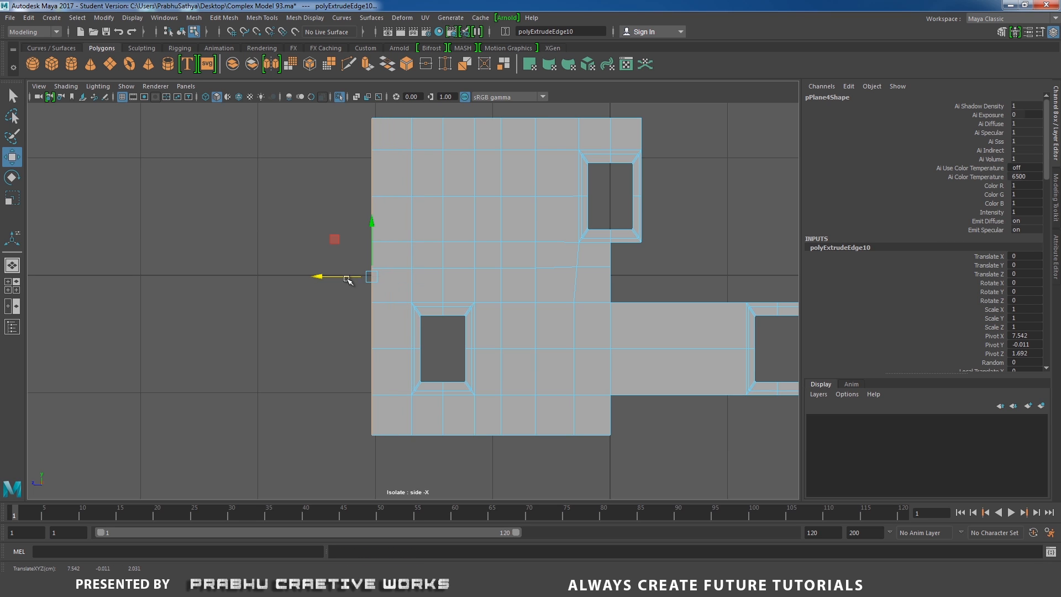
{"action": "right_click_drag", "start_coordinate": [446, 179], "coordinate": [505, 171]}
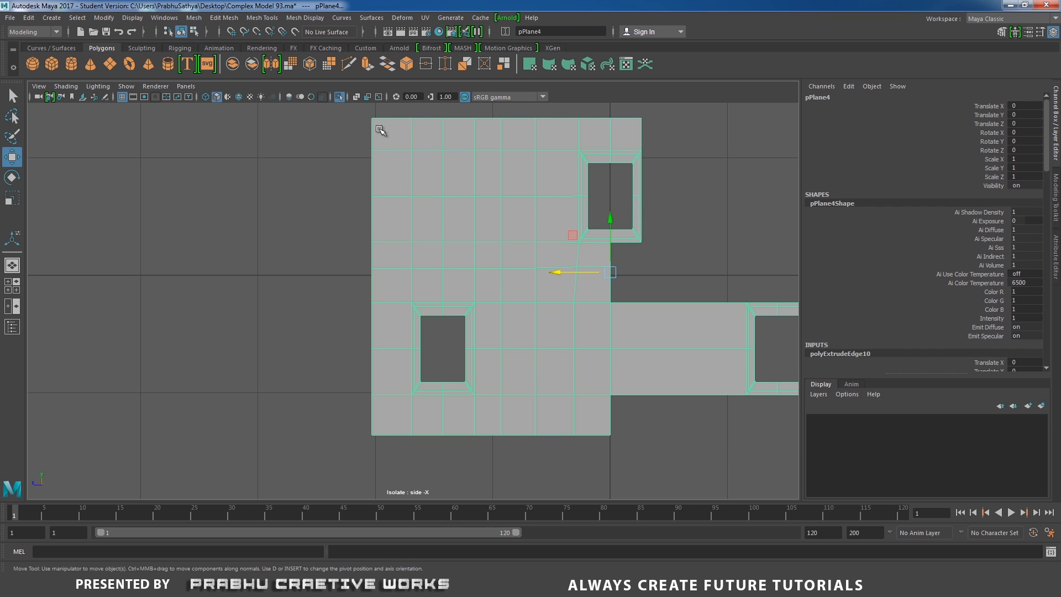
Step: Bring the surrounding body back out of isolation and display wireframe on shaded around the panel's upper-left corner
{"action": "left_click", "coordinate": [341, 98]}
{"action": "scroll", "coordinate": [476, 203], "scroll_direction": "down", "scroll_amount": 5}
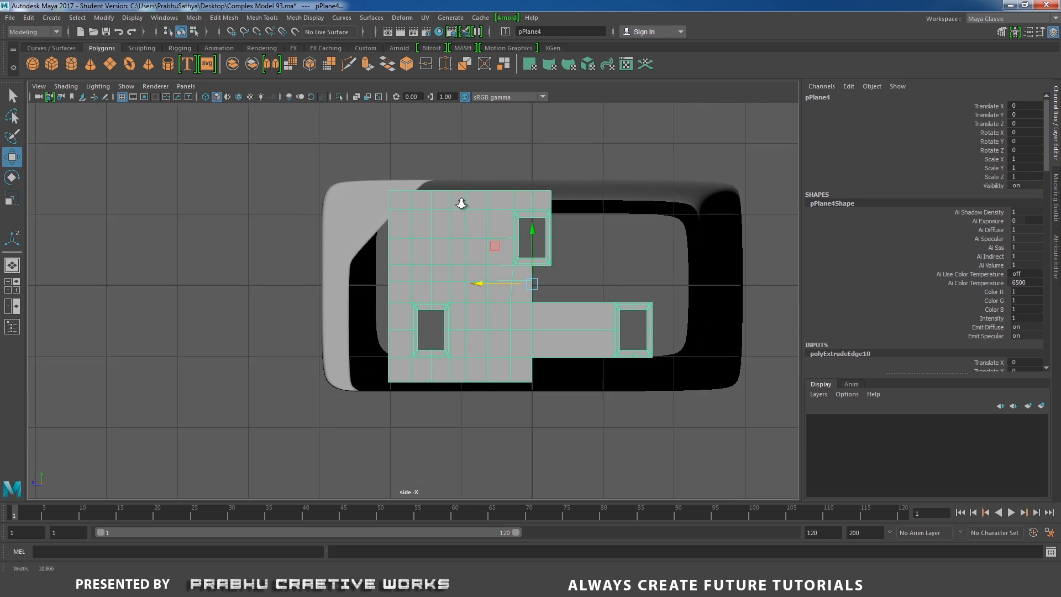
{"action": "scroll", "coordinate": [420, 213], "scroll_direction": "up", "scroll_amount": 5}
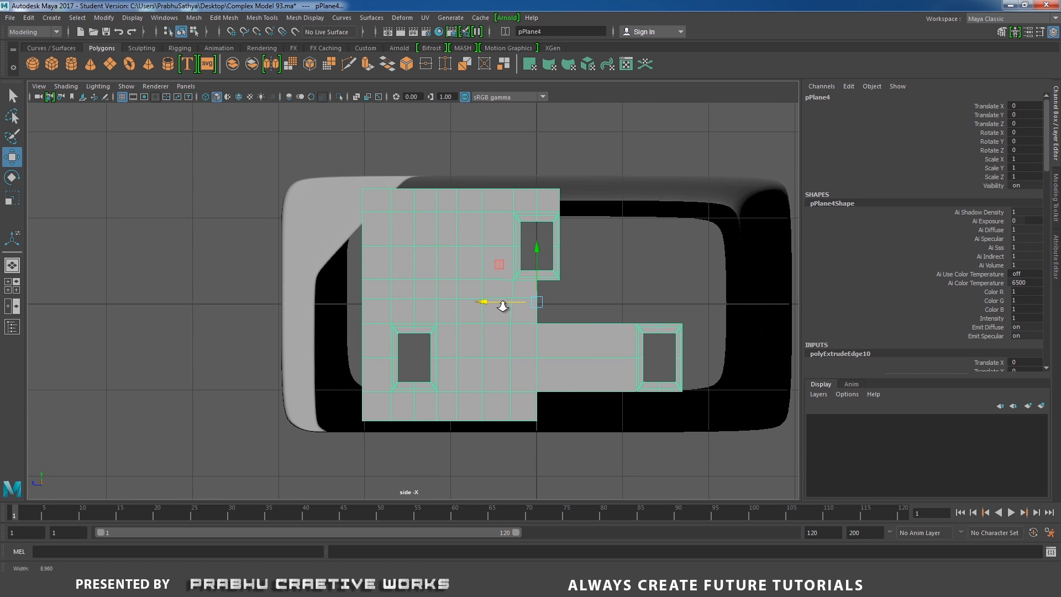
{"action": "middle_click_drag", "start_coordinate": [387, 182], "coordinate": [353, 200], "text": "alt"}
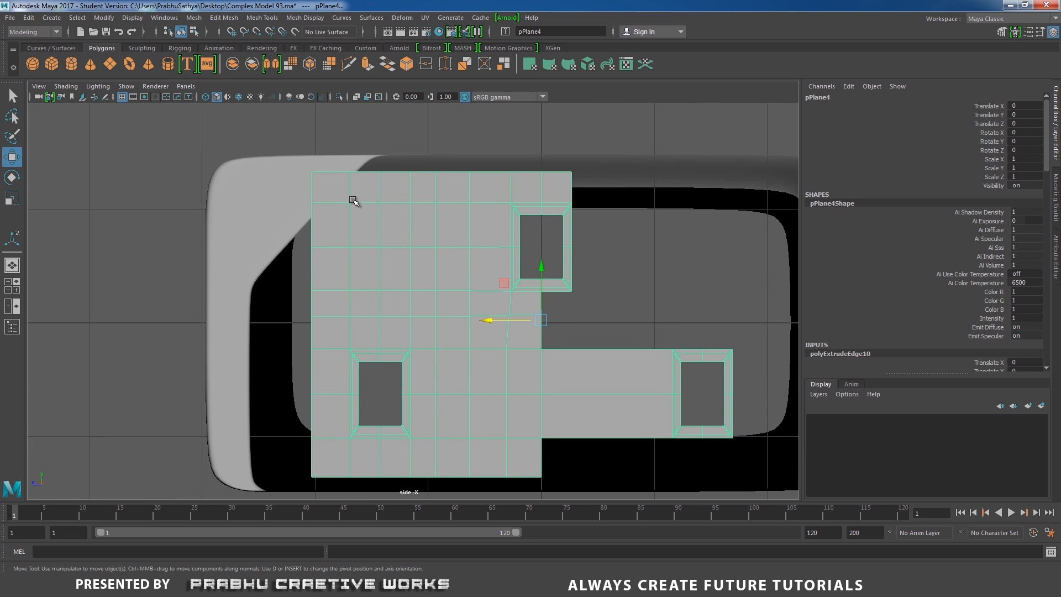
{"action": "left_click", "coordinate": [66, 86]}
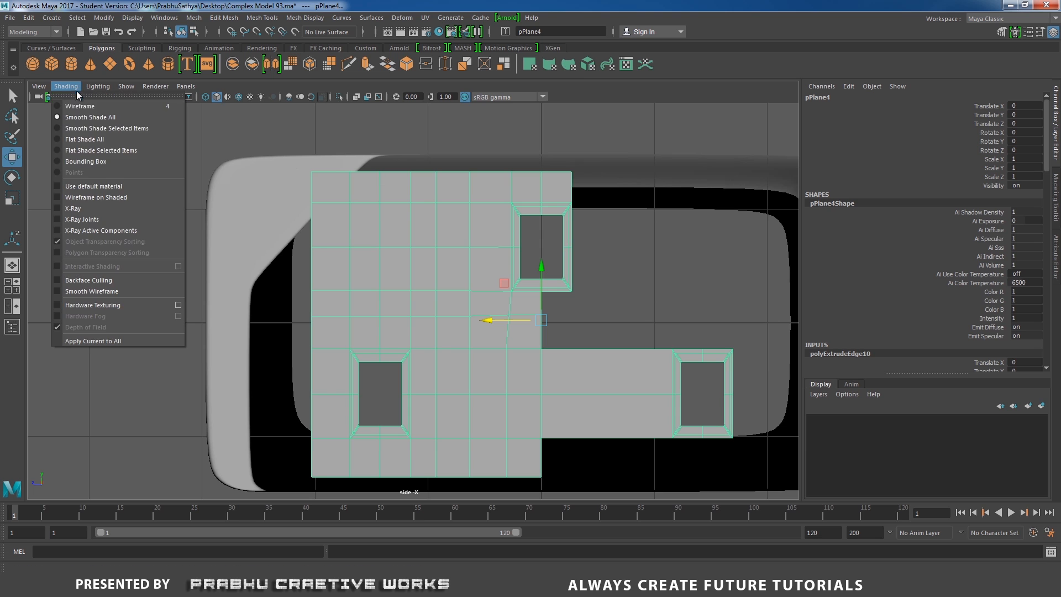
{"action": "left_click", "coordinate": [102, 197]}
{"action": "scroll", "coordinate": [341, 185], "scroll_direction": "up", "scroll_amount": 1}
{"action": "middle_click_drag", "start_coordinate": [341, 186], "coordinate": [342, 199], "text": "alt"}
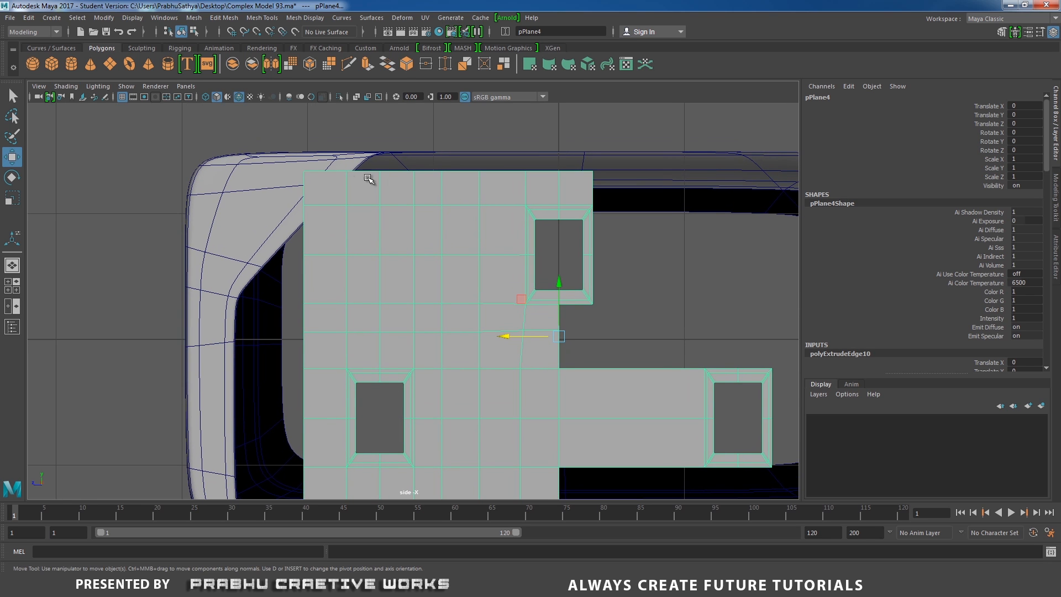
Step: Turn off the smooth preview on the surrounding body in perspective, and return to the side view with the panel selected
{"action": "key", "text": "space"}
{"action": "left_click_drag", "start_coordinate": [396, 208], "coordinate": [317, 194]}
{"action": "scroll", "coordinate": [317, 194], "scroll_direction": "down", "scroll_amount": 3}
{"action": "middle_click_drag", "start_coordinate": [346, 187], "coordinate": [496, 186], "text": "alt"}
{"action": "right_click_drag", "start_coordinate": [496, 185], "coordinate": [303, 187], "text": "alt"}
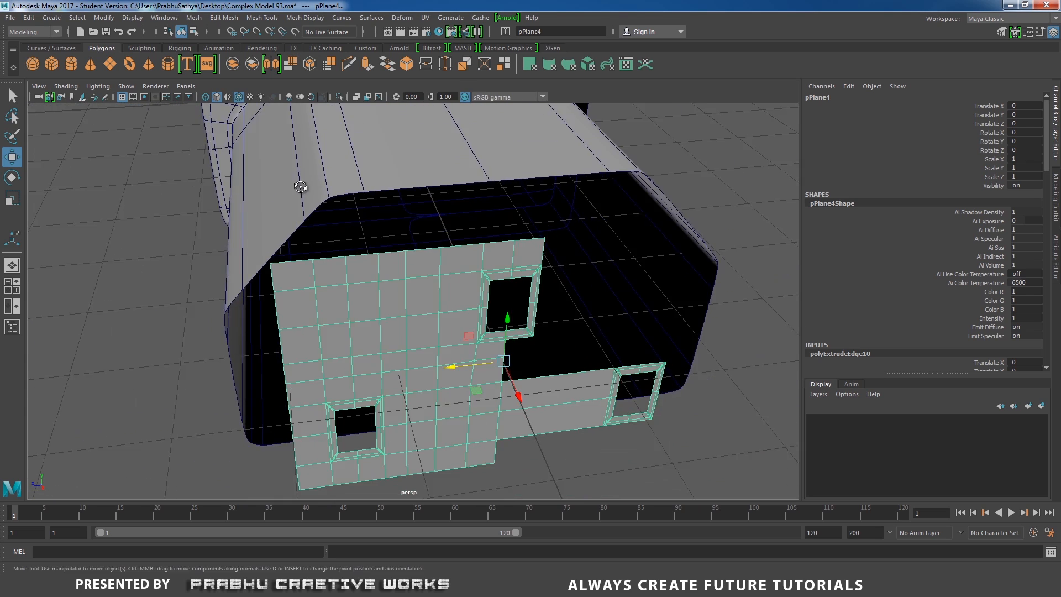
{"action": "left_click_drag", "start_coordinate": [303, 188], "coordinate": [386, 220], "text": "alt"}
{"action": "left_click", "coordinate": [341, 195]}
{"action": "key", "text": "space"}
{"action": "left_click", "coordinate": [315, 191]}
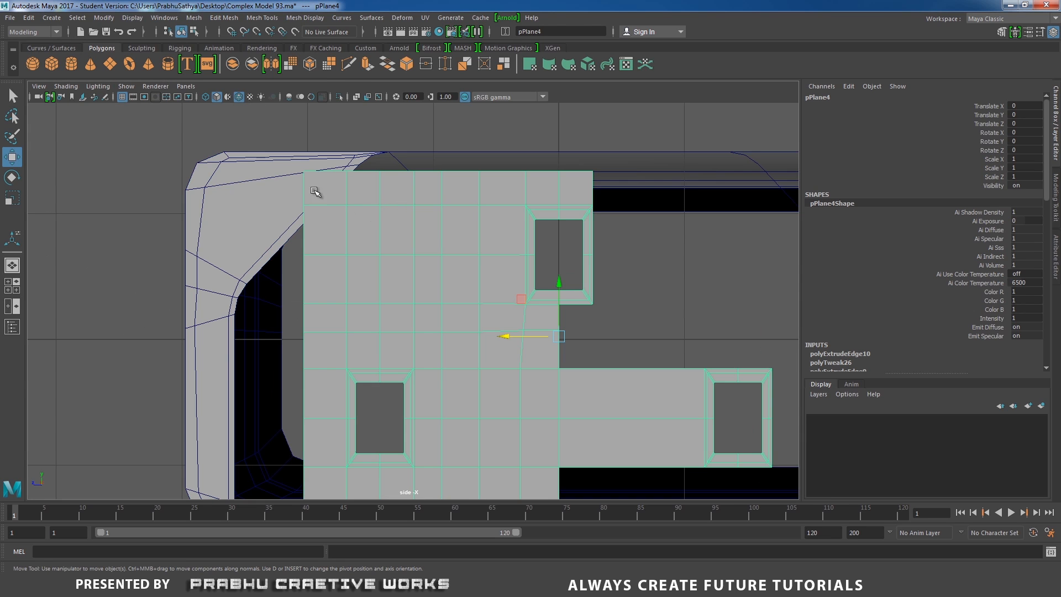
Step: Shift the left columns of the panel's top two vertex rows inward to slant its upper-left corner along the body's chamfer
{"action": "right_click_drag", "start_coordinate": [214, 129], "coordinate": [160, 126]}
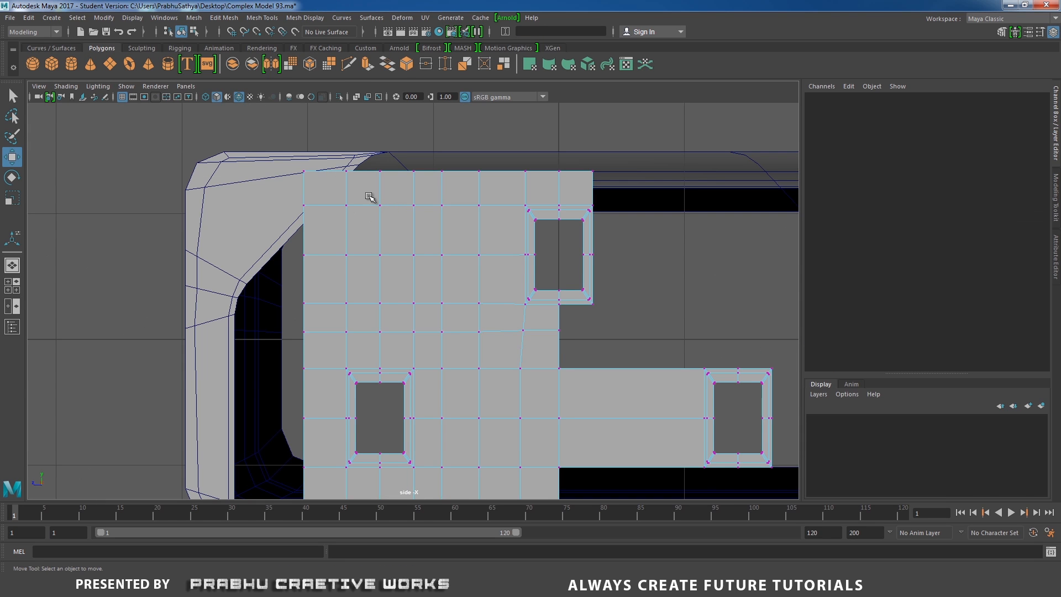
{"action": "middle_click_drag", "start_coordinate": [410, 225], "coordinate": [398, 246], "text": "alt"}
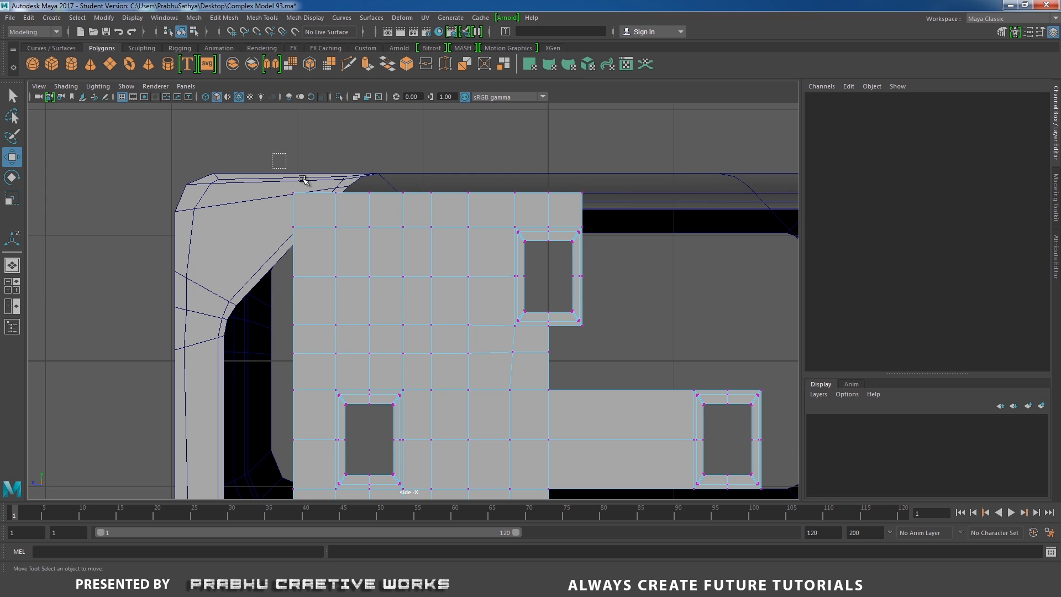
{"action": "left_click_drag", "start_coordinate": [303, 180], "coordinate": [477, 253]}
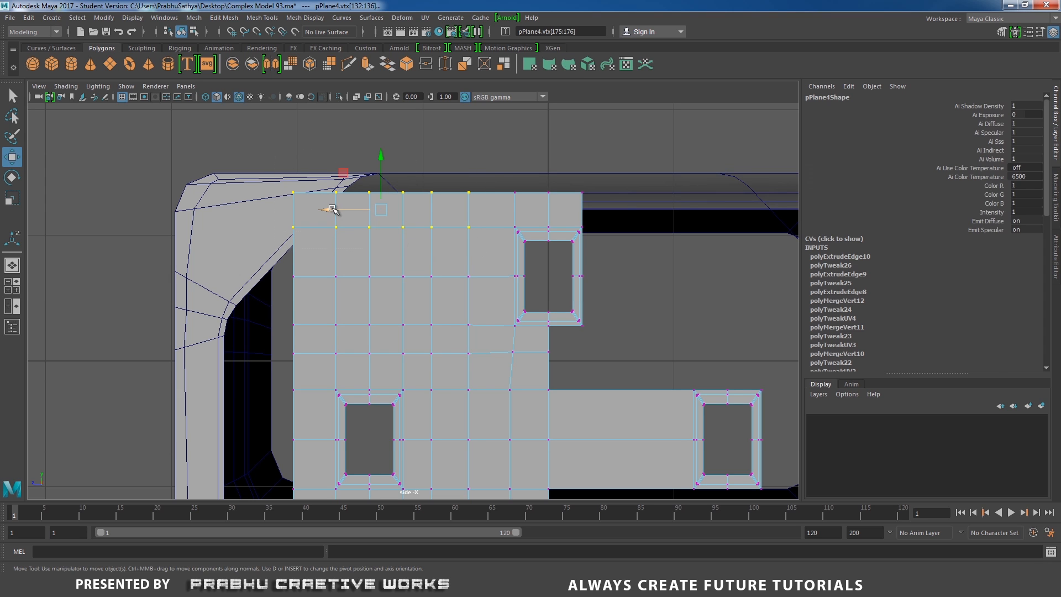
{"action": "left_click_drag", "start_coordinate": [333, 210], "coordinate": [359, 213]}
{"action": "left_click_drag", "start_coordinate": [301, 191], "coordinate": [372, 232]}
{"action": "mouse_move", "coordinate": [313, 206]}
{"action": "left_mouse_down"}
{"action": "mouse_move", "coordinate": [301, 208]}
{"action": "mouse_move", "coordinate": [329, 209]}
{"action": "left_mouse_up"}
Step: Respace the vertex columns in the panel's top two rows and pull the top-left corner vertices inward to follow the chamfer
{"action": "left_click_drag", "start_coordinate": [393, 184], "coordinate": [439, 232]}
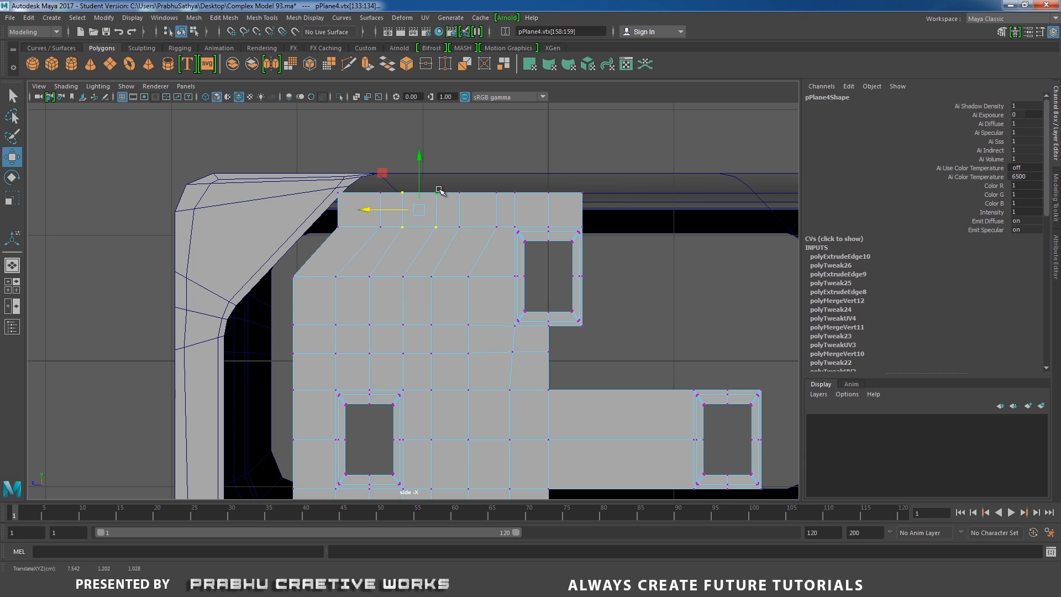
{"action": "left_click_drag", "start_coordinate": [446, 181], "coordinate": [466, 233]}
{"action": "left_click_drag", "start_coordinate": [410, 208], "coordinate": [444, 235]}
{"action": "left_click_drag", "start_coordinate": [386, 210], "coordinate": [422, 232]}
{"action": "left_click_drag", "start_coordinate": [363, 211], "coordinate": [397, 235]}
{"action": "mouse_move", "coordinate": [329, 210]}
{"action": "left_mouse_down"}
{"action": "mouse_move", "coordinate": [350, 213]}
{"action": "mouse_move", "coordinate": [317, 195]}
{"action": "left_mouse_up"}
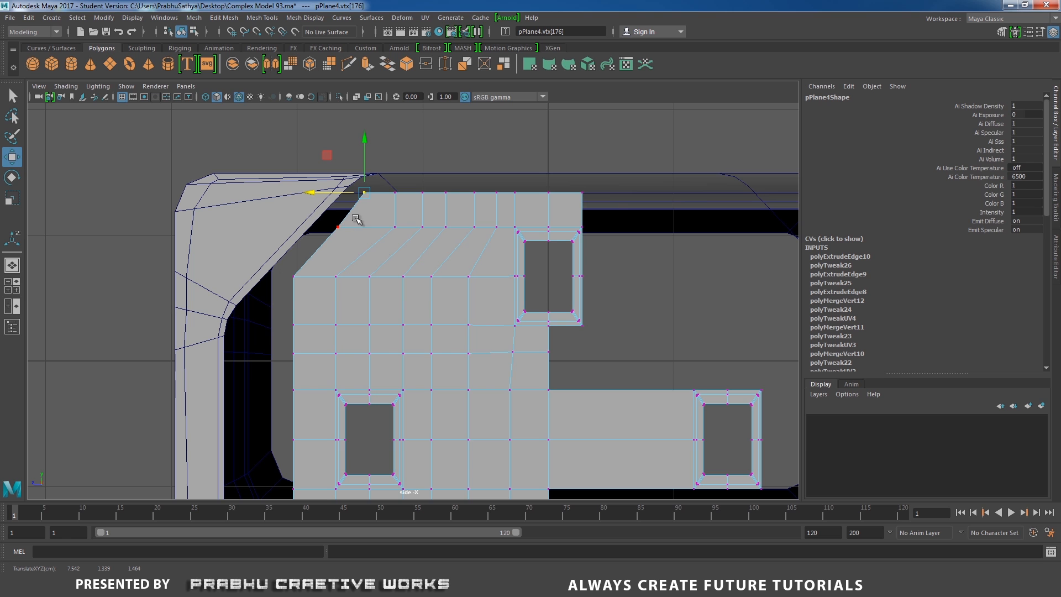
{"action": "middle_click_drag", "start_coordinate": [381, 207], "coordinate": [431, 184], "text": "alt"}
{"action": "right_click_drag", "start_coordinate": [429, 178], "coordinate": [535, 197]}
Step: In the wireframe top view, move the panel along X to the body's open end, at Translate X -0.816
{"action": "scroll", "coordinate": [535, 196], "scroll_direction": "down", "scroll_amount": 5}
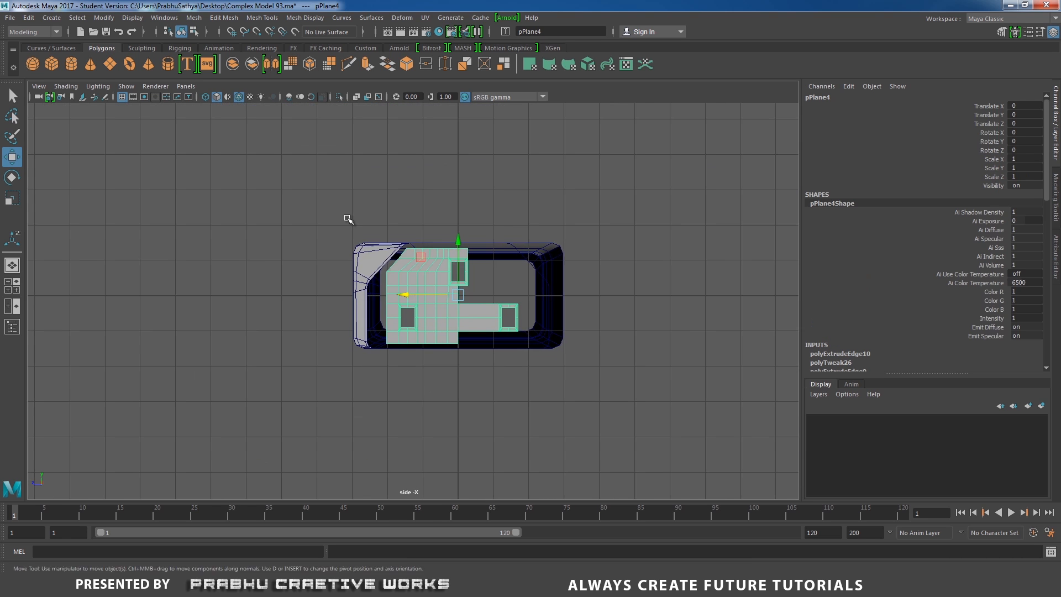
{"action": "scroll", "coordinate": [482, 273], "scroll_direction": "up", "scroll_amount": 3}
{"action": "key", "text": "space"}
{"action": "left_click_drag", "start_coordinate": [483, 273], "coordinate": [435, 269]}
{"action": "scroll", "coordinate": [538, 264], "scroll_direction": "down", "scroll_amount": 5}
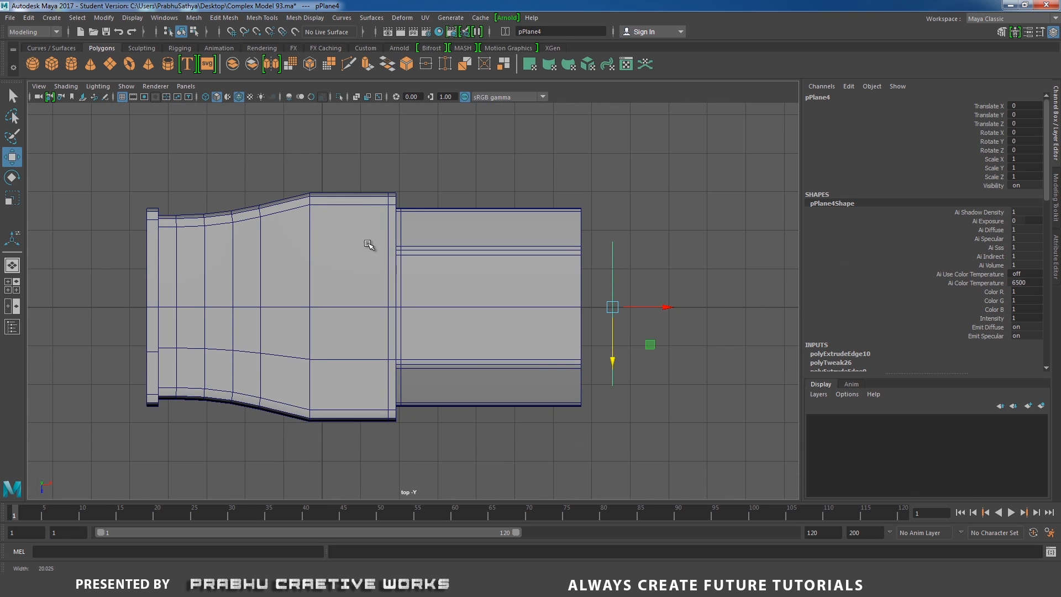
{"action": "scroll", "coordinate": [425, 271], "scroll_direction": "up", "scroll_amount": 2}
{"action": "key", "text": "4"}
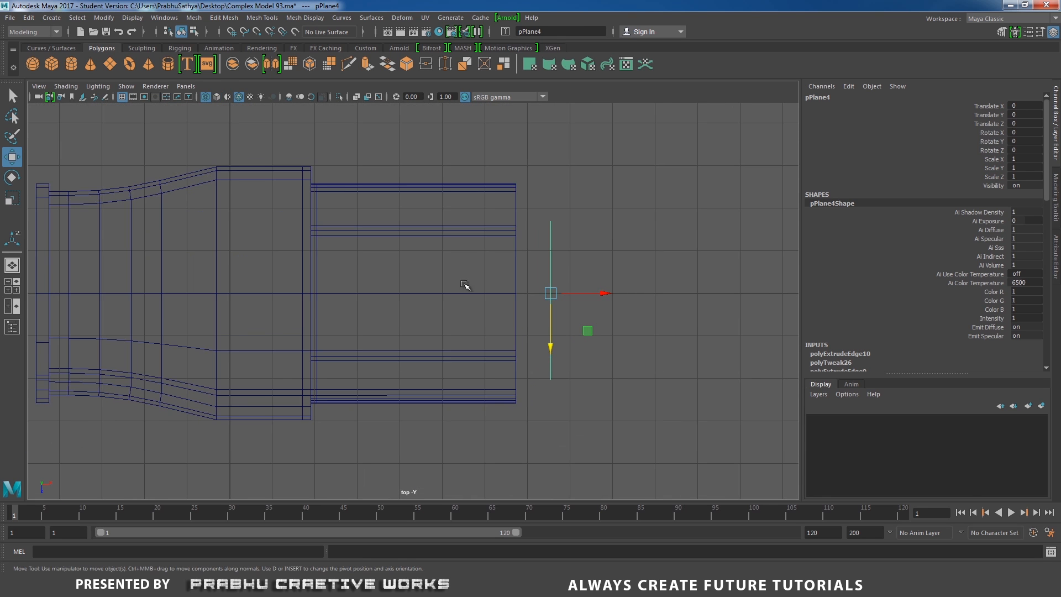
{"action": "scroll", "coordinate": [464, 256], "scroll_direction": "up", "scroll_amount": 2}
{"action": "scroll", "coordinate": [586, 288], "scroll_direction": "up", "scroll_amount": 2}
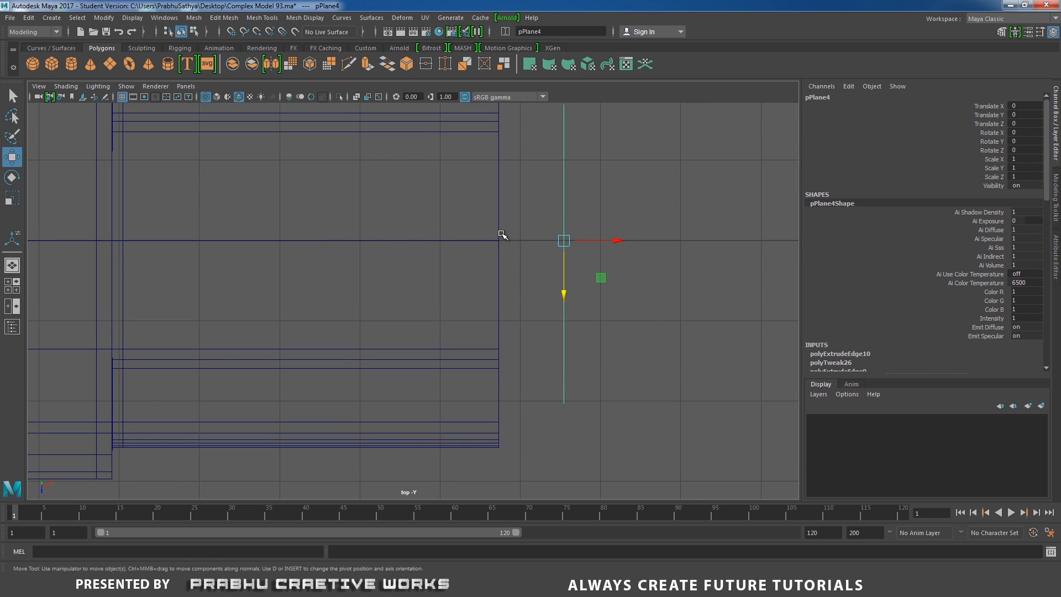
{"action": "scroll", "coordinate": [573, 229], "scroll_direction": "up", "scroll_amount": 4}
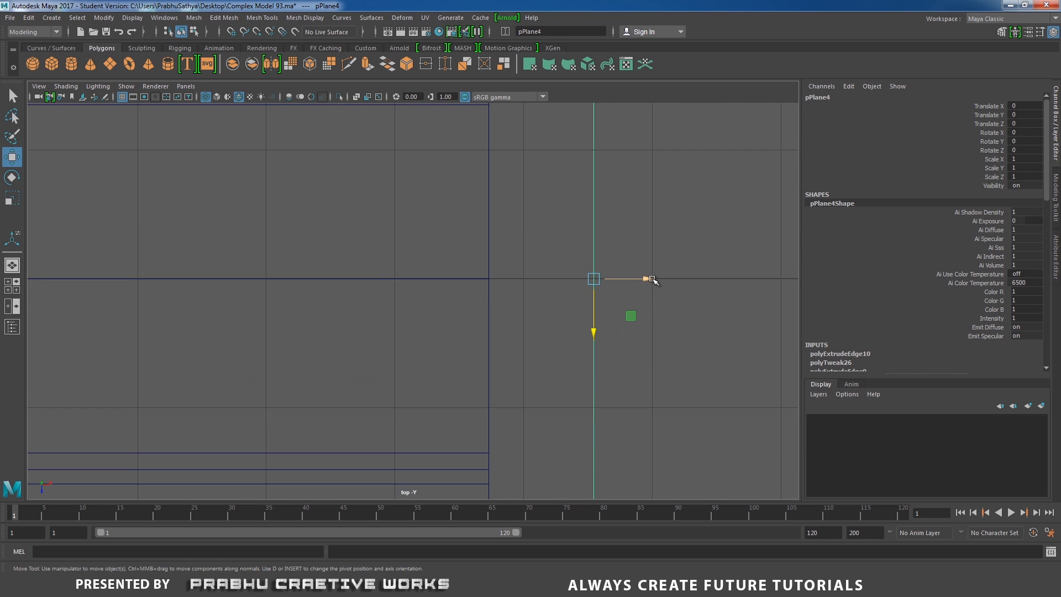
{"action": "left_click_drag", "start_coordinate": [644, 279], "coordinate": [533, 279]}
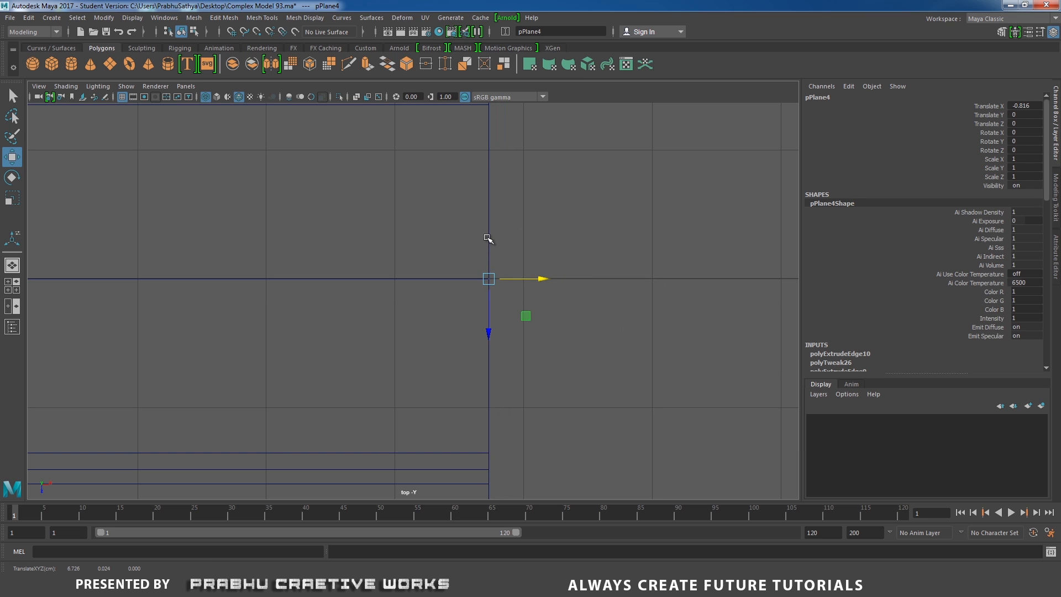
Step: Fine-tune the panel's Translate X to -0.813 against the body's end edge and return to the shaded perspective view
{"action": "right_click_drag", "start_coordinate": [539, 309], "coordinate": [580, 275], "text": "alt"}
{"action": "middle_click_drag", "start_coordinate": [586, 271], "coordinate": [456, 337], "text": "alt"}
{"action": "right_click_drag", "start_coordinate": [785, 420], "coordinate": [928, 426], "text": "alt"}
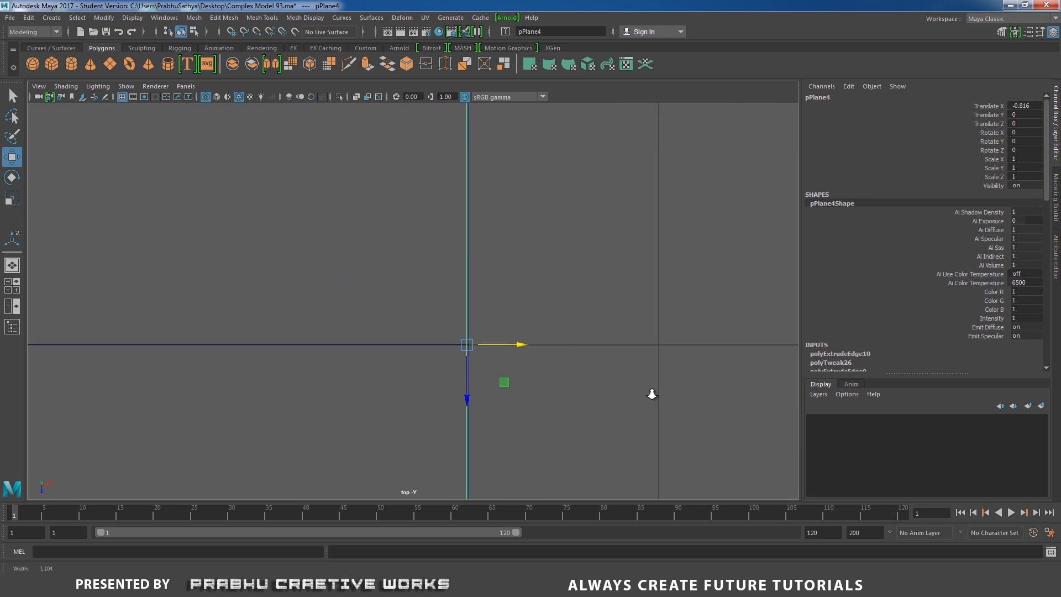
{"action": "right_click_drag", "start_coordinate": [652, 392], "coordinate": [708, 393], "text": "alt"}
{"action": "right_click_drag", "start_coordinate": [615, 410], "coordinate": [637, 414], "text": "alt"}
{"action": "left_click_drag", "start_coordinate": [602, 410], "coordinate": [608, 410]}
{"action": "key", "text": "space"}
{"action": "left_click_drag", "start_coordinate": [606, 371], "coordinate": [613, 319]}
{"action": "mouse_move", "coordinate": [608, 319]}
{"action": "left_mouse_down", "text": "alt"}
{"action": "mouse_move", "coordinate": [538, 317]}
{"action": "mouse_move", "coordinate": [499, 334]}
{"action": "mouse_move", "coordinate": [407, 303]}
{"action": "left_mouse_up", "text": "alt"}
{"action": "key", "text": "5"}
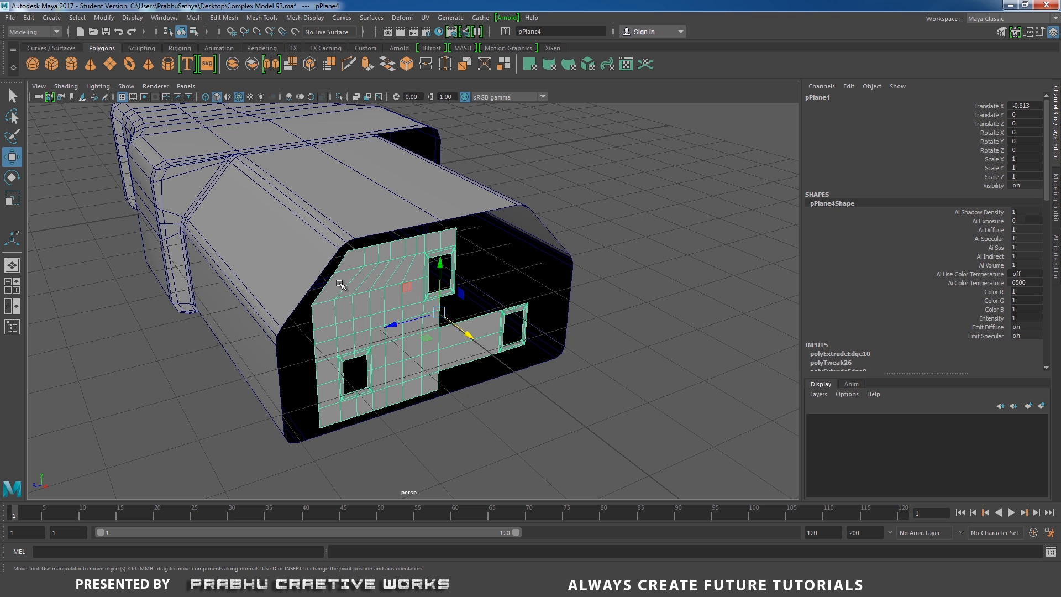
Step: Combine the body and the window-frame panel into one mesh
{"action": "right_click_drag", "start_coordinate": [339, 283], "coordinate": [375, 317], "text": "alt"}
{"action": "left_click_drag", "start_coordinate": [374, 317], "coordinate": [310, 244], "text": "alt"}
{"action": "left_click", "coordinate": [285, 214]}
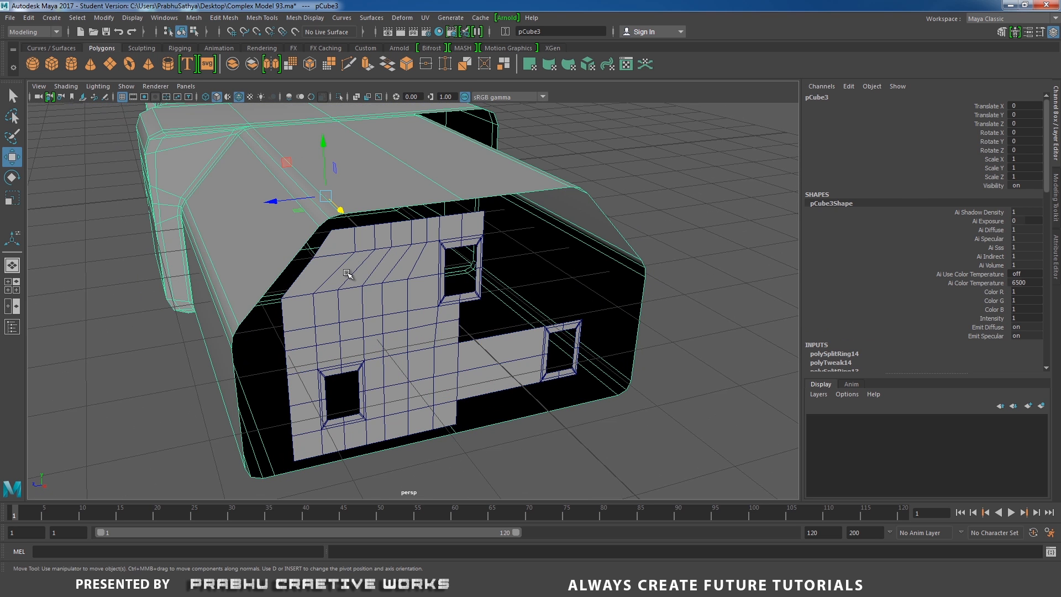
{"action": "left_click", "coordinate": [348, 273]}
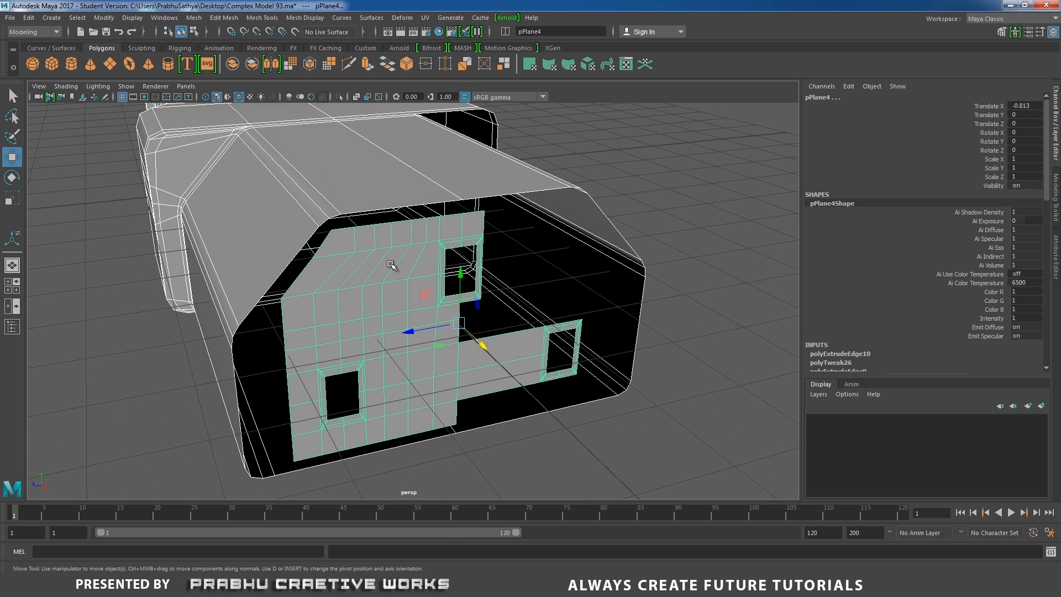
{"action": "right_click", "coordinate": [392, 265], "text": "shift"}
{"action": "right_click_drag", "start_coordinate": [394, 278], "coordinate": [374, 462], "text": "shift"}
Step: Examine the gap between the panel's borders and the body's open rim along the bottom, side, chamfer and top
{"action": "middle_click_drag", "start_coordinate": [414, 316], "coordinate": [489, 279], "text": "alt"}
{"action": "right_click_drag", "start_coordinate": [499, 289], "coordinate": [405, 280], "text": "alt"}
{"action": "left_click_drag", "start_coordinate": [405, 279], "coordinate": [429, 249], "text": "alt"}
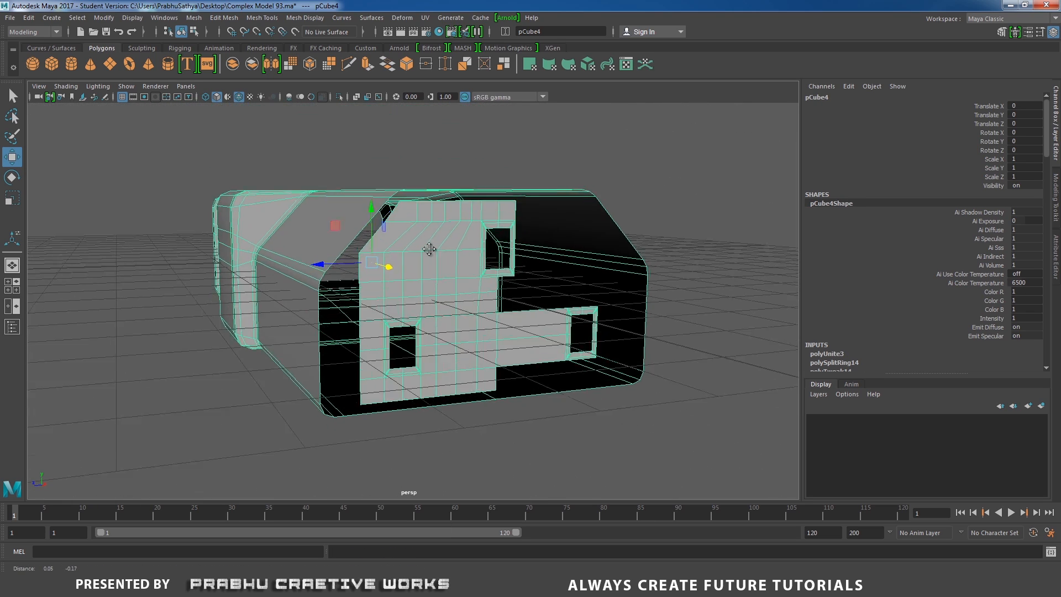
{"action": "middle_click_drag", "start_coordinate": [464, 439], "coordinate": [464, 356], "text": "alt"}
{"action": "right_click_drag", "start_coordinate": [464, 355], "coordinate": [536, 355], "text": "alt"}
{"action": "mouse_move", "coordinate": [417, 314]}
{"action": "left_mouse_down", "text": "alt"}
{"action": "mouse_move", "coordinate": [399, 313]}
{"action": "mouse_move", "coordinate": [443, 312]}
{"action": "mouse_move", "coordinate": [322, 296]}
{"action": "mouse_move", "coordinate": [387, 276]}
{"action": "mouse_move", "coordinate": [422, 287]}
{"action": "mouse_move", "coordinate": [405, 300]}
{"action": "left_mouse_up", "text": "alt"}
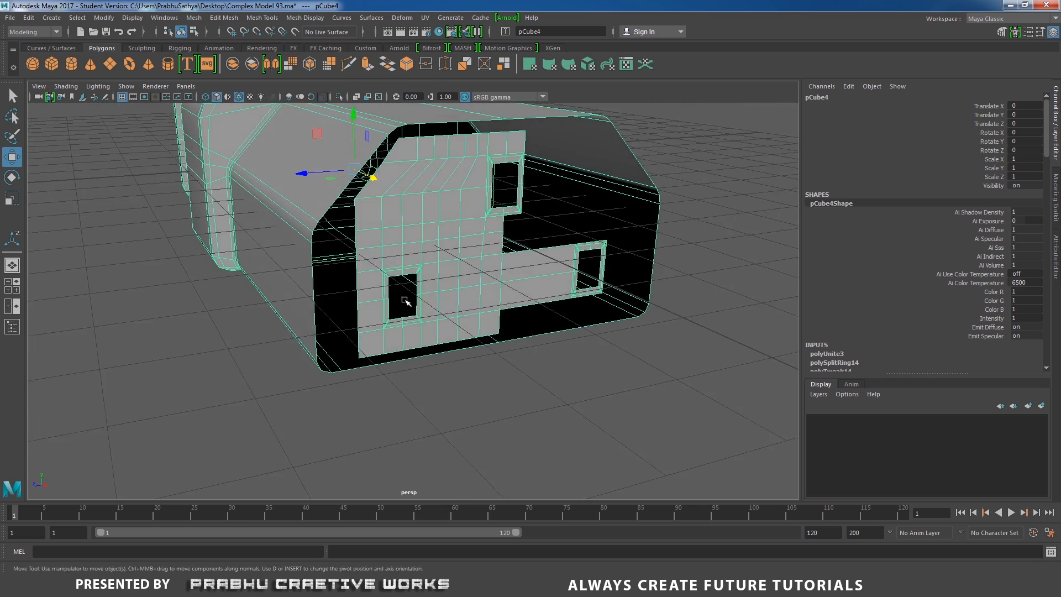
{"action": "middle_click_drag", "start_coordinate": [416, 314], "coordinate": [417, 223], "text": "alt"}
{"action": "right_click_drag", "start_coordinate": [491, 334], "coordinate": [577, 334], "text": "alt"}
{"action": "middle_click_drag", "start_coordinate": [446, 246], "coordinate": [453, 256], "text": "alt"}
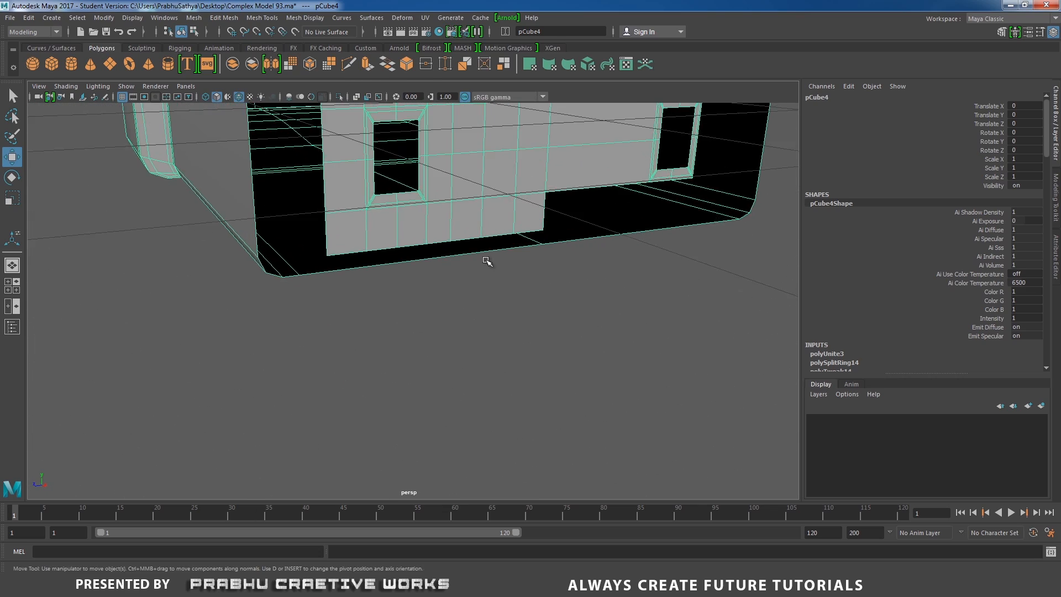
{"action": "right_click_drag", "start_coordinate": [485, 260], "coordinate": [384, 238], "text": "alt"}
{"action": "left_click_drag", "start_coordinate": [384, 238], "coordinate": [393, 261], "text": "alt"}
{"action": "right_click_drag", "start_coordinate": [394, 261], "coordinate": [429, 241], "text": "alt"}
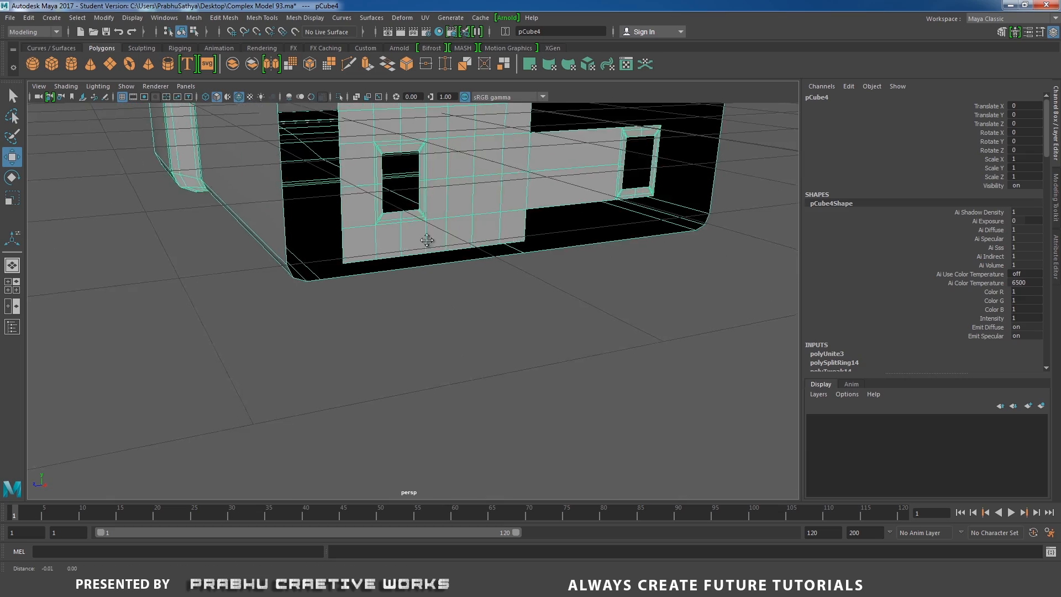
{"action": "middle_click_drag", "start_coordinate": [429, 241], "coordinate": [413, 426], "text": "alt"}
{"action": "right_click_drag", "start_coordinate": [429, 293], "coordinate": [481, 293], "text": "alt"}
{"action": "left_click_drag", "start_coordinate": [481, 293], "coordinate": [470, 310], "text": "alt"}
{"action": "middle_click_drag", "start_coordinate": [433, 276], "coordinate": [433, 325], "text": "alt"}
{"action": "right_click_drag", "start_coordinate": [464, 298], "coordinate": [519, 296], "text": "alt"}
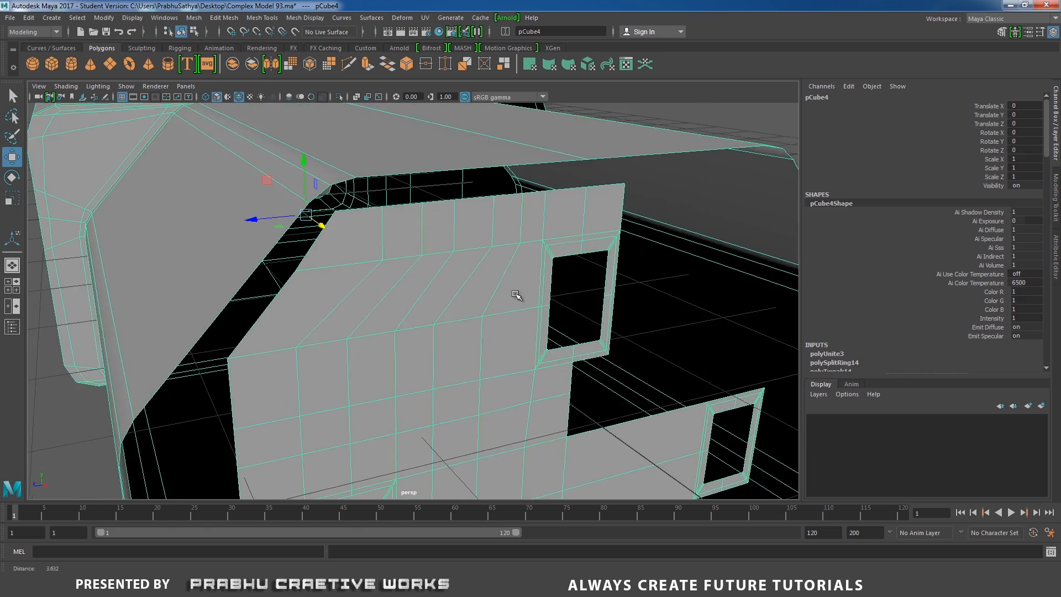
{"action": "left_click_drag", "start_coordinate": [519, 296], "coordinate": [406, 293], "text": "alt"}
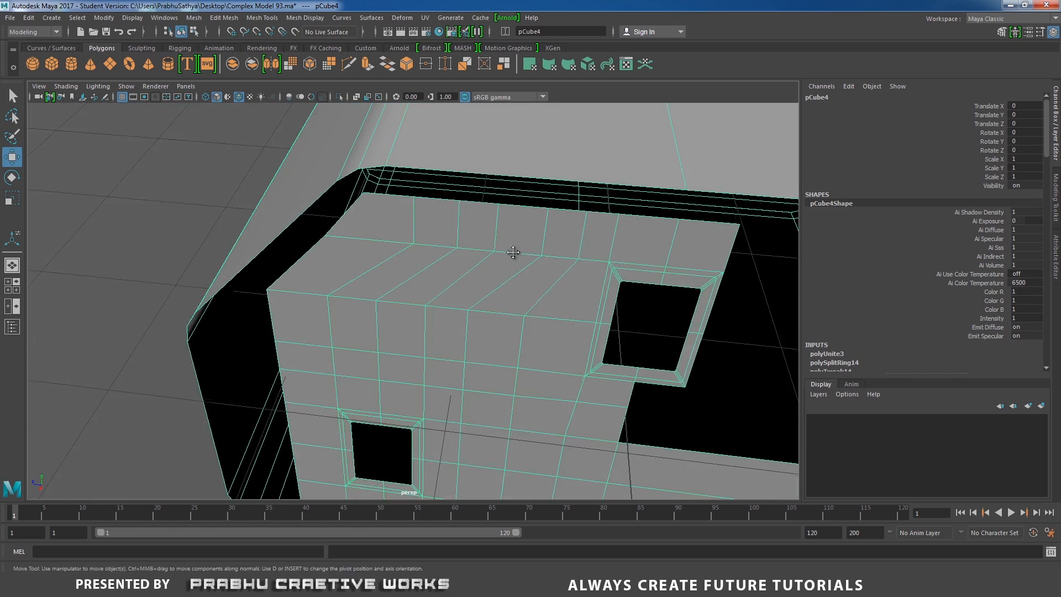
{"action": "middle_click_drag", "start_coordinate": [513, 252], "coordinate": [422, 299], "text": "alt"}
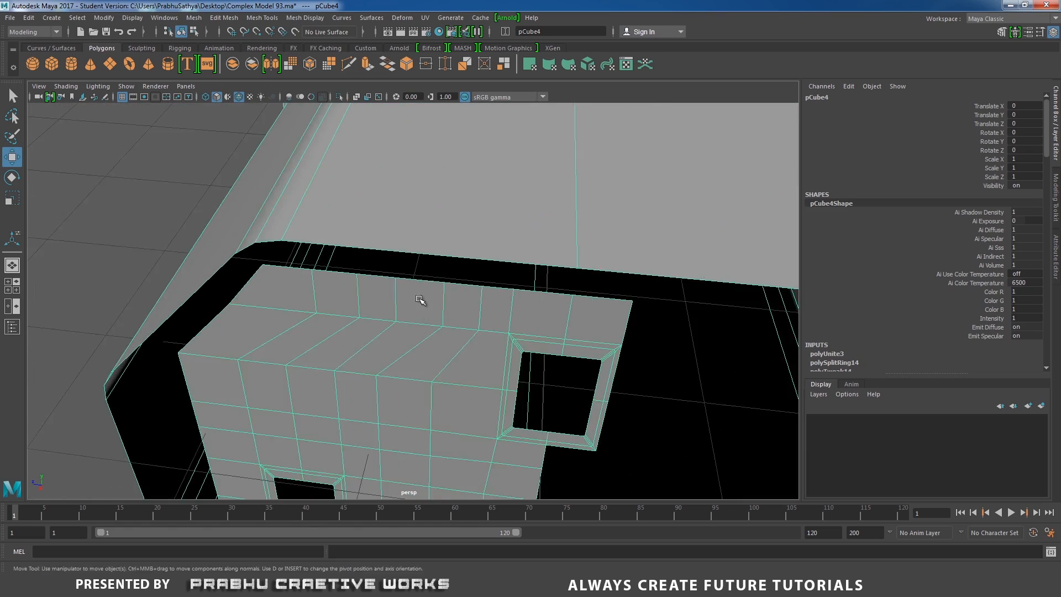
{"action": "left_click_drag", "start_coordinate": [422, 298], "coordinate": [521, 258], "text": "alt"}
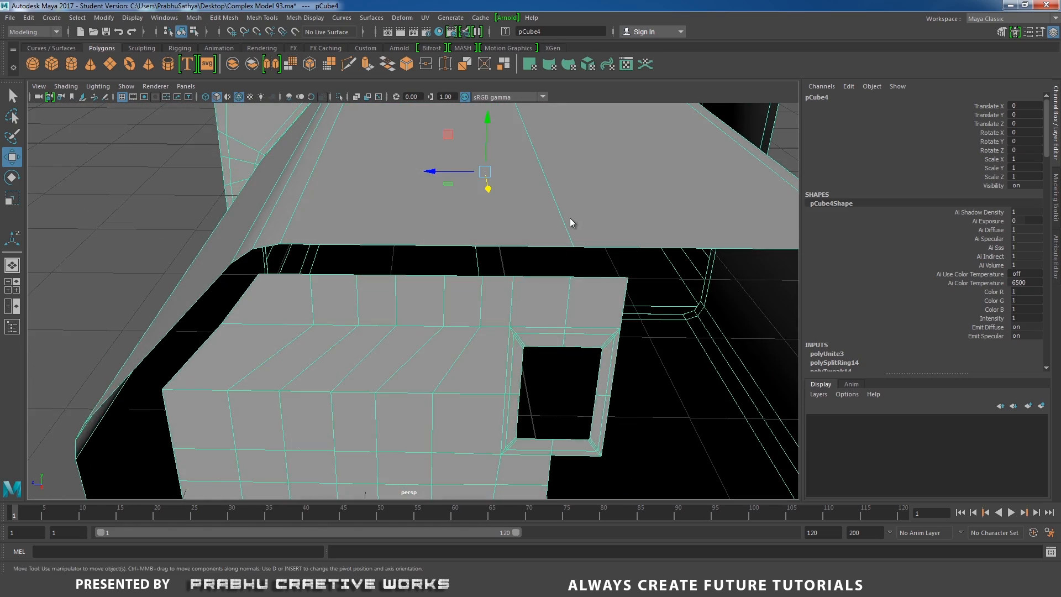
Step: Insert an edge loop along the body's top face, in line with the panel's vertical edge above the upper window
{"action": "right_click_drag", "start_coordinate": [571, 223], "coordinate": [507, 234], "text": "shift"}
{"action": "left_click", "coordinate": [515, 247]}
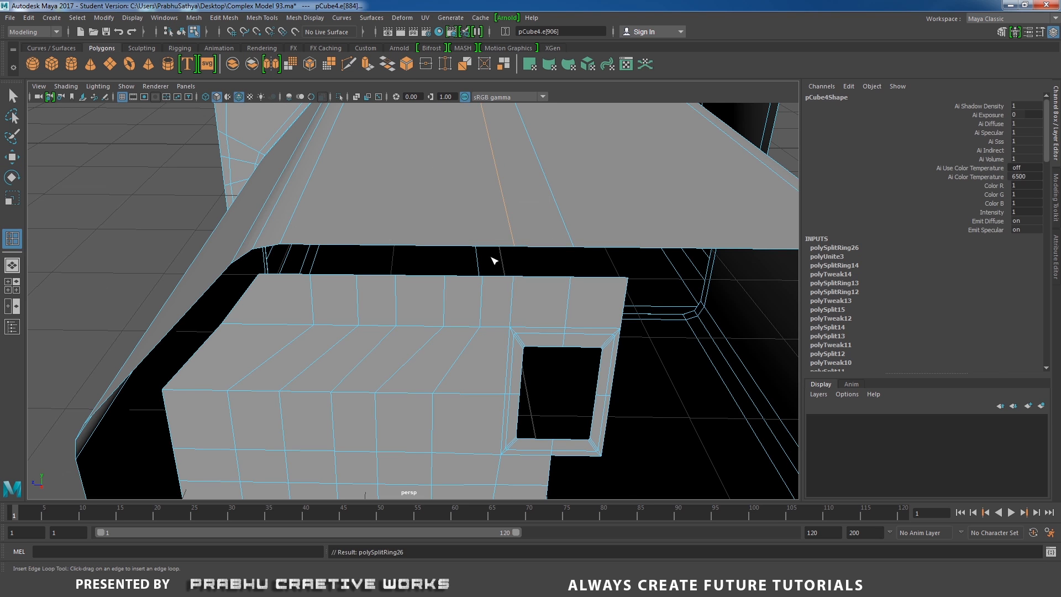
{"action": "left_click_drag", "start_coordinate": [491, 261], "coordinate": [506, 263], "text": "alt"}
{"action": "key", "text": "w"}
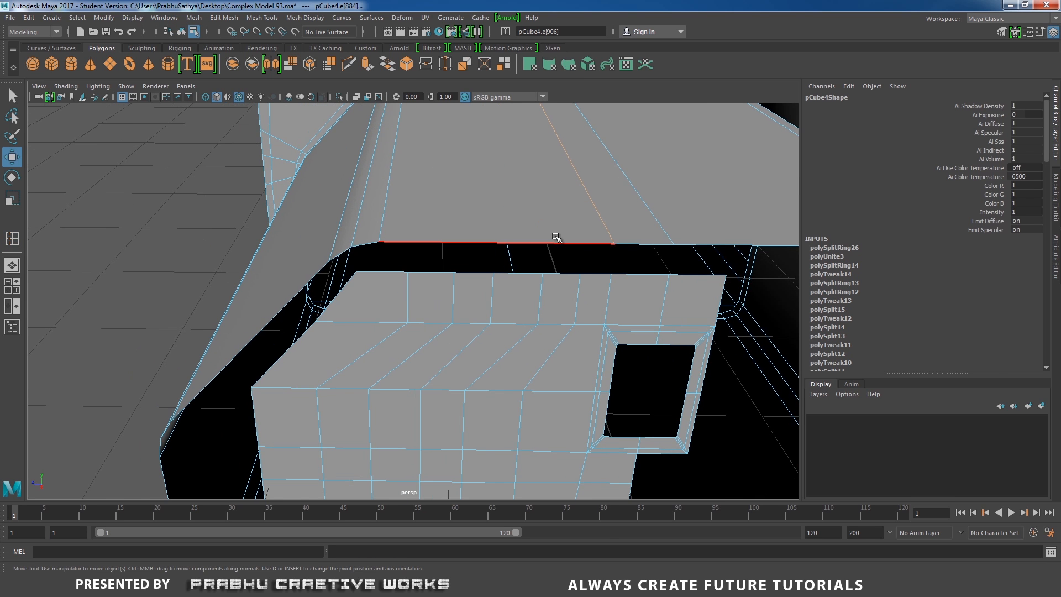
Step: Append a polygon bridging the panel's top edge above the upper window to the matching edge of the body's top rim
{"action": "right_click_drag", "start_coordinate": [556, 236], "coordinate": [708, 217]}
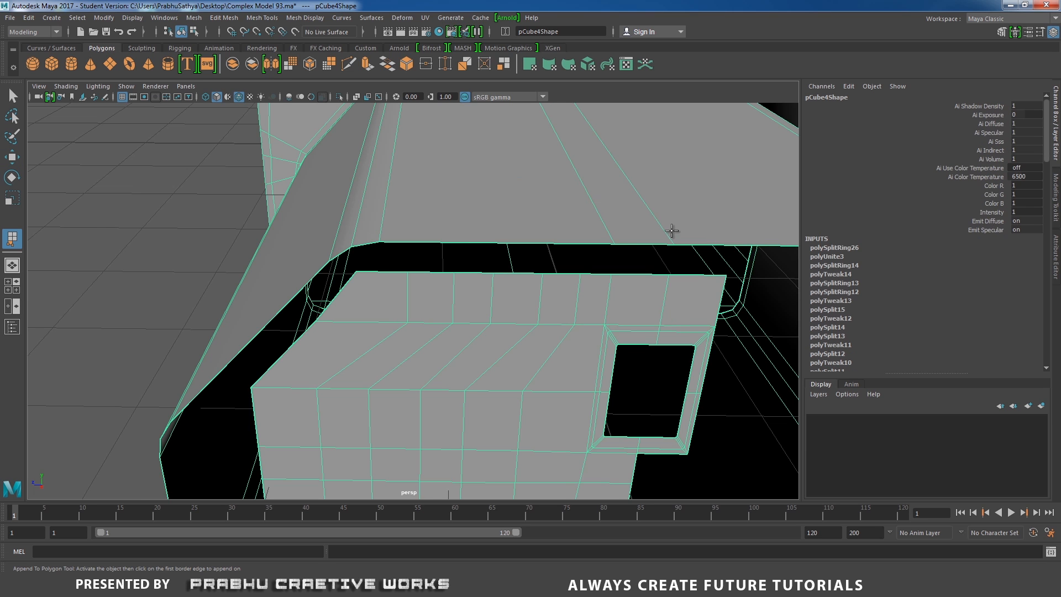
{"action": "left_click_drag", "start_coordinate": [673, 230], "coordinate": [584, 237], "text": "alt"}
{"action": "left_click", "coordinate": [565, 277]}
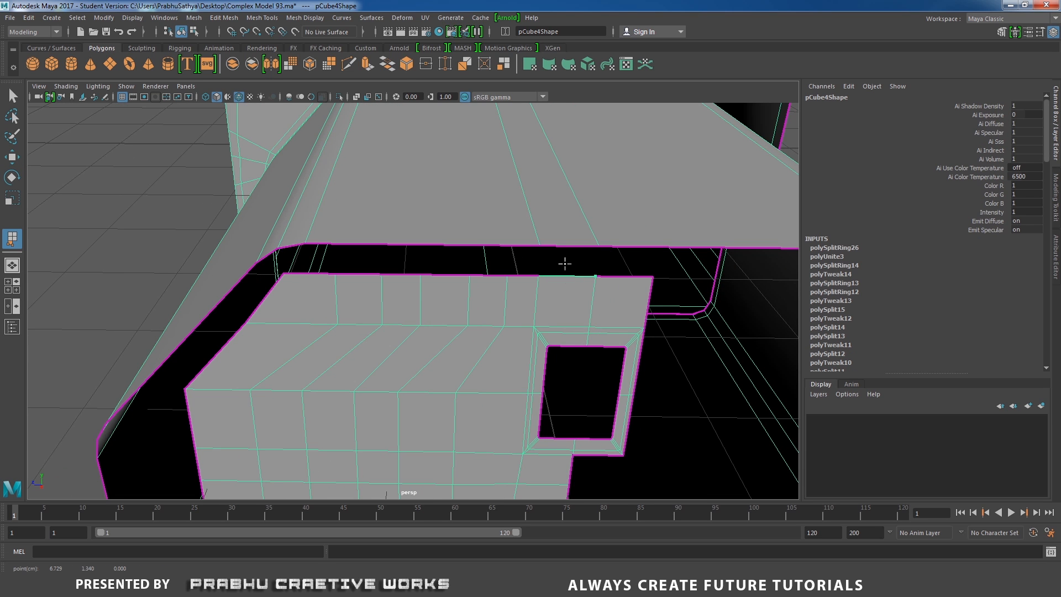
{"action": "left_click", "coordinate": [567, 246]}
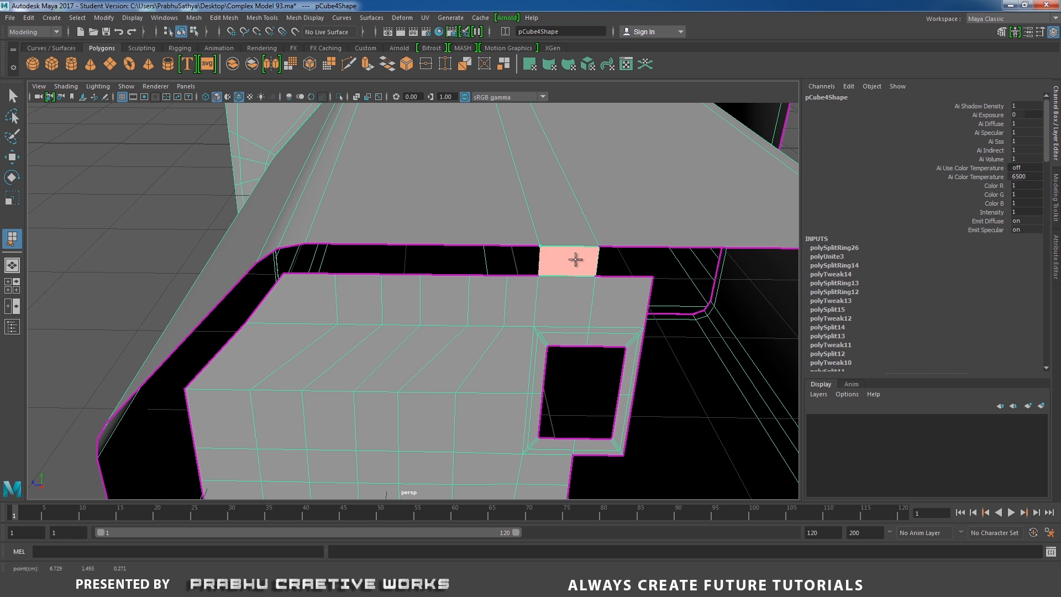
{"action": "key", "text": "Return"}
{"action": "key", "text": "w"}
Step: Append a polygon from the panel's outermost top edge to the short rim edge at the body's upper corner
{"action": "left_click_drag", "start_coordinate": [350, 278], "coordinate": [512, 308], "text": "alt"}
{"action": "key", "text": "y"}
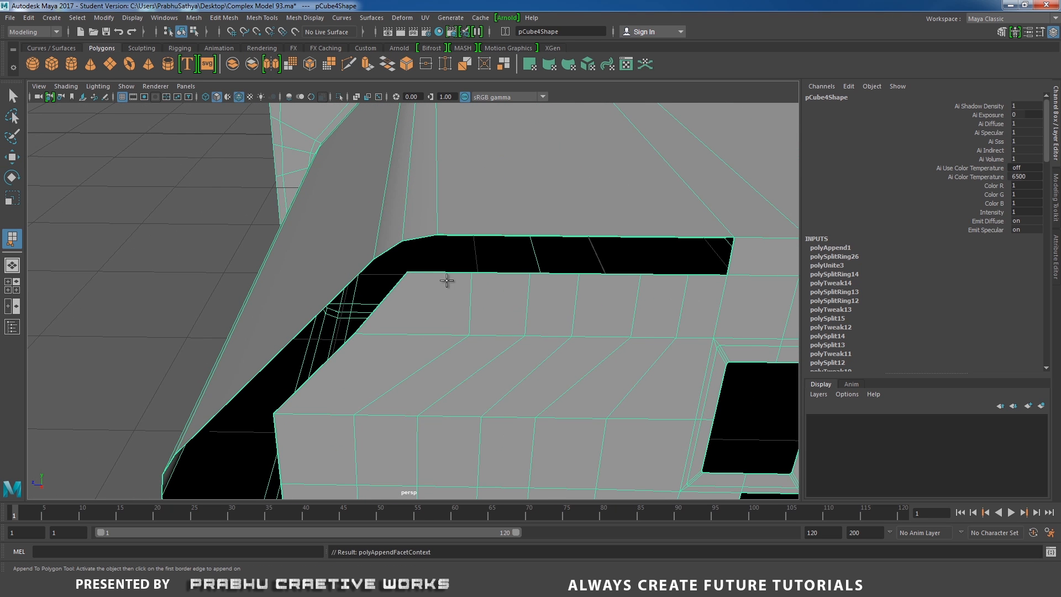
{"action": "left_click", "coordinate": [425, 271]}
{"action": "left_click", "coordinate": [415, 236]}
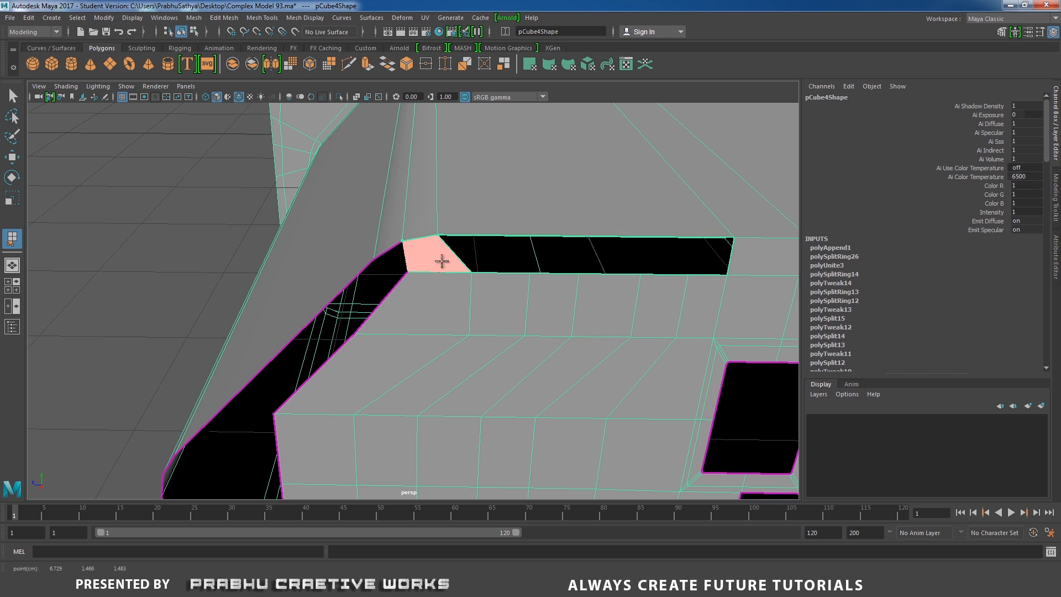
{"action": "key", "text": "Return"}
{"action": "key", "text": "w"}
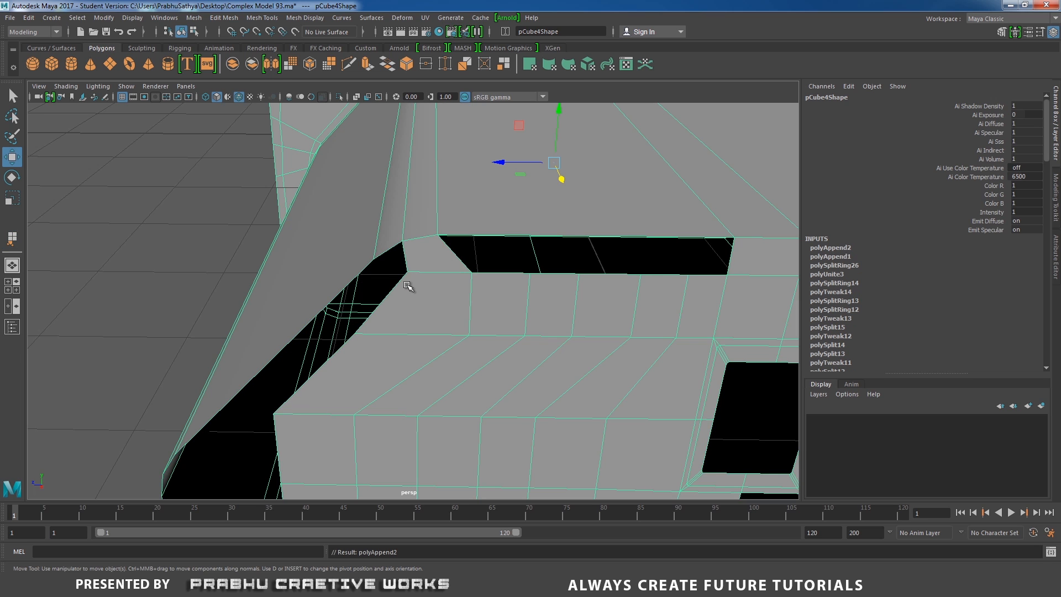
Step: Append a polygon from the panel's upper slanted side edge to the body's adjacent corner rim edge
{"action": "key", "text": "y"}
{"action": "left_click", "coordinate": [386, 290]}
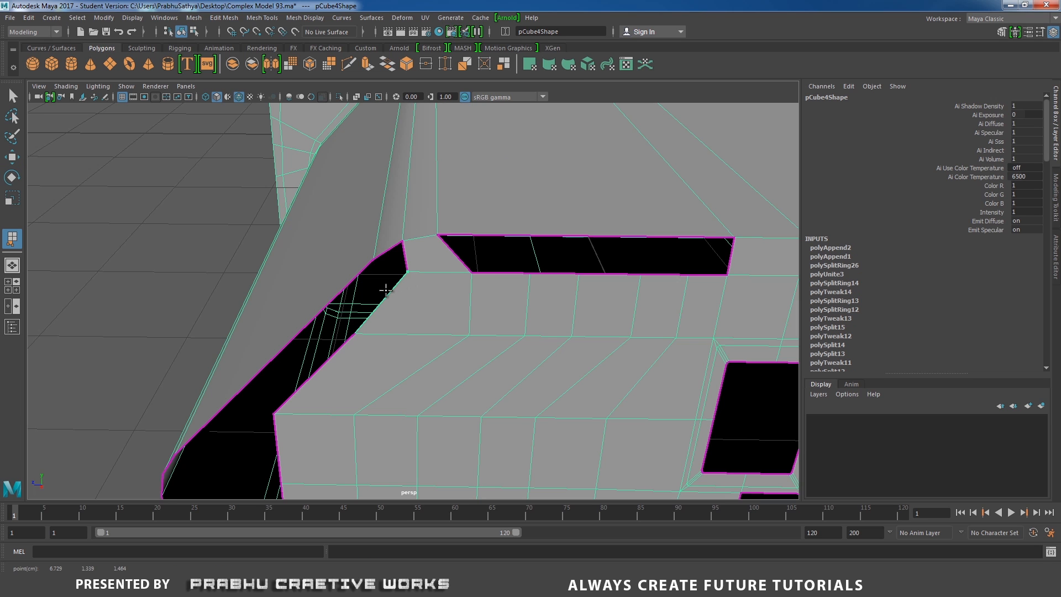
{"action": "left_click", "coordinate": [388, 259]}
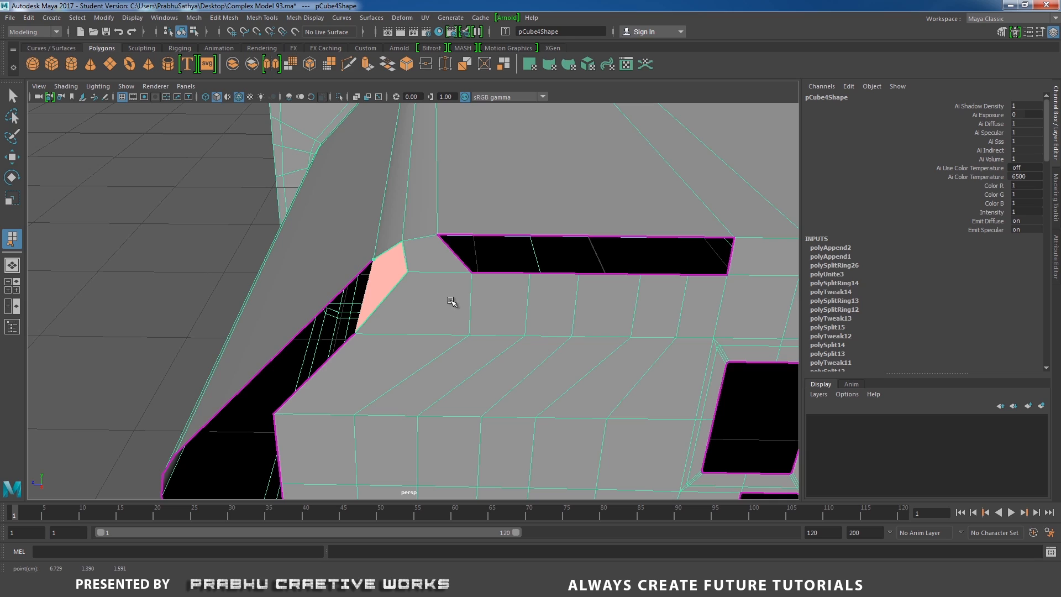
{"action": "key", "text": "w"}
Step: Insert a horizontal edge loop across the panel's bottom row of faces, below the lower window
{"action": "right_click_drag", "start_coordinate": [591, 326], "coordinate": [504, 239], "text": "alt"}
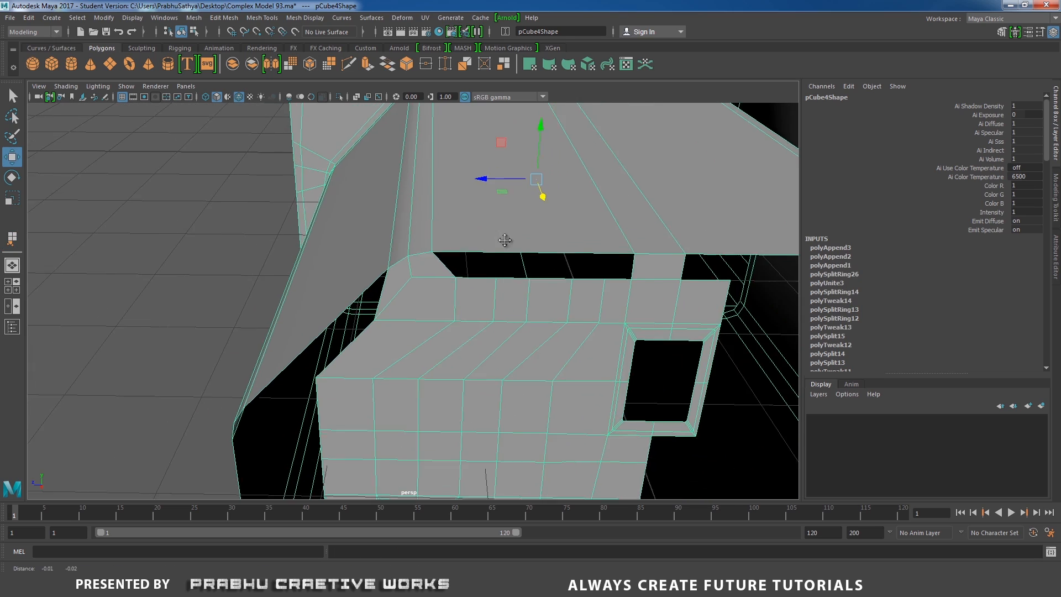
{"action": "middle_click_drag", "start_coordinate": [504, 239], "coordinate": [539, 122], "text": "alt"}
{"action": "right_click_drag", "start_coordinate": [469, 333], "coordinate": [456, 235], "text": "alt"}
{"action": "middle_click_drag", "start_coordinate": [456, 235], "coordinate": [467, 213], "text": "alt"}
{"action": "left_click_drag", "start_coordinate": [467, 213], "coordinate": [445, 337], "text": "alt"}
{"action": "middle_click_drag", "start_coordinate": [462, 400], "coordinate": [509, 315], "text": "alt"}
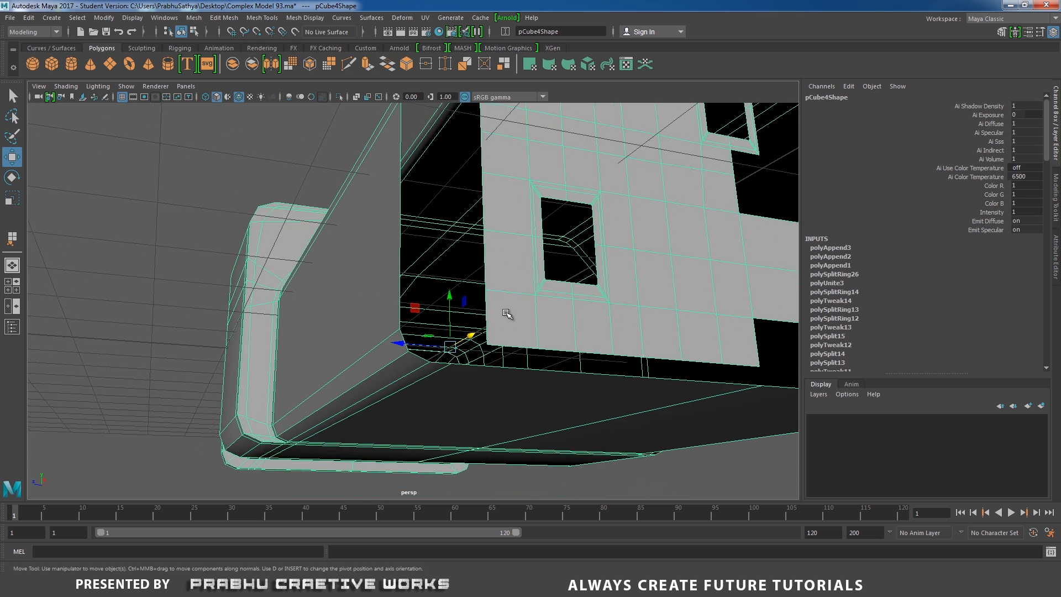
{"action": "right_click_drag", "start_coordinate": [509, 315], "coordinate": [526, 383], "text": "alt"}
{"action": "middle_click_drag", "start_coordinate": [526, 383], "coordinate": [479, 291], "text": "alt"}
{"action": "right_click_drag", "start_coordinate": [478, 291], "coordinate": [513, 362], "text": "alt"}
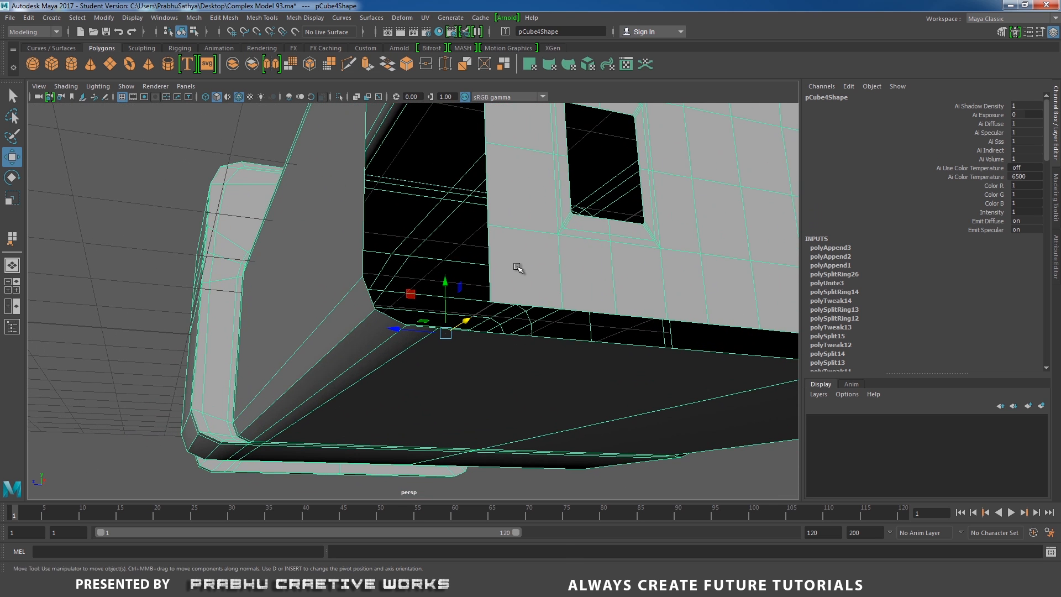
{"action": "right_click_drag", "start_coordinate": [517, 268], "coordinate": [520, 291]}
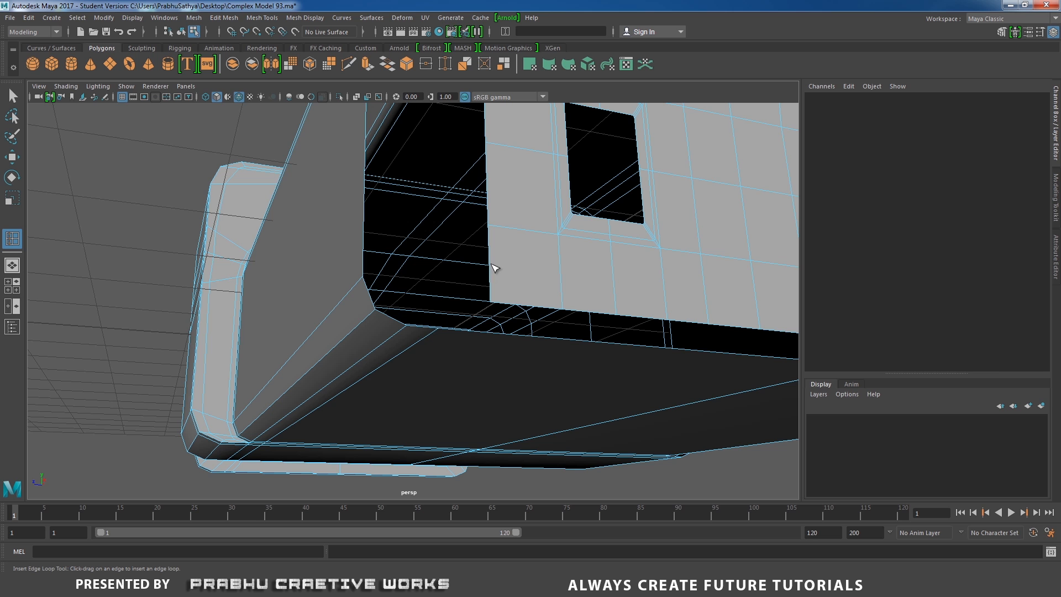
{"action": "left_click_drag", "start_coordinate": [492, 265], "coordinate": [471, 317]}
Step: Append a polygon from the panel's side edge just above the new edge loop to the body's lower corner rim
{"action": "right_click_drag", "start_coordinate": [471, 317], "coordinate": [500, 342], "text": "alt"}
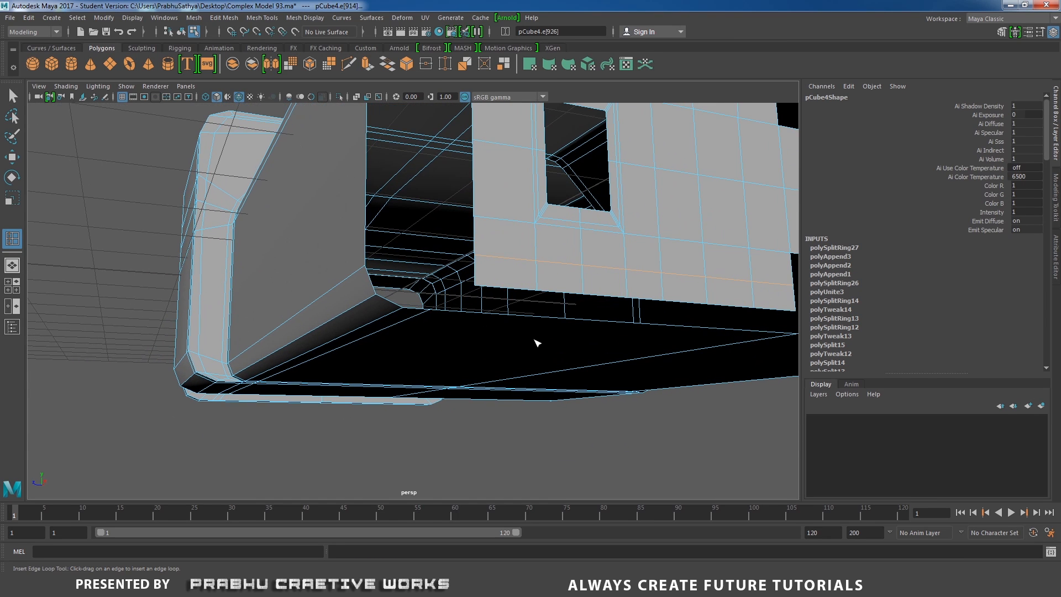
{"action": "left_click_drag", "start_coordinate": [527, 336], "coordinate": [462, 301], "text": "alt"}
{"action": "right_click_drag", "start_coordinate": [462, 300], "coordinate": [503, 332], "text": "alt"}
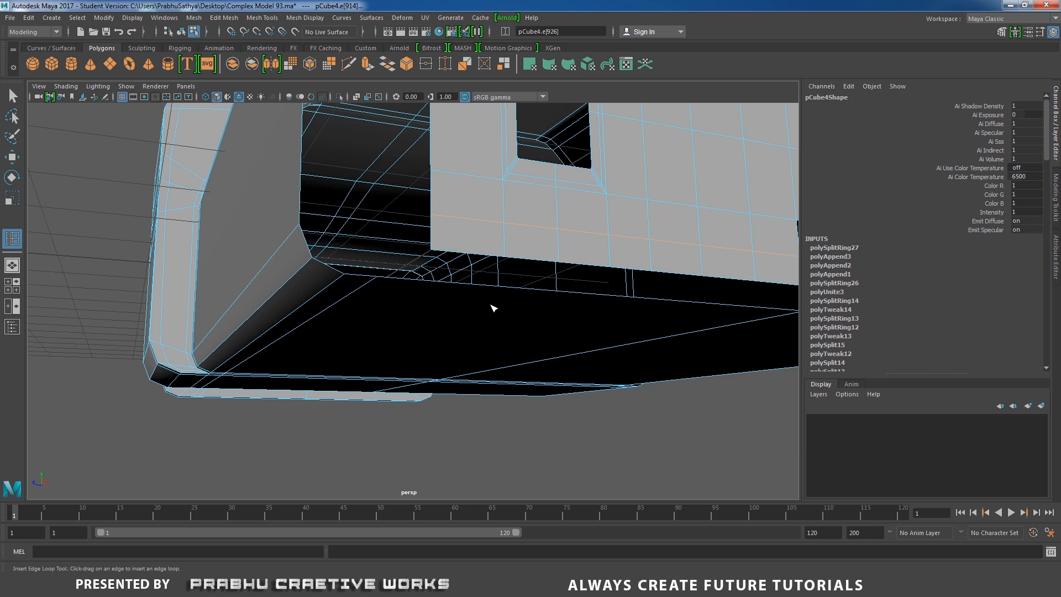
{"action": "key", "text": "w"}
{"action": "right_click_drag", "start_coordinate": [455, 227], "coordinate": [521, 206]}
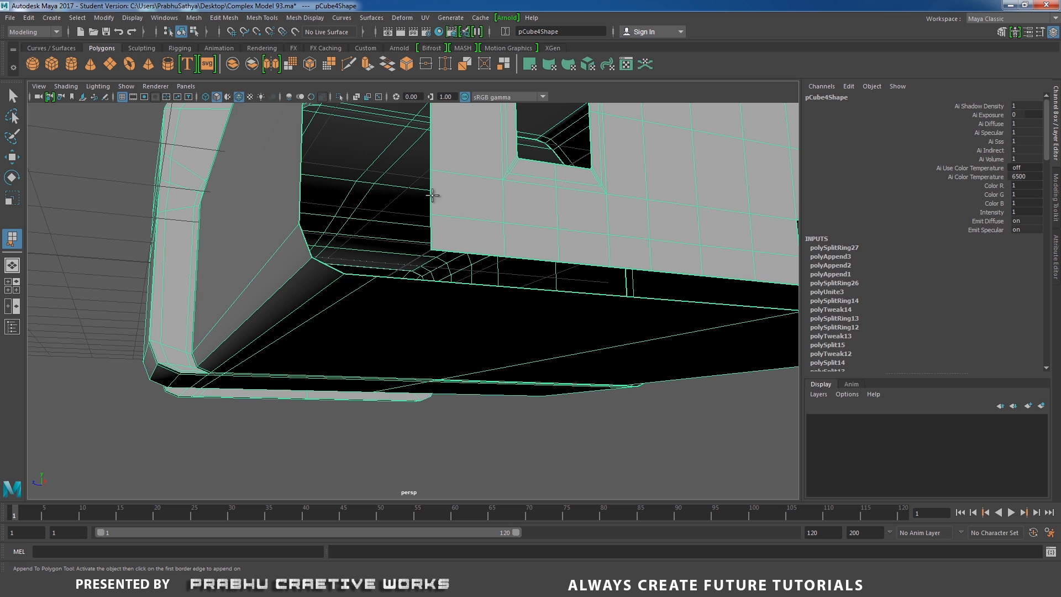
{"action": "left_click", "coordinate": [412, 201]}
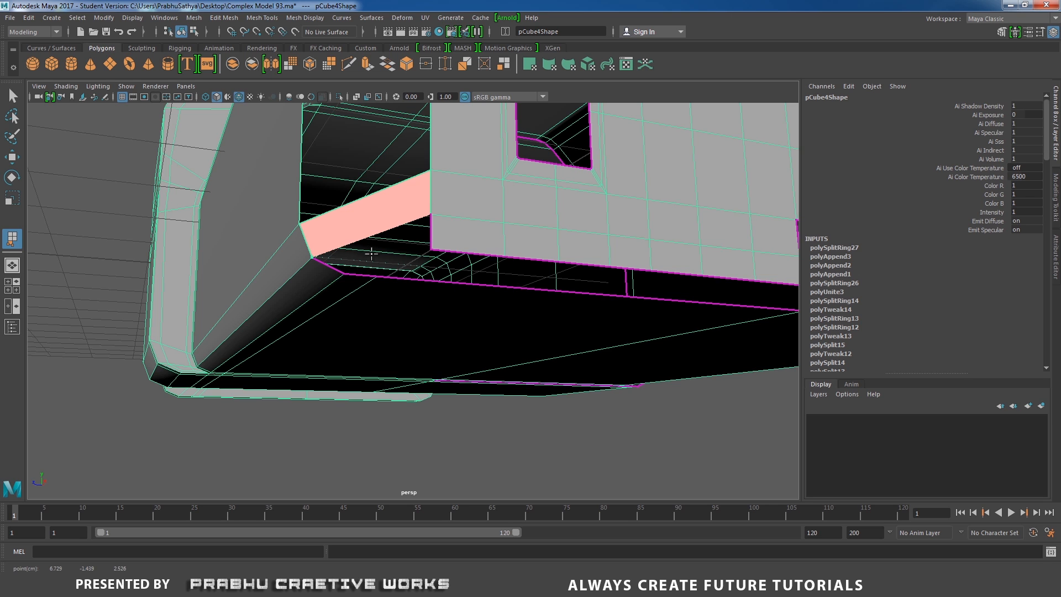
{"action": "key", "text": "Return"}
{"action": "key", "text": "w"}
Step: Append a polygon from the panel's lowest side edge to the next short rim edge at the body's lower corner
{"action": "key", "text": "g"}
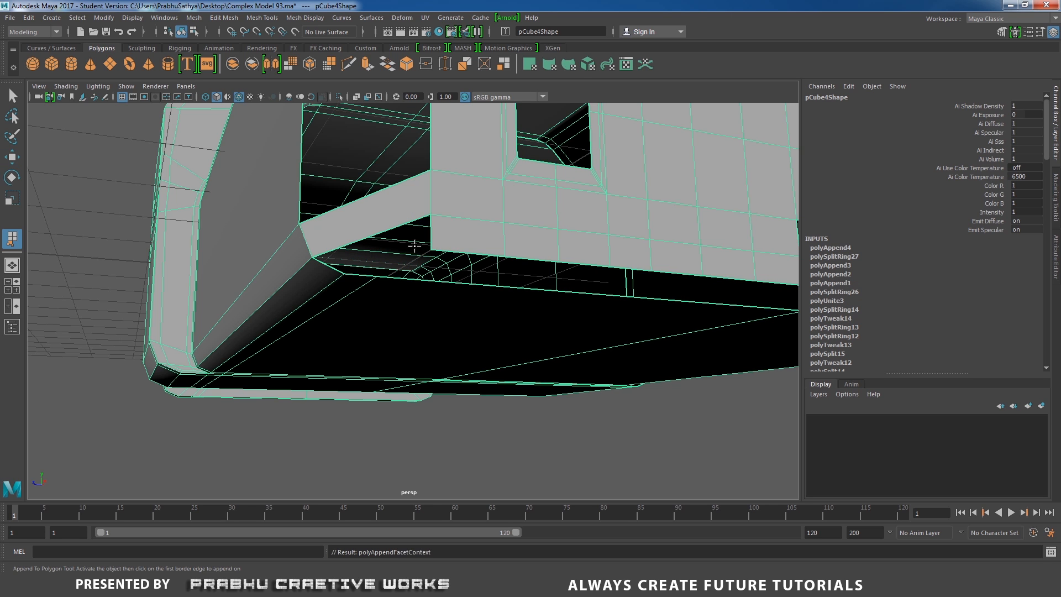
{"action": "left_click", "coordinate": [427, 235]}
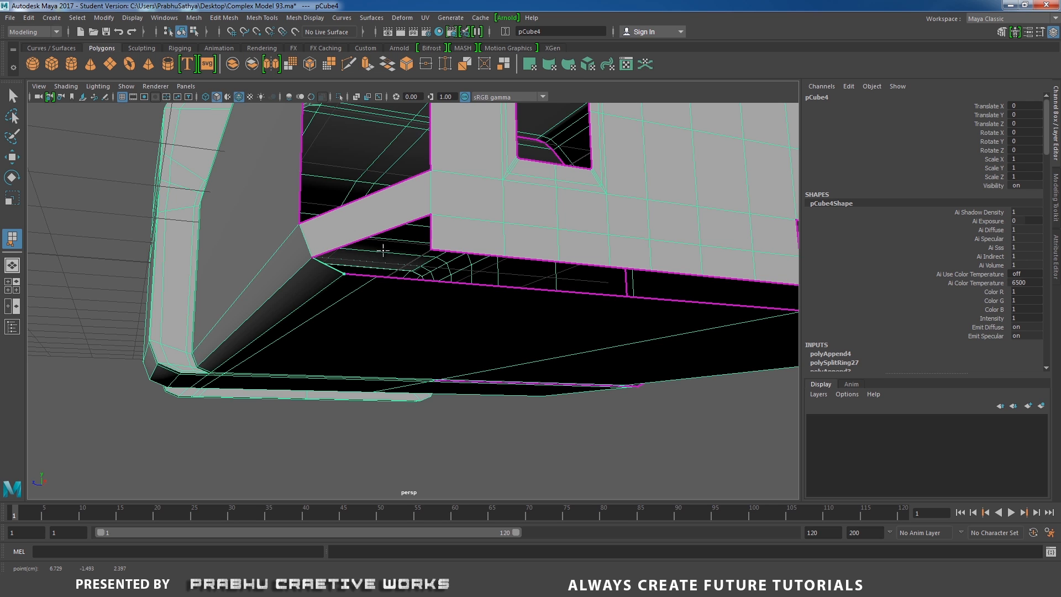
{"action": "key", "text": "ctrl+z"}
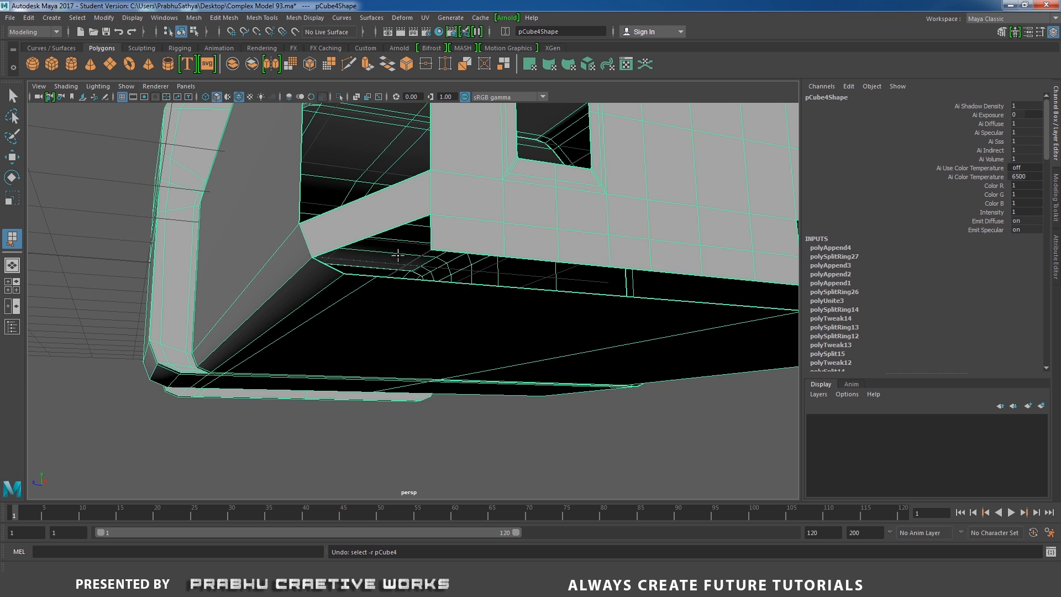
{"action": "left_click", "coordinate": [429, 234]}
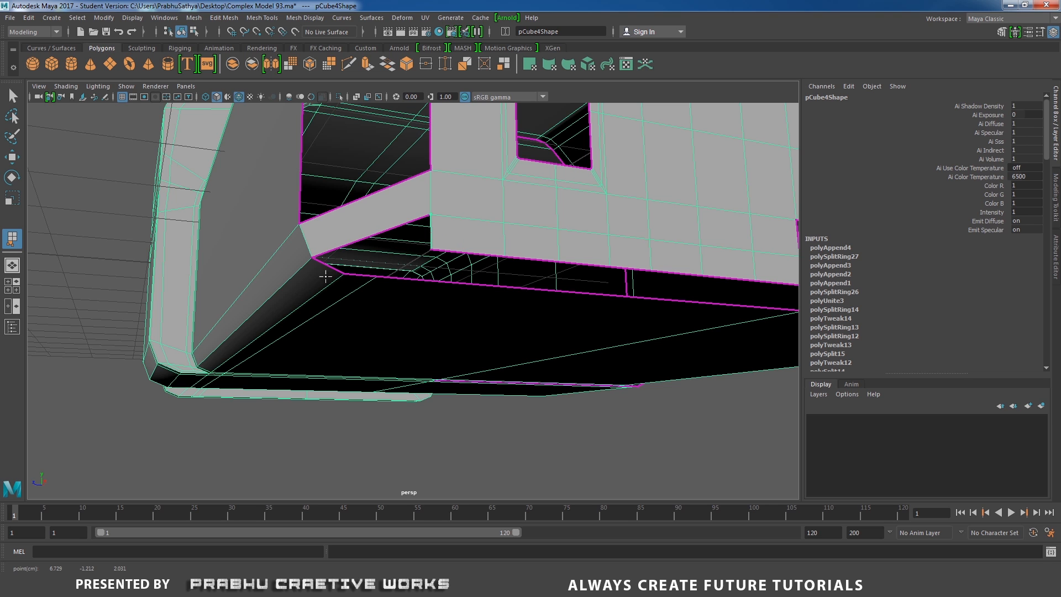
{"action": "left_click", "coordinate": [329, 267]}
{"action": "key", "text": "Return"}
{"action": "key", "text": "w"}
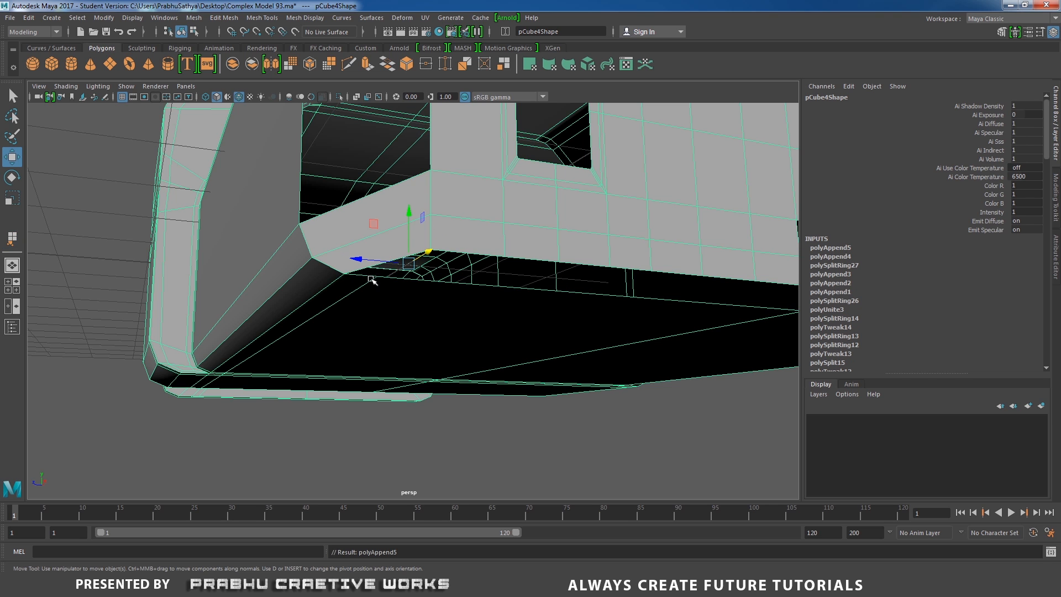
Step: Append a polygon from the panel's outermost bottom edge to the short edge at the start of the body's bottom rim
{"action": "left_click_drag", "start_coordinate": [431, 284], "coordinate": [409, 280], "text": "alt"}
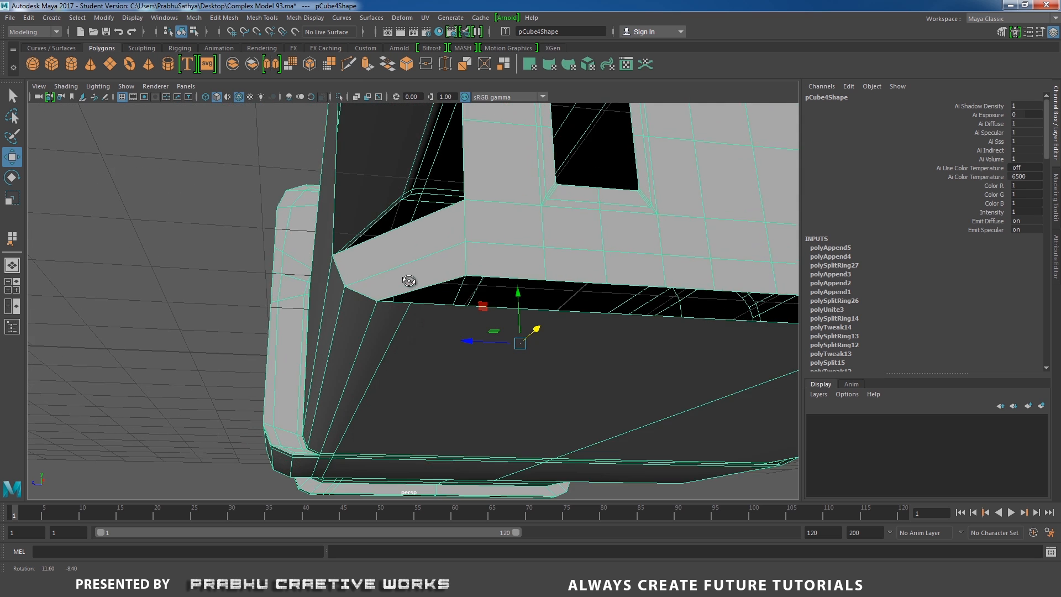
{"action": "right_click_drag", "start_coordinate": [410, 279], "coordinate": [445, 283], "text": "alt"}
{"action": "middle_click_drag", "start_coordinate": [445, 283], "coordinate": [430, 262], "text": "alt"}
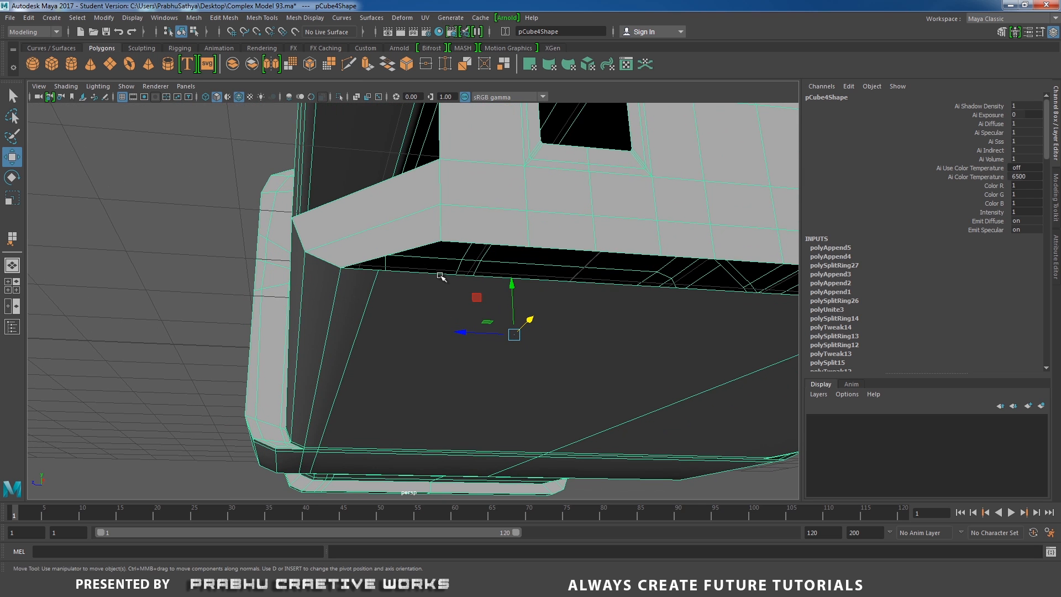
{"action": "key", "text": "y"}
{"action": "left_click", "coordinate": [396, 269]}
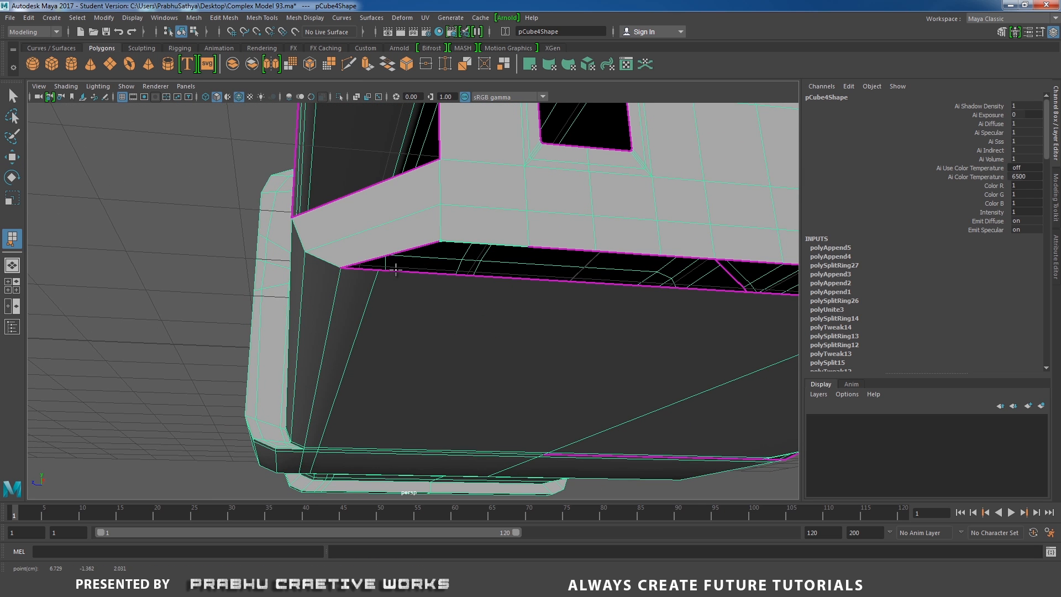
{"action": "left_click", "coordinate": [369, 267]}
{"action": "key", "text": "Return"}
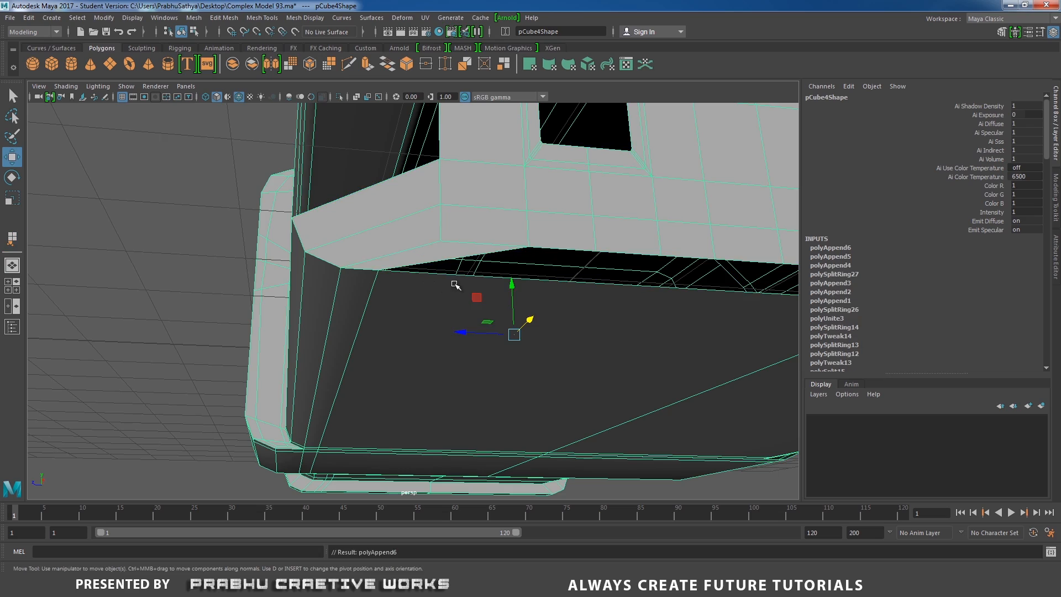
Step: Insert an edge loop along the body's underside, in line with the last vertical division of the panel's bottom border
{"action": "right_click_drag", "start_coordinate": [522, 244], "coordinate": [387, 221], "text": "alt"}
{"action": "left_click_drag", "start_coordinate": [569, 224], "coordinate": [573, 251], "text": "alt"}
{"action": "right_click_drag", "start_coordinate": [573, 251], "coordinate": [464, 251], "text": "alt"}
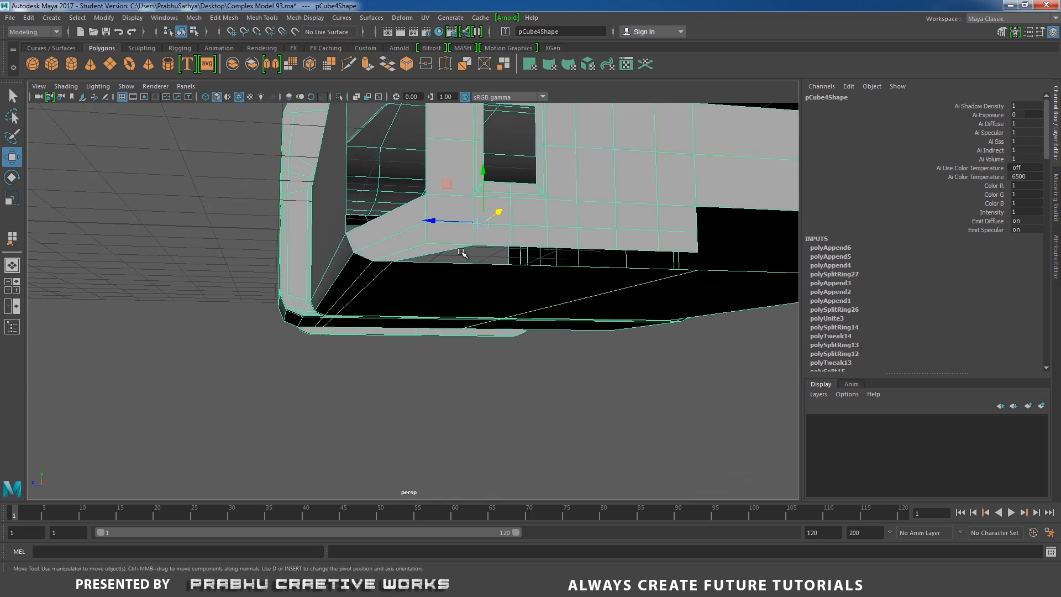
{"action": "middle_click_drag", "start_coordinate": [416, 268], "coordinate": [374, 343], "text": "alt"}
{"action": "left_click_drag", "start_coordinate": [374, 343], "coordinate": [445, 225], "text": "alt"}
{"action": "right_click_drag", "start_coordinate": [445, 225], "coordinate": [576, 326], "text": "alt"}
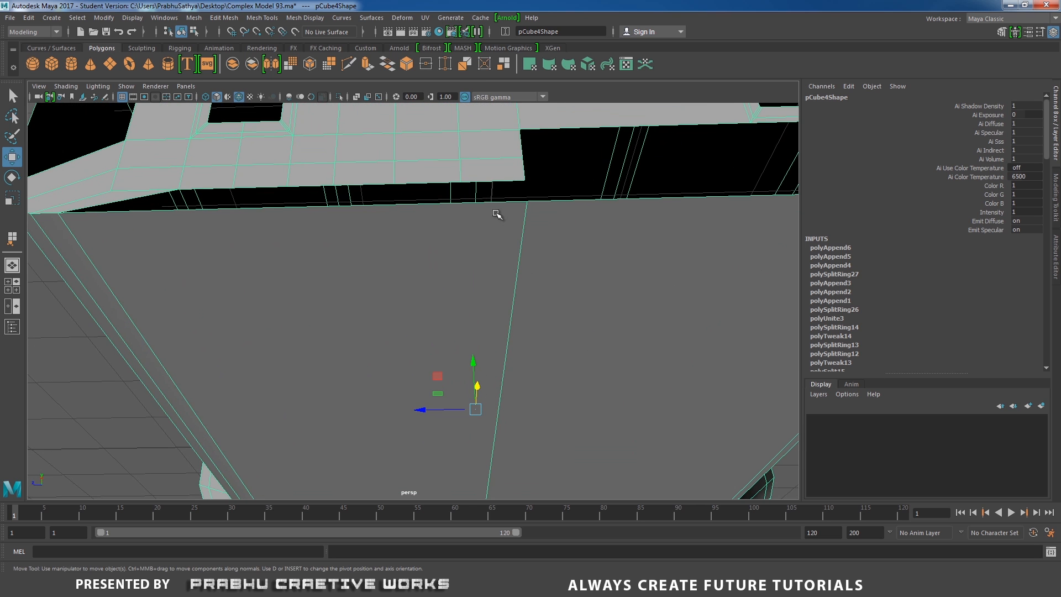
{"action": "right_click_drag", "start_coordinate": [479, 238], "coordinate": [415, 248], "text": "shift"}
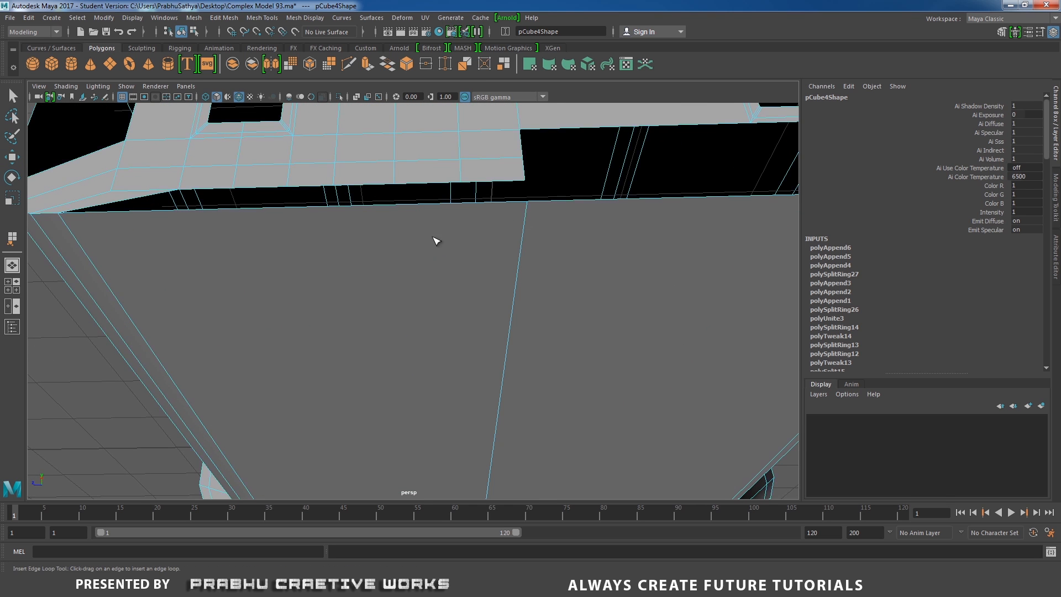
{"action": "left_click_drag", "start_coordinate": [470, 203], "coordinate": [463, 206]}
Step: Append a polygon bridging the panel's innermost bottom edge to the matching edge of the body's bottom rim
{"action": "right_click_drag", "start_coordinate": [511, 245], "coordinate": [578, 226]}
{"action": "left_click", "coordinate": [519, 222]}
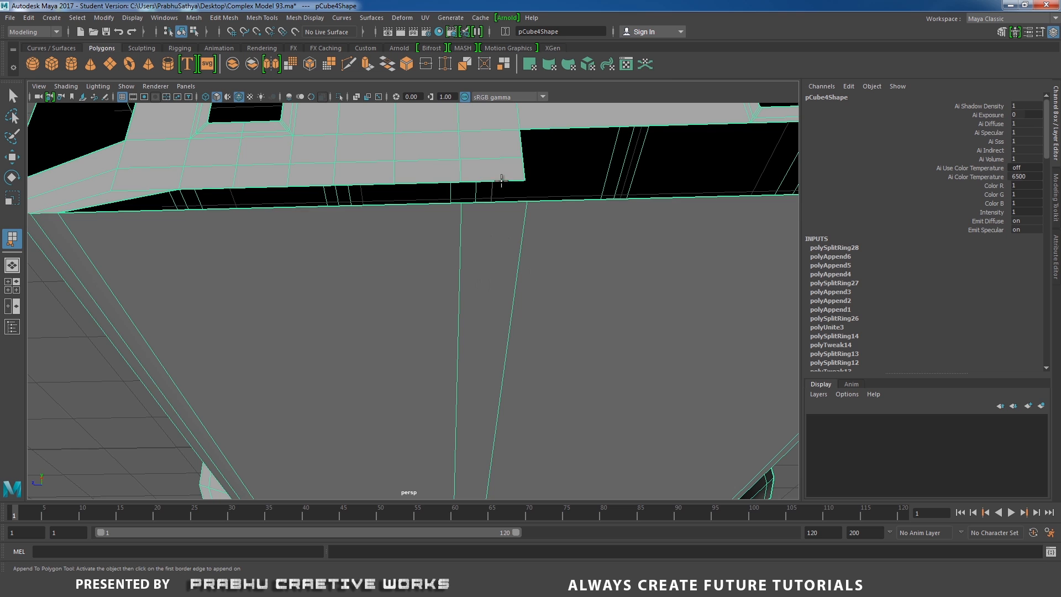
{"action": "left_click", "coordinate": [501, 181]}
{"action": "left_click", "coordinate": [500, 202]}
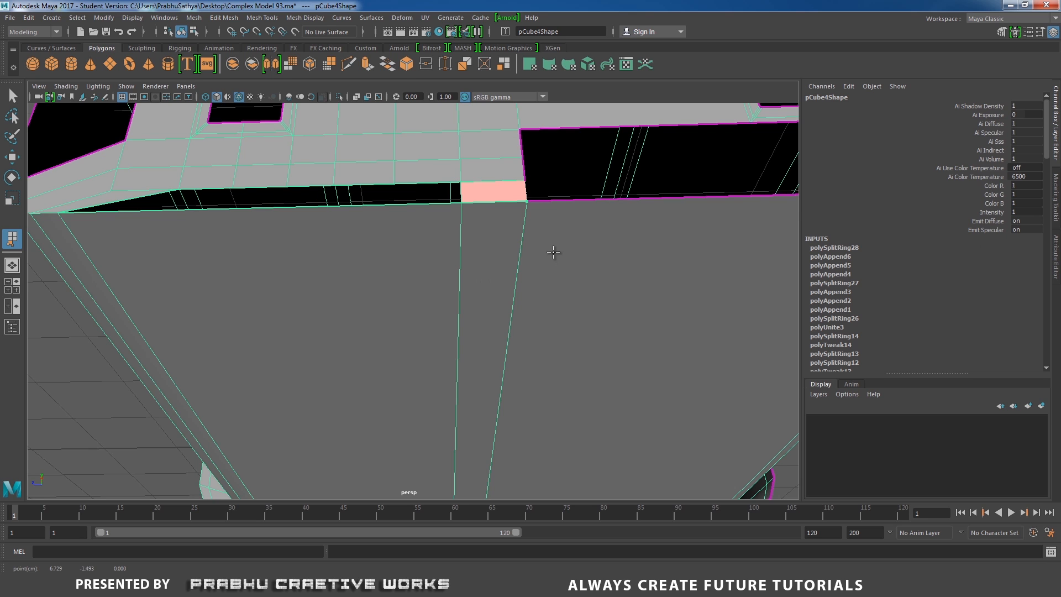
{"action": "key", "text": "Return"}
Step: Fill the enclosed holes between the panel and the body's rim along the bottom and the side
{"action": "right_click_drag", "start_coordinate": [371, 221], "coordinate": [356, 341]}
{"action": "double_click", "coordinate": [368, 185]}
{"action": "left_click_drag", "start_coordinate": [386, 327], "coordinate": [301, 299], "text": "alt"}
{"action": "left_click", "coordinate": [328, 299]}
{"action": "right_click_drag", "start_coordinate": [346, 312], "coordinate": [339, 446], "text": "shift"}
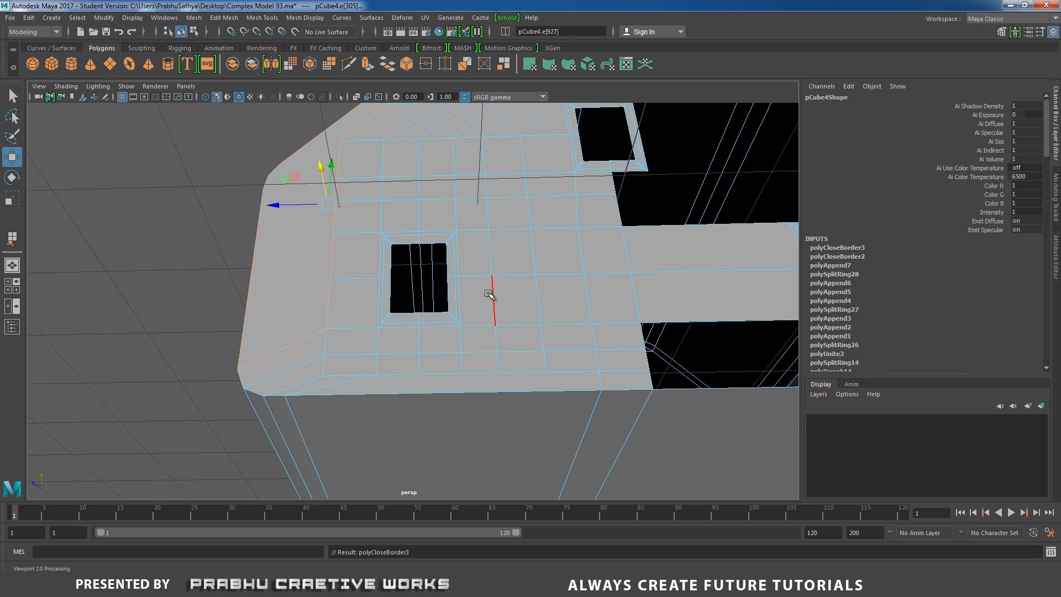
Step: Fill the enclosed hole between the panel's upper border and the body's top rim
{"action": "left_click_drag", "start_coordinate": [491, 297], "coordinate": [431, 237], "text": "alt"}
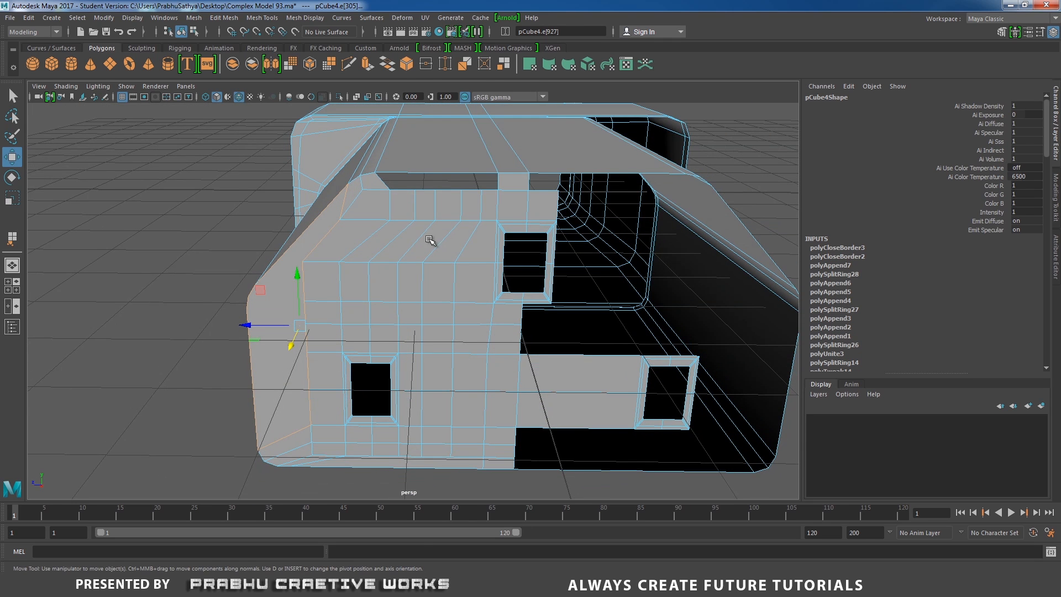
{"action": "scroll", "coordinate": [461, 255], "scroll_direction": "up", "scroll_amount": 2}
{"action": "left_click", "coordinate": [449, 169]}
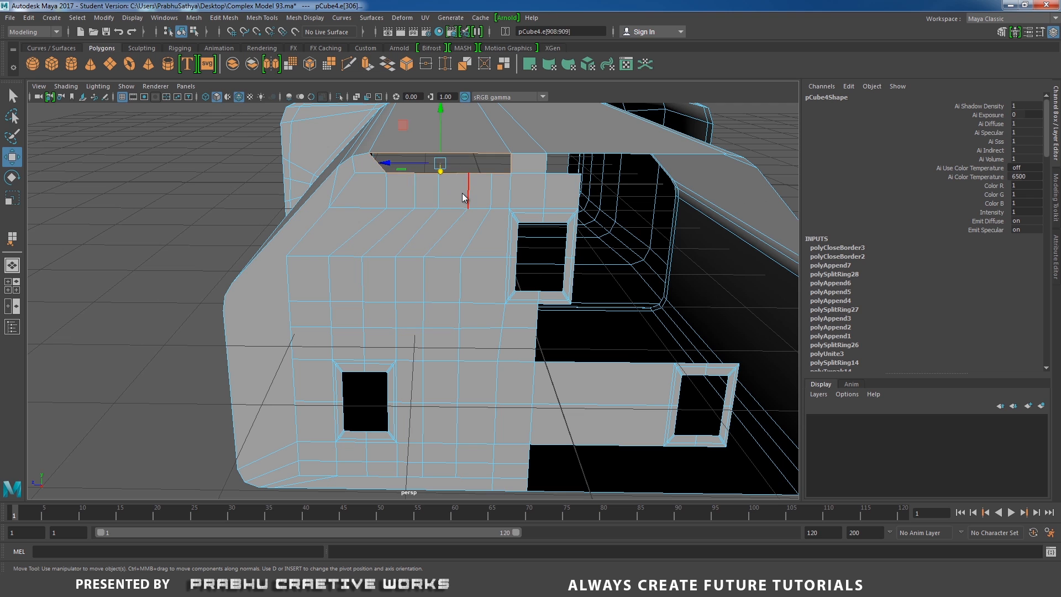
{"action": "right_click_drag", "start_coordinate": [462, 193], "coordinate": [444, 327], "text": "shift"}
Step: Insert four edge loops along the body's top face, in line with the vertical divisions of the panel's upper border
{"action": "right_click_drag", "start_coordinate": [490, 235], "coordinate": [440, 230], "text": "alt"}
{"action": "left_click_drag", "start_coordinate": [440, 230], "coordinate": [481, 265], "text": "alt"}
{"action": "right_click_drag", "start_coordinate": [481, 265], "coordinate": [679, 393], "text": "alt"}
{"action": "middle_click_drag", "start_coordinate": [519, 413], "coordinate": [493, 379], "text": "alt"}
{"action": "right_click_drag", "start_coordinate": [492, 379], "coordinate": [558, 386], "text": "alt"}
{"action": "right_click_drag", "start_coordinate": [439, 251], "coordinate": [349, 266]}
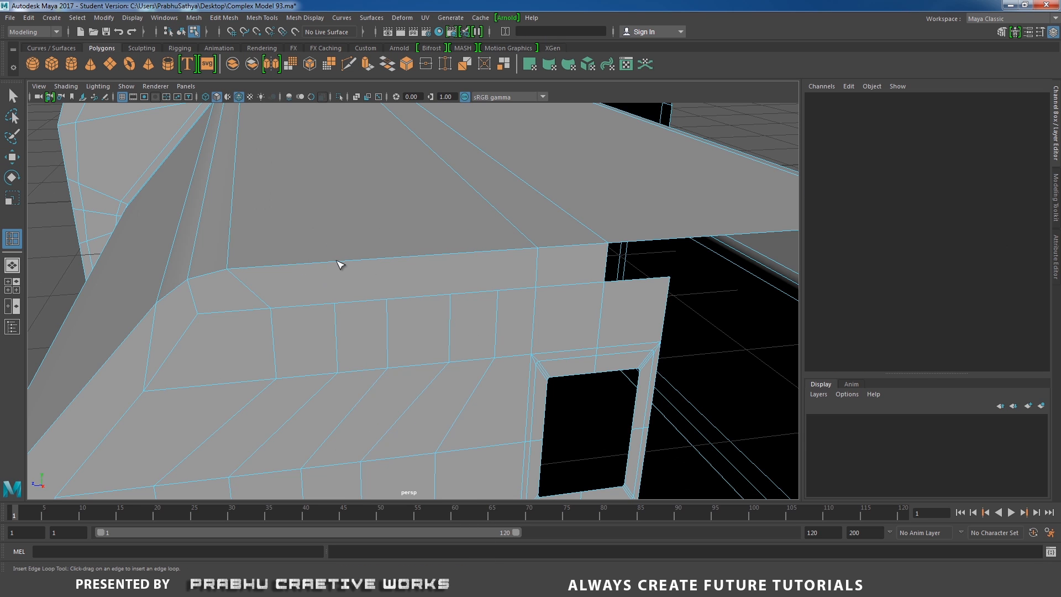
{"action": "left_click", "coordinate": [327, 265]}
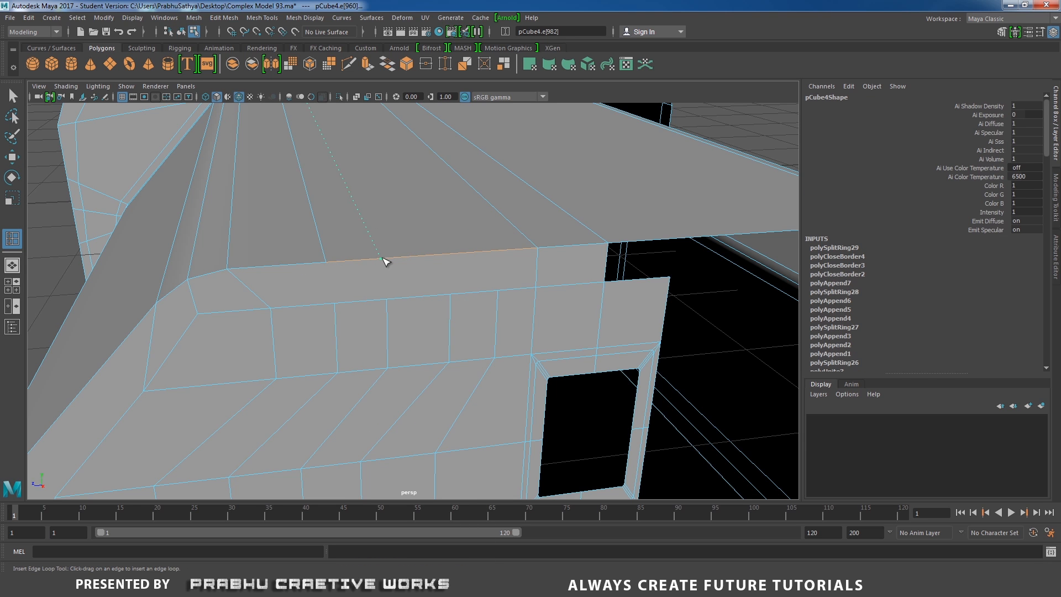
{"action": "left_click", "coordinate": [386, 258]}
{"action": "left_click", "coordinate": [447, 254]}
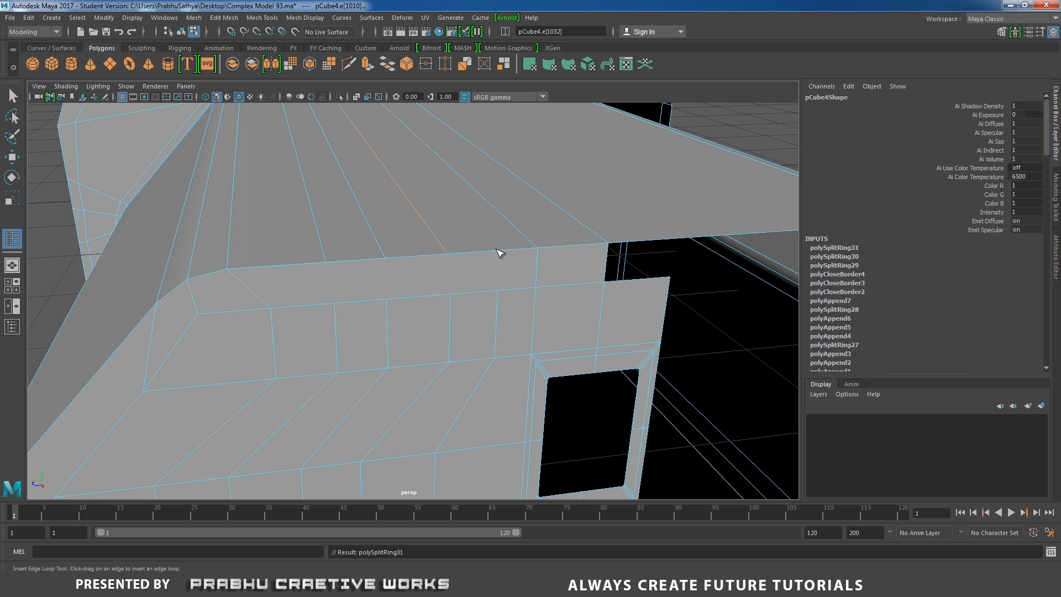
{"action": "left_click", "coordinate": [501, 253]}
{"action": "key", "text": "w"}
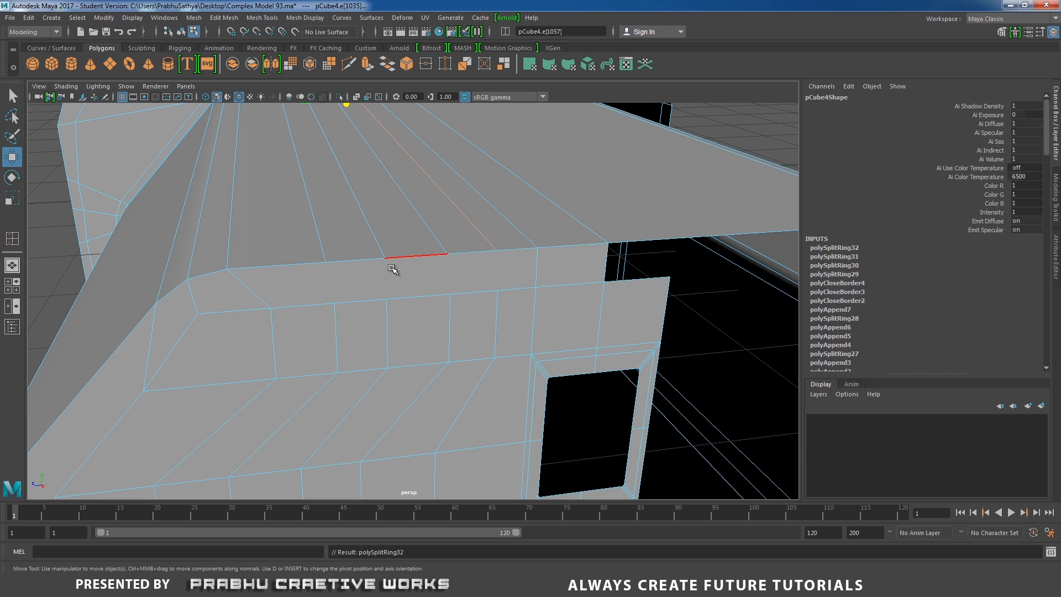
Step: Cut edges across the filled top strip with Multi-Cut, connecting the new top-face loops to the panel's matching vertices
{"action": "right_click_drag", "start_coordinate": [390, 266], "coordinate": [358, 240]}
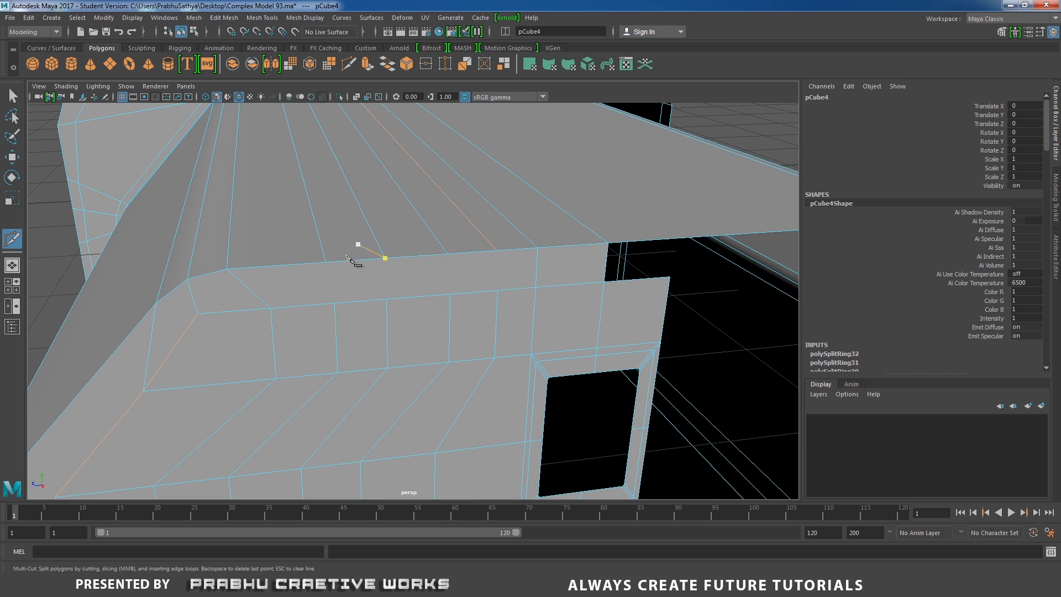
{"action": "left_click", "coordinate": [335, 304]}
{"action": "right_click", "coordinate": [369, 278]}
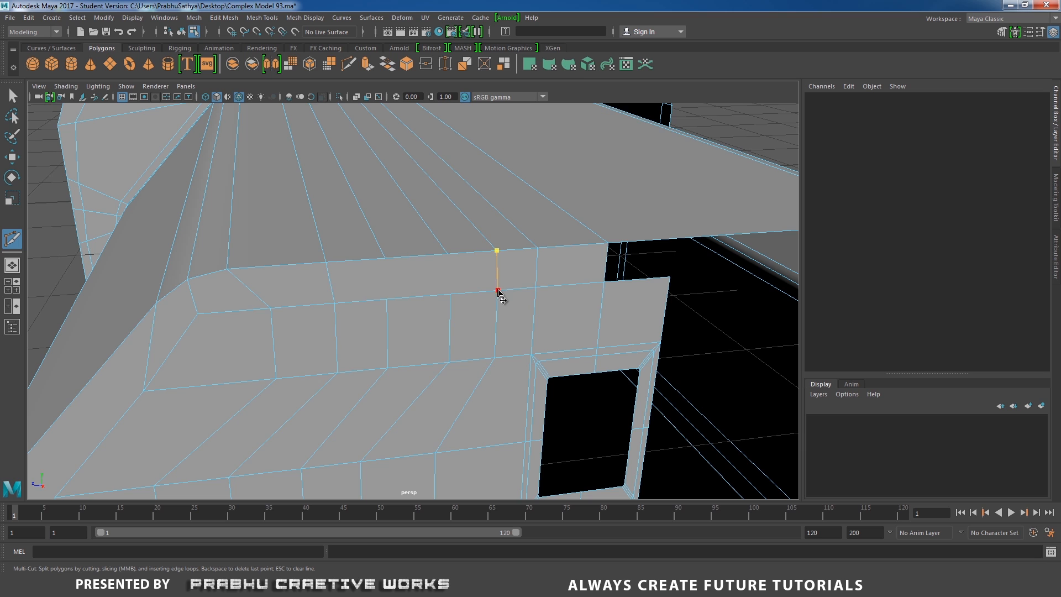
{"action": "left_click", "coordinate": [498, 290]}
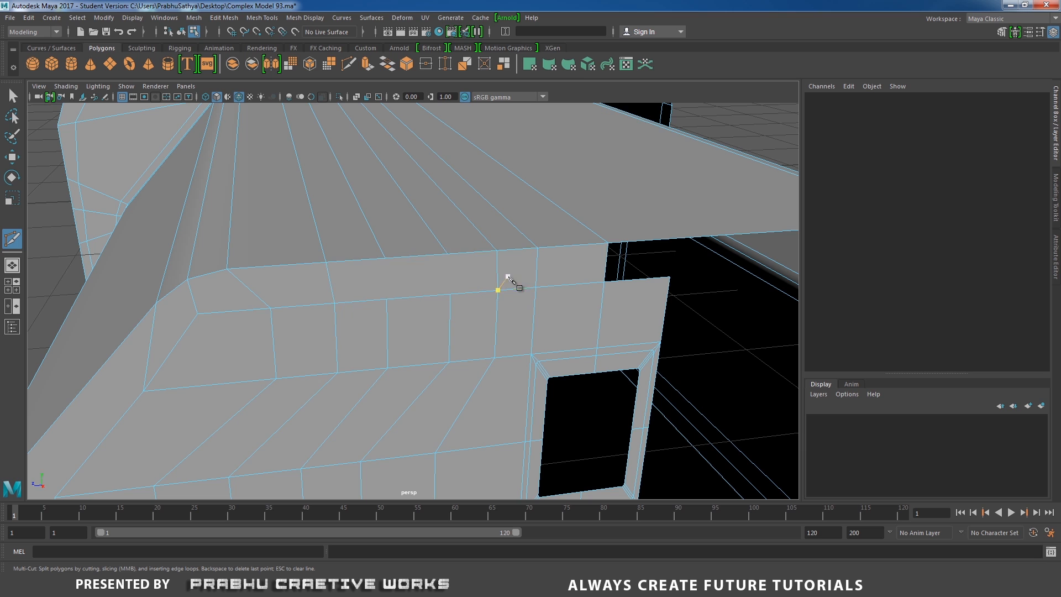
{"action": "left_click", "coordinate": [450, 294]}
{"action": "right_click", "coordinate": [469, 286]}
{"action": "left_click_drag", "start_coordinate": [520, 282], "coordinate": [469, 256], "text": "alt"}
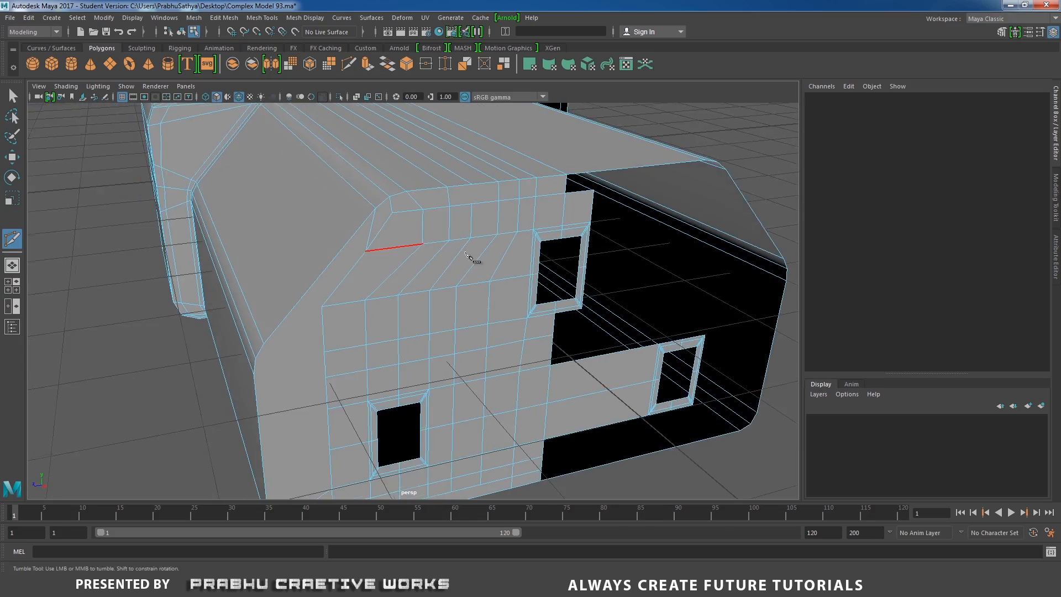
{"action": "scroll", "coordinate": [466, 254], "scroll_direction": "down", "scroll_amount": 1}
{"action": "middle_click_drag", "start_coordinate": [391, 311], "coordinate": [466, 257], "text": "alt"}
{"action": "scroll", "coordinate": [426, 227], "scroll_direction": "up", "scroll_amount": 1}
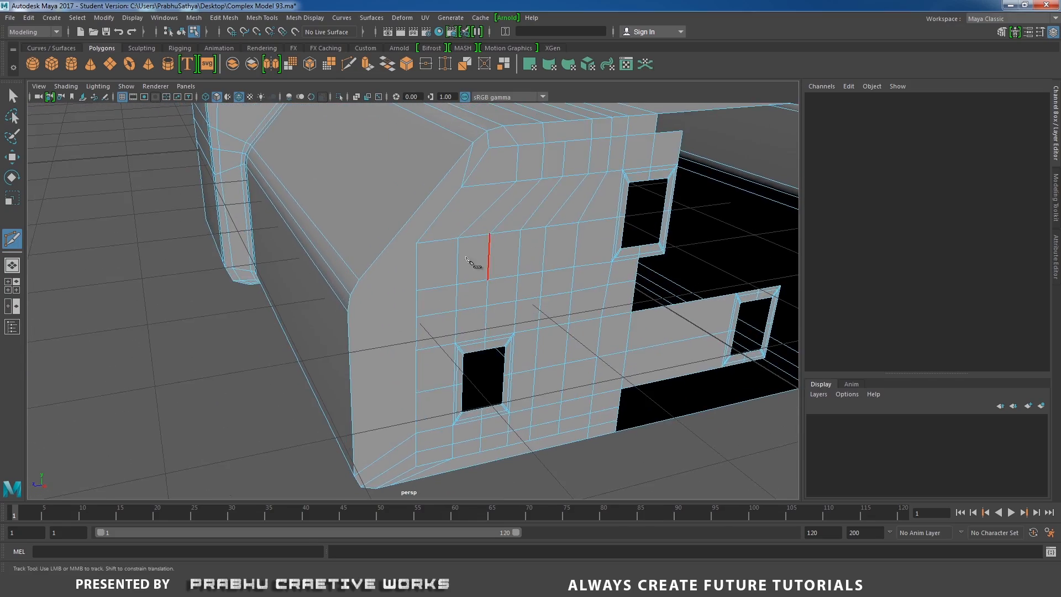
{"action": "mouse_move", "coordinate": [466, 257]}
{"action": "left_mouse_down", "text": "alt"}
{"action": "mouse_move", "coordinate": [450, 241]}
{"action": "mouse_move", "coordinate": [466, 243]}
{"action": "left_mouse_up", "text": "alt"}
{"action": "scroll", "coordinate": [437, 255], "scroll_direction": "down", "scroll_amount": 1}
{"action": "left_click_drag", "start_coordinate": [409, 265], "coordinate": [392, 287], "text": "alt"}
{"action": "scroll", "coordinate": [403, 287], "scroll_direction": "up", "scroll_amount": 1}
{"action": "left_click", "coordinate": [415, 287]}
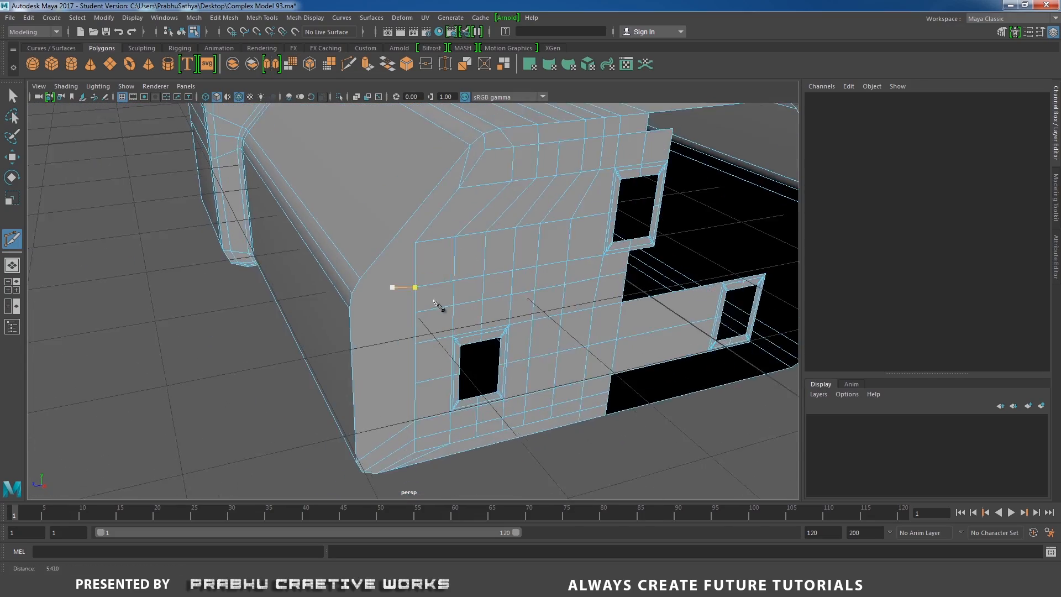
{"action": "right_click_drag", "start_coordinate": [434, 300], "coordinate": [459, 303], "text": "alt"}
{"action": "middle_click_drag", "start_coordinate": [450, 265], "coordinate": [455, 295], "text": "alt"}
{"action": "right_click_drag", "start_coordinate": [476, 284], "coordinate": [485, 290], "text": "alt"}
{"action": "left_click_drag", "start_coordinate": [442, 263], "coordinate": [425, 251], "text": "alt"}
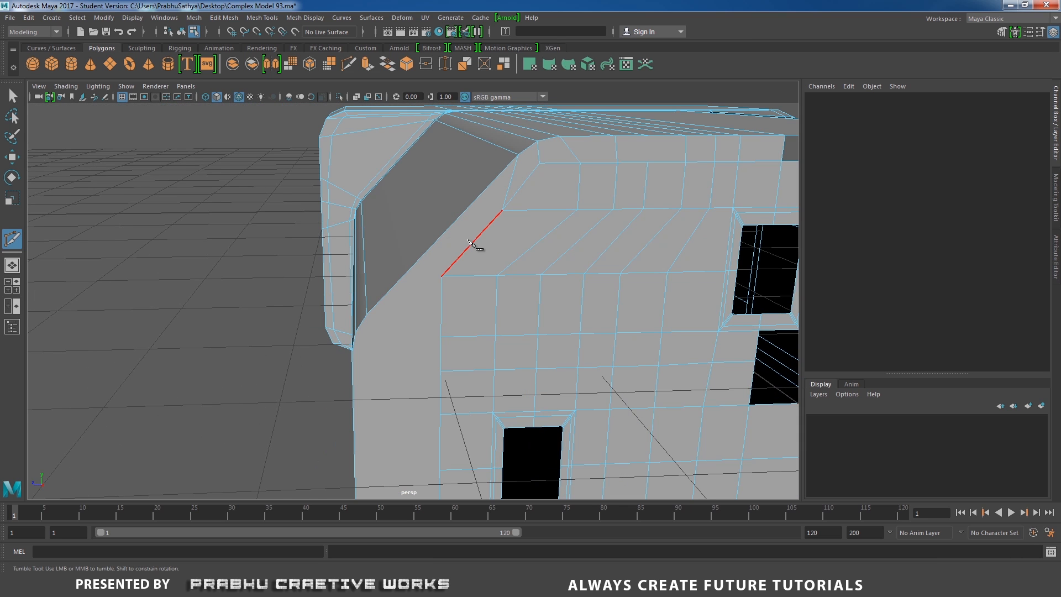
{"action": "left_click_drag", "start_coordinate": [475, 219], "coordinate": [414, 224], "text": "alt"}
{"action": "middle_click_drag", "start_coordinate": [464, 221], "coordinate": [526, 217], "text": "alt"}
{"action": "key", "text": "Escape"}
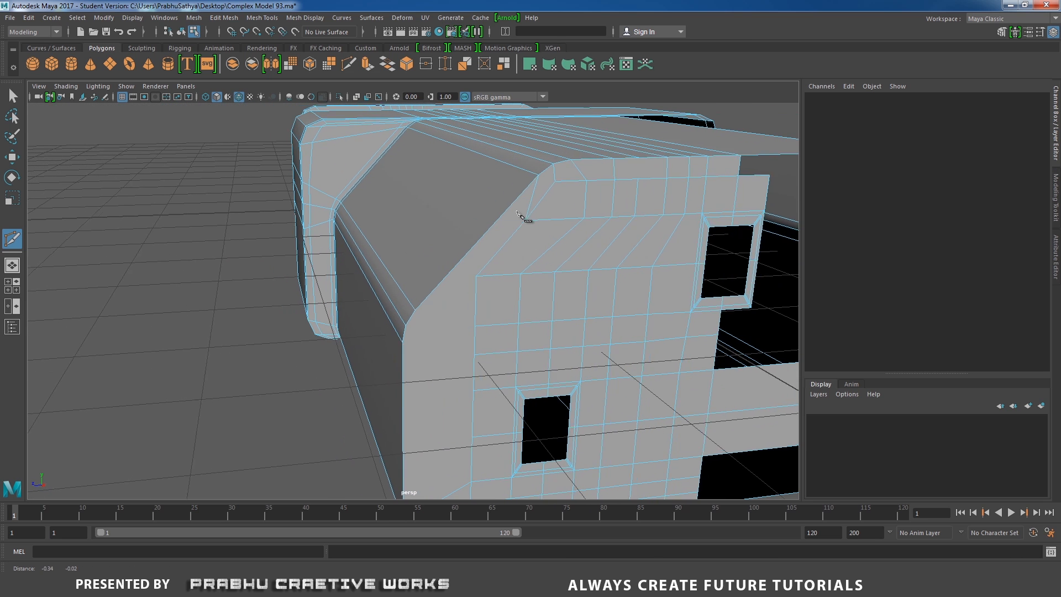
Step: Cut three edges across the filled side face, connecting the vertices of the body's rounded corner to the panel's side vertices
{"action": "right_click_drag", "start_coordinate": [472, 310], "coordinate": [448, 243], "text": "alt"}
{"action": "left_click_drag", "start_coordinate": [489, 267], "coordinate": [497, 264], "text": "alt"}
{"action": "right_click_drag", "start_coordinate": [497, 265], "coordinate": [501, 296], "text": "alt"}
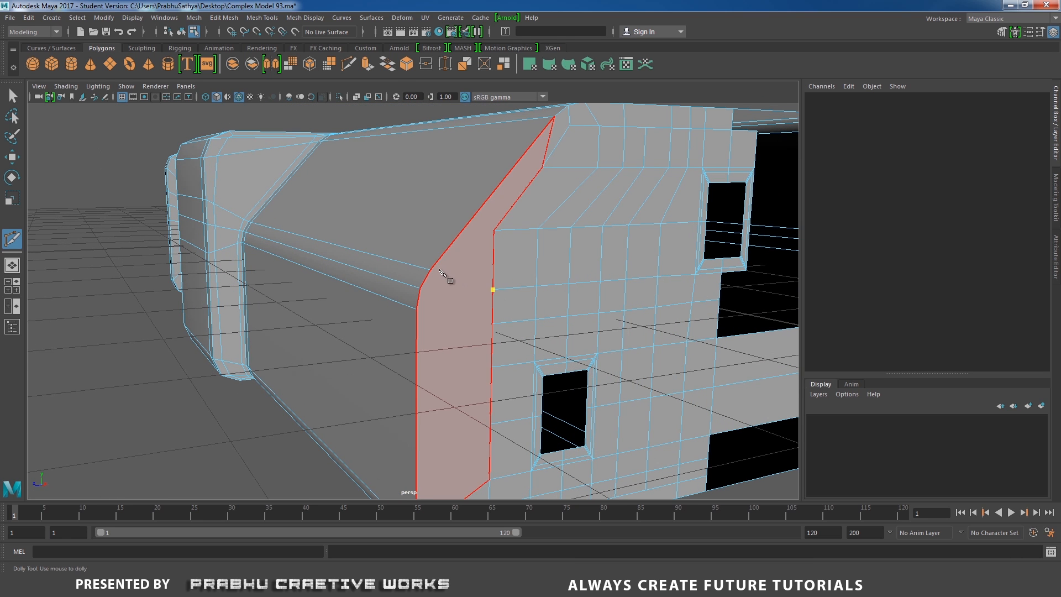
{"action": "left_click", "coordinate": [420, 288]}
{"action": "left_click", "coordinate": [492, 323]}
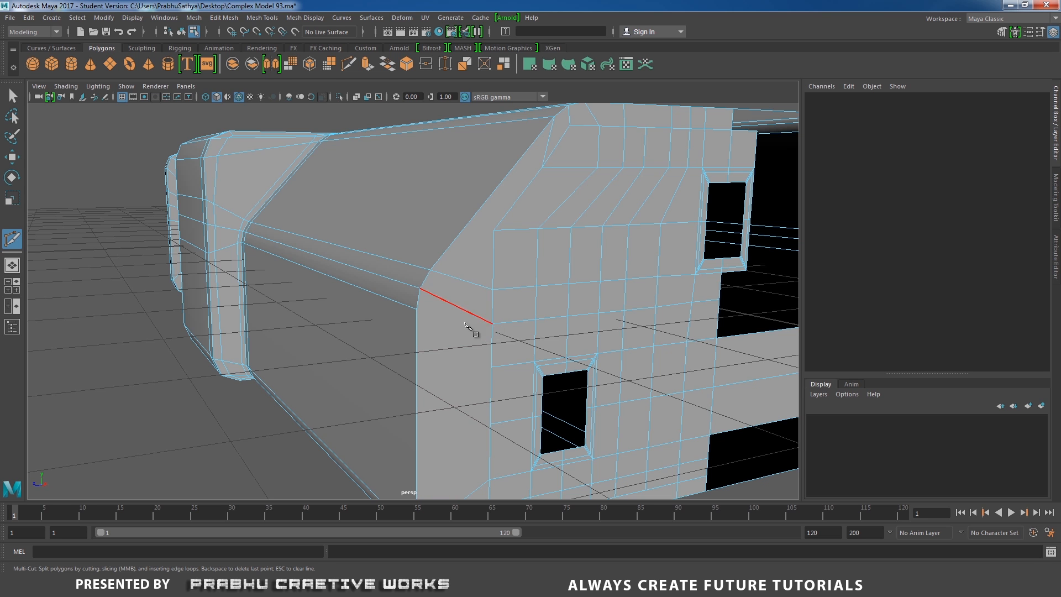
{"action": "right_click", "coordinate": [474, 331]}
{"action": "left_click", "coordinate": [416, 309]}
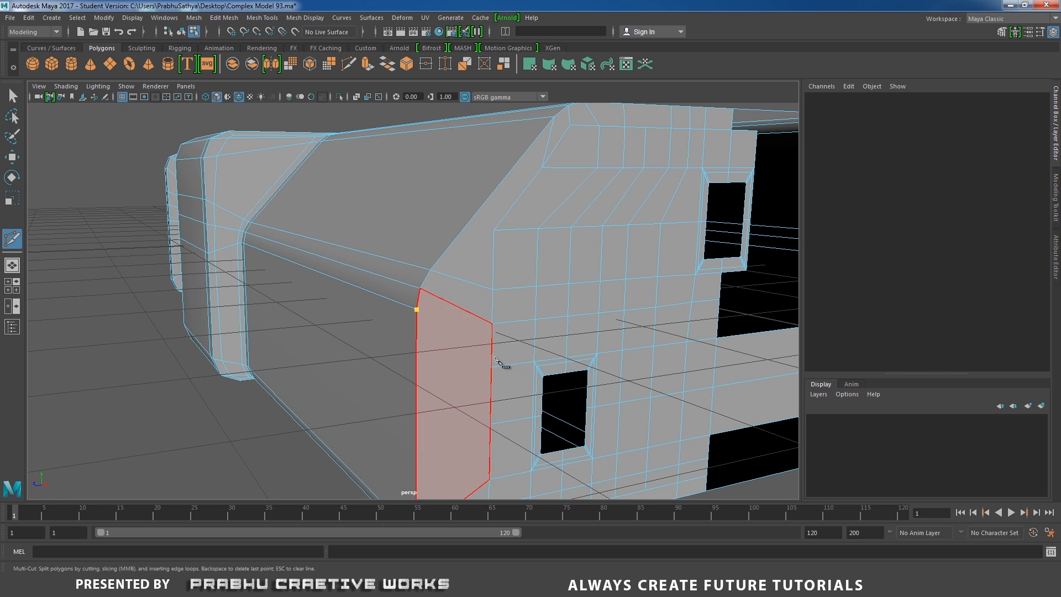
{"action": "right_click", "coordinate": [467, 331]}
Step: Insert an edge loop along the body's sloped face and cut an edge from it to the panel's corner vertex
{"action": "right_click_drag", "start_coordinate": [598, 311], "coordinate": [496, 290], "text": "alt"}
{"action": "left_click_drag", "start_coordinate": [496, 290], "coordinate": [482, 301], "text": "alt"}
{"action": "right_click_drag", "start_coordinate": [482, 302], "coordinate": [528, 215], "text": "alt"}
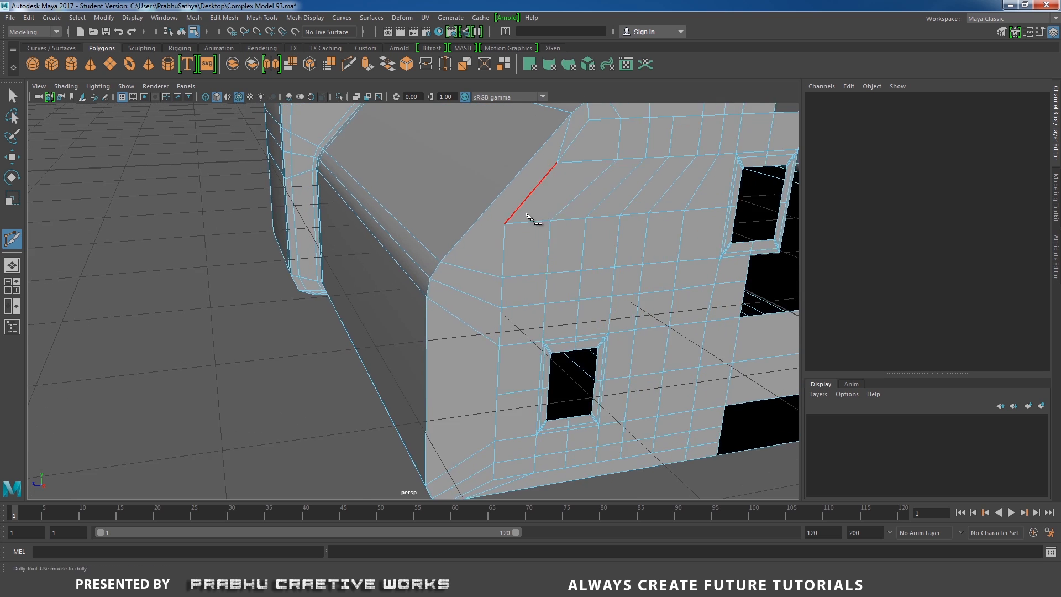
{"action": "middle_click_drag", "start_coordinate": [527, 215], "coordinate": [505, 284], "text": "alt"}
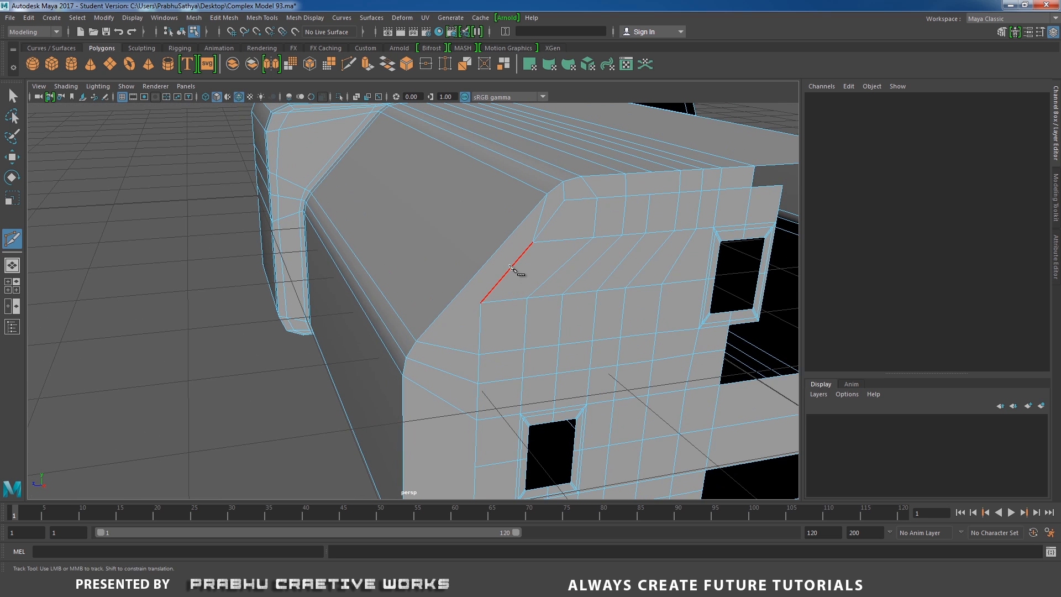
{"action": "key", "text": "w"}
{"action": "left_click", "coordinate": [505, 237]}
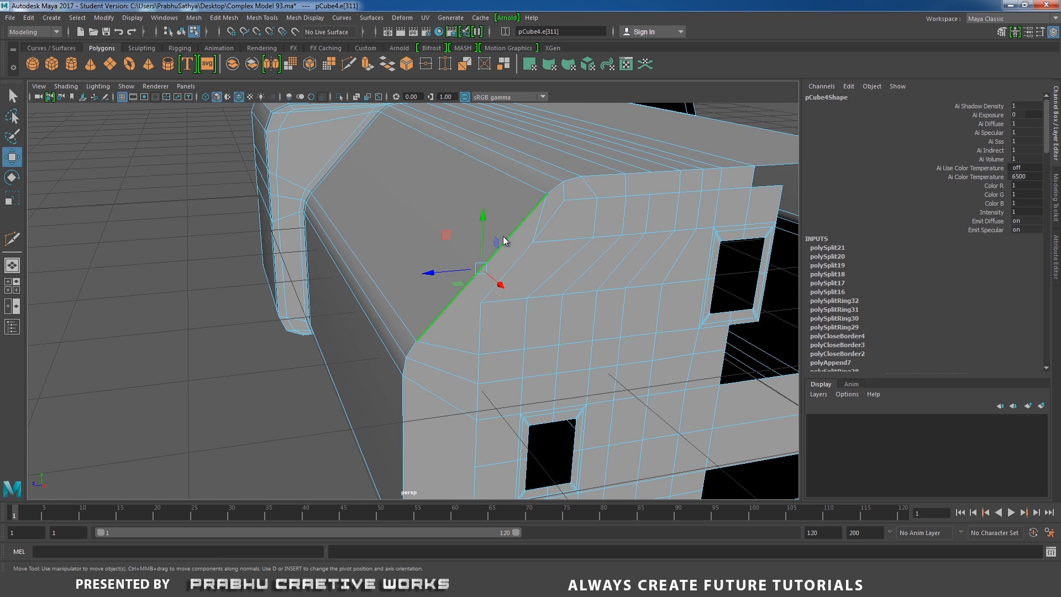
{"action": "right_click_drag", "start_coordinate": [504, 237], "coordinate": [463, 252]}
{"action": "left_click", "coordinate": [477, 280]}
{"action": "key", "text": "w"}
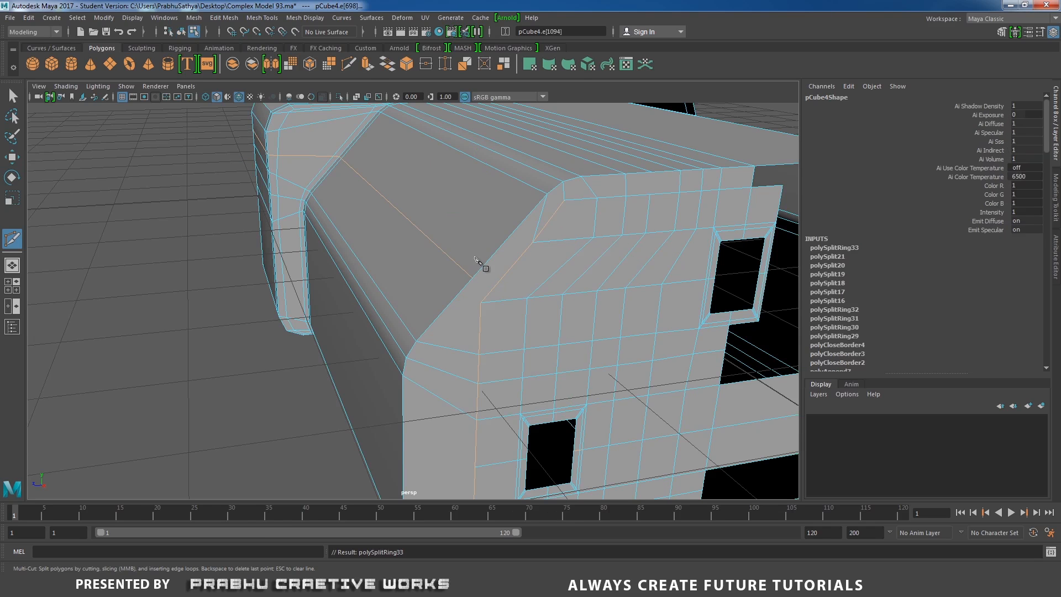
{"action": "left_click", "coordinate": [480, 303]}
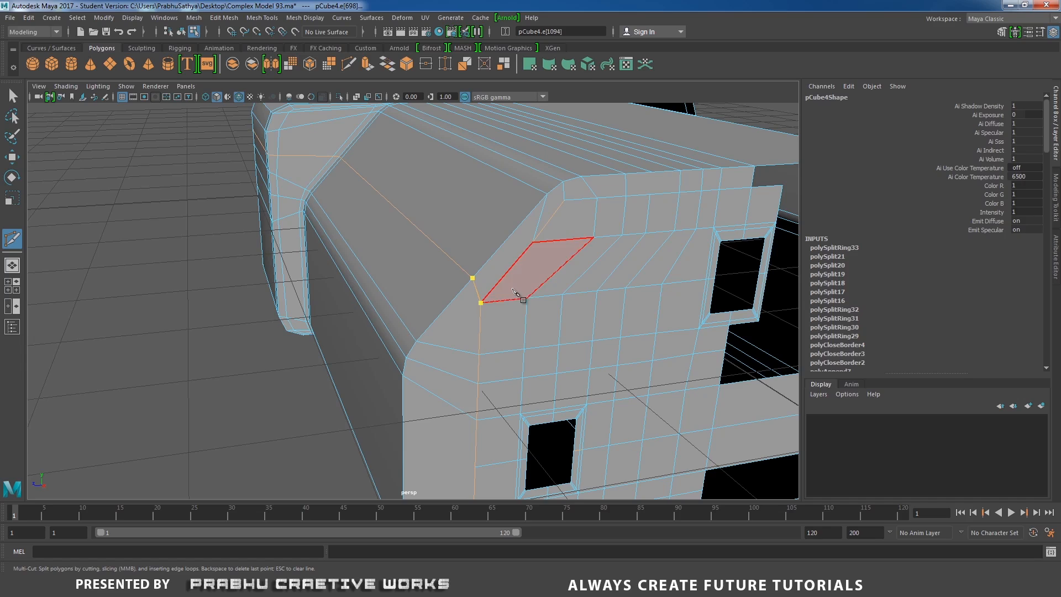
{"action": "right_click", "coordinate": [520, 294]}
Step: Insert an edge loop along the body's vertical side face, level with the panel's horizontal division beside the lower window
{"action": "right_click_drag", "start_coordinate": [575, 287], "coordinate": [439, 302], "text": "alt"}
{"action": "middle_click_drag", "start_coordinate": [456, 309], "coordinate": [474, 230], "text": "alt"}
{"action": "right_click_drag", "start_coordinate": [474, 230], "coordinate": [542, 300], "text": "alt"}
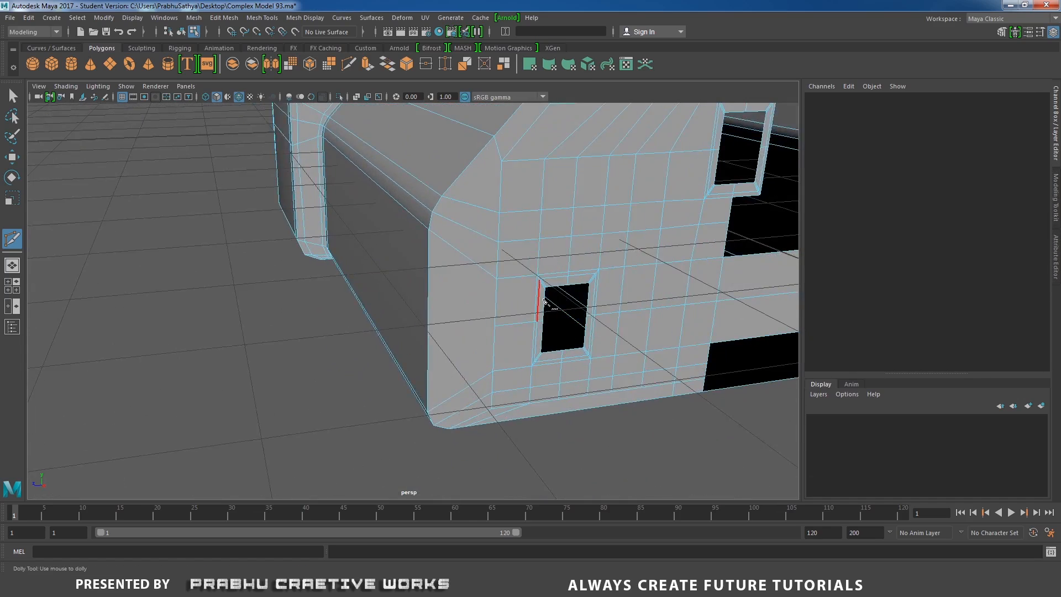
{"action": "left_click_drag", "start_coordinate": [542, 300], "coordinate": [458, 315], "text": "alt"}
{"action": "middle_click_drag", "start_coordinate": [457, 315], "coordinate": [452, 292], "text": "alt"}
{"action": "left_click", "coordinate": [414, 215]}
{"action": "right_click_drag", "start_coordinate": [383, 258], "coordinate": [436, 222]}
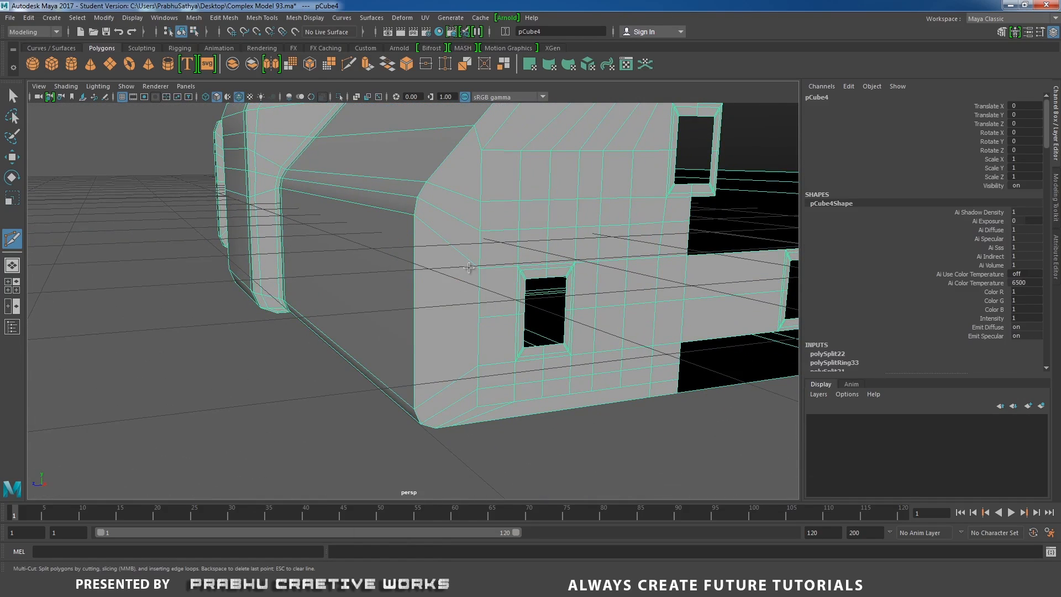
{"action": "right_click_drag", "start_coordinate": [469, 269], "coordinate": [410, 289], "text": "shift"}
{"action": "left_click_drag", "start_coordinate": [416, 303], "coordinate": [418, 317]}
{"action": "key", "text": "w"}
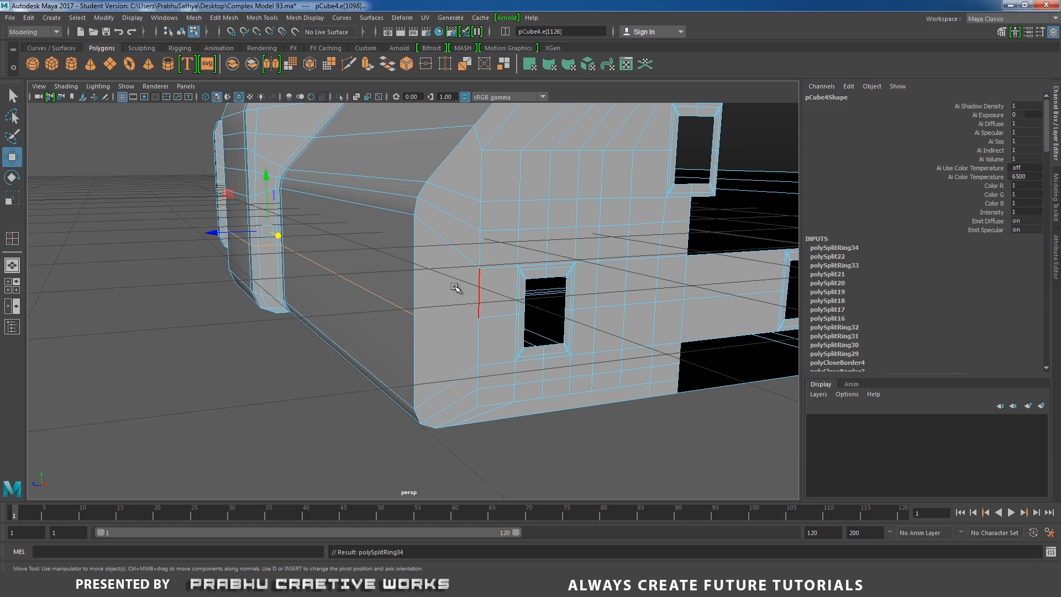
Step: Cut an edge from the new side loop's rim vertex to the panel vertex beside the lower window
{"action": "right_click_drag", "start_coordinate": [457, 287], "coordinate": [433, 284]}
{"action": "left_click", "coordinate": [414, 315]}
{"action": "left_click", "coordinate": [478, 318]}
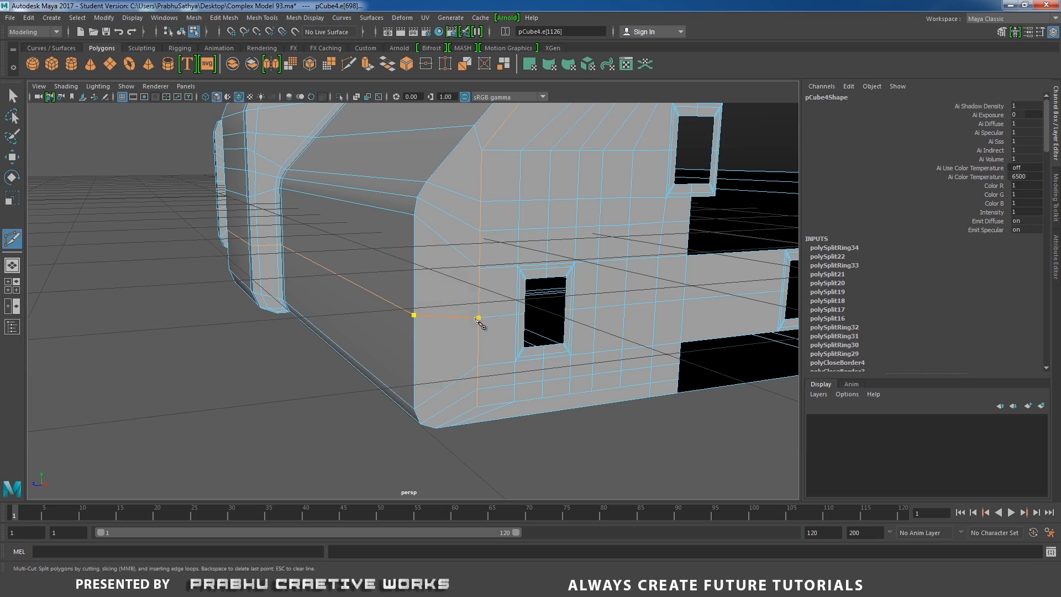
{"action": "right_click", "coordinate": [477, 318]}
Step: Insert four edge loops along the body's underside, in line with the vertical divisions of the panel's bottom border
{"action": "right_click_drag", "start_coordinate": [620, 260], "coordinate": [317, 246], "text": "alt"}
{"action": "left_click_drag", "start_coordinate": [444, 289], "coordinate": [420, 258], "text": "alt"}
{"action": "right_click_drag", "start_coordinate": [419, 258], "coordinate": [604, 336], "text": "alt"}
{"action": "middle_click_drag", "start_coordinate": [604, 336], "coordinate": [508, 217], "text": "alt"}
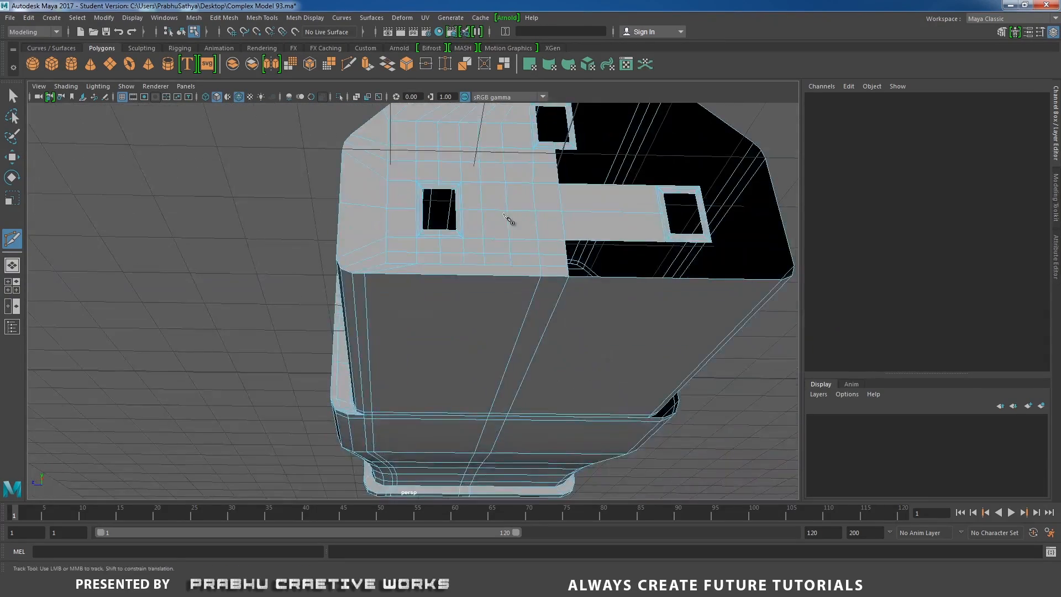
{"action": "right_click_drag", "start_coordinate": [508, 217], "coordinate": [624, 243], "text": "alt"}
{"action": "left_click", "coordinate": [647, 255]}
{"action": "key", "text": "w"}
{"action": "right_click_drag", "start_coordinate": [471, 239], "coordinate": [446, 253]}
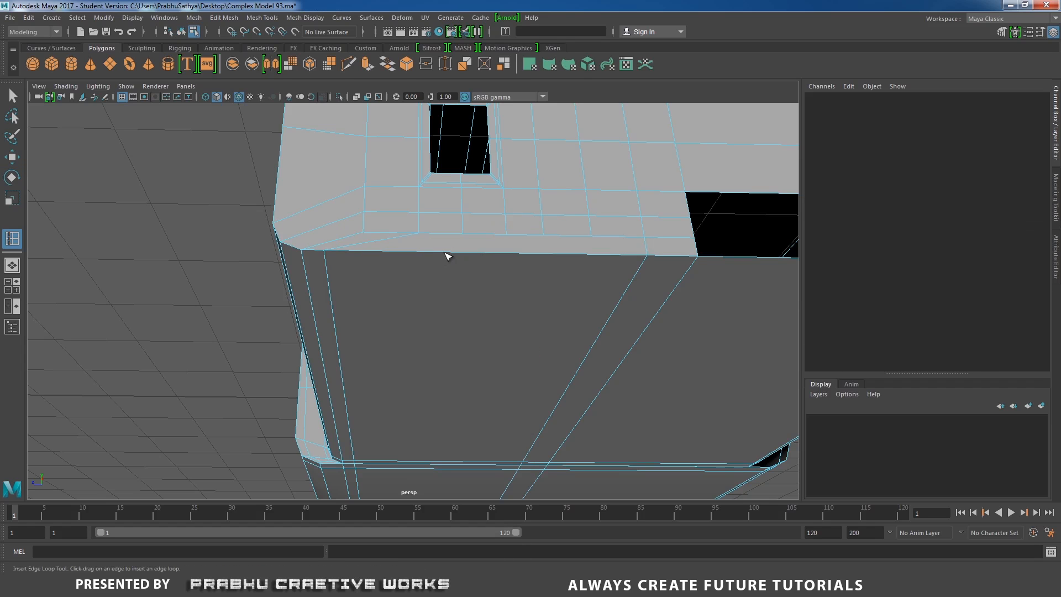
{"action": "left_click", "coordinate": [453, 255]}
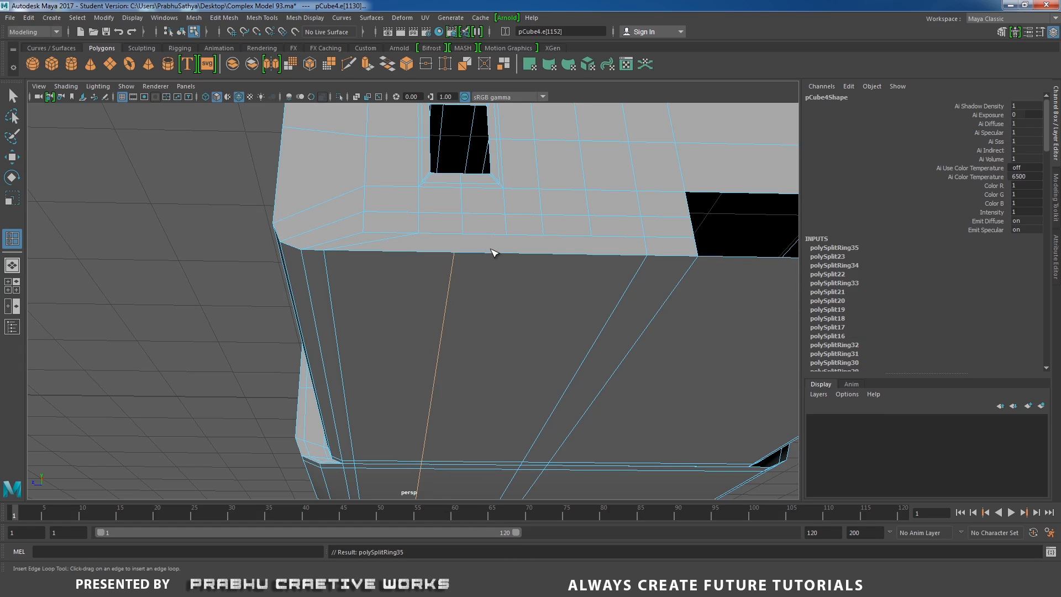
{"action": "left_click", "coordinate": [505, 255]}
{"action": "left_click", "coordinate": [549, 255]}
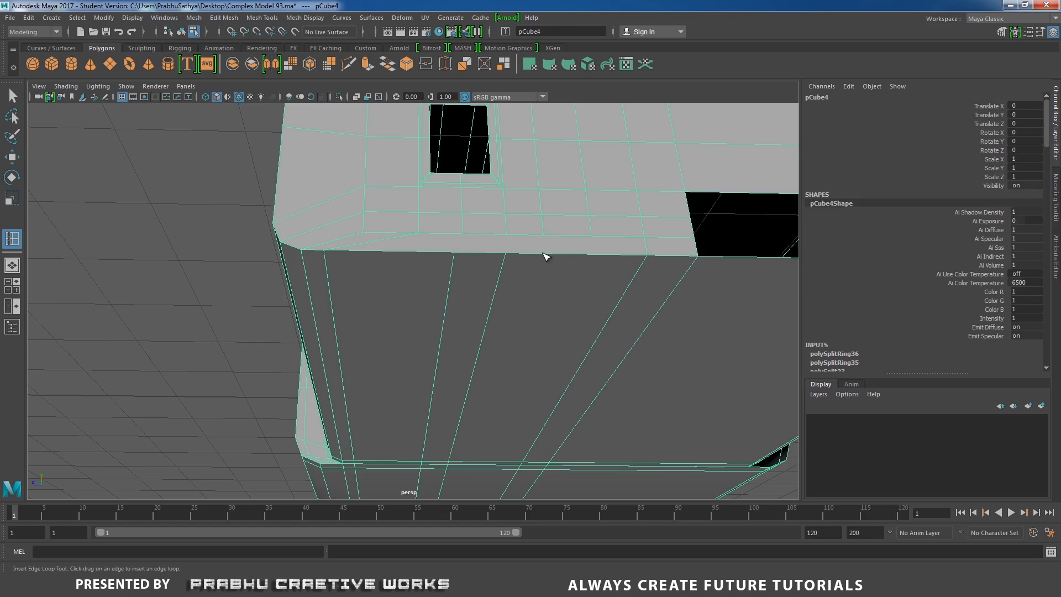
{"action": "left_click", "coordinate": [592, 256]}
{"action": "key", "text": "w"}
Step: Cut edges across the bottom strip, connecting each new underside loop to the matching vertex on the panel's bottom border
{"action": "right_click_drag", "start_coordinate": [569, 224], "coordinate": [442, 225]}
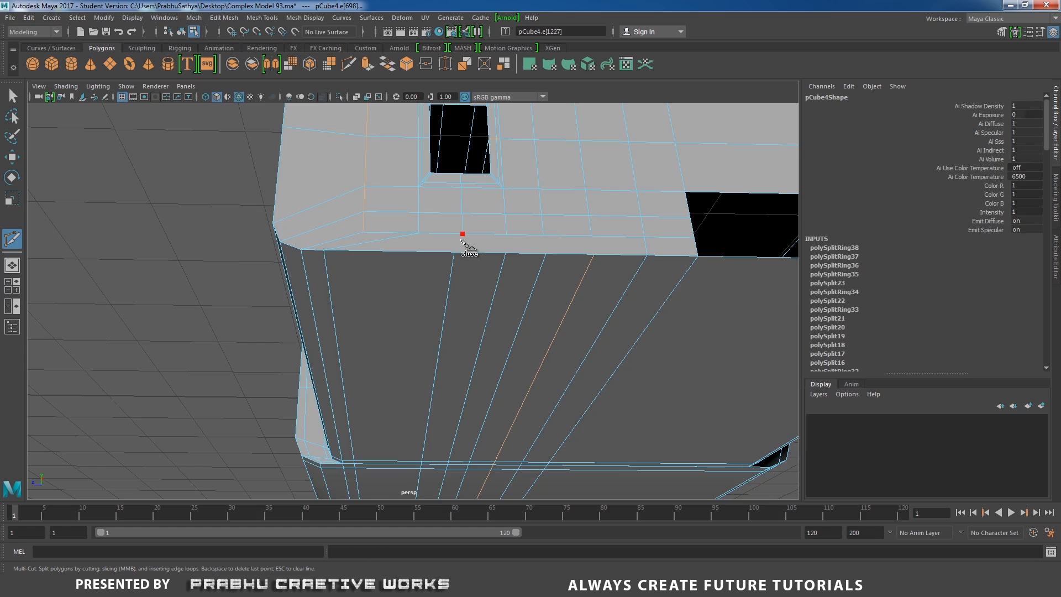
{"action": "left_click", "coordinate": [454, 253]}
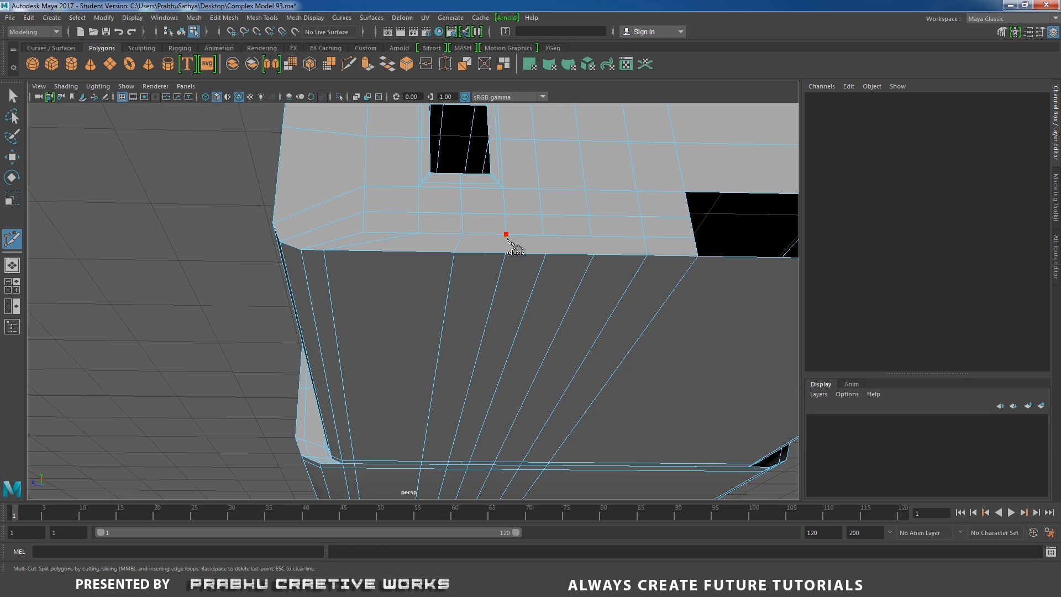
{"action": "right_click", "coordinate": [524, 248]}
Step: Shift the two underside edge loops nearest the finished side outward along the bottom rim, toward the body's side corner
{"action": "right_click_drag", "start_coordinate": [670, 249], "coordinate": [517, 217], "text": "alt"}
{"action": "left_click_drag", "start_coordinate": [516, 218], "coordinate": [497, 241], "text": "alt"}
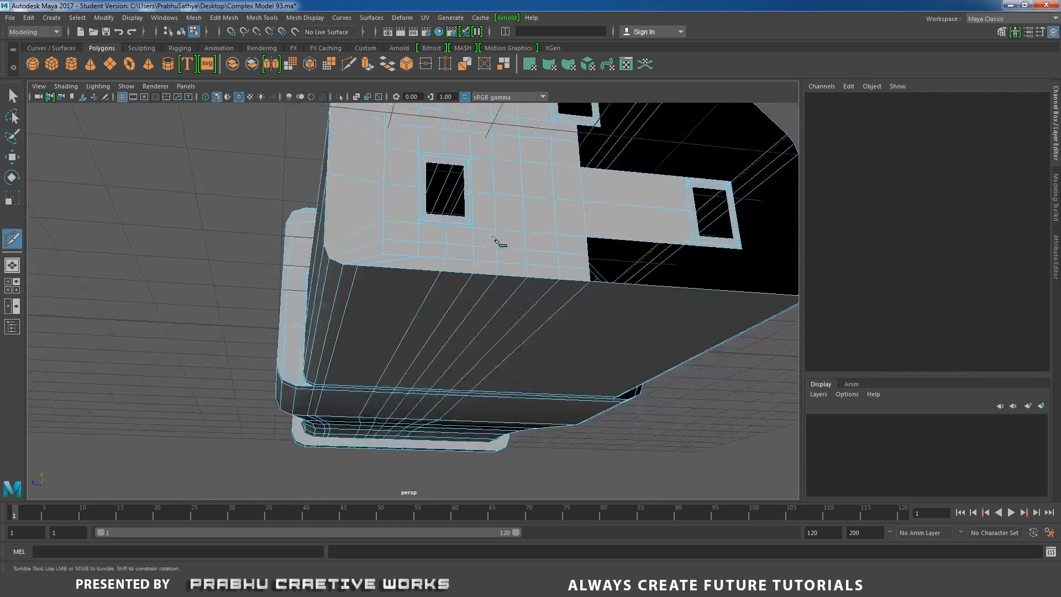
{"action": "right_click_drag", "start_coordinate": [498, 242], "coordinate": [574, 292], "text": "alt"}
{"action": "key", "text": "w"}
{"action": "left_click_drag", "start_coordinate": [531, 287], "coordinate": [464, 184], "text": "alt"}
{"action": "left_click", "coordinate": [460, 284]}
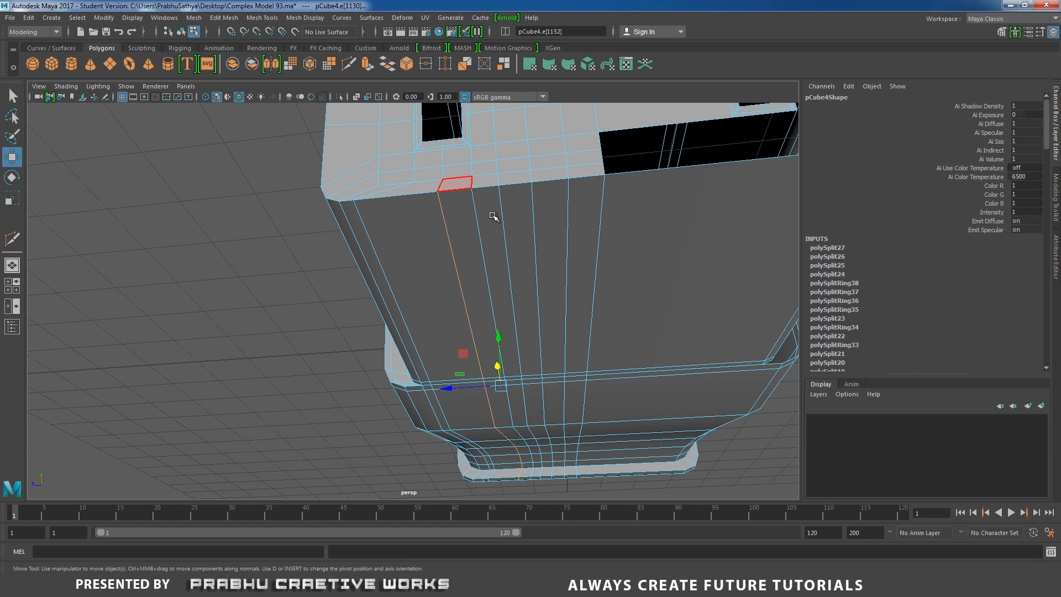
{"action": "left_click_drag", "start_coordinate": [452, 385], "coordinate": [428, 390]}
{"action": "double_click", "coordinate": [477, 218]}
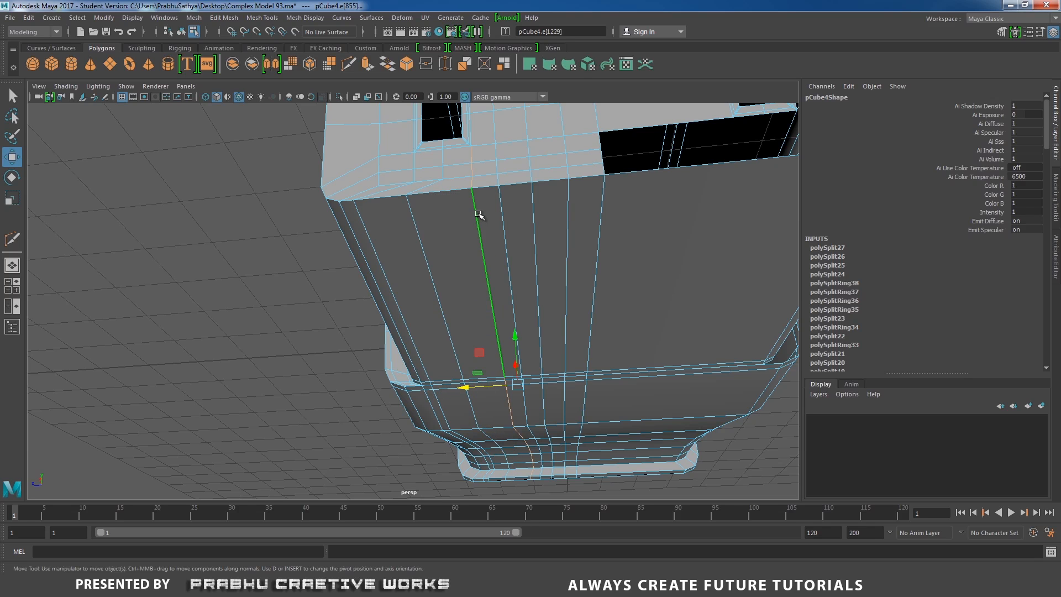
{"action": "left_click_drag", "start_coordinate": [457, 138], "coordinate": [497, 178], "text": "ctrl"}
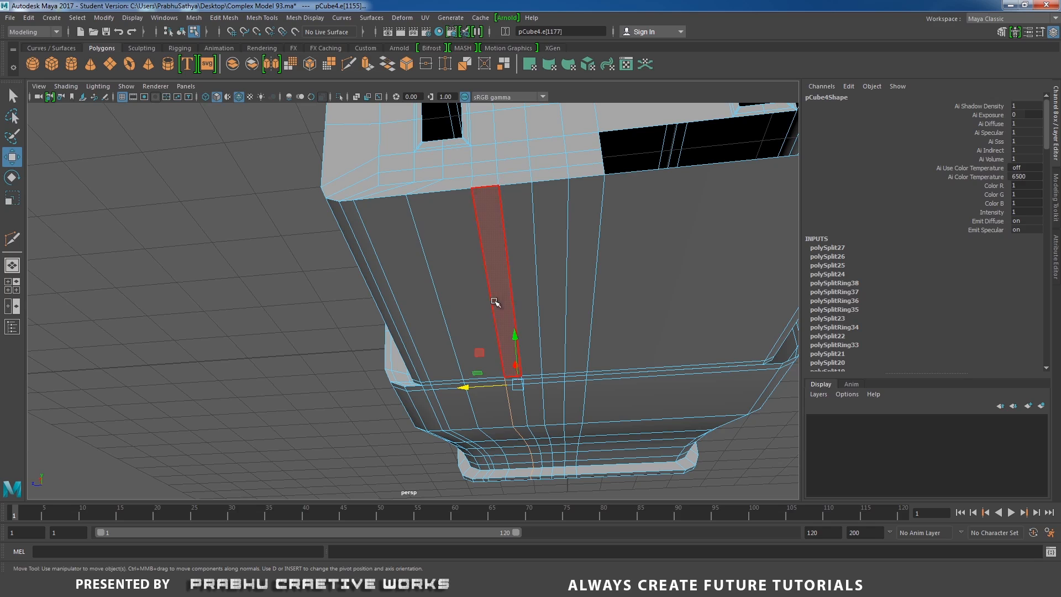
{"action": "left_click_drag", "start_coordinate": [465, 389], "coordinate": [453, 389]}
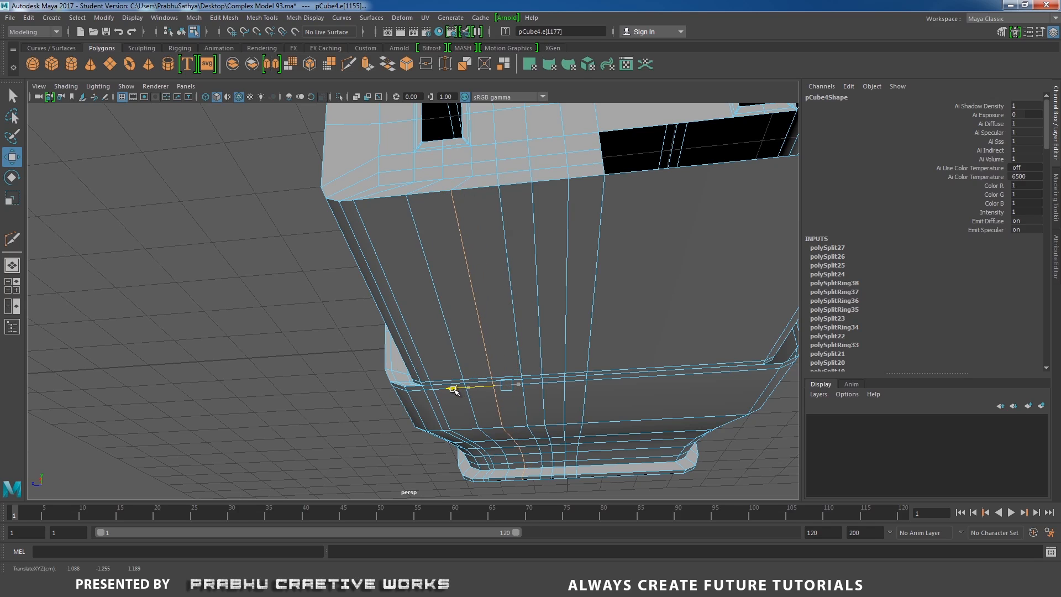
Step: Move the short vertical panel edge beside the lower window outward, toward the body's side
{"action": "left_click_drag", "start_coordinate": [600, 283], "coordinate": [409, 287], "text": "alt"}
{"action": "right_click_drag", "start_coordinate": [410, 286], "coordinate": [446, 306], "text": "alt"}
{"action": "middle_click_drag", "start_coordinate": [447, 305], "coordinate": [493, 287], "text": "alt"}
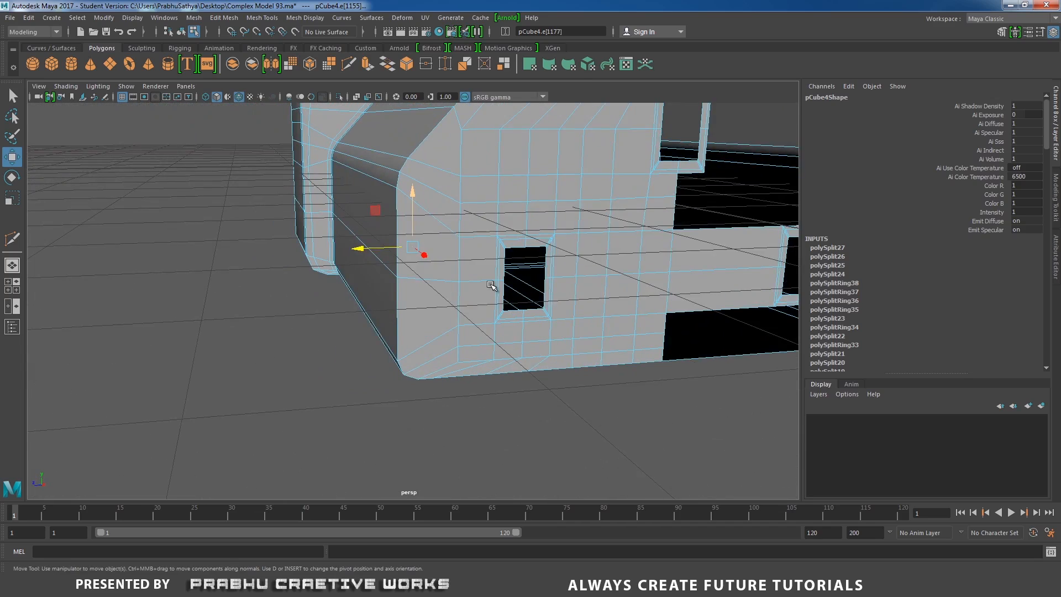
{"action": "left_click_drag", "start_coordinate": [493, 286], "coordinate": [467, 293], "text": "alt"}
{"action": "right_click_drag", "start_coordinate": [467, 292], "coordinate": [484, 321], "text": "alt"}
{"action": "left_click", "coordinate": [443, 303]}
{"action": "left_click_drag", "start_coordinate": [390, 299], "coordinate": [384, 299]}
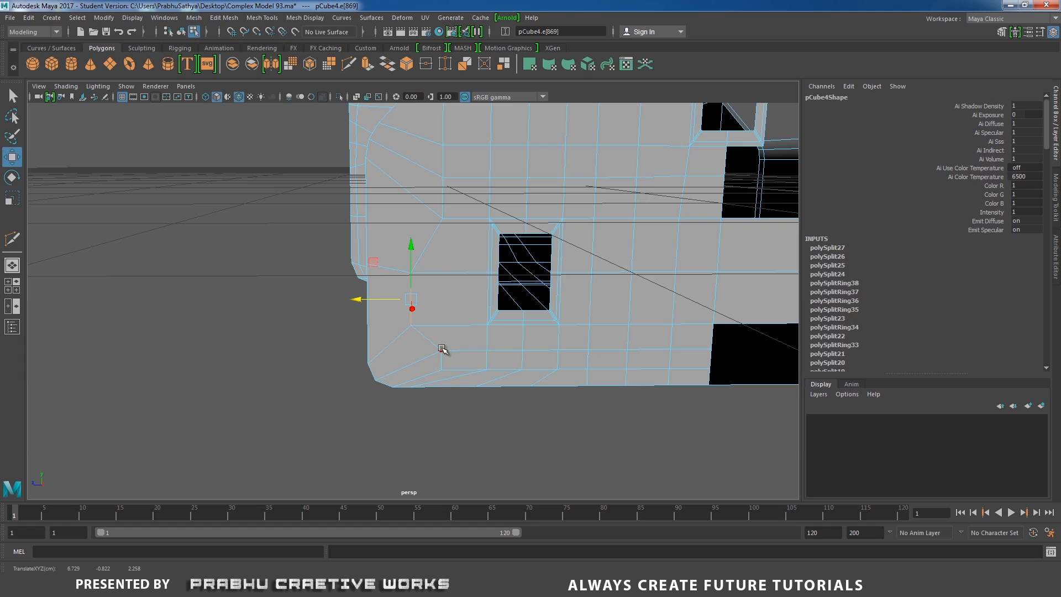
Step: Move the two panel vertices at the lower corner outward, closer to the body's rounded bottom corner
{"action": "right_click_drag", "start_coordinate": [437, 276], "coordinate": [387, 288]}
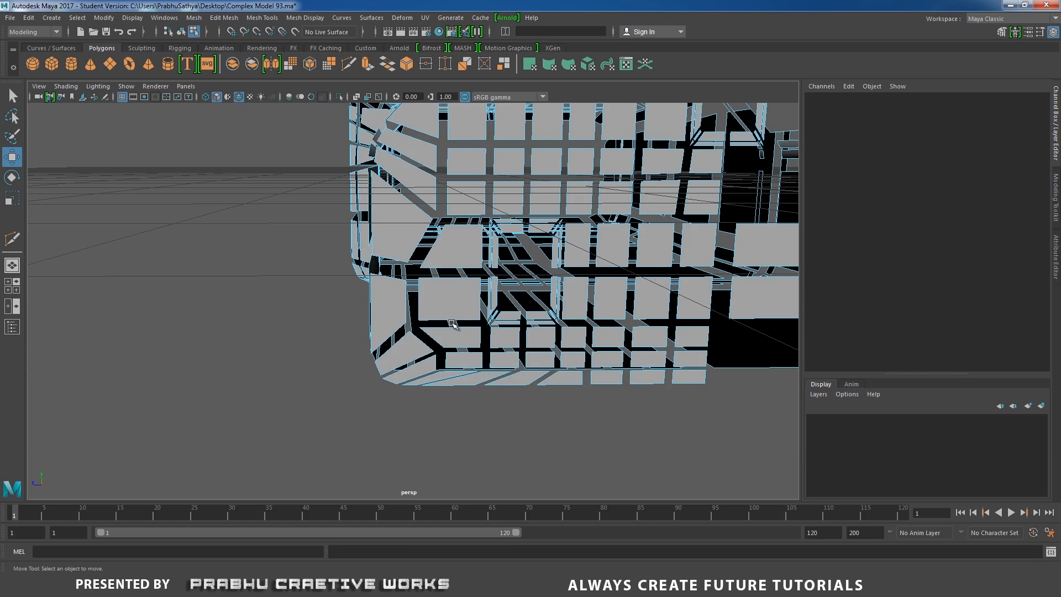
{"action": "right_click_drag", "start_coordinate": [450, 268], "coordinate": [397, 268]}
{"action": "right_click_drag", "start_coordinate": [409, 265], "coordinate": [500, 355], "text": "alt"}
{"action": "left_click_drag", "start_coordinate": [499, 355], "coordinate": [472, 333], "text": "alt"}
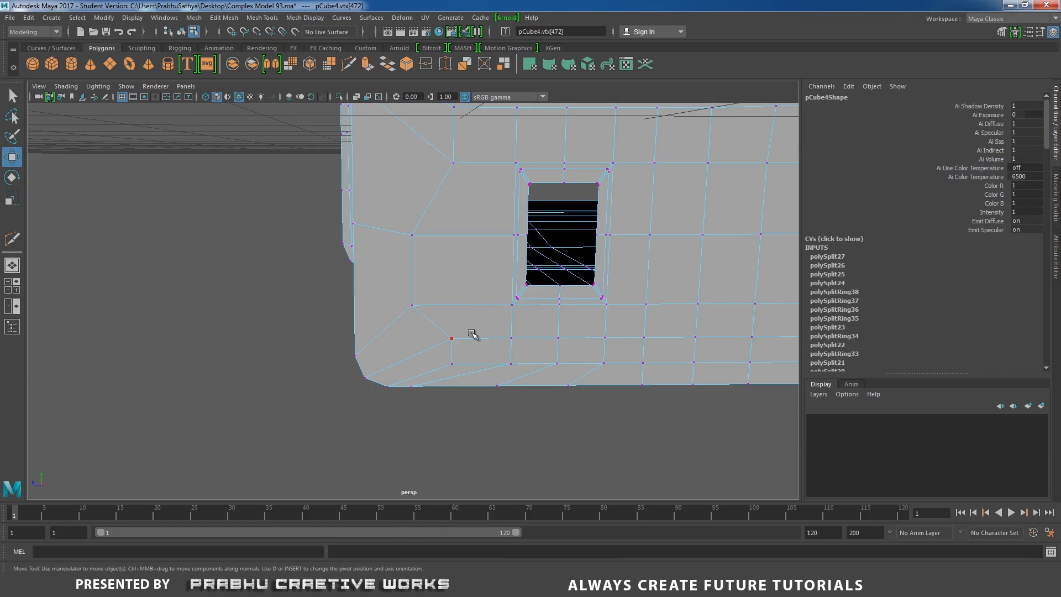
{"action": "left_click_drag", "start_coordinate": [406, 338], "coordinate": [375, 341]}
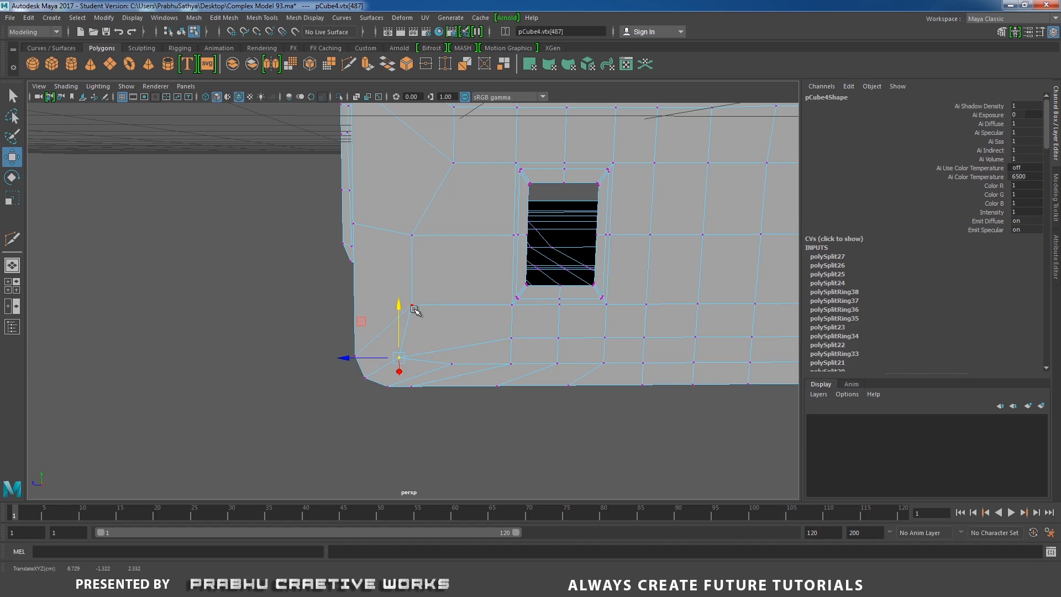
{"action": "left_click_drag", "start_coordinate": [414, 309], "coordinate": [354, 307]}
Step: Slide the vertices between the side rim and the lower window horizontally to align them into an even vertical flow
{"action": "middle_click_drag", "start_coordinate": [475, 247], "coordinate": [486, 332], "text": "alt"}
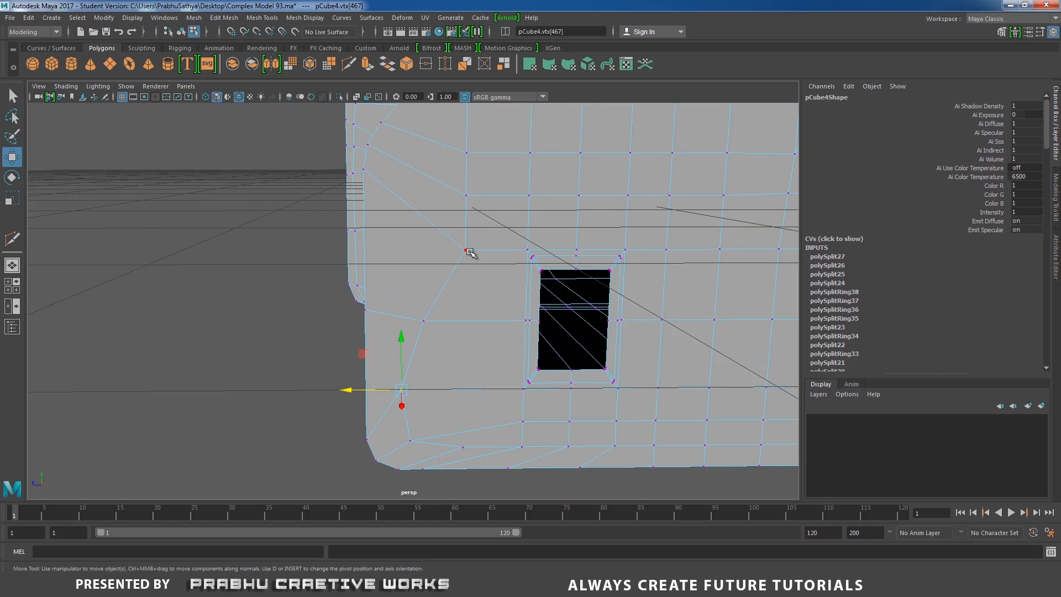
{"action": "left_click", "coordinate": [467, 251]}
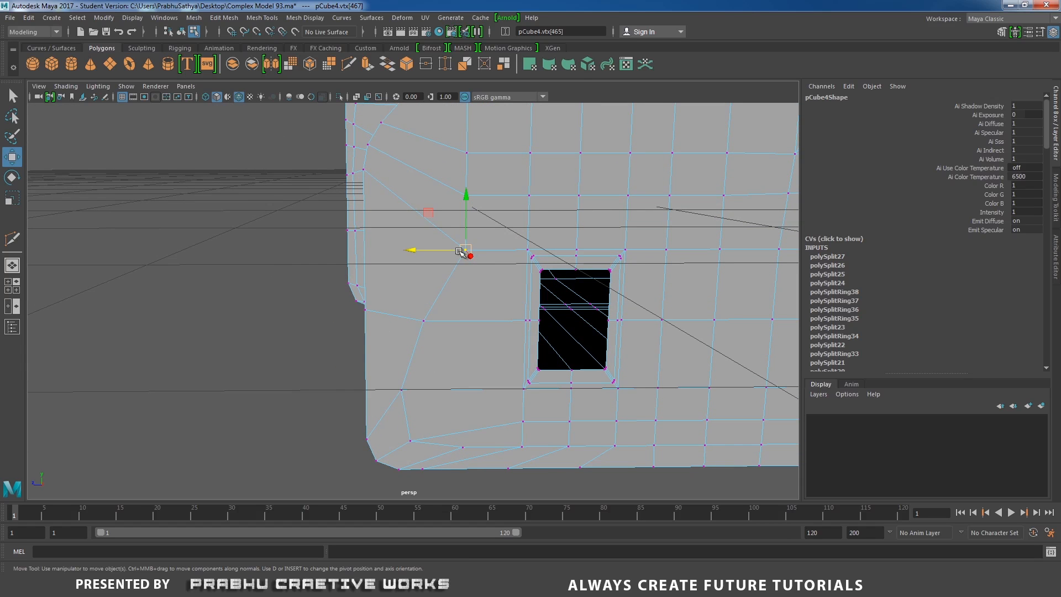
{"action": "left_click", "coordinate": [425, 320]}
{"action": "left_click_drag", "start_coordinate": [369, 323], "coordinate": [396, 325]}
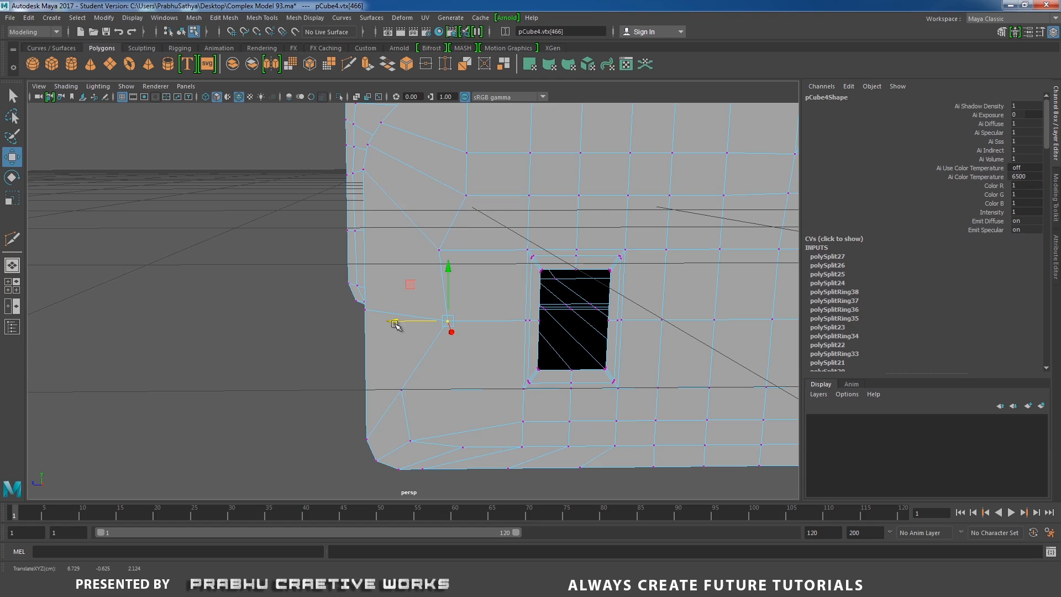
{"action": "left_click", "coordinate": [399, 390]}
{"action": "left_click_drag", "start_coordinate": [366, 391], "coordinate": [381, 393]}
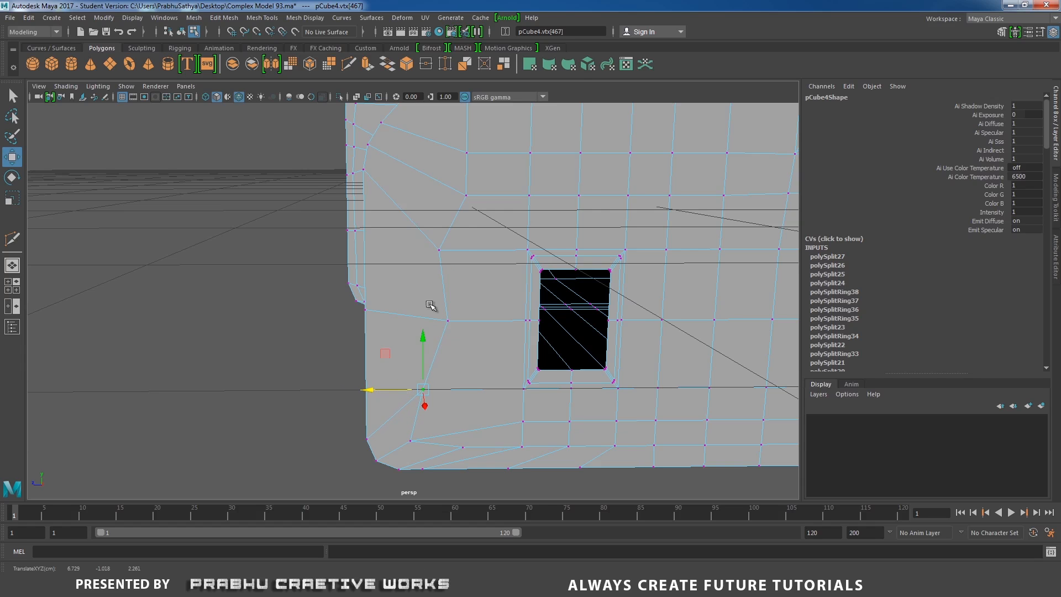
{"action": "left_click_drag", "start_coordinate": [485, 244], "coordinate": [445, 324], "text": "alt"}
{"action": "left_click", "coordinate": [457, 396]}
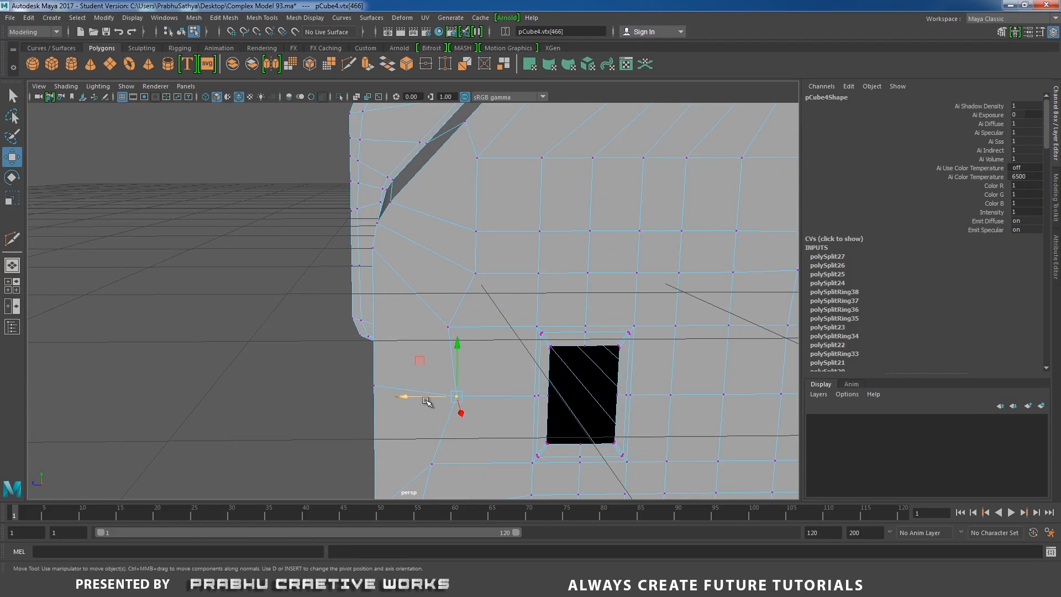
{"action": "left_click_drag", "start_coordinate": [410, 396], "coordinate": [407, 396]}
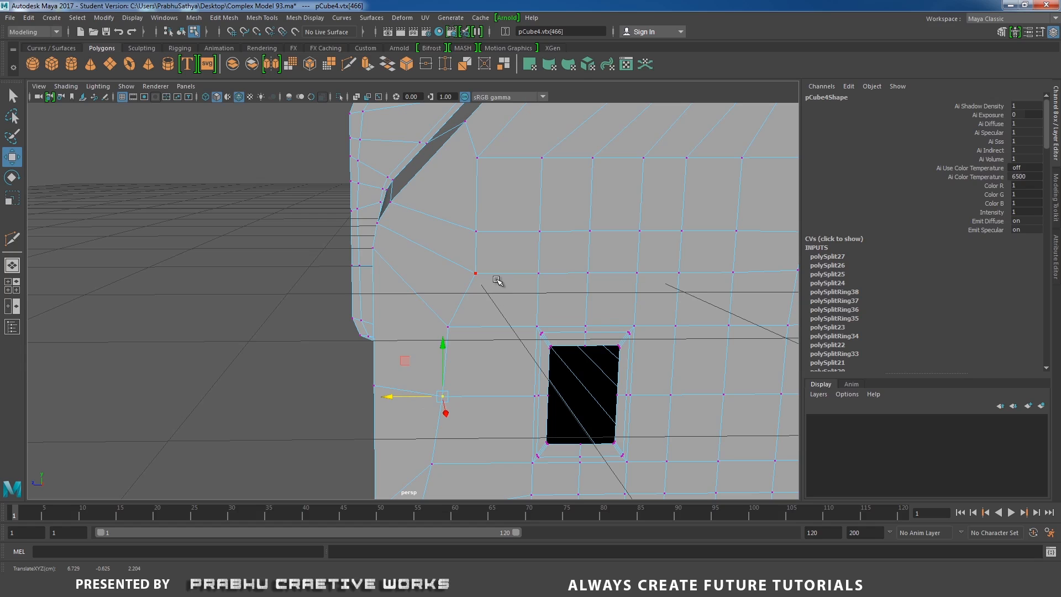
Step: Slide the two vertices above the lower window toward the side rim, continuing the smooth edge flow up the panel
{"action": "left_click", "coordinate": [479, 275]}
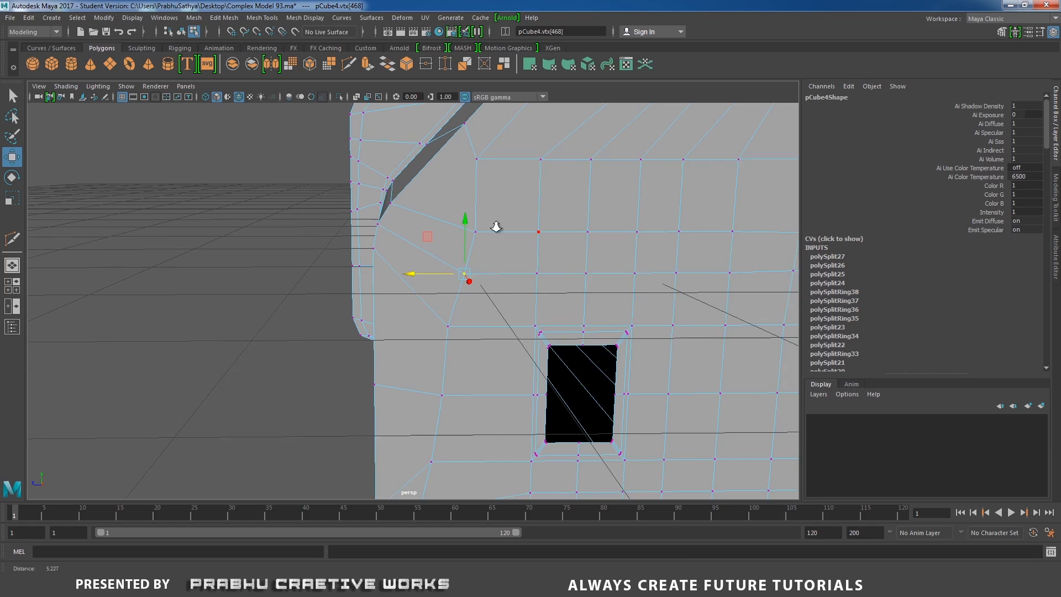
{"action": "left_click_drag", "start_coordinate": [497, 225], "coordinate": [504, 207], "text": "alt"}
{"action": "left_click", "coordinate": [454, 247]}
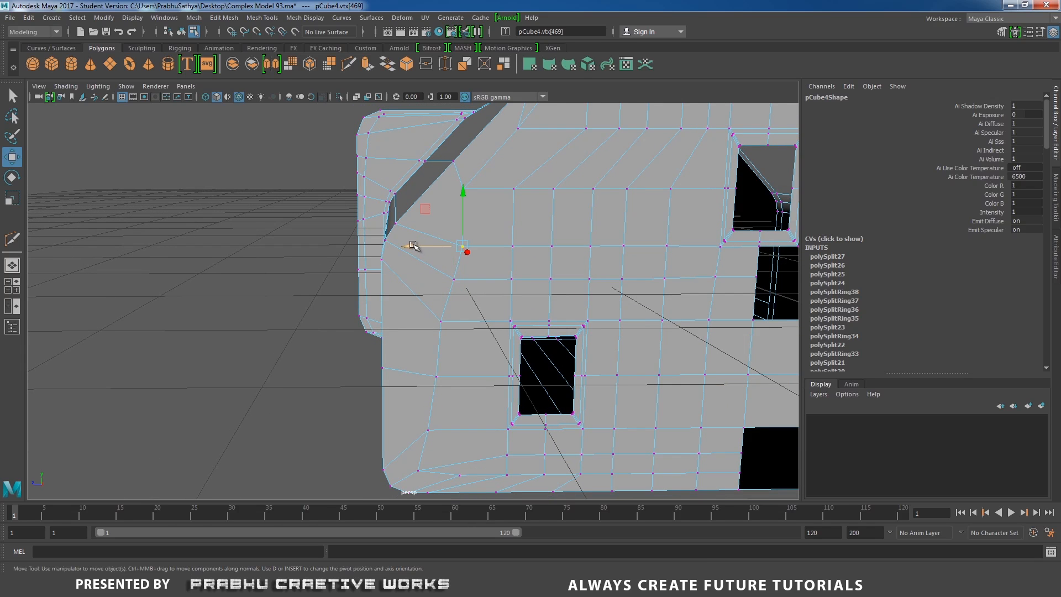
{"action": "left_click_drag", "start_coordinate": [413, 246], "coordinate": [396, 280]}
{"action": "left_click", "coordinate": [453, 280]}
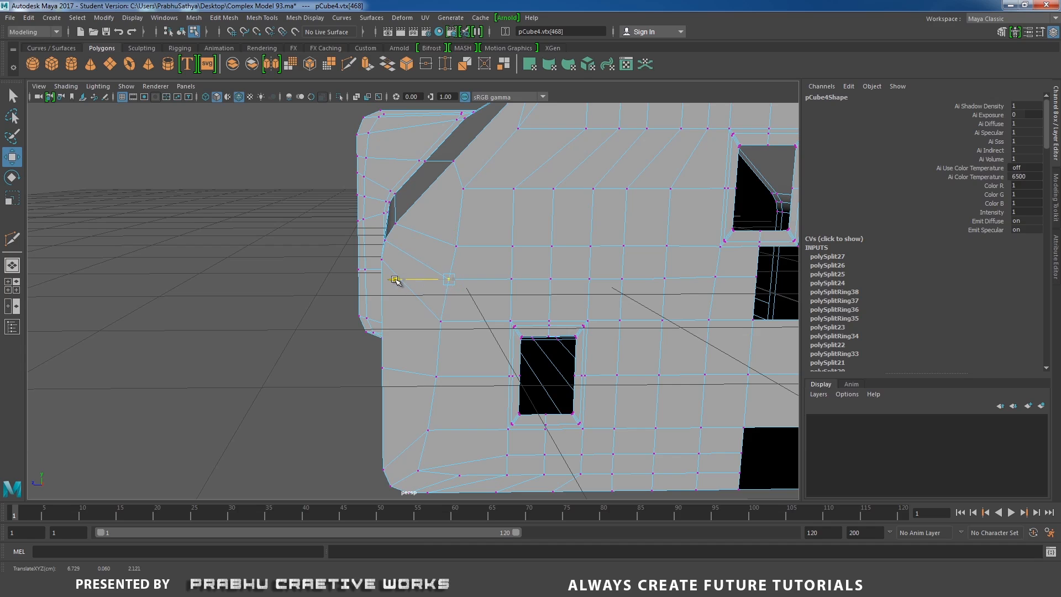
{"action": "middle_click_drag", "start_coordinate": [494, 185], "coordinate": [447, 324], "text": "alt"}
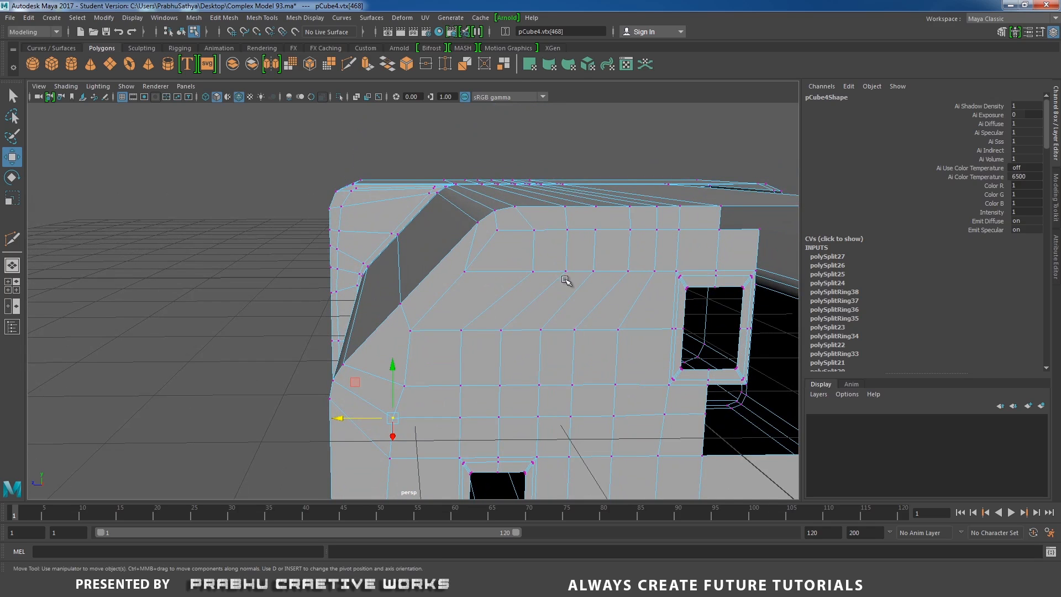
{"action": "right_click_drag", "start_coordinate": [567, 278], "coordinate": [526, 260], "text": "alt"}
{"action": "left_click_drag", "start_coordinate": [528, 260], "coordinate": [536, 222], "text": "alt"}
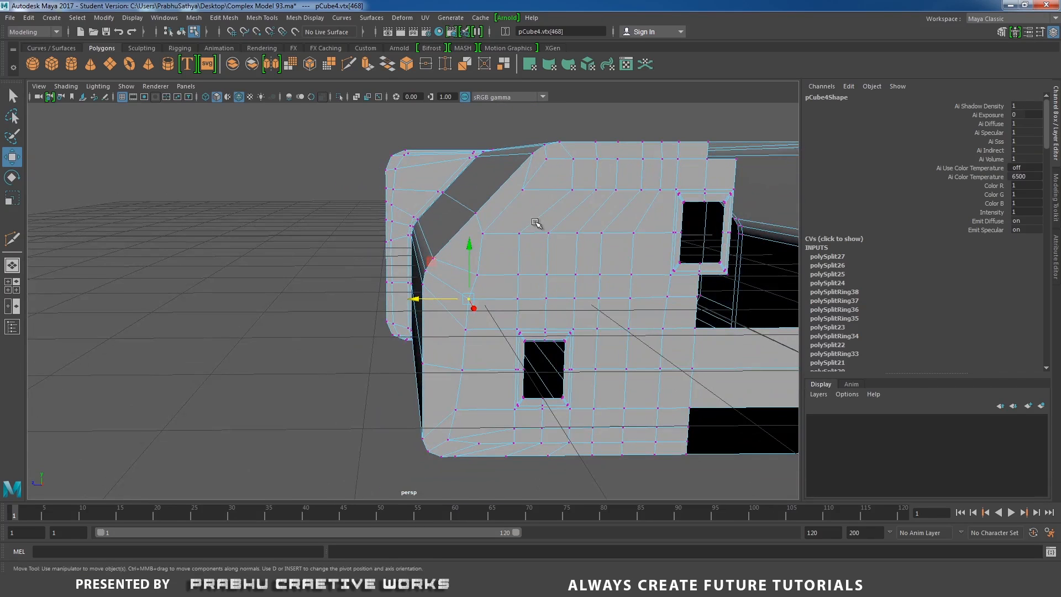
{"action": "left_click", "coordinate": [478, 272]}
{"action": "left_click_drag", "start_coordinate": [427, 274], "coordinate": [423, 274]}
Step: Insert a supporting edge loop around the body right beside the rim of its open end
{"action": "right_click_drag", "start_coordinate": [569, 267], "coordinate": [426, 246], "text": "alt"}
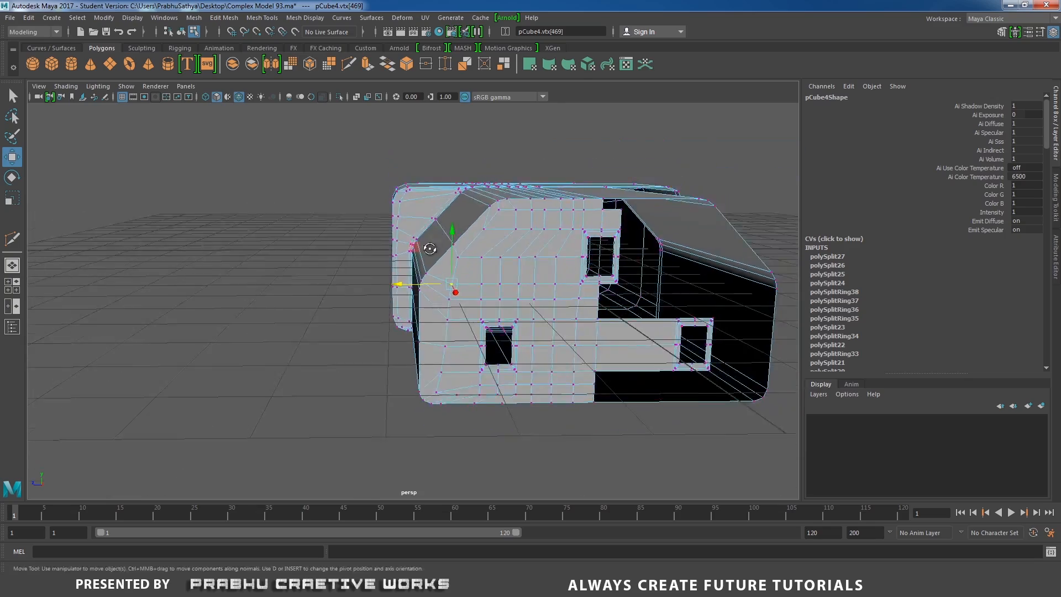
{"action": "left_click_drag", "start_coordinate": [426, 246], "coordinate": [431, 273], "text": "alt"}
{"action": "right_click_drag", "start_coordinate": [498, 232], "coordinate": [469, 178], "text": "alt"}
{"action": "left_click_drag", "start_coordinate": [469, 178], "coordinate": [505, 229], "text": "alt"}
{"action": "right_click_drag", "start_coordinate": [505, 227], "coordinate": [559, 209]}
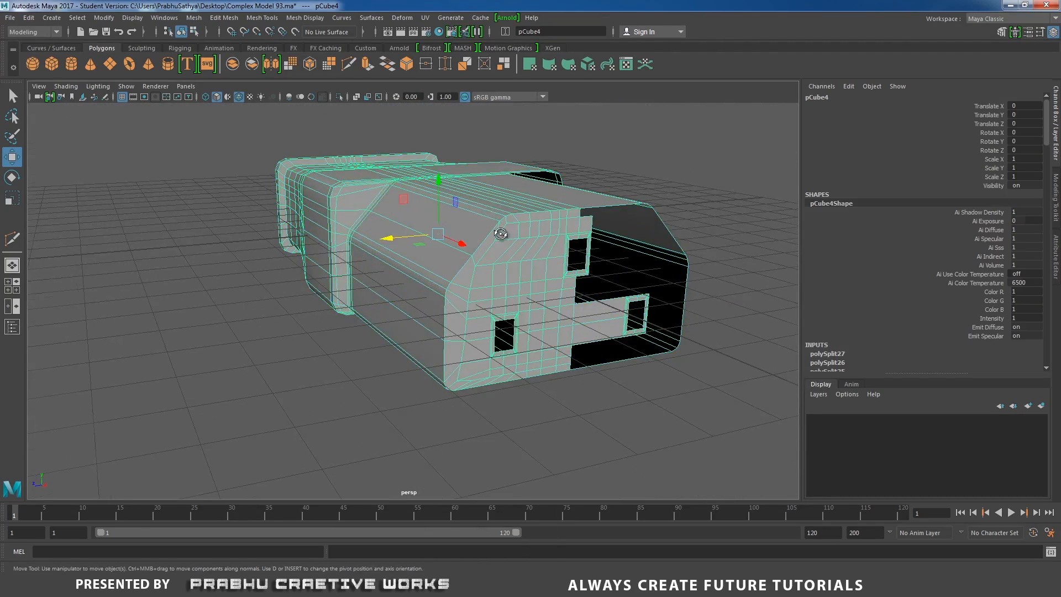
{"action": "left_click_drag", "start_coordinate": [502, 234], "coordinate": [515, 260], "text": "alt"}
{"action": "right_click_drag", "start_coordinate": [473, 252], "coordinate": [453, 283], "text": "shift"}
{"action": "left_click", "coordinate": [463, 301]}
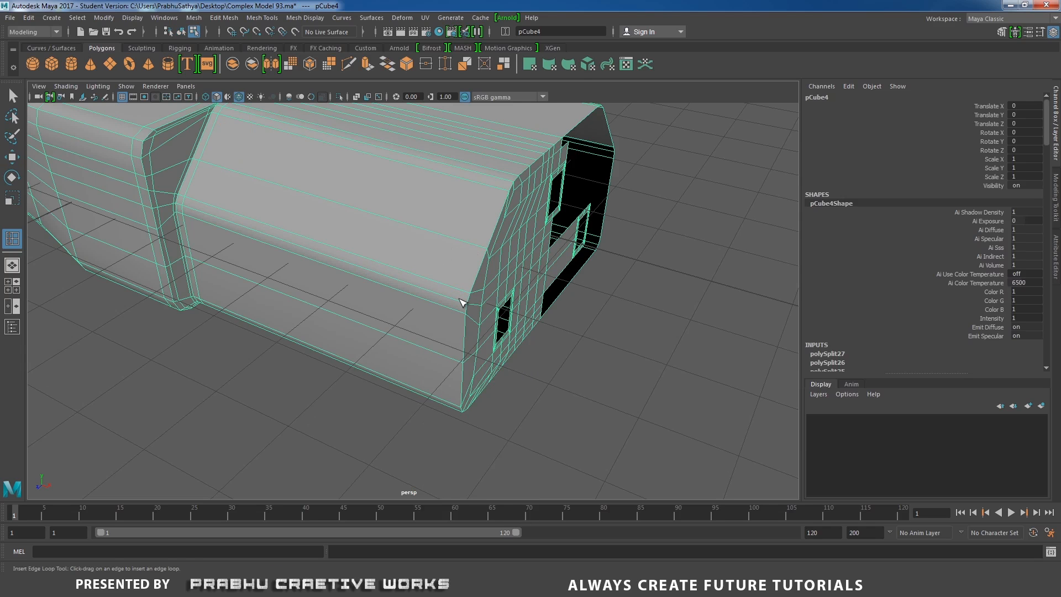
{"action": "left_click_drag", "start_coordinate": [463, 306], "coordinate": [490, 294], "text": "alt"}
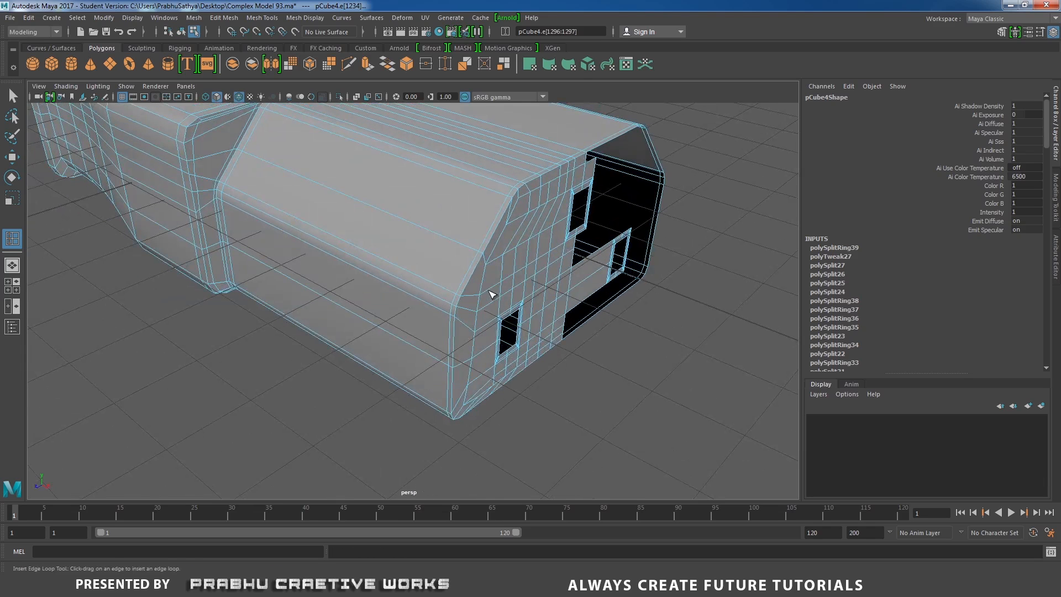
Step: Preview the model smoothed, examine the panel's rounded rim and windows, and return to the unsmoothed display
{"action": "key", "text": "w"}
{"action": "right_click_drag", "start_coordinate": [452, 225], "coordinate": [553, 209]}
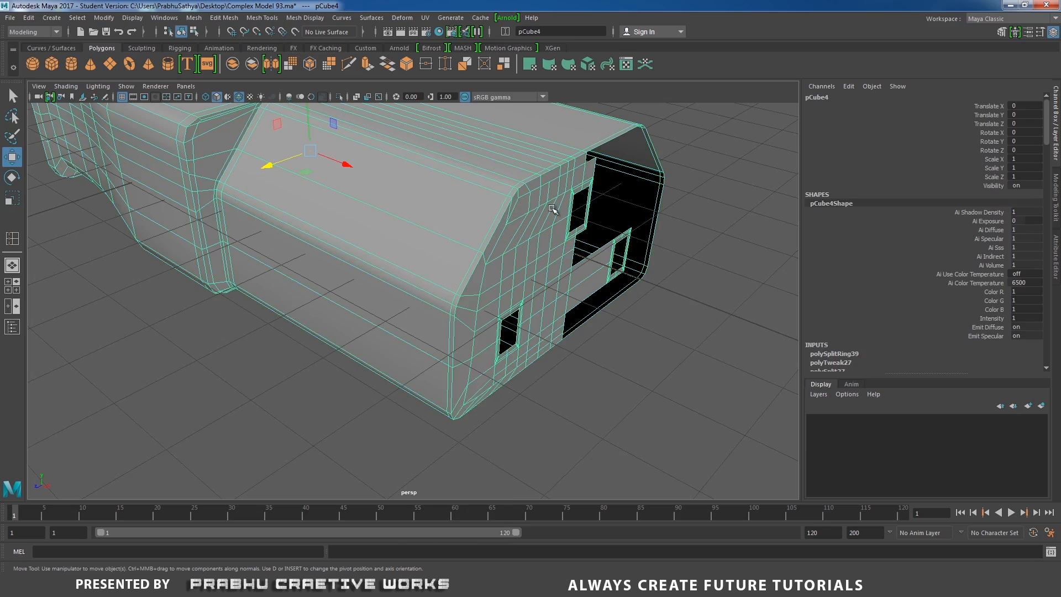
{"action": "left_click", "coordinate": [635, 347]}
{"action": "left_click_drag", "start_coordinate": [637, 321], "coordinate": [376, 288], "text": "alt"}
{"action": "right_click_drag", "start_coordinate": [376, 289], "coordinate": [584, 343], "text": "alt"}
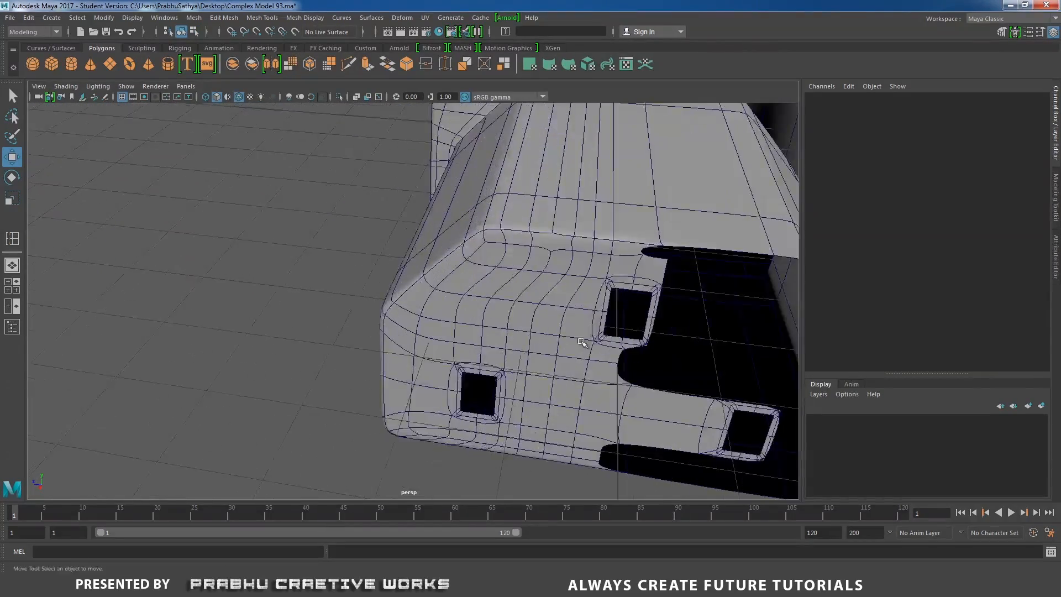
{"action": "left_click", "coordinate": [555, 260]}
{"action": "key", "text": "1"}
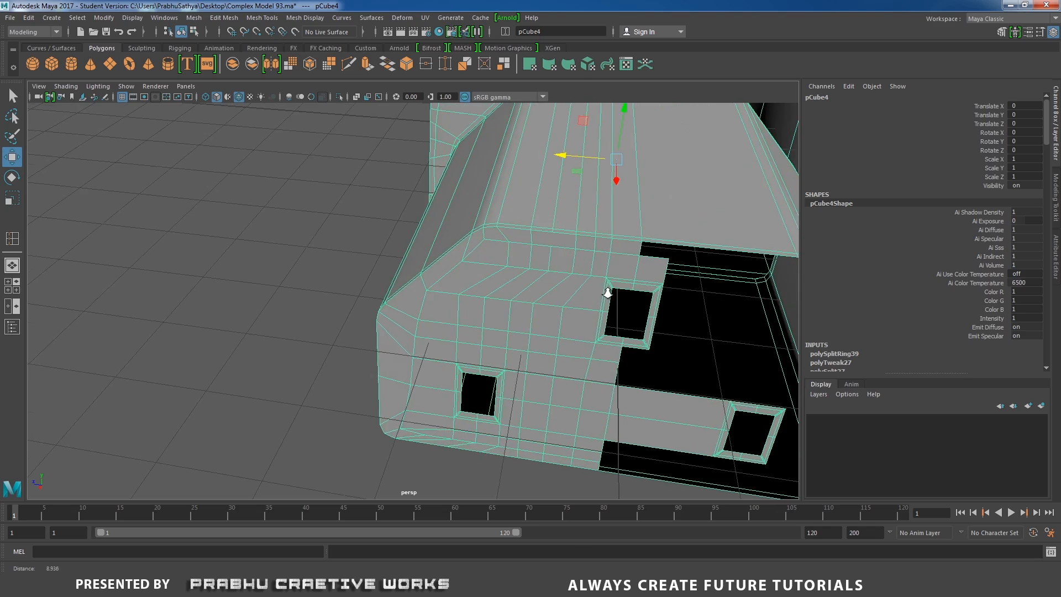
Step: Cut an edge across the panel's top strip, connecting the top rim vertex to the panel vertex directly below it
{"action": "right_click_drag", "start_coordinate": [578, 269], "coordinate": [655, 285], "text": "alt"}
{"action": "right_click_drag", "start_coordinate": [663, 201], "coordinate": [612, 200], "text": "shift"}
{"action": "left_click", "coordinate": [655, 173]}
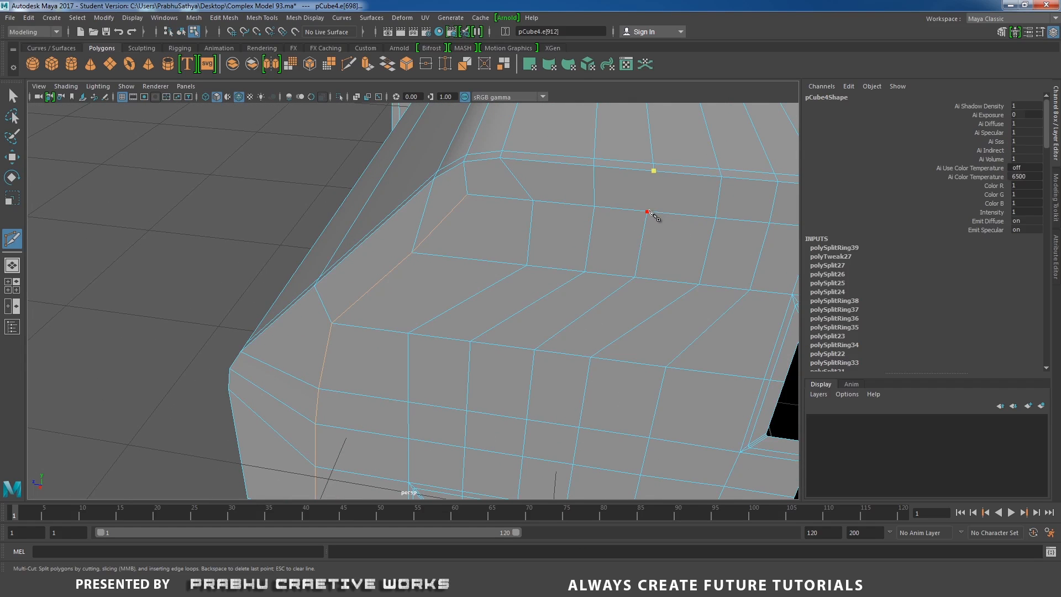
{"action": "key", "text": "Escape"}
{"action": "right_click_drag", "start_coordinate": [658, 211], "coordinate": [317, 208], "text": "alt"}
{"action": "left_click_drag", "start_coordinate": [317, 208], "coordinate": [415, 239], "text": "alt"}
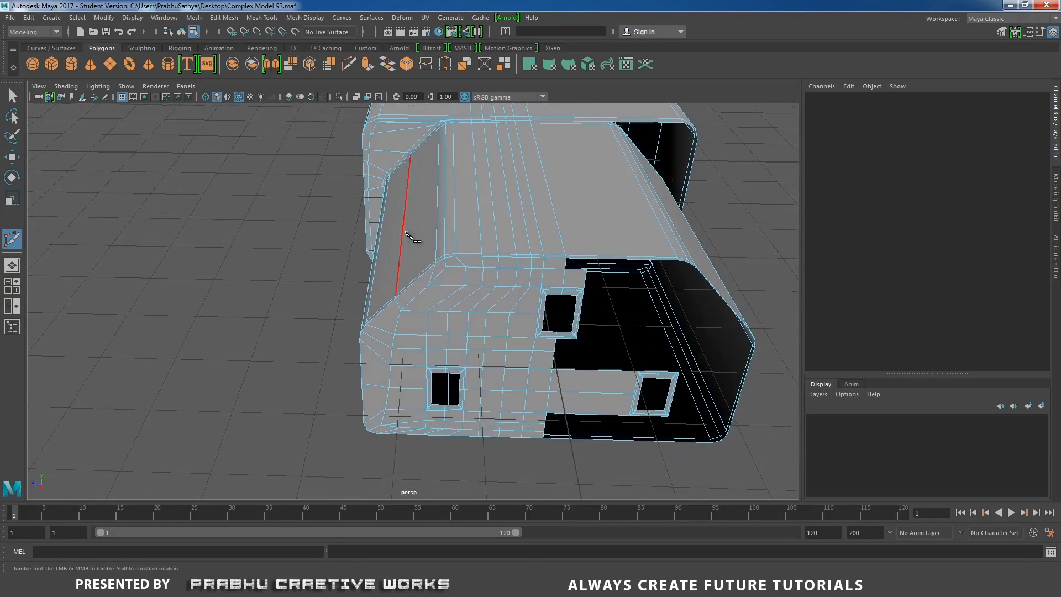
{"action": "key", "text": "w"}
{"action": "right_click_drag", "start_coordinate": [479, 252], "coordinate": [531, 232]}
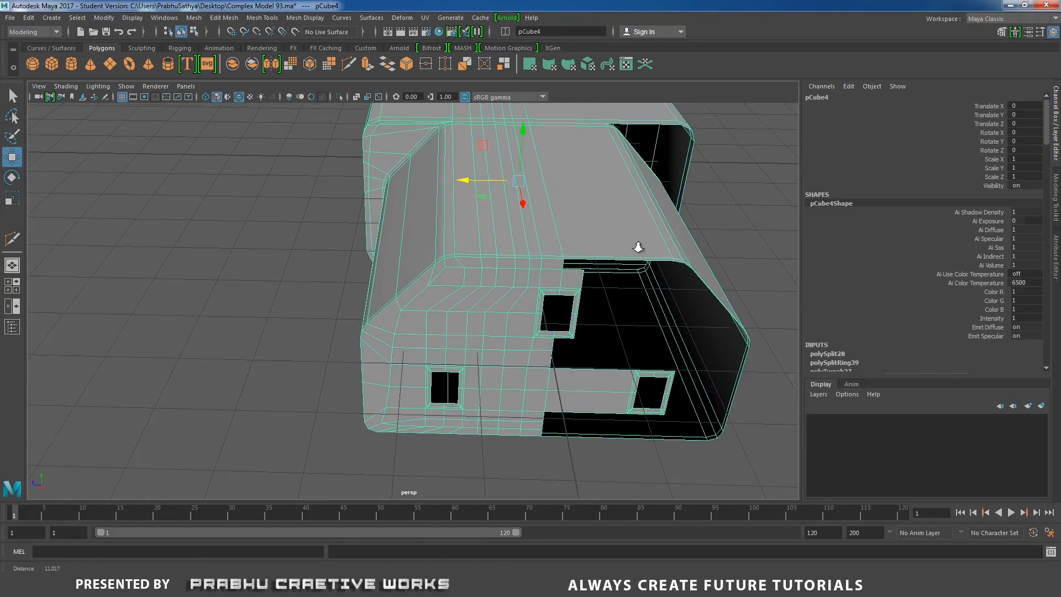
Step: Delete all faces of the body's unfinished half across the centre line, selecting them in the top view
{"action": "right_click_drag", "start_coordinate": [638, 244], "coordinate": [380, 213], "text": "alt"}
{"action": "left_click_drag", "start_coordinate": [379, 214], "coordinate": [469, 251], "text": "alt"}
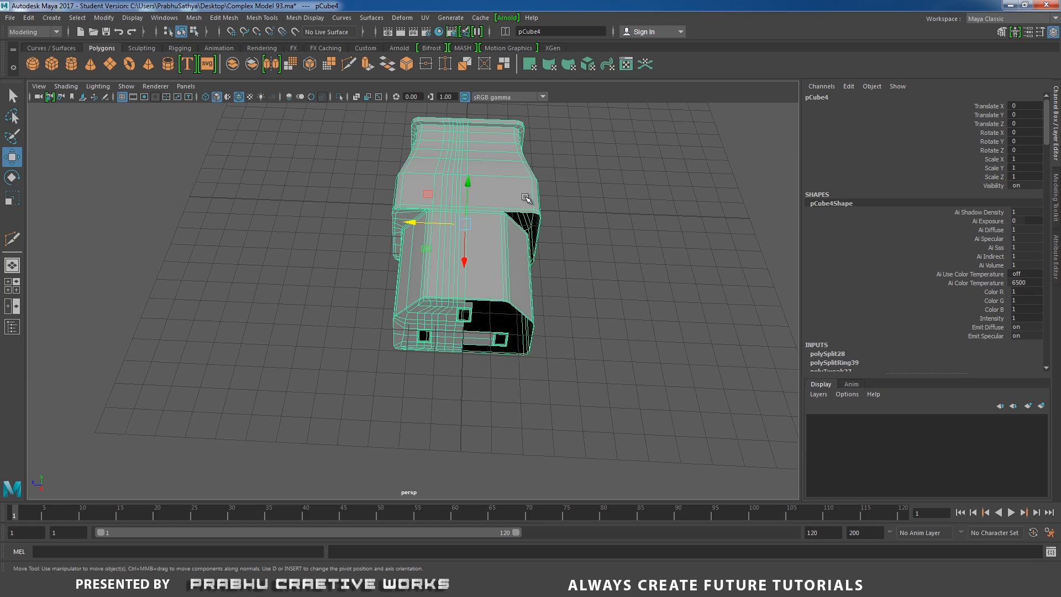
{"action": "key", "text": "space"}
{"action": "left_click_drag", "start_coordinate": [526, 198], "coordinate": [479, 199]}
{"action": "key", "text": "f"}
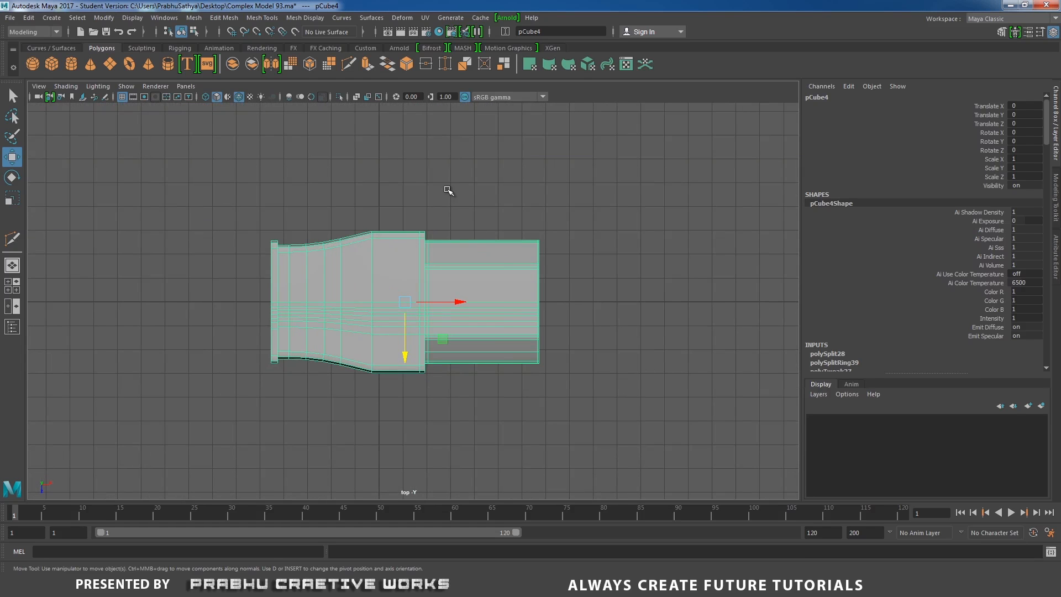
{"action": "right_click_drag", "start_coordinate": [446, 178], "coordinate": [445, 209]}
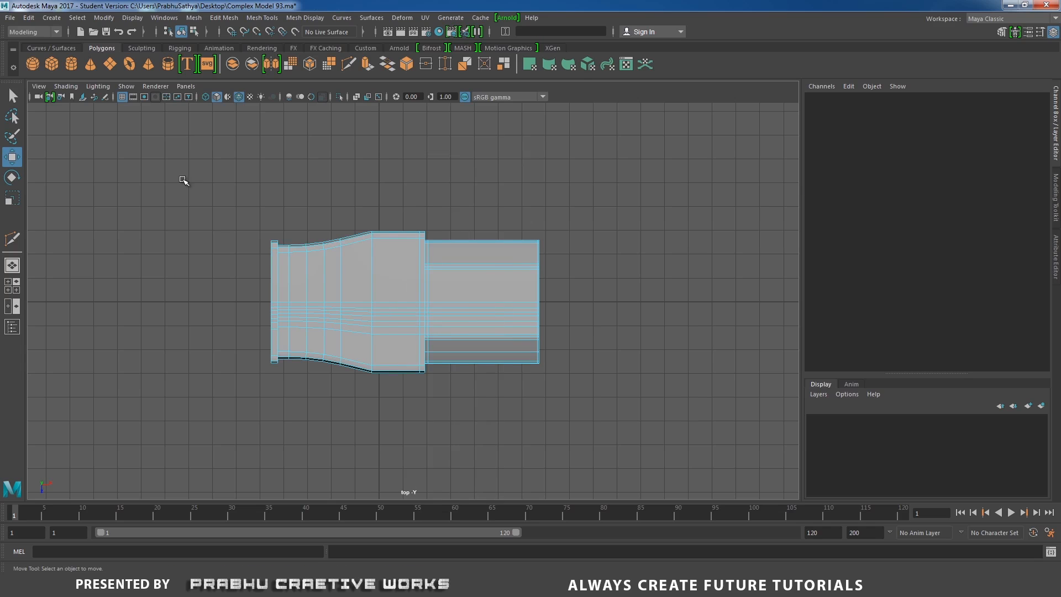
{"action": "left_click_drag", "start_coordinate": [185, 181], "coordinate": [560, 281]}
{"action": "left_click", "coordinate": [613, 299]}
{"action": "key", "text": "space"}
{"action": "left_click_drag", "start_coordinate": [498, 269], "coordinate": [498, 253], "text": "alt"}
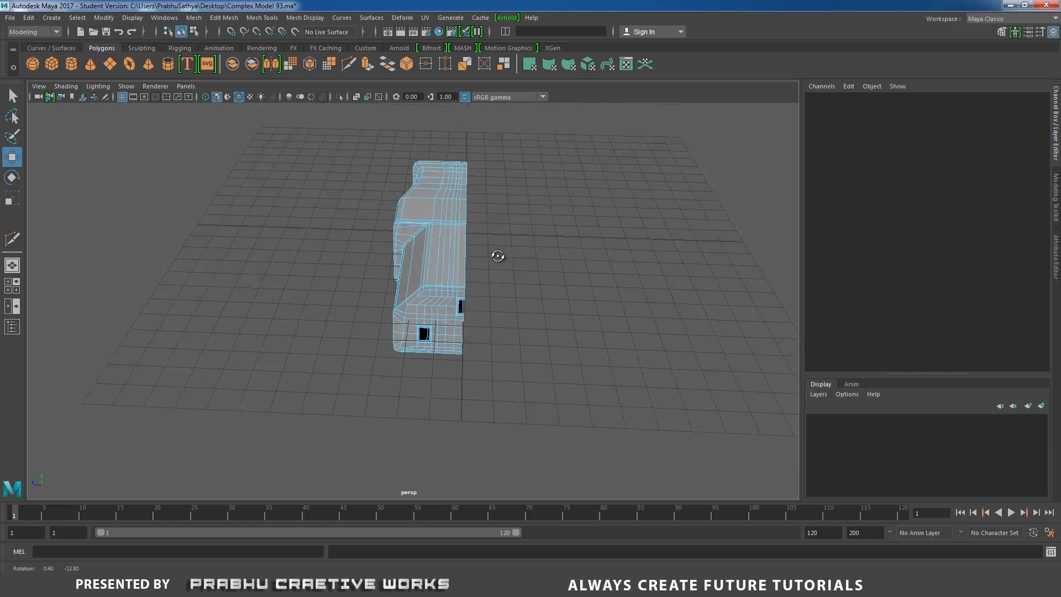
Step: Mirror the remaining body half across the world Z axis with border merging to rebuild the full model
{"action": "right_click_drag", "start_coordinate": [497, 253], "coordinate": [541, 318], "text": "alt"}
{"action": "left_click_drag", "start_coordinate": [541, 318], "coordinate": [498, 308], "text": "alt"}
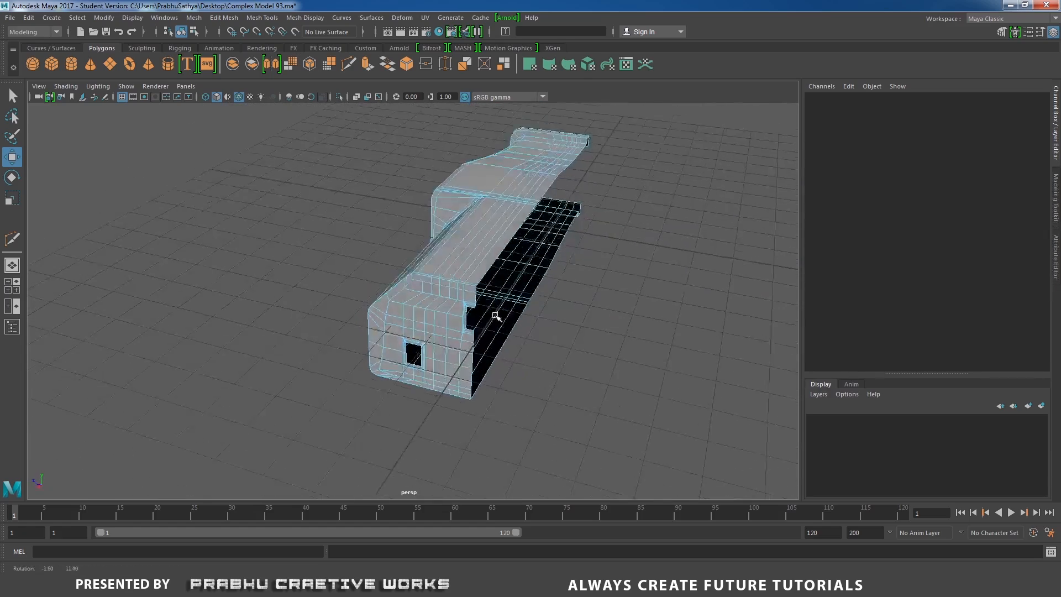
{"action": "left_click", "coordinate": [469, 260]}
{"action": "left_click_drag", "start_coordinate": [470, 258], "coordinate": [486, 215], "text": "alt"}
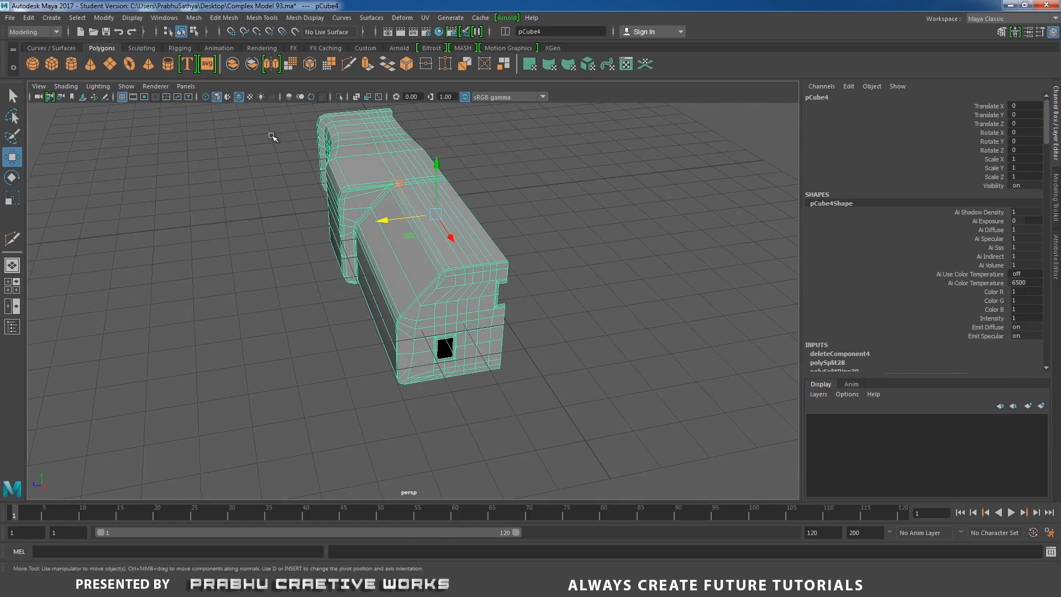
{"action": "left_click", "coordinate": [194, 18]}
{"action": "left_click", "coordinate": [221, 164]}
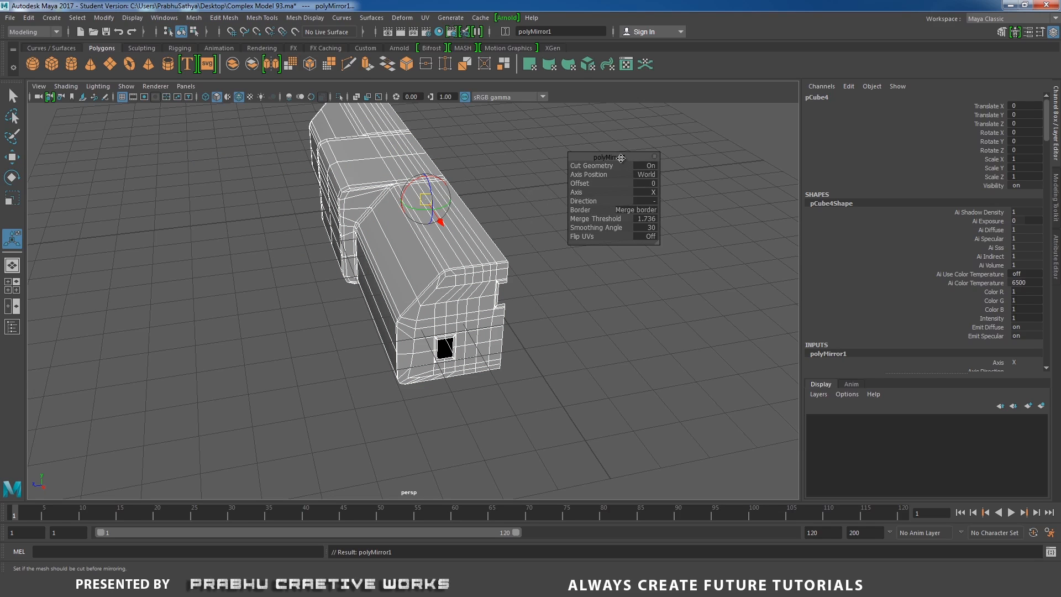
{"action": "left_click", "coordinate": [579, 192]}
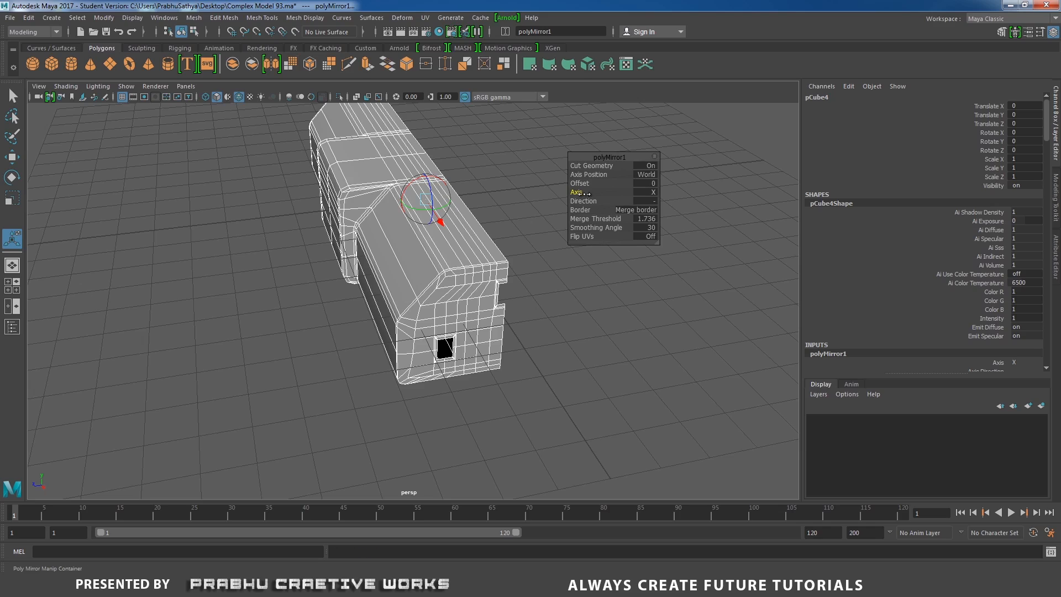
{"action": "left_click_drag", "start_coordinate": [609, 193], "coordinate": [679, 192]}
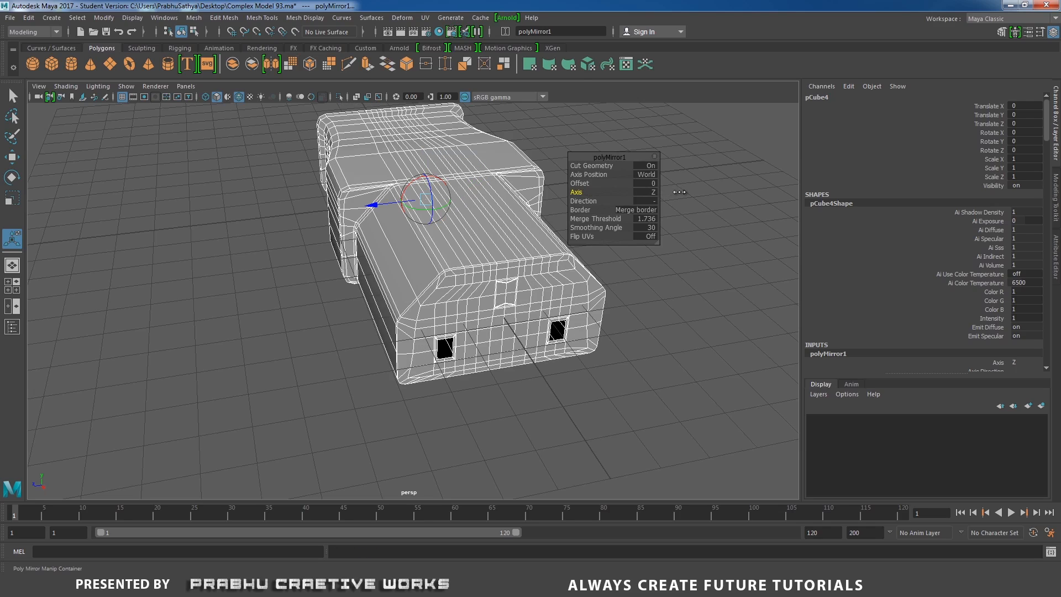
Step: Lower the mirror's merge threshold to 0.136 so the middle window on the centre line opens fully
{"action": "scroll", "coordinate": [536, 273], "scroll_direction": "up", "scroll_amount": 10}
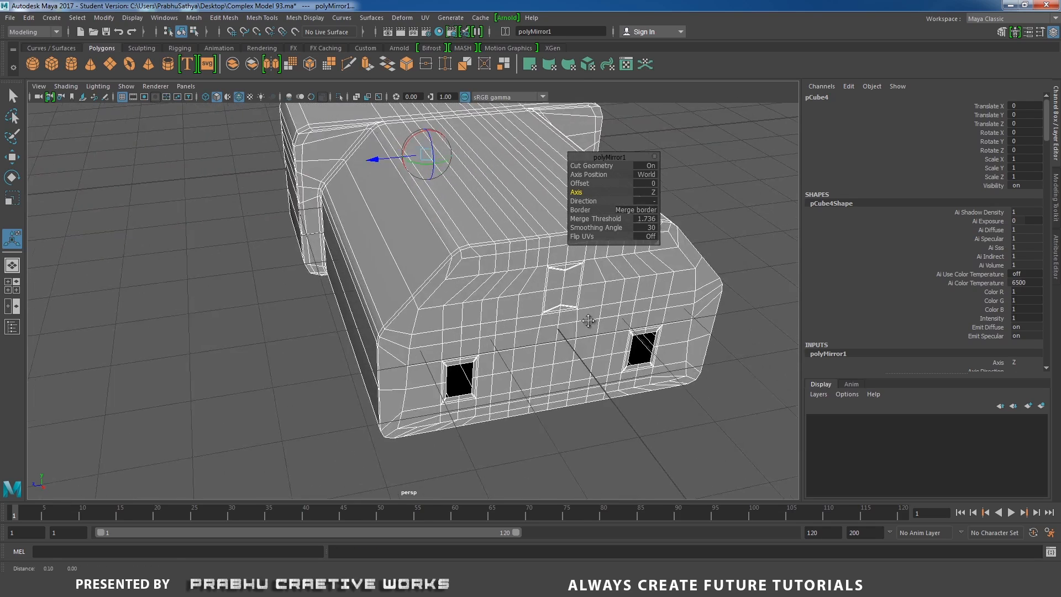
{"action": "scroll", "coordinate": [472, 328], "scroll_direction": "up", "scroll_amount": 4}
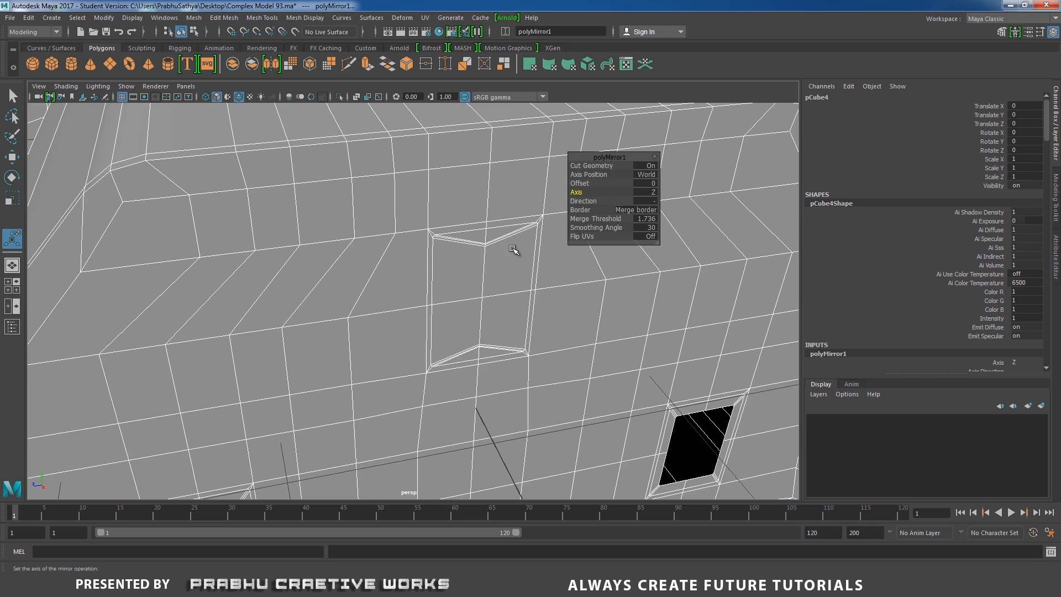
{"action": "left_click_drag", "start_coordinate": [475, 256], "coordinate": [457, 256], "text": "alt"}
{"action": "right_click_drag", "start_coordinate": [467, 279], "coordinate": [499, 316], "text": "alt"}
{"action": "left_click_drag", "start_coordinate": [501, 316], "coordinate": [518, 315], "text": "alt"}
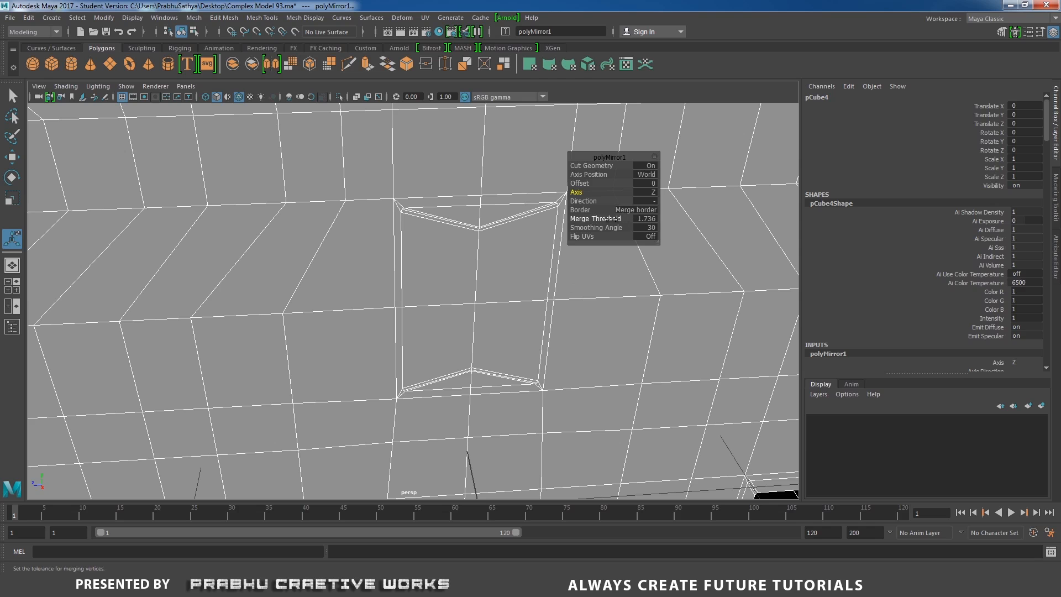
{"action": "left_click_drag", "start_coordinate": [607, 220], "coordinate": [597, 223]}
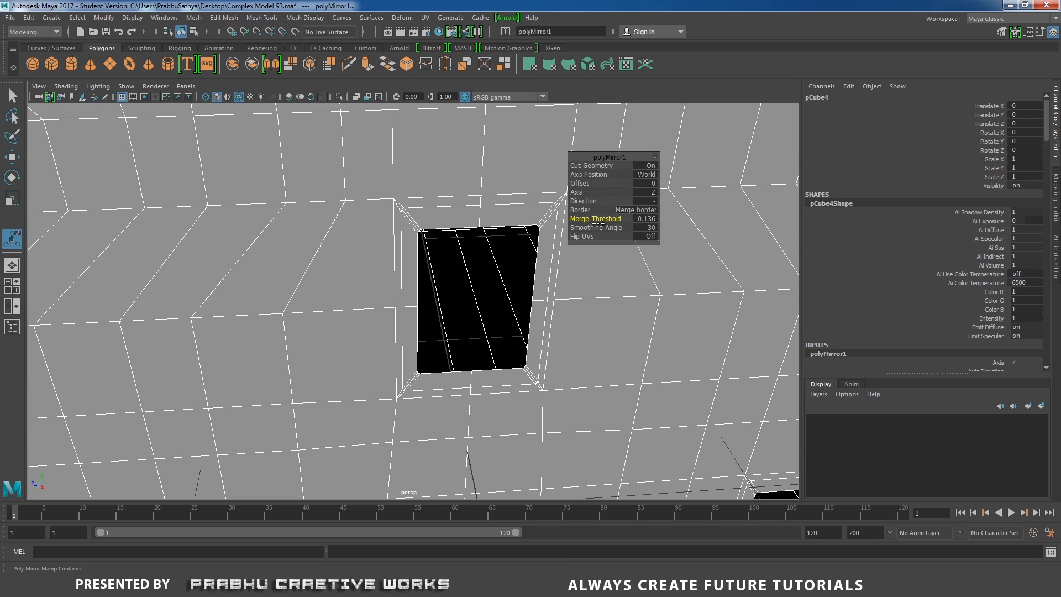
{"action": "scroll", "coordinate": [505, 287], "scroll_direction": "down", "scroll_amount": 5}
{"action": "right_click_drag", "start_coordinate": [405, 213], "coordinate": [229, 233]}
{"action": "left_click_drag", "start_coordinate": [229, 233], "coordinate": [258, 233], "text": "alt"}
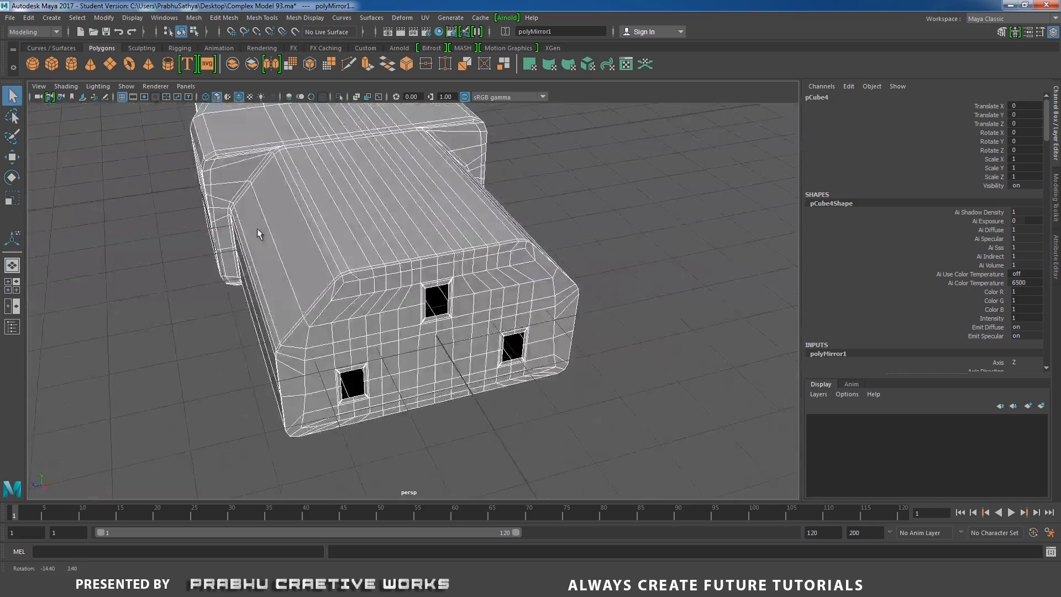
Step: Extrude the border edges of all three windows and move them straight back into the body as inner walls
{"action": "left_click", "coordinate": [545, 214]}
{"action": "right_click_drag", "start_coordinate": [545, 214], "coordinate": [589, 285], "text": "alt"}
{"action": "left_click", "coordinate": [452, 286]}
{"action": "left_click_drag", "start_coordinate": [452, 285], "coordinate": [308, 292], "text": "alt"}
{"action": "right_click_drag", "start_coordinate": [308, 291], "coordinate": [346, 238], "text": "alt"}
{"action": "left_click", "coordinate": [340, 334]}
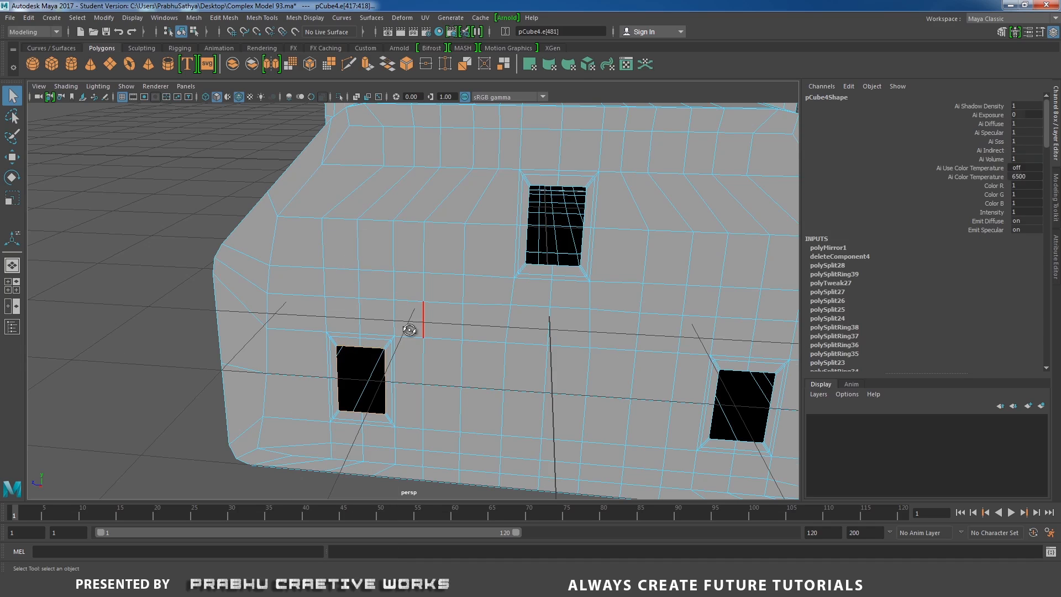
{"action": "left_click_drag", "start_coordinate": [409, 330], "coordinate": [439, 322], "text": "alt"}
{"action": "left_click", "coordinate": [491, 272]}
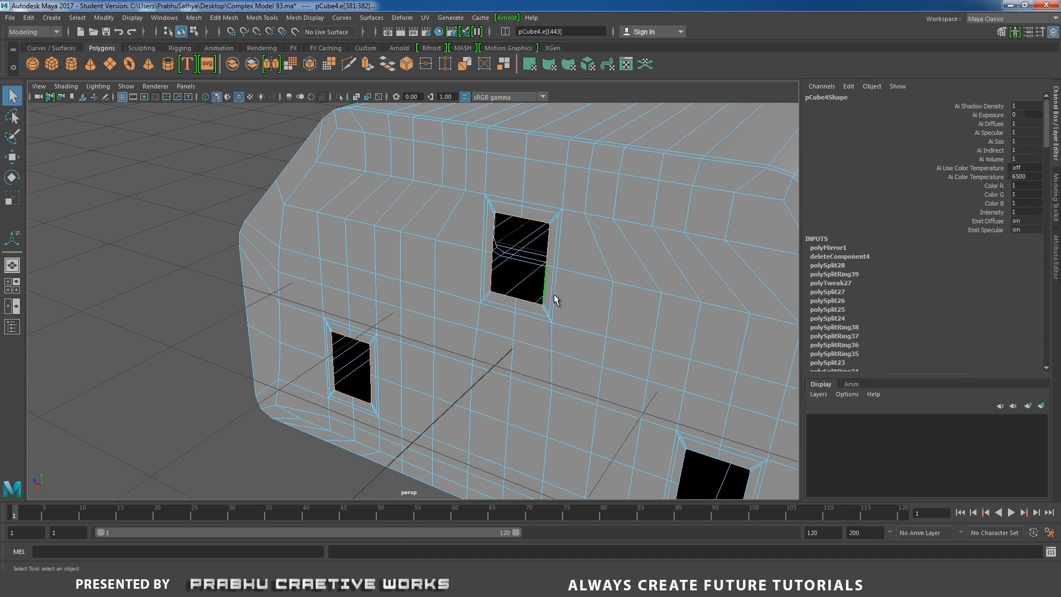
{"action": "left_click_drag", "start_coordinate": [554, 294], "coordinate": [414, 327], "text": "alt"}
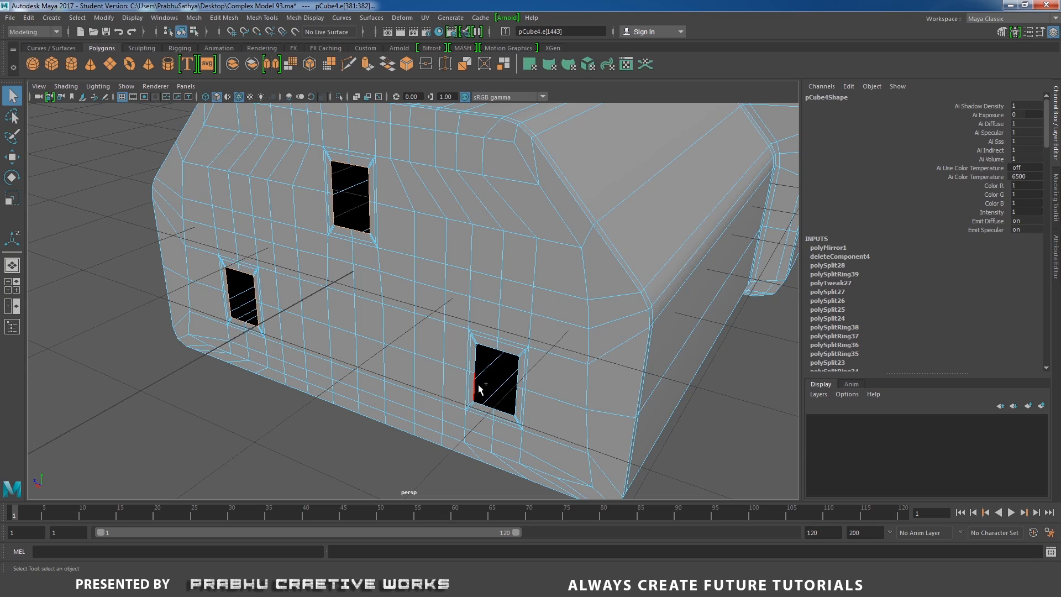
{"action": "right_click_drag", "start_coordinate": [255, 265], "coordinate": [256, 294], "text": "shift"}
{"action": "left_click_drag", "start_coordinate": [271, 280], "coordinate": [293, 287], "text": "alt"}
{"action": "middle_click_drag", "start_coordinate": [315, 284], "coordinate": [336, 317], "text": "alt"}
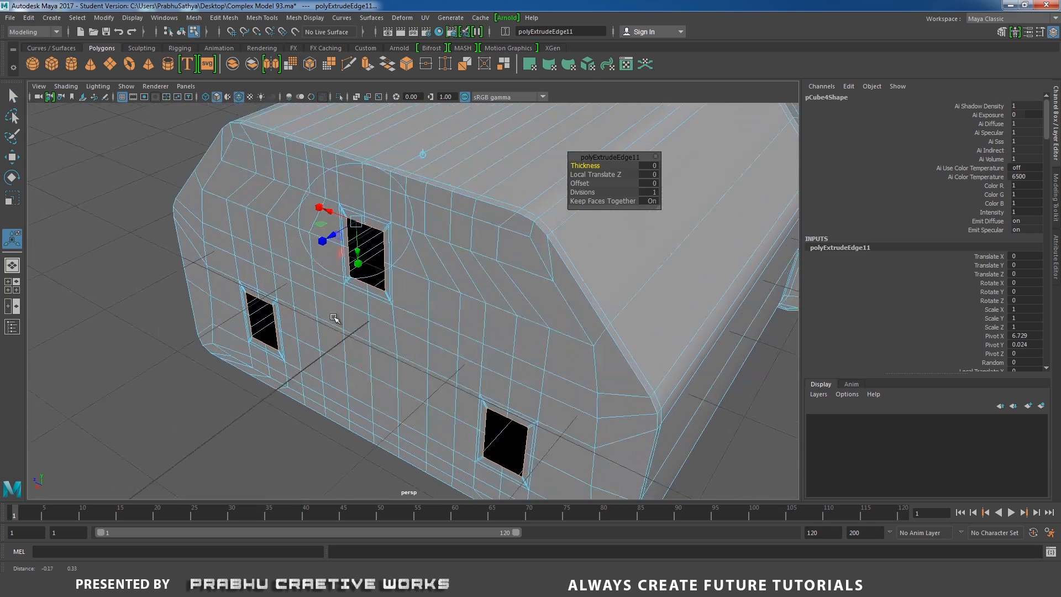
{"action": "right_click_drag", "start_coordinate": [336, 317], "coordinate": [363, 350], "text": "alt"}
{"action": "key", "text": "w"}
{"action": "left_click_drag", "start_coordinate": [325, 351], "coordinate": [311, 311]}
Step: Bevel the front edge loops of all three window openings together
{"action": "double_click", "coordinate": [305, 300]}
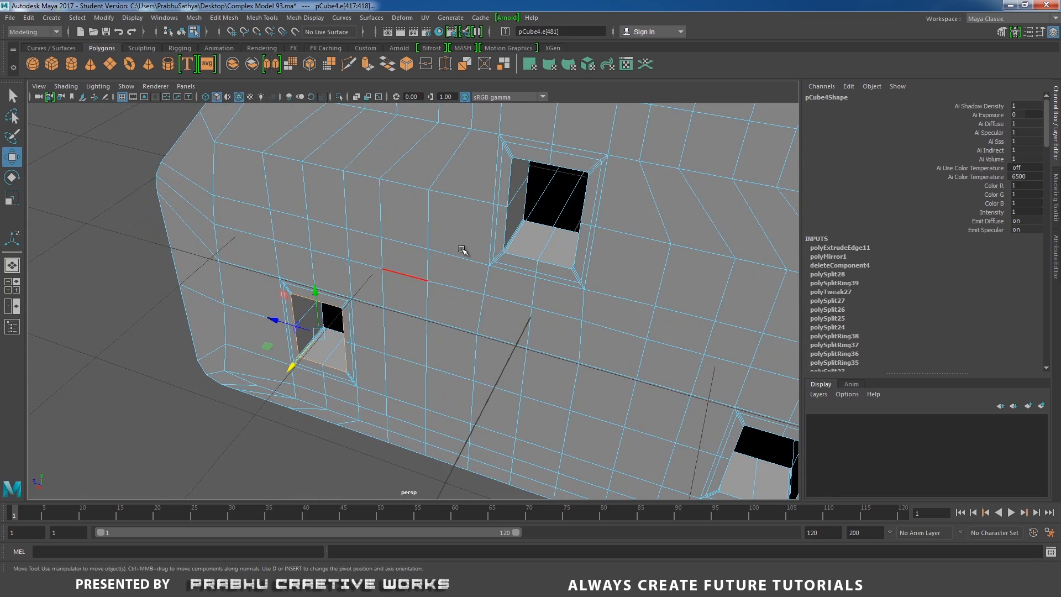
{"action": "double_click", "coordinate": [501, 221], "text": "shift"}
{"action": "left_click_drag", "start_coordinate": [503, 224], "coordinate": [440, 251], "text": "alt"}
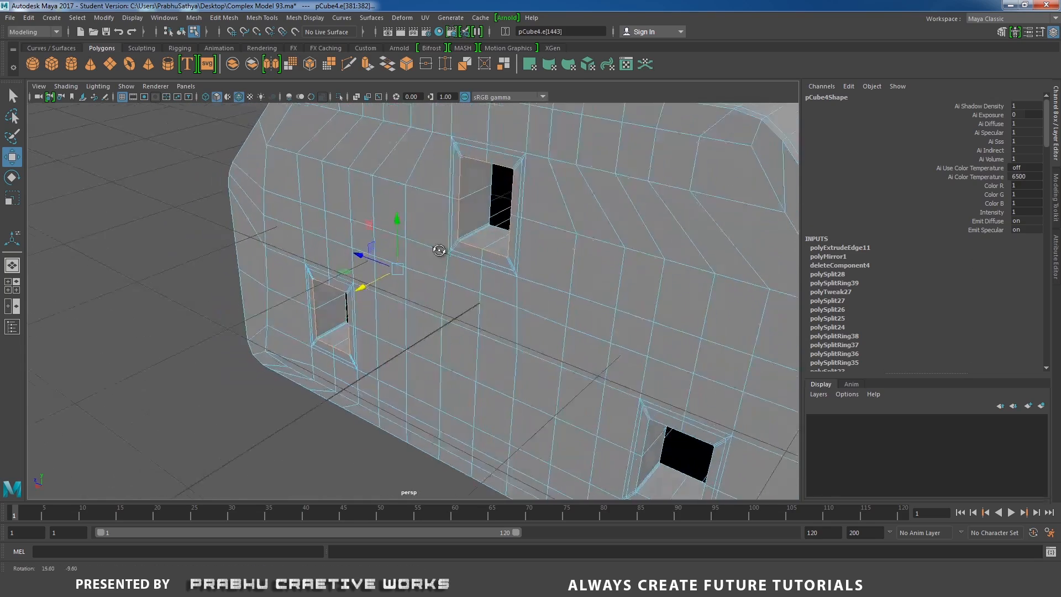
{"action": "middle_click_drag", "start_coordinate": [498, 266], "coordinate": [412, 196], "text": "alt"}
{"action": "double_click", "coordinate": [532, 355], "text": "shift"}
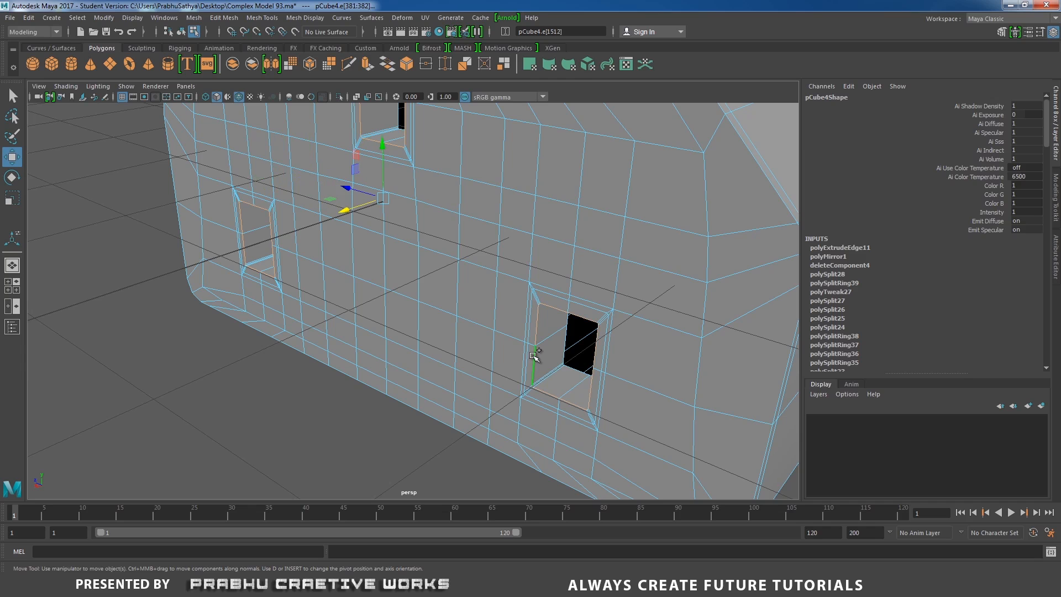
{"action": "left_click_drag", "start_coordinate": [454, 300], "coordinate": [446, 326], "text": "alt"}
{"action": "right_click_drag", "start_coordinate": [445, 326], "coordinate": [525, 279], "text": "alt"}
{"action": "left_click_drag", "start_coordinate": [525, 280], "coordinate": [600, 206], "text": "alt"}
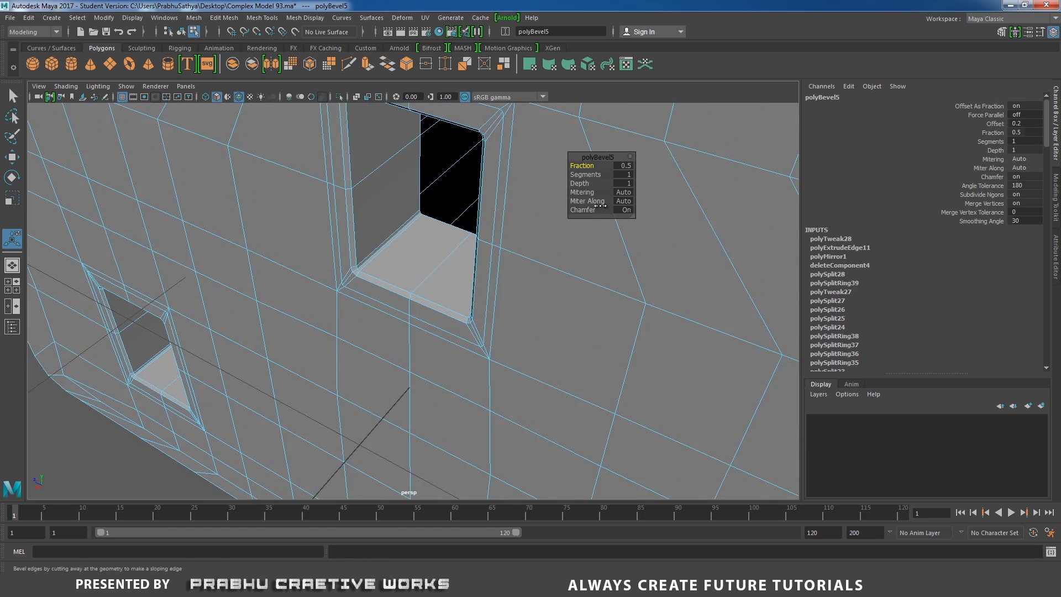
Step: Set the window bevel's fraction to 0.2 and its segments to 2, and return to object selection
{"action": "left_click", "coordinate": [623, 165]}
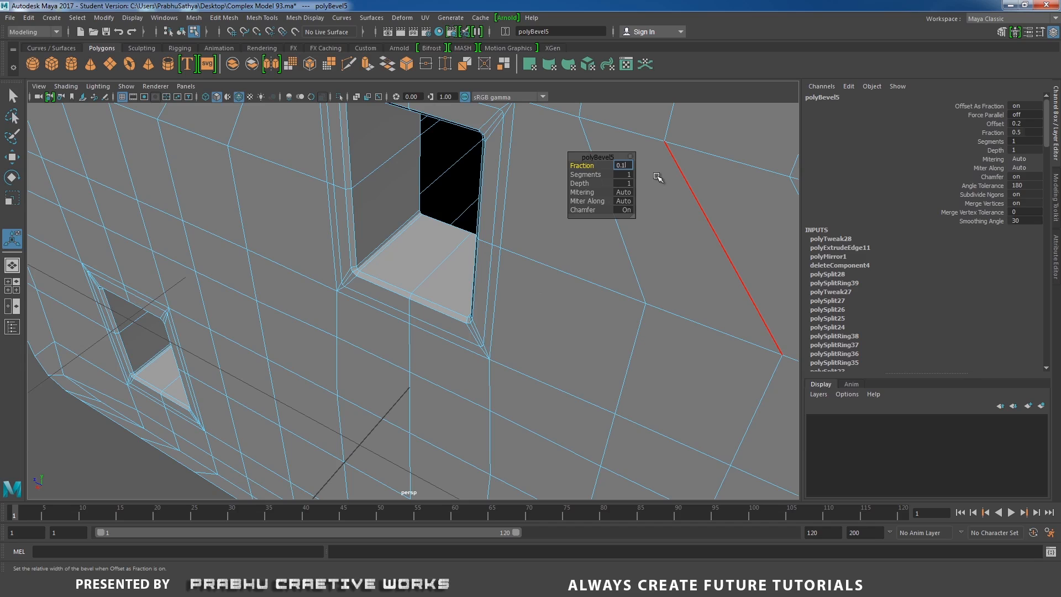
{"action": "type", "text": "0.1"}
{"action": "key", "text": "Return"}
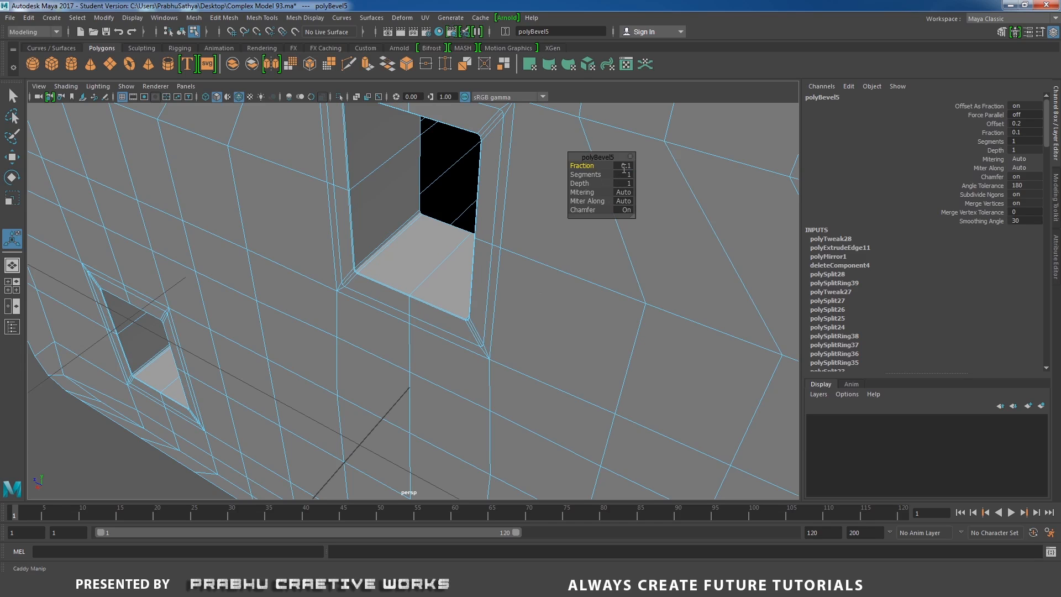
{"action": "type", "text": "2"}
{"action": "key", "text": "Return"}
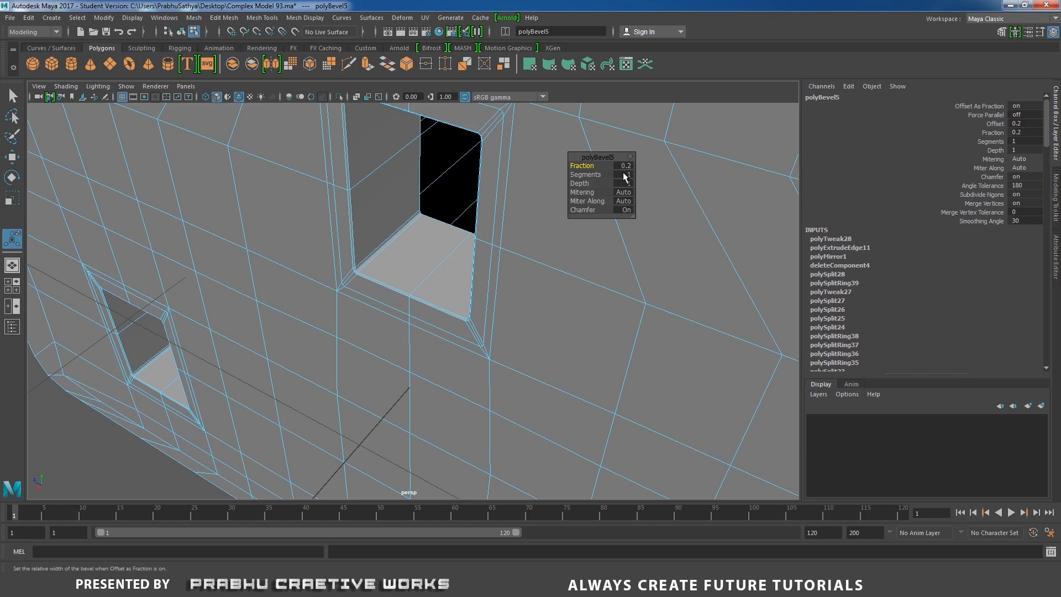
{"action": "left_click", "coordinate": [623, 175]}
{"action": "key", "text": "Return"}
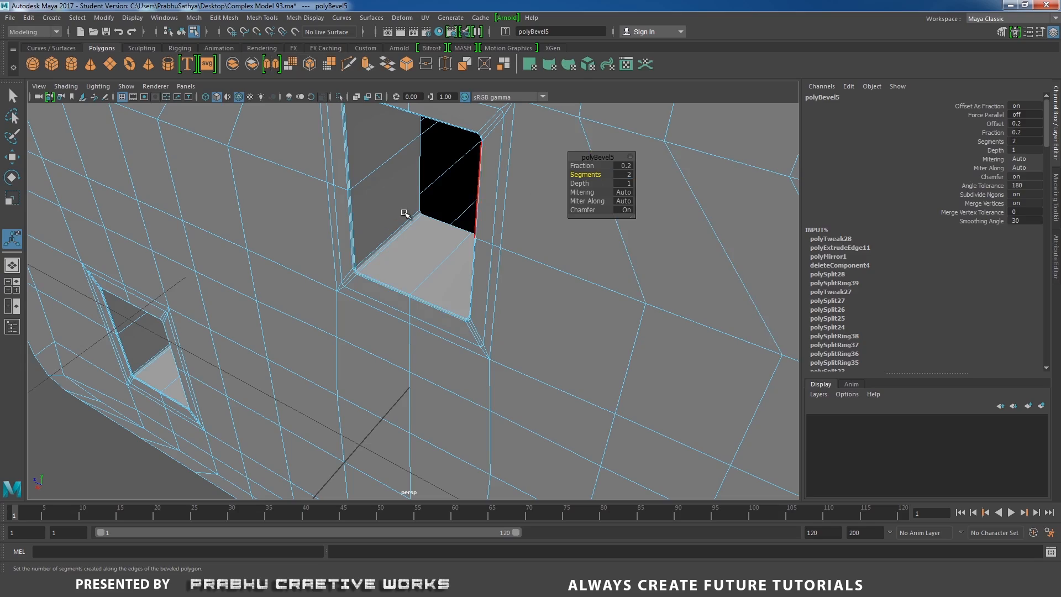
{"action": "right_click_drag", "start_coordinate": [407, 238], "coordinate": [436, 221]}
Step: Bevel the two outer edge loops of the flange at the body end opposite the windows
{"action": "left_click_drag", "start_coordinate": [516, 237], "coordinate": [342, 254], "text": "alt"}
{"action": "scroll", "coordinate": [185, 234], "scroll_direction": "down", "scroll_amount": 5}
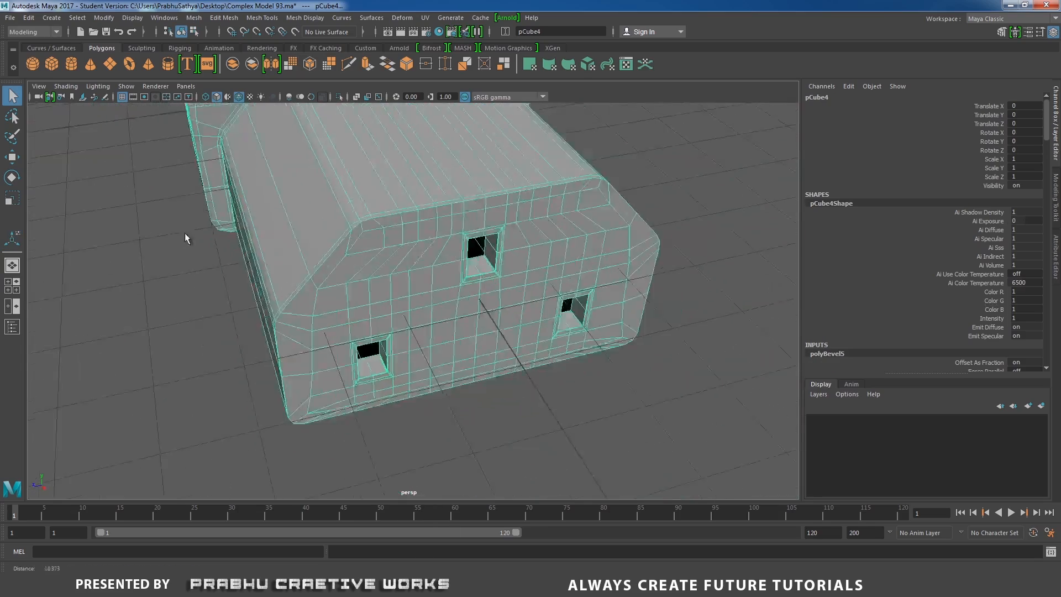
{"action": "middle_click_drag", "start_coordinate": [269, 234], "coordinate": [408, 282], "text": "alt"}
{"action": "left_click_drag", "start_coordinate": [233, 289], "coordinate": [354, 277], "text": "alt"}
{"action": "middle_click_drag", "start_coordinate": [354, 277], "coordinate": [273, 270], "text": "alt"}
{"action": "left_click_drag", "start_coordinate": [273, 270], "coordinate": [354, 296], "text": "alt"}
{"action": "middle_click_drag", "start_coordinate": [354, 296], "coordinate": [429, 312], "text": "alt"}
{"action": "scroll", "coordinate": [506, 327], "scroll_direction": "up", "scroll_amount": 3}
{"action": "left_click_drag", "start_coordinate": [430, 312], "coordinate": [331, 273], "text": "alt"}
{"action": "right_click_drag", "start_coordinate": [331, 275], "coordinate": [323, 244]}
{"action": "left_click", "coordinate": [323, 245]}
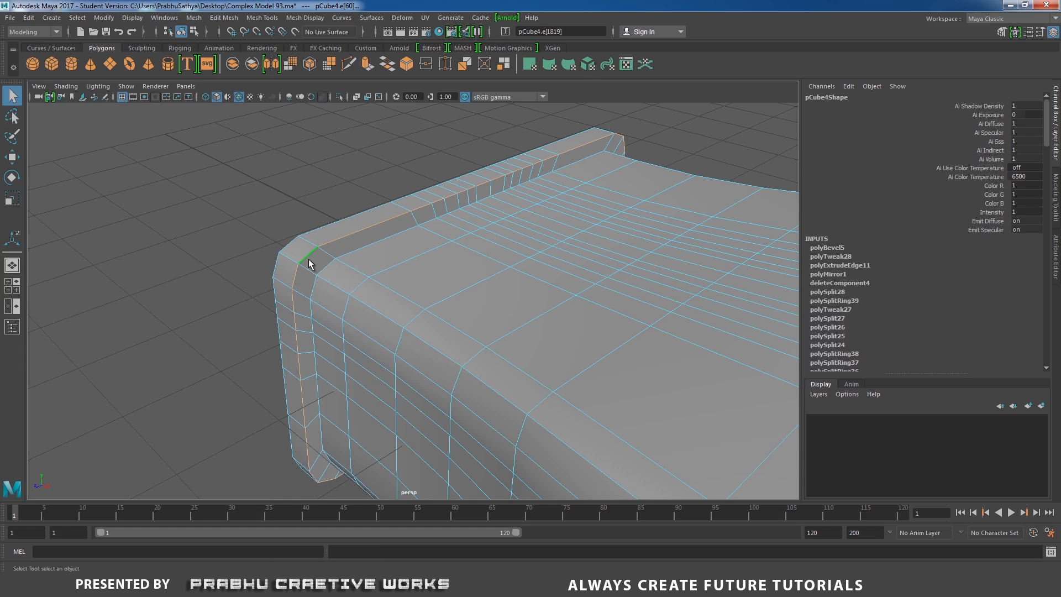
{"action": "left_click_drag", "start_coordinate": [319, 270], "coordinate": [441, 280], "text": "alt"}
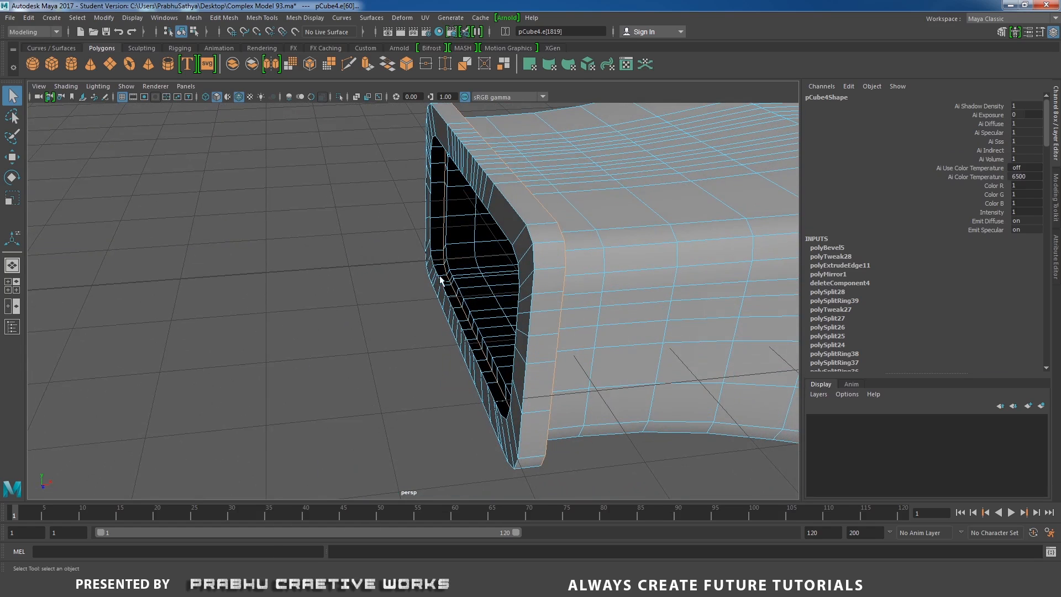
{"action": "left_click", "coordinate": [527, 235], "text": "shift"}
{"action": "left_click_drag", "start_coordinate": [527, 234], "coordinate": [439, 258], "text": "alt"}
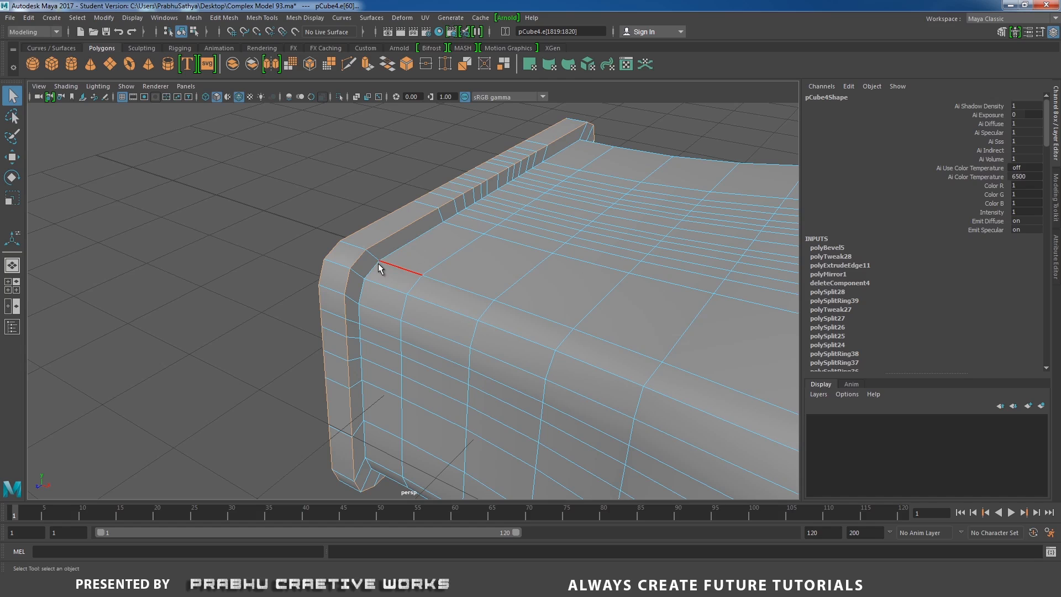
{"action": "right_click_drag", "start_coordinate": [412, 283], "coordinate": [484, 277], "text": "shift"}
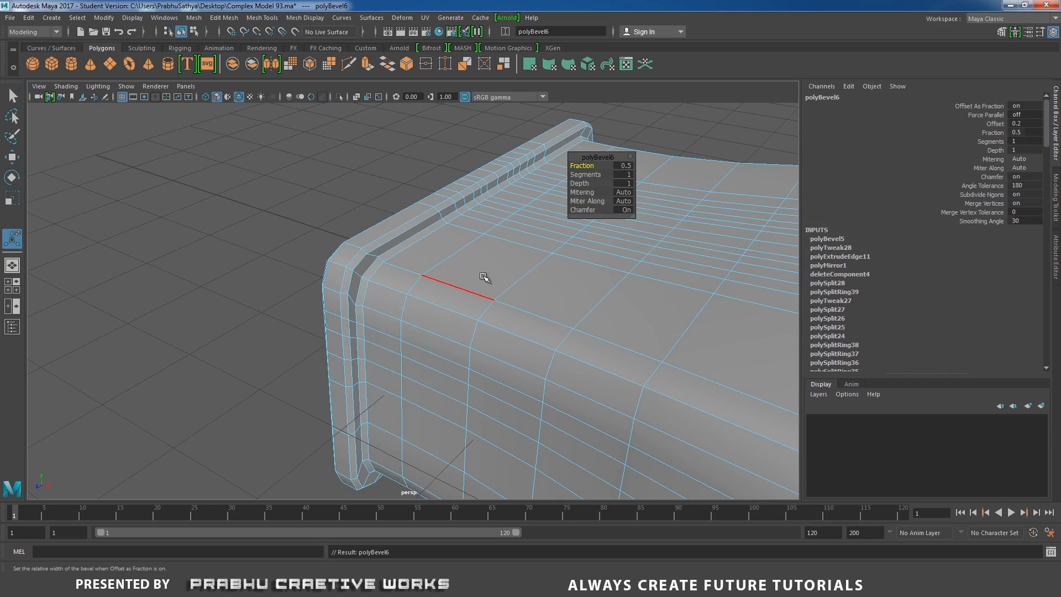
Step: Set the flange bevel's segments to 2 and return to object selection
{"action": "left_click", "coordinate": [628, 175]}
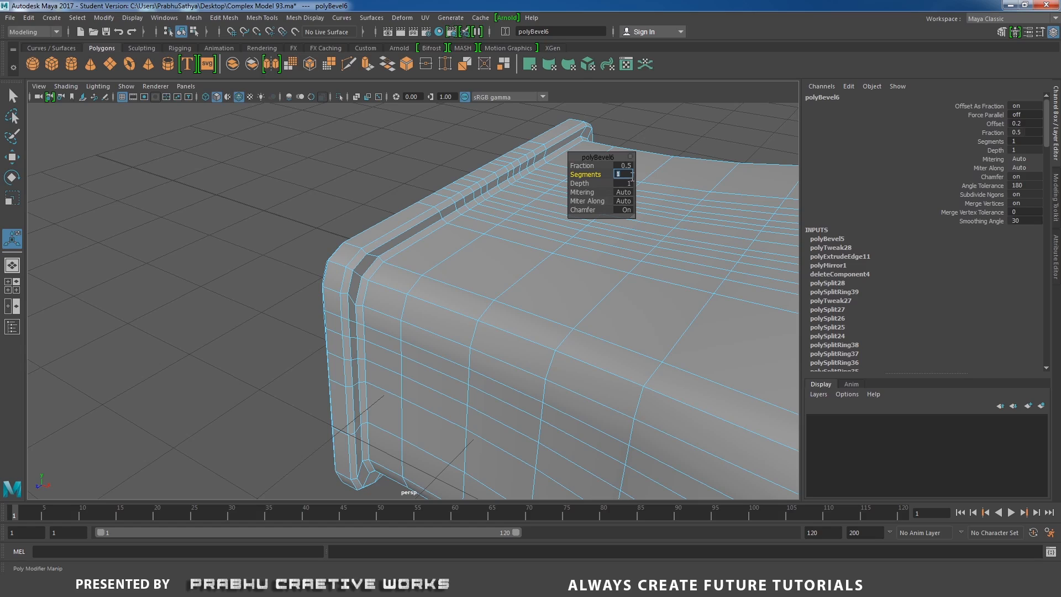
{"action": "type", "text": "2"}
{"action": "key", "text": "Return"}
{"action": "right_click_drag", "start_coordinate": [355, 232], "coordinate": [386, 230]}
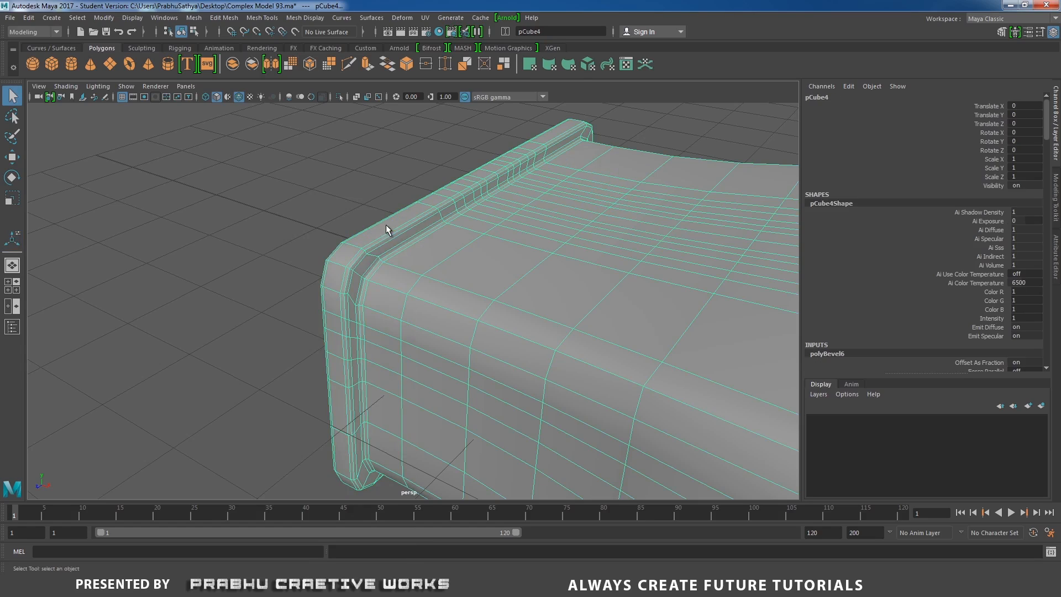
{"action": "left_click_drag", "start_coordinate": [386, 230], "coordinate": [431, 245], "text": "alt"}
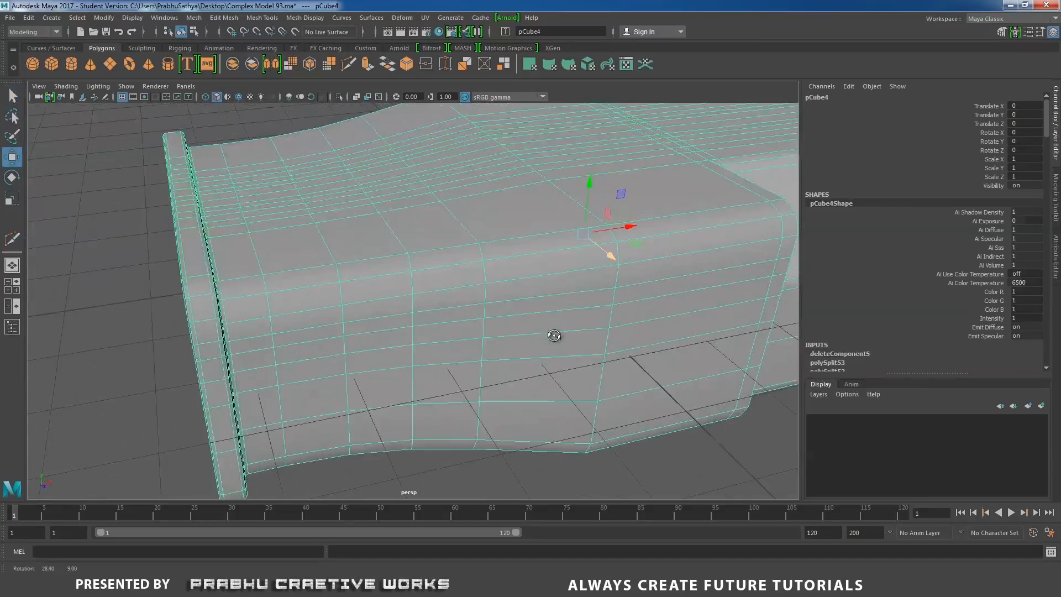
Step: Display the whole body smoothed and clear the selection to examine its shape
{"action": "left_click_drag", "start_coordinate": [554, 337], "coordinate": [523, 336], "text": "alt"}
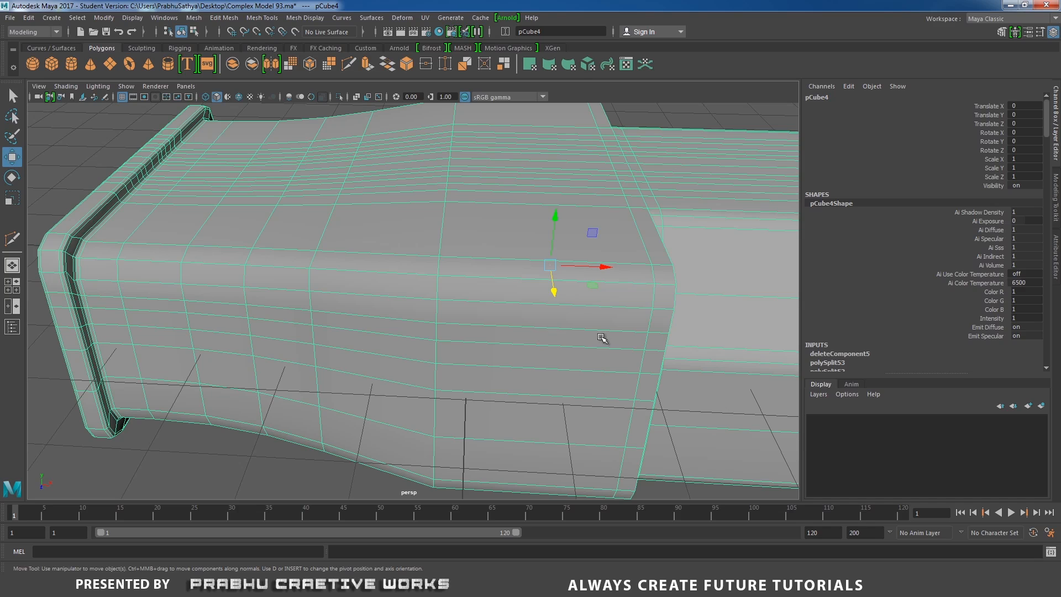
{"action": "right_click_drag", "start_coordinate": [602, 338], "coordinate": [506, 333], "text": "alt"}
{"action": "left_click_drag", "start_coordinate": [505, 332], "coordinate": [440, 319], "text": "alt"}
{"action": "right_click_drag", "start_coordinate": [498, 269], "coordinate": [579, 230]}
{"action": "left_click", "coordinate": [611, 209]}
{"action": "left_click", "coordinate": [528, 300]}
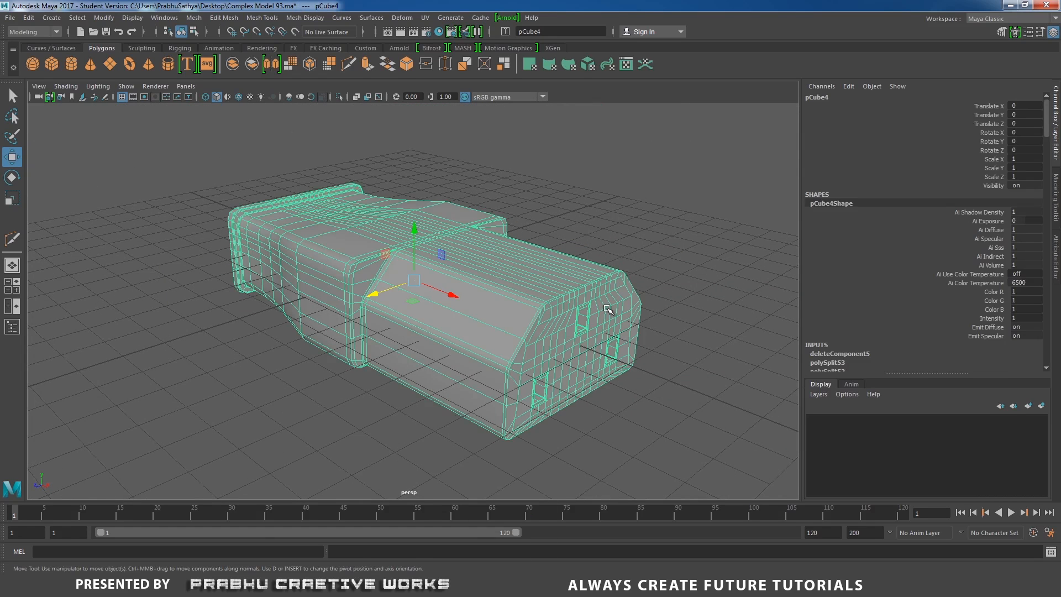
{"action": "key", "text": "3"}
{"action": "middle_click_drag", "start_coordinate": [665, 278], "coordinate": [622, 228], "text": "alt"}
{"action": "right_click_drag", "start_coordinate": [621, 229], "coordinate": [668, 265], "text": "alt"}
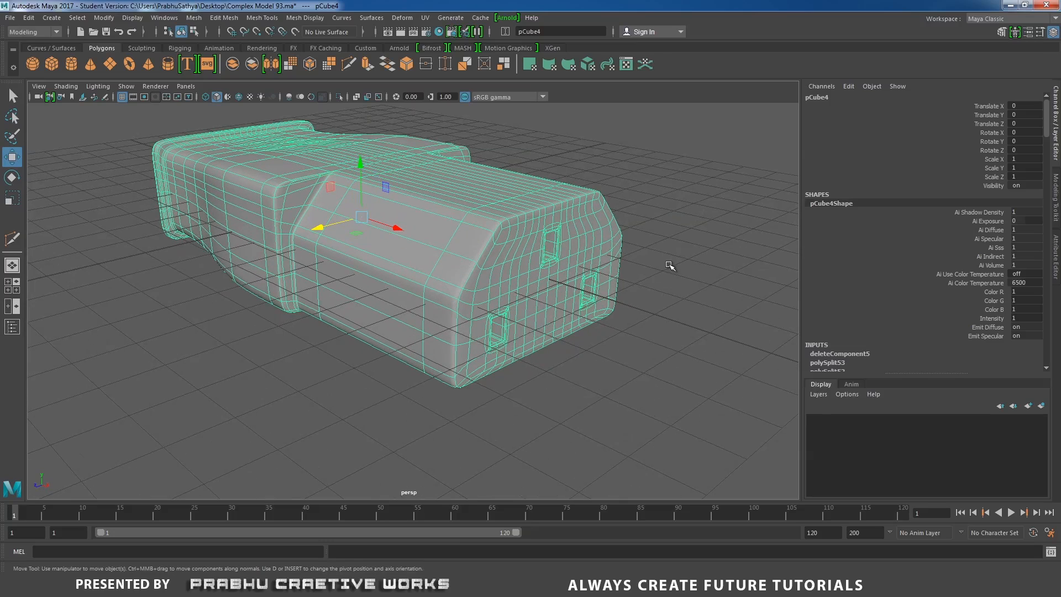
{"action": "left_click", "coordinate": [684, 238]}
{"action": "left_click_drag", "start_coordinate": [684, 238], "coordinate": [578, 270], "text": "alt"}
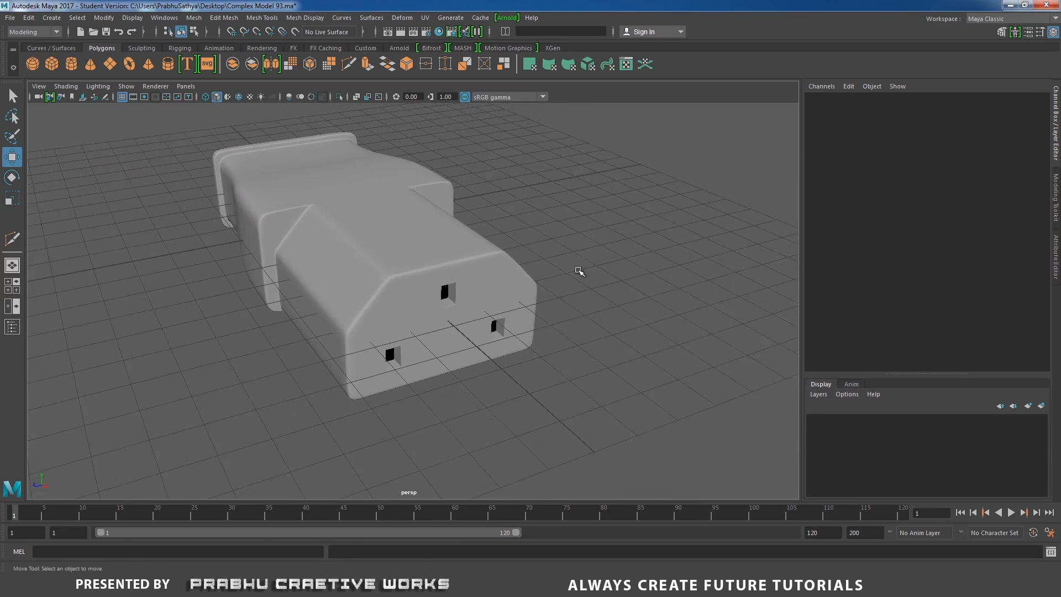
Step: Hide the viewport grid and view the smoothed window panel up close
{"action": "left_click", "coordinate": [122, 97]}
{"action": "left_click_drag", "start_coordinate": [276, 190], "coordinate": [289, 192], "text": "alt"}
{"action": "right_click_drag", "start_coordinate": [289, 191], "coordinate": [388, 254], "text": "alt"}
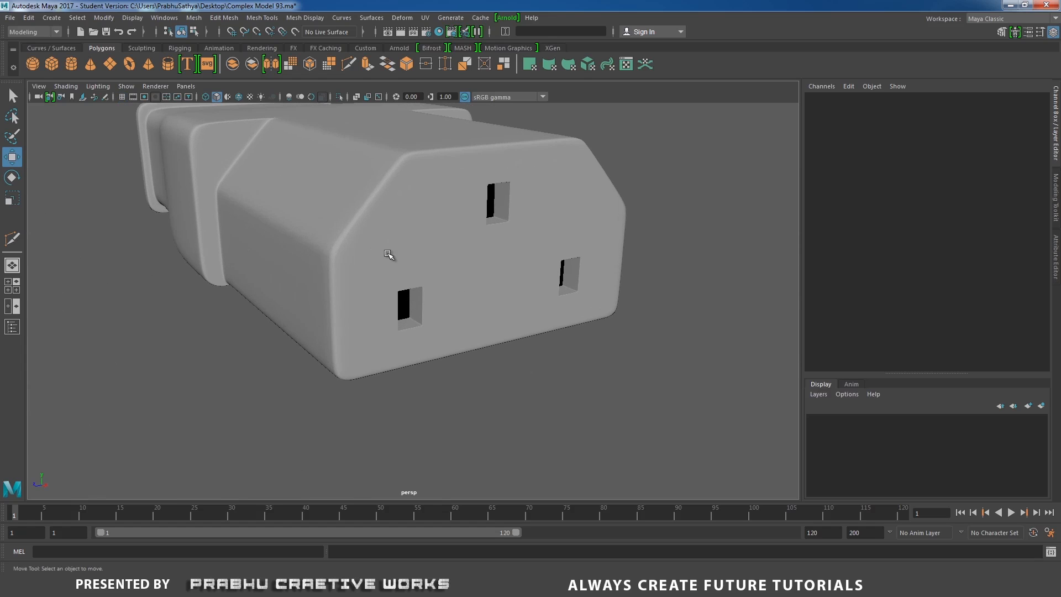
Step: Compare the smoothed body from several angles with the Plug Point reference photo in Windows Photo Viewer, ending close on the flange
{"action": "left_click_drag", "start_coordinate": [476, 237], "coordinate": [433, 266], "text": "alt"}
{"action": "right_click_drag", "start_coordinate": [433, 265], "coordinate": [315, 246], "text": "alt"}
{"action": "left_click_drag", "start_coordinate": [315, 247], "coordinate": [361, 254], "text": "alt"}
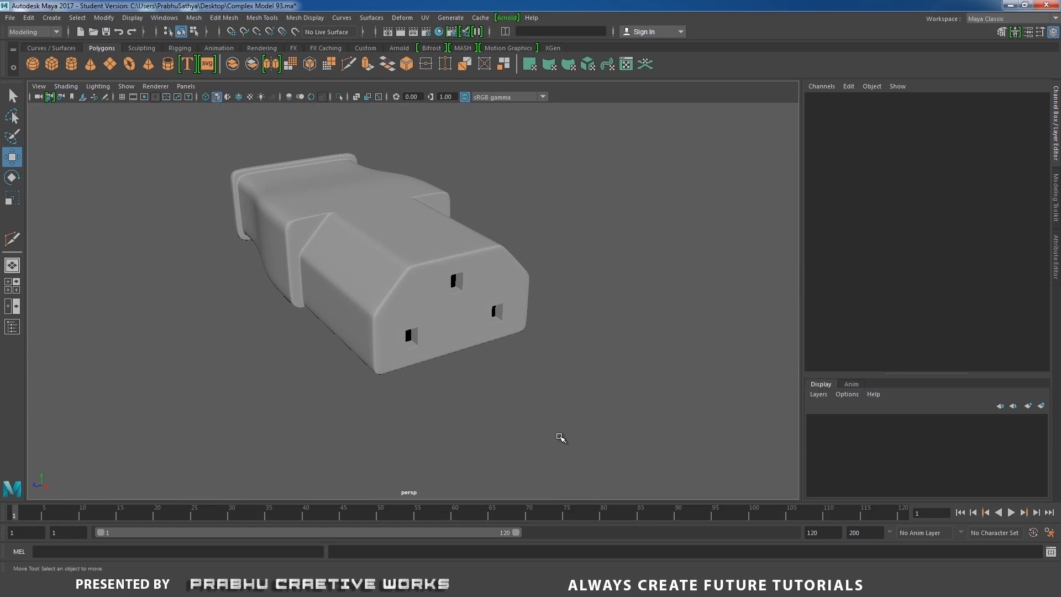
{"action": "left_click_drag", "start_coordinate": [439, 314], "coordinate": [493, 407], "text": "alt"}
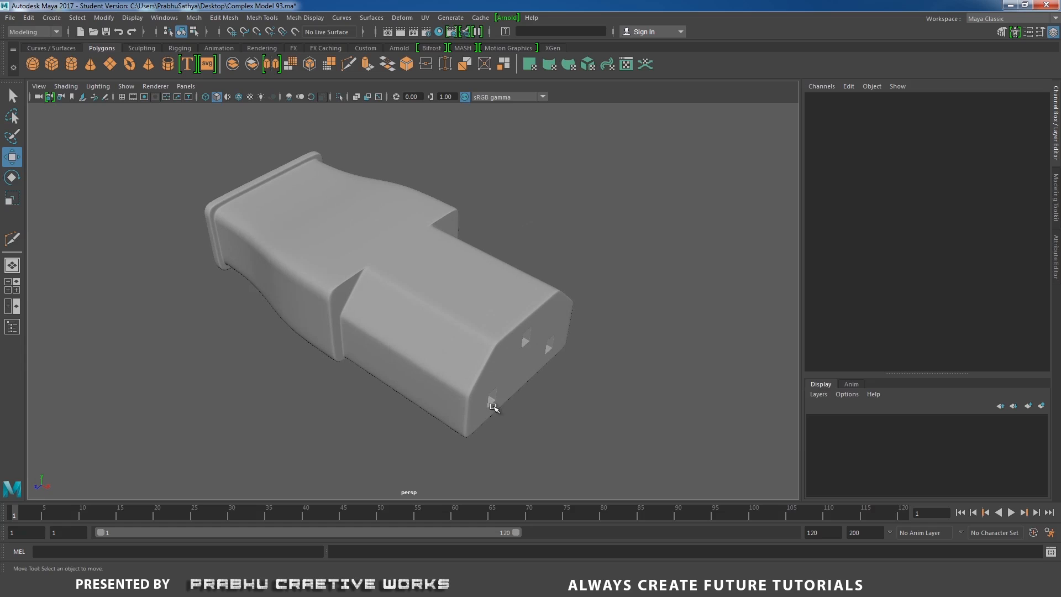
{"action": "key", "text": "alt+Tab"}
{"action": "key", "text": "alt+Tab"}
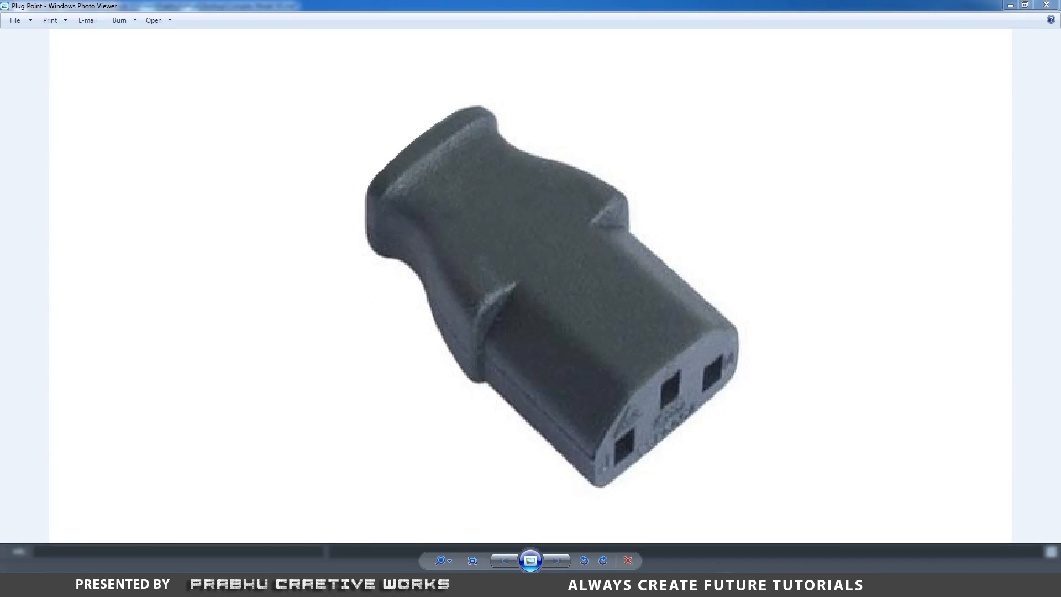
{"action": "left_click_drag", "start_coordinate": [551, 325], "coordinate": [596, 348], "text": "alt"}
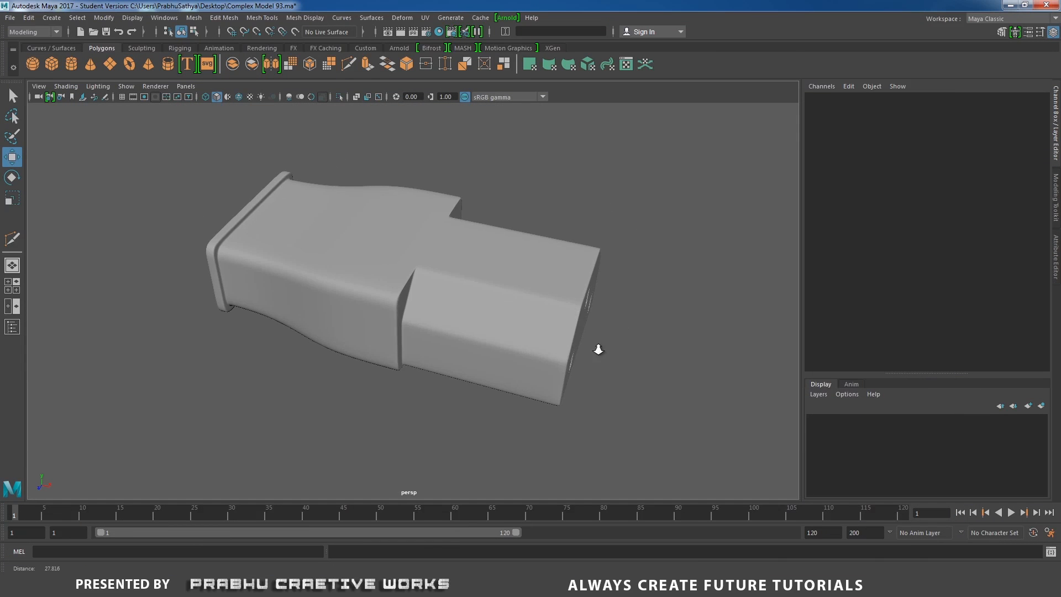
{"action": "scroll", "coordinate": [423, 249], "scroll_direction": "up", "scroll_amount": 3}
{"action": "key", "text": "alt+Tab"}
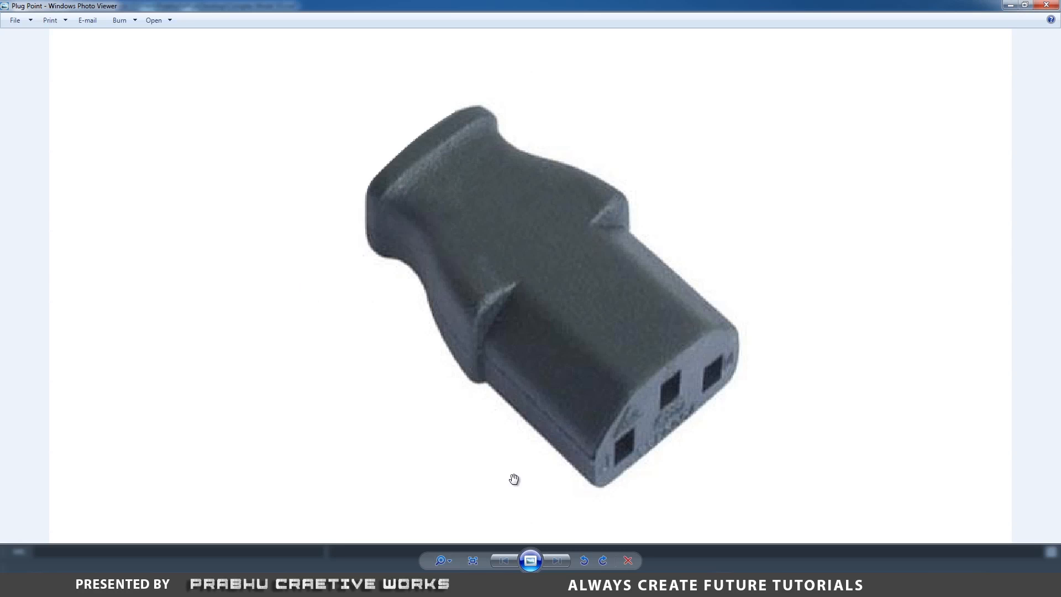
{"action": "key", "text": "alt+Tab"}
{"action": "scroll", "coordinate": [180, 243], "scroll_direction": "up", "scroll_amount": 5}
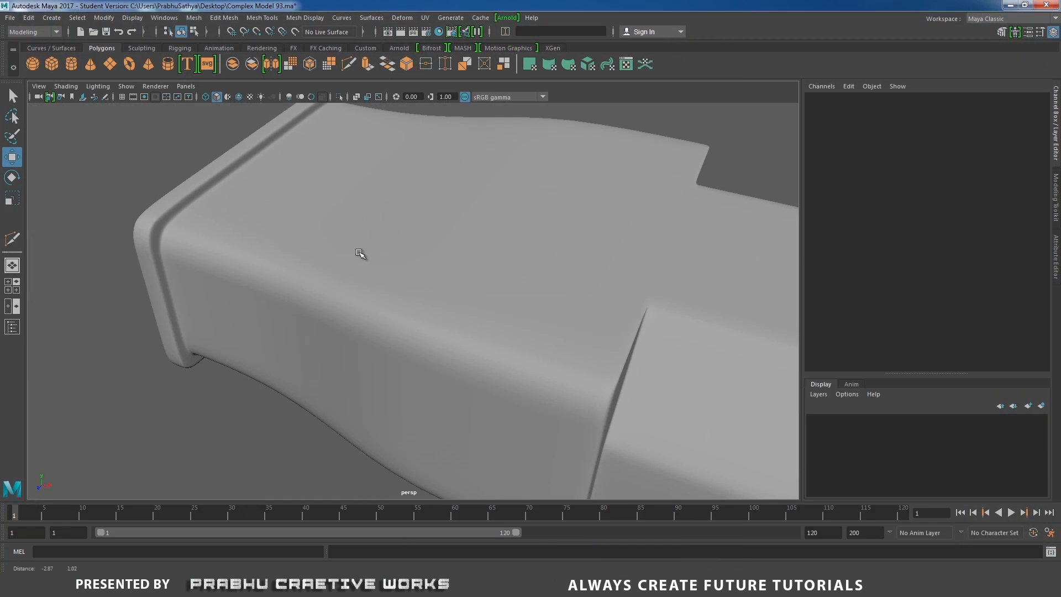
Step: Delete the two edge loops that form the groove behind the flange, then return to object selection and clear the selection
{"action": "left_click", "coordinate": [201, 213]}
{"action": "right_click_drag", "start_coordinate": [201, 213], "coordinate": [165, 244]}
{"action": "double_click", "coordinate": [194, 205]}
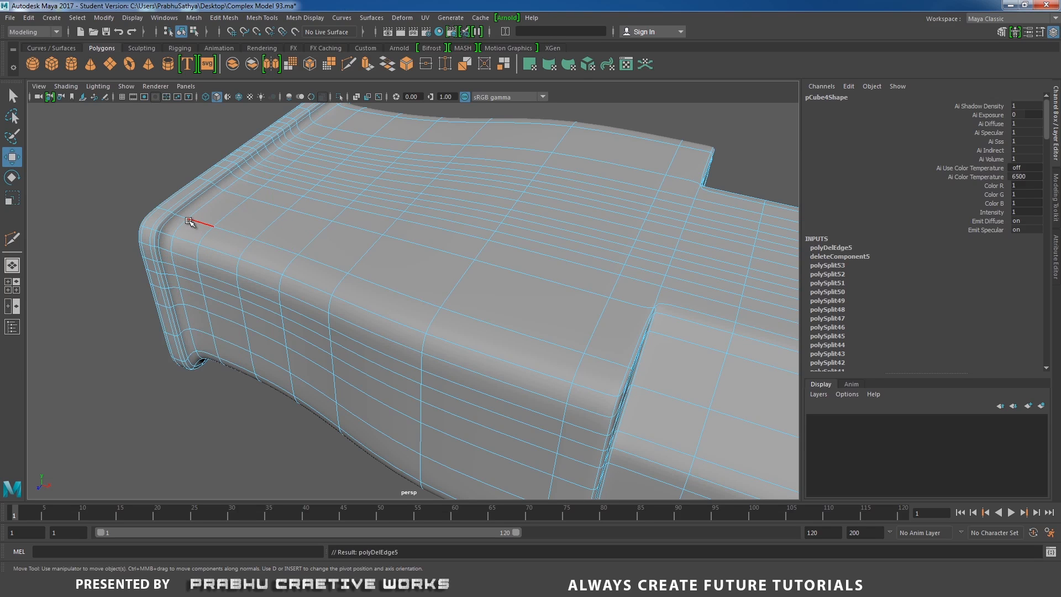
{"action": "double_click", "coordinate": [189, 222]}
{"action": "right_click_drag", "start_coordinate": [205, 242], "coordinate": [267, 240]}
{"action": "scroll", "coordinate": [276, 238], "scroll_direction": "down", "scroll_amount": 3}
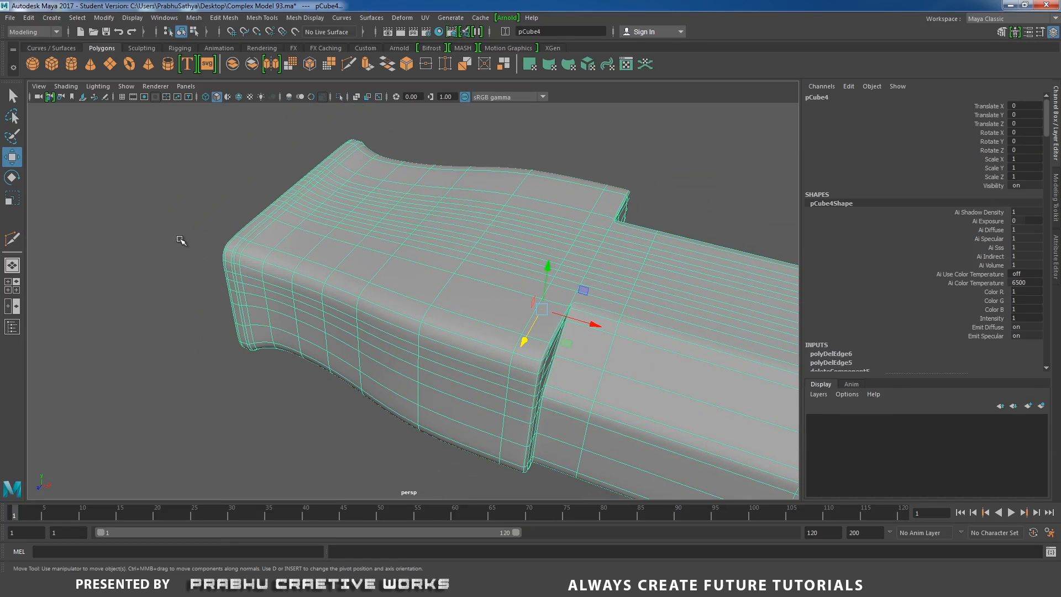
{"action": "left_click", "coordinate": [183, 237]}
Step: Check the reworked flange end against the plug reference photo in Windows Photo Viewer and return to Maya
{"action": "left_click_drag", "start_coordinate": [208, 232], "coordinate": [232, 243], "text": "alt"}
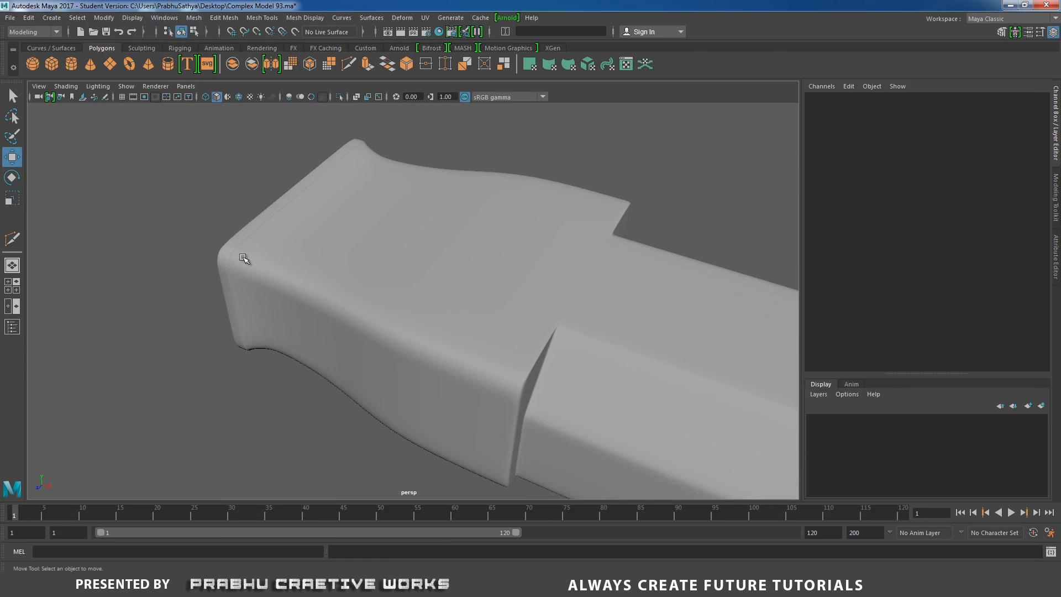
{"action": "right_click_drag", "start_coordinate": [359, 267], "coordinate": [249, 244], "text": "alt"}
{"action": "left_click_drag", "start_coordinate": [325, 245], "coordinate": [325, 232], "text": "alt"}
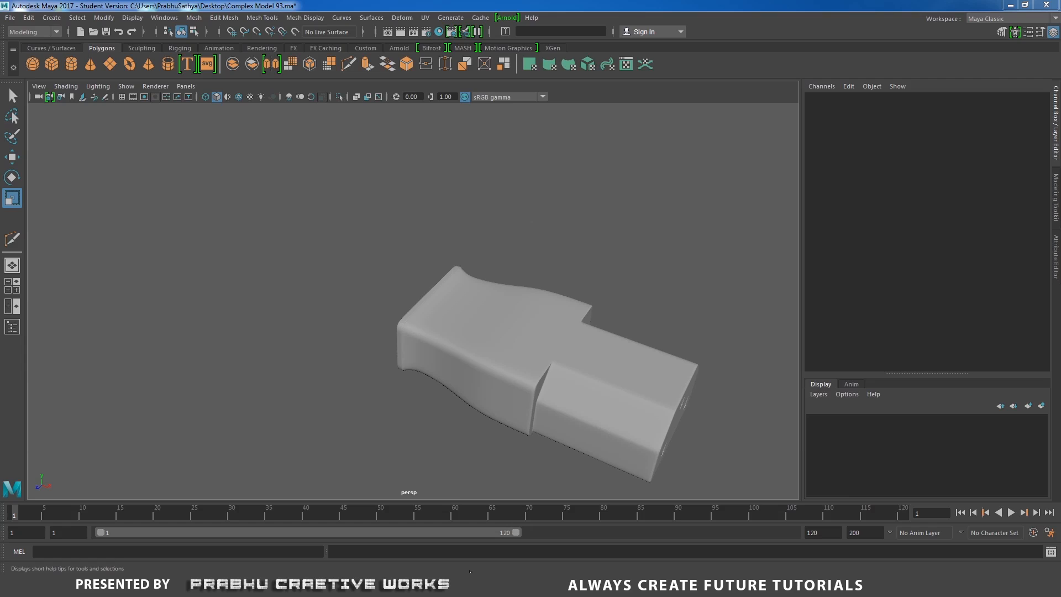
{"action": "left_click", "coordinate": [470, 572]}
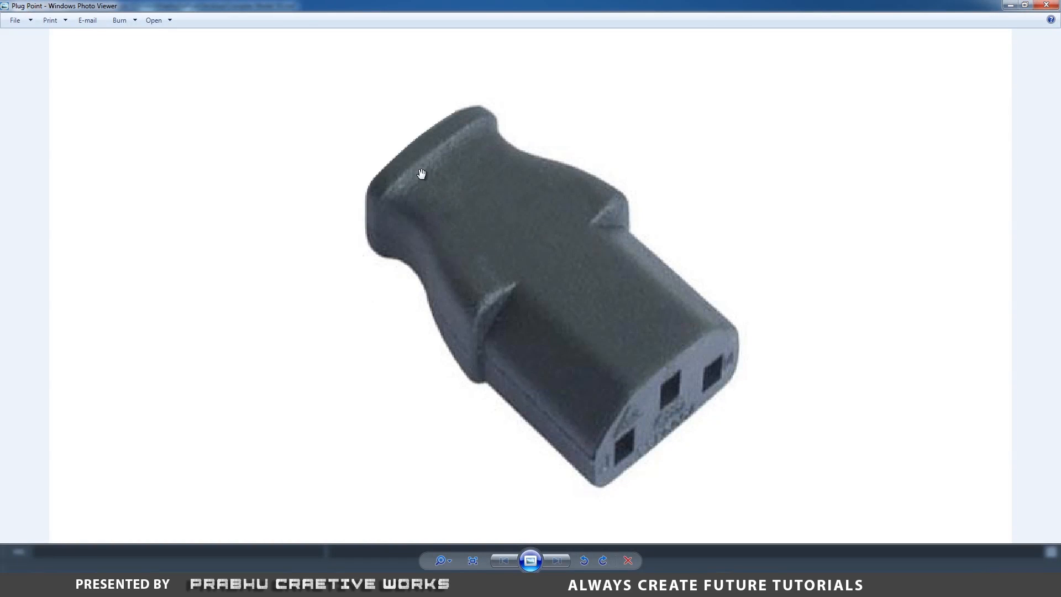
{"action": "left_click", "coordinate": [466, 572]}
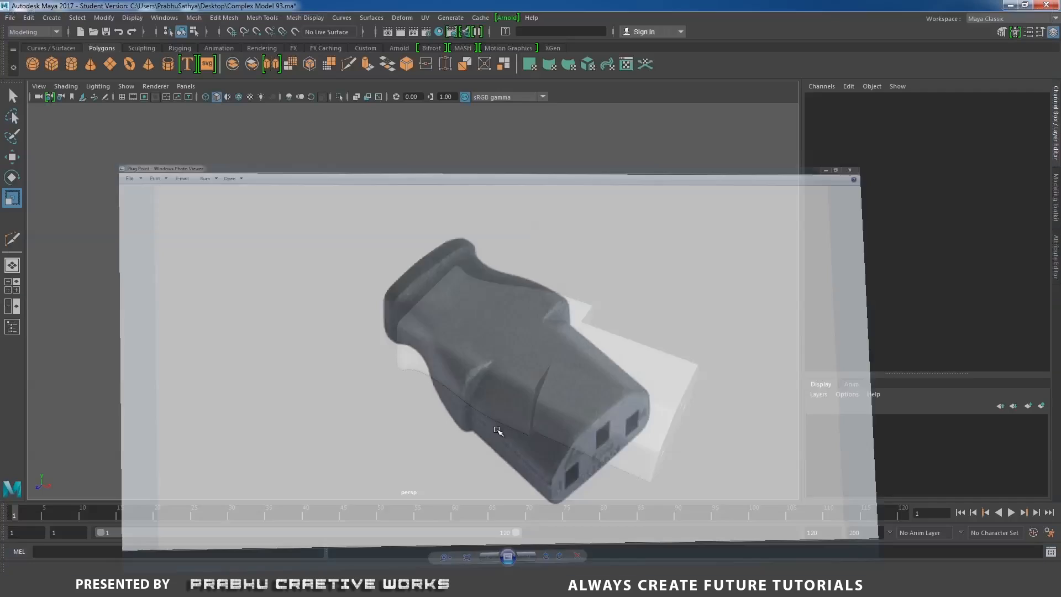
Step: Select the flange-end vertices and enable soft selection with its falloff widened to reach partway along the tapered grip
{"action": "left_click", "coordinate": [459, 311]}
{"action": "left_click_drag", "start_coordinate": [459, 311], "coordinate": [506, 325], "text": "alt"}
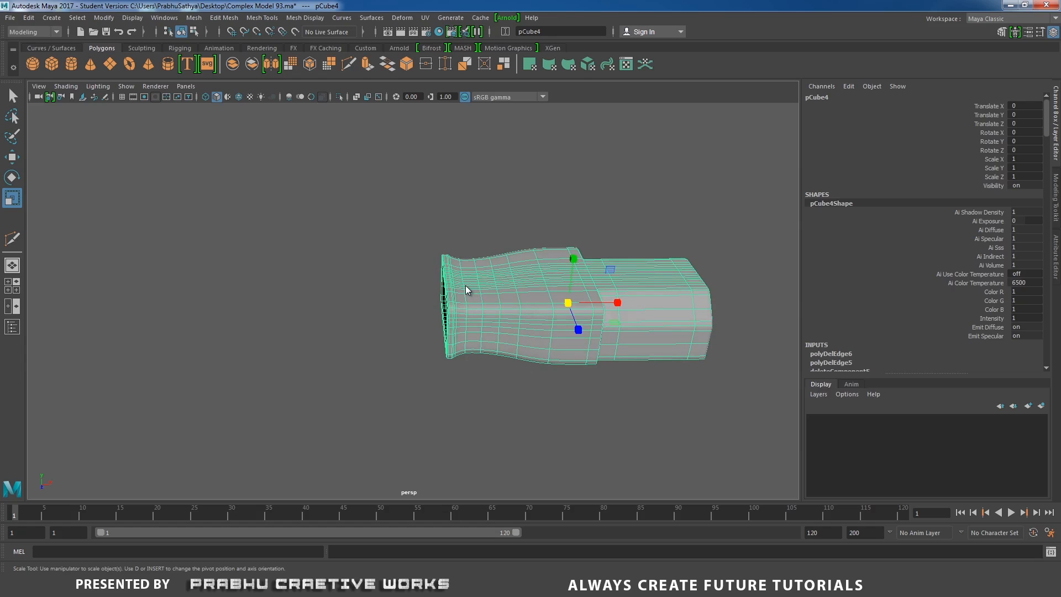
{"action": "right_click_drag", "start_coordinate": [466, 288], "coordinate": [380, 278]}
{"action": "left_click_drag", "start_coordinate": [398, 222], "coordinate": [486, 399]}
{"action": "key", "text": "b"}
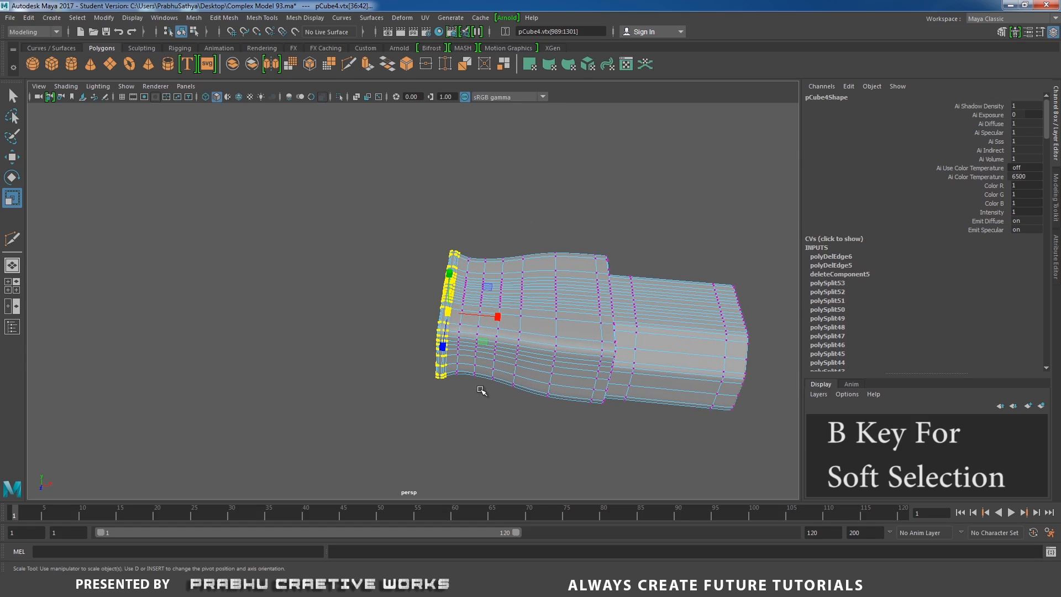
{"action": "key", "text": "b"}
{"action": "left_click_drag", "start_coordinate": [452, 362], "coordinate": [491, 351]}
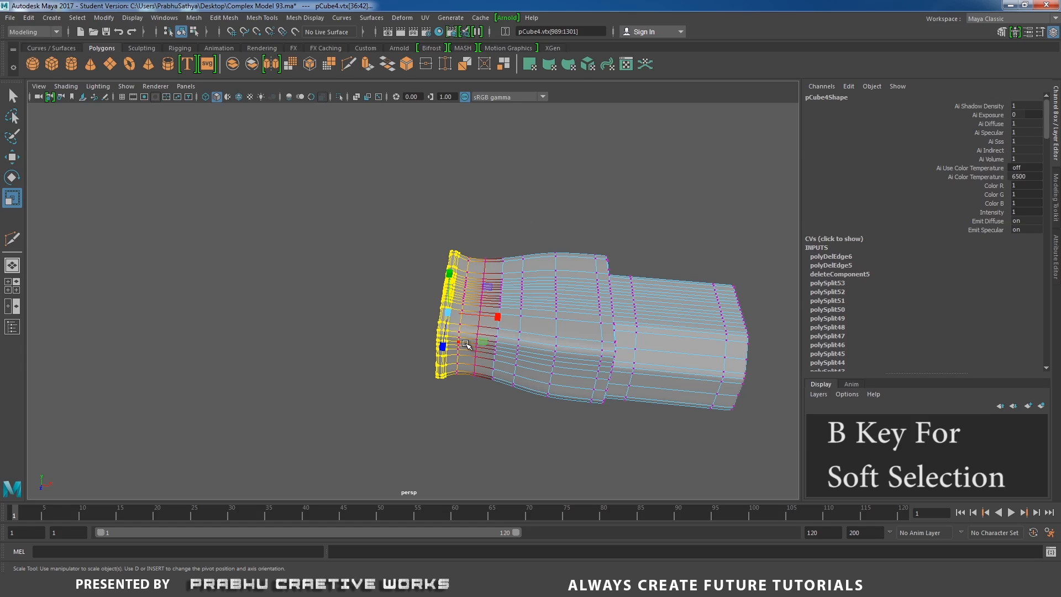
{"action": "left_click_drag", "start_coordinate": [473, 346], "coordinate": [522, 344]}
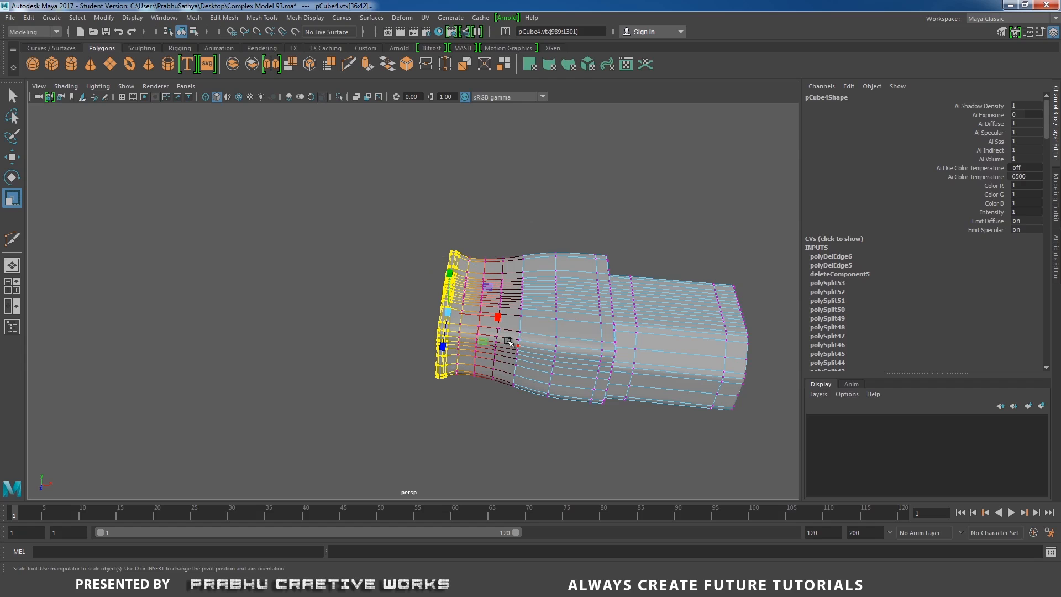
Step: Scale the softly selected flange end slightly in all directions, then return to object selection and clear the selection
{"action": "mouse_move", "coordinate": [448, 313]}
{"action": "left_mouse_down"}
{"action": "mouse_move", "coordinate": [388, 326]}
{"action": "mouse_move", "coordinate": [447, 320]}
{"action": "left_mouse_up"}
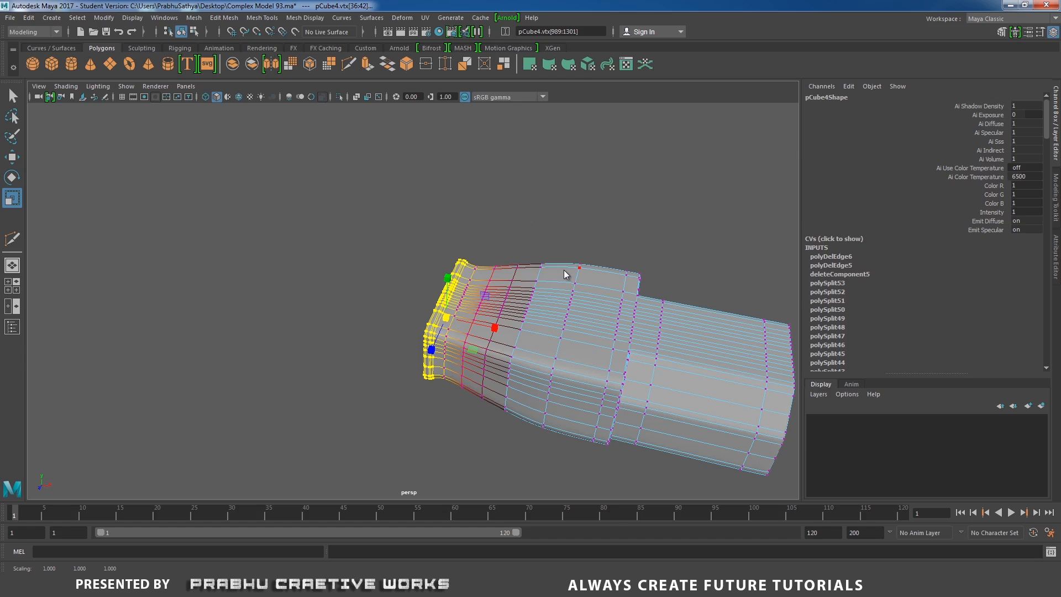
{"action": "right_click_drag", "start_coordinate": [565, 275], "coordinate": [625, 244]}
{"action": "left_click", "coordinate": [634, 231]}
{"action": "left_click_drag", "start_coordinate": [603, 244], "coordinate": [521, 310], "text": "alt"}
Step: Select the edge loops around the flange rim with soft selection turned off
{"action": "left_click", "coordinate": [478, 314]}
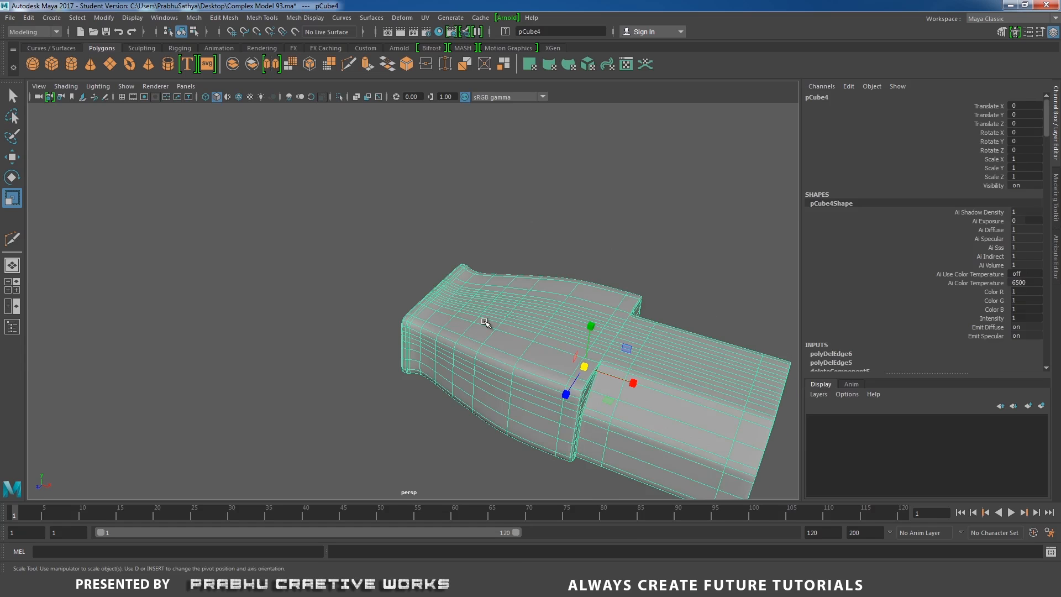
{"action": "scroll", "coordinate": [485, 323], "scroll_direction": "up", "scroll_amount": 2}
{"action": "right_click_drag", "start_coordinate": [419, 267], "coordinate": [424, 238]}
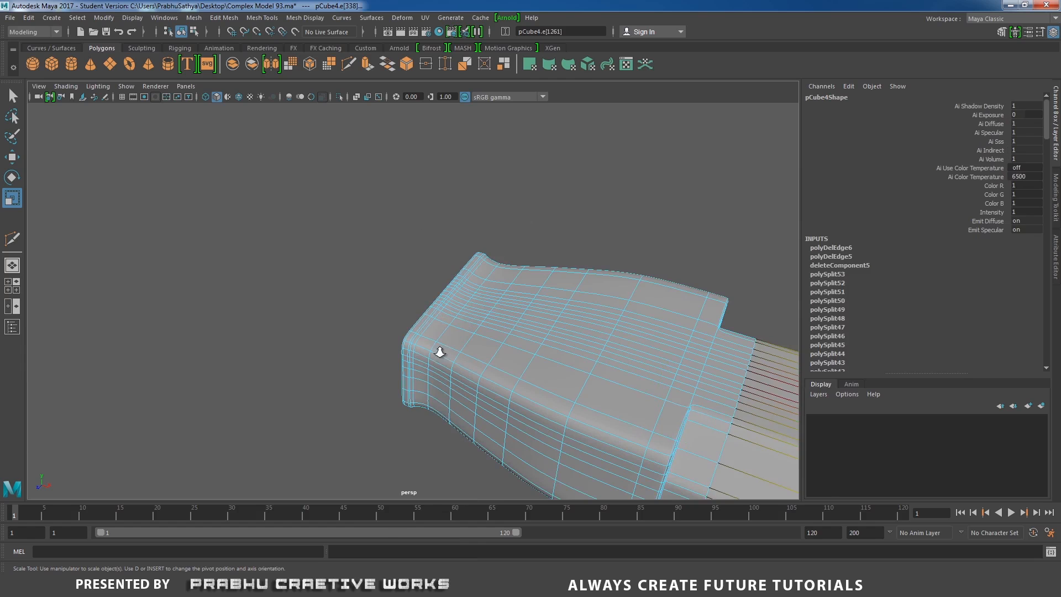
{"action": "left_click_drag", "start_coordinate": [438, 350], "coordinate": [420, 329], "text": "alt"}
{"action": "left_click", "coordinate": [404, 313]}
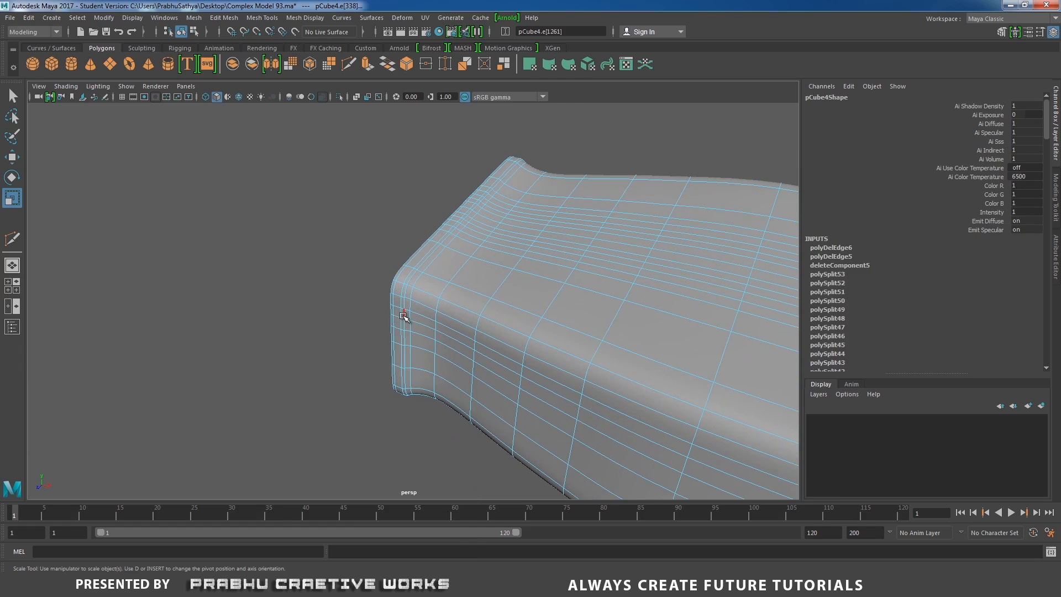
{"action": "double_click", "coordinate": [404, 313]}
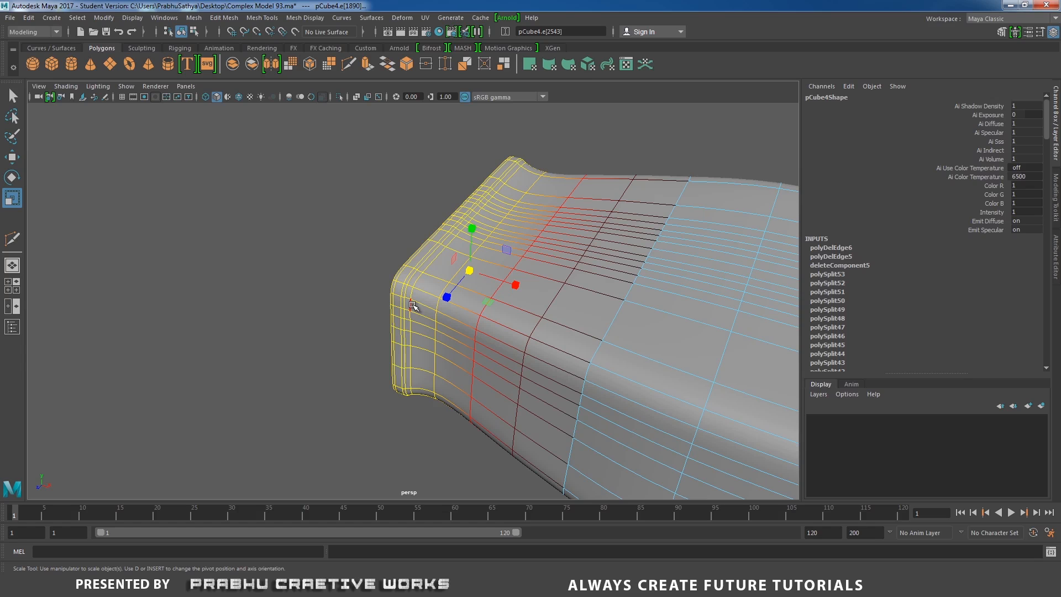
{"action": "key", "text": "b"}
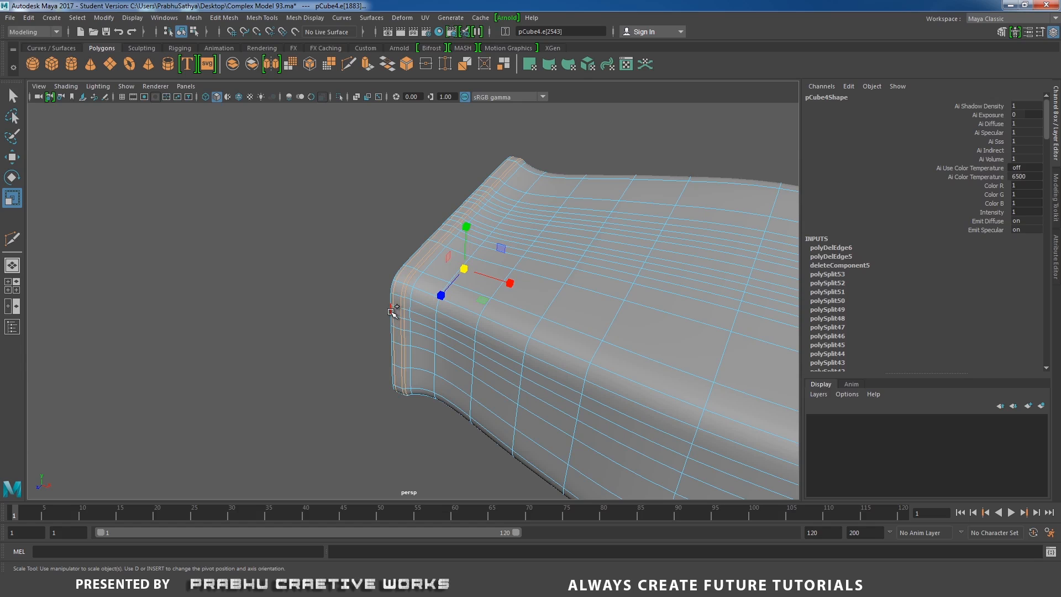
{"action": "double_click", "coordinate": [396, 308]}
Step: Scale the flange rim loops slightly outward into a raised lip and return to object selection with nothing selected
{"action": "left_click_drag", "start_coordinate": [465, 270], "coordinate": [469, 267]}
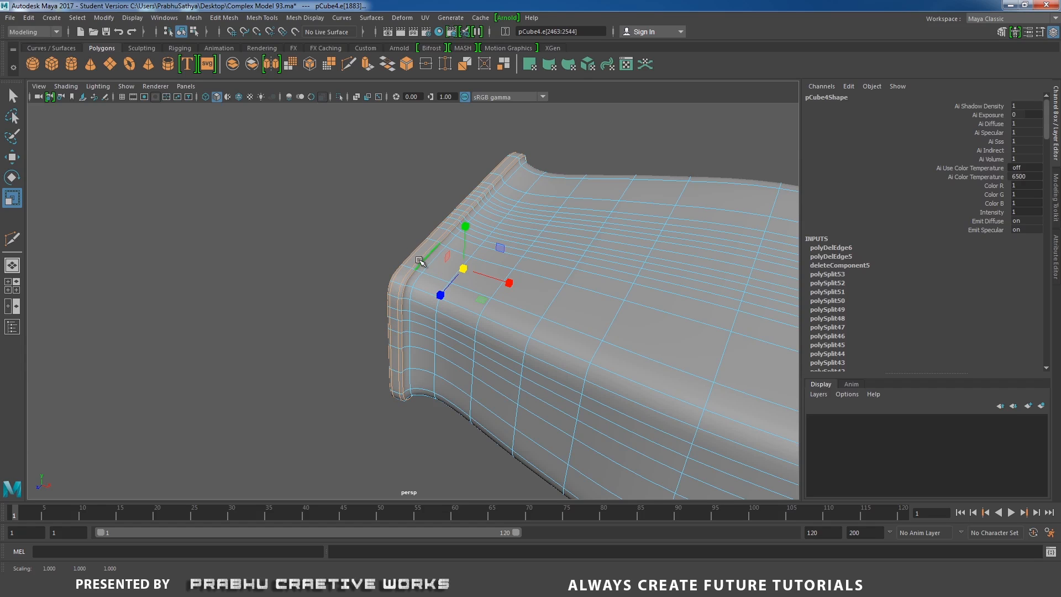
{"action": "right_click_drag", "start_coordinate": [421, 256], "coordinate": [386, 237]}
{"action": "left_click", "coordinate": [379, 214]}
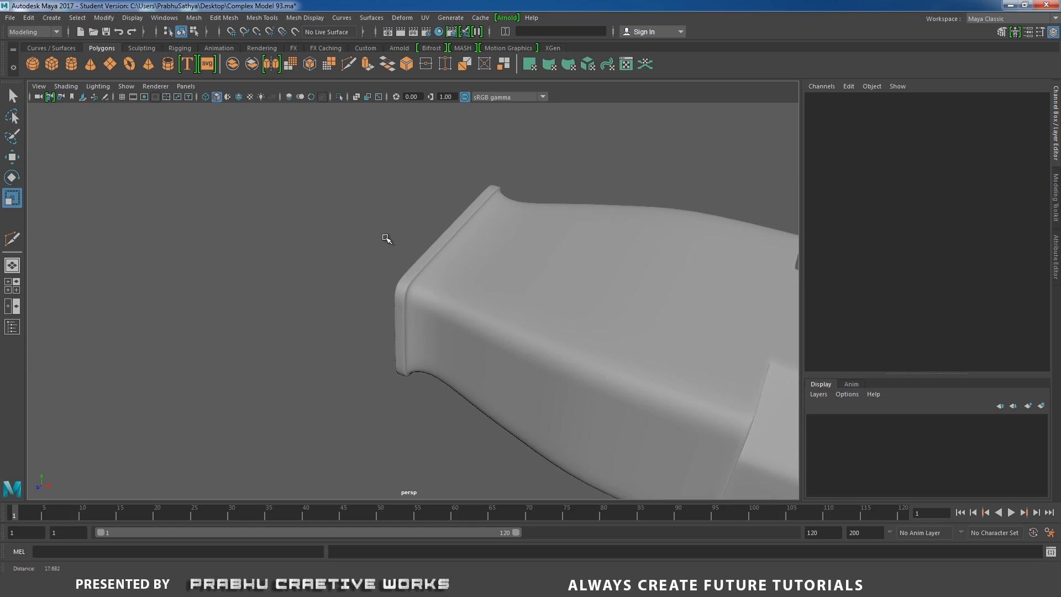
{"action": "middle_click_drag", "start_coordinate": [387, 238], "coordinate": [315, 200], "text": "alt"}
{"action": "right_click_drag", "start_coordinate": [442, 293], "coordinate": [356, 279], "text": "alt"}
Step: Compare the overall proportions of the body with the plug photo in Windows Photo Viewer and return to Maya
{"action": "left_click", "coordinate": [438, 307]}
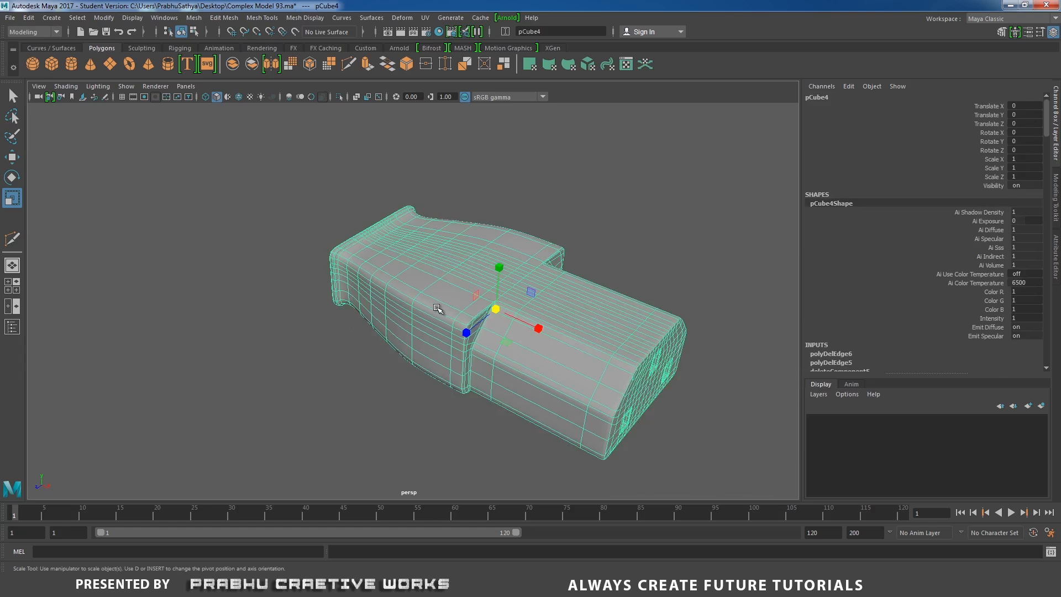
{"action": "left_click_drag", "start_coordinate": [438, 308], "coordinate": [521, 434], "text": "alt"}
{"action": "left_click", "coordinate": [462, 584]}
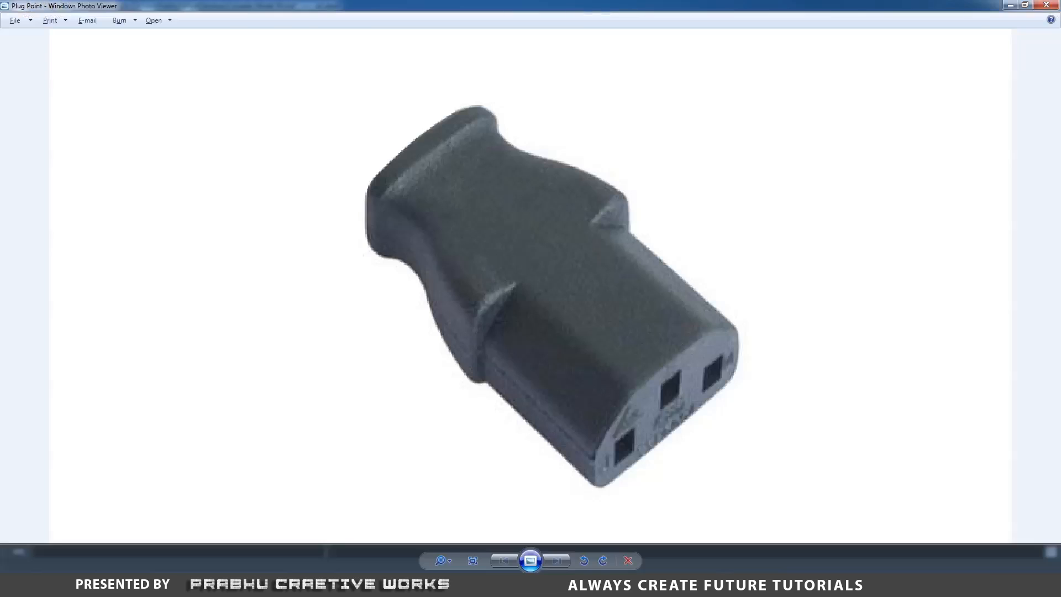
{"action": "left_click", "coordinate": [462, 585]}
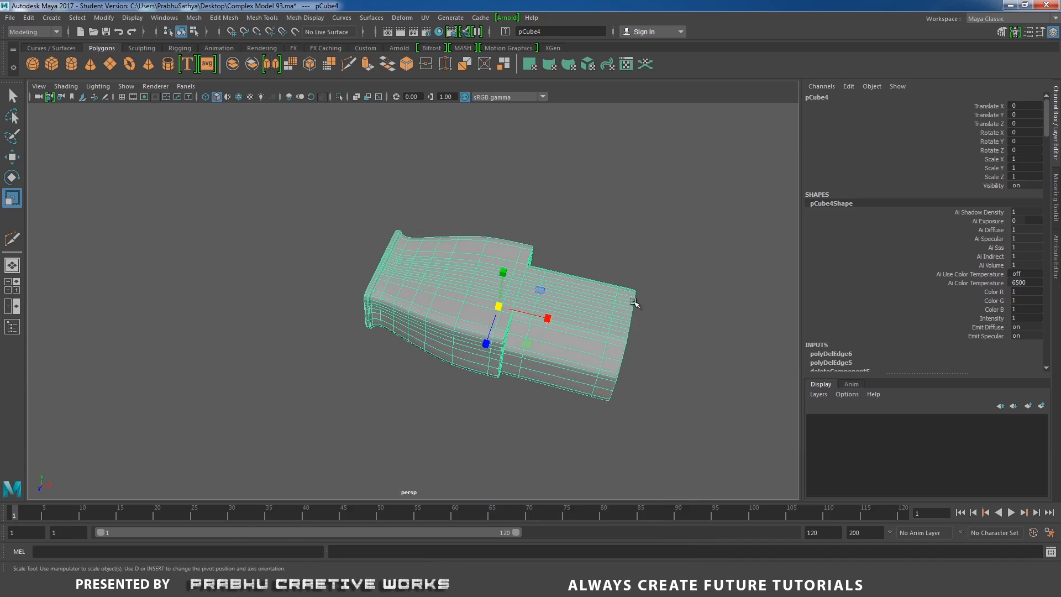
Step: Move the window-end vertices about 5.76 cm along X toward the grip to shorten the front section, and return to object selection
{"action": "right_click_drag", "start_coordinate": [634, 267], "coordinate": [569, 248]}
{"action": "left_click_drag", "start_coordinate": [568, 245], "coordinate": [691, 436]}
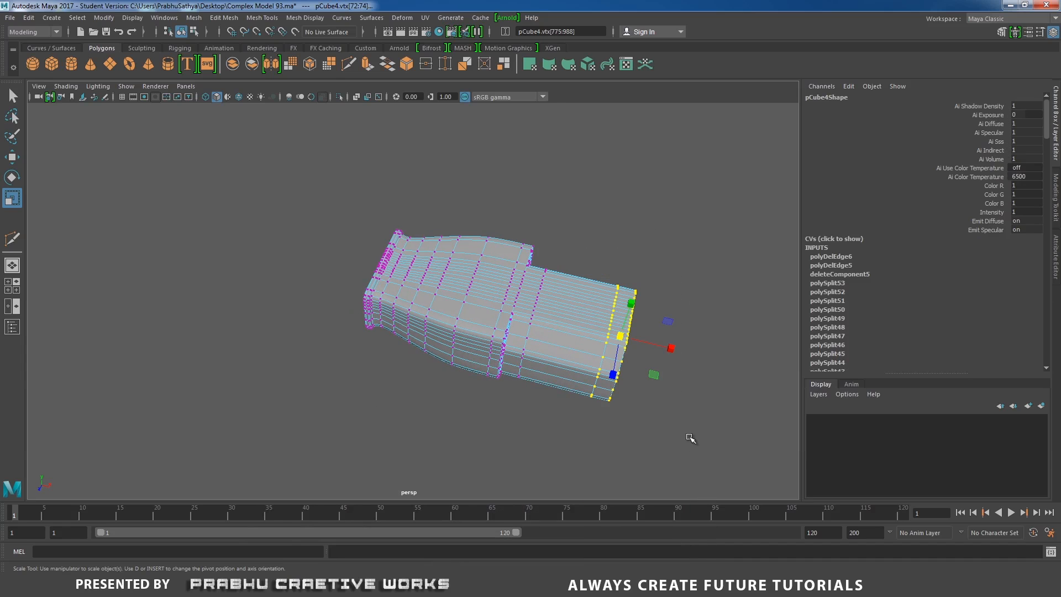
{"action": "key", "text": "w"}
{"action": "left_click_drag", "start_coordinate": [671, 346], "coordinate": [657, 345]}
{"action": "mouse_move", "coordinate": [603, 347]}
{"action": "left_mouse_down", "text": "alt"}
{"action": "mouse_move", "coordinate": [573, 335]}
{"action": "mouse_move", "coordinate": [621, 351]}
{"action": "left_mouse_up", "text": "alt"}
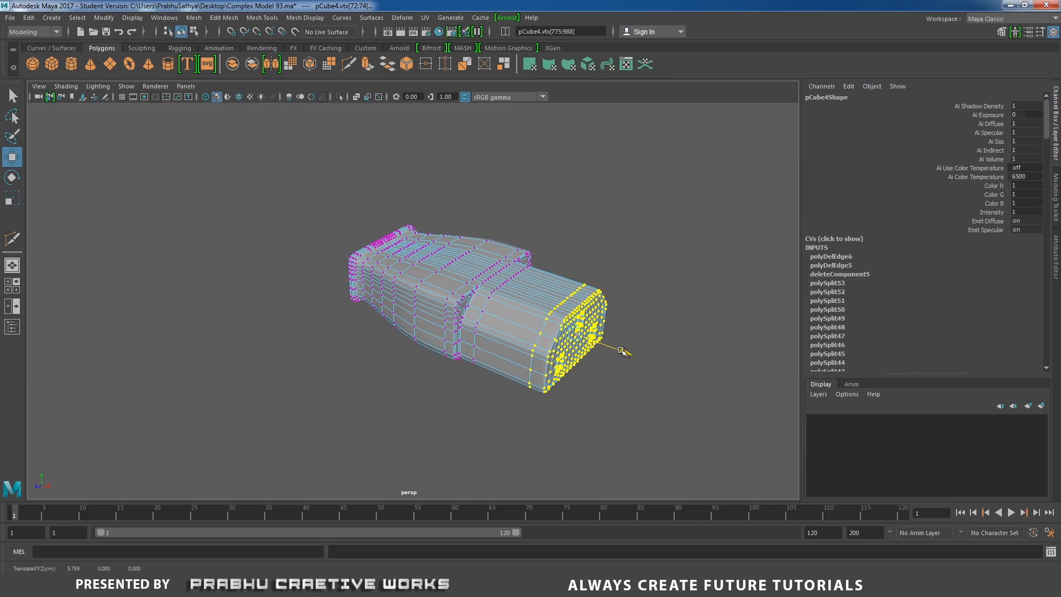
{"action": "right_click_drag", "start_coordinate": [427, 254], "coordinate": [483, 226]}
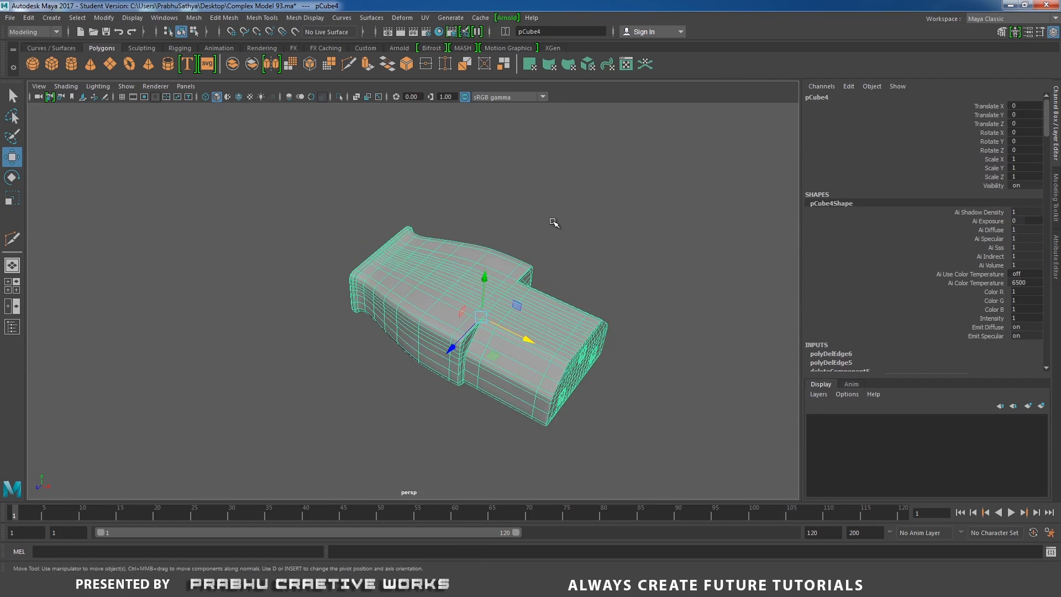
{"action": "left_click", "coordinate": [554, 223]}
{"action": "left_click_drag", "start_coordinate": [554, 222], "coordinate": [542, 276], "text": "alt"}
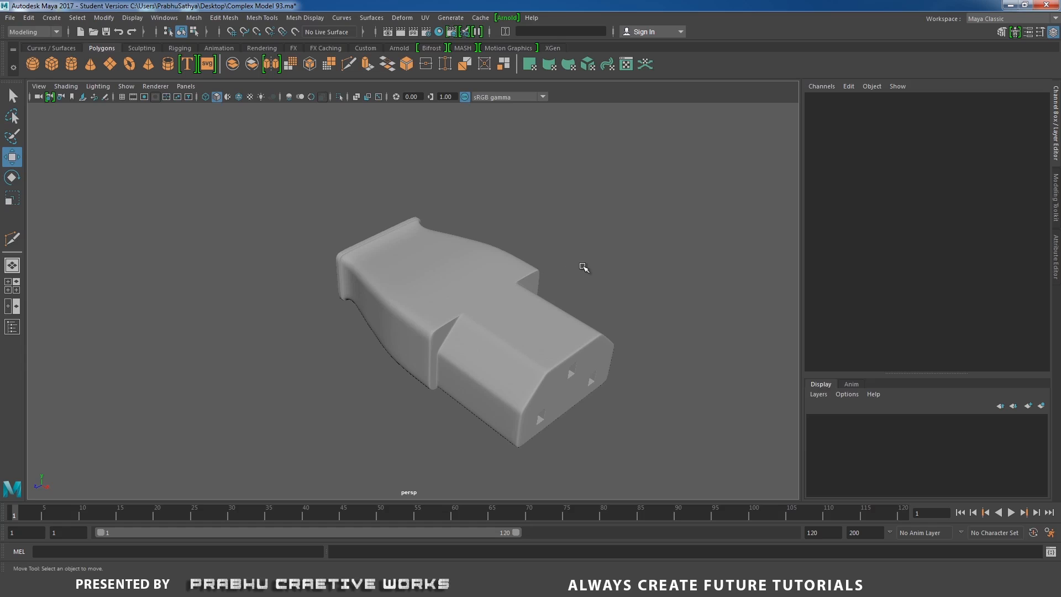